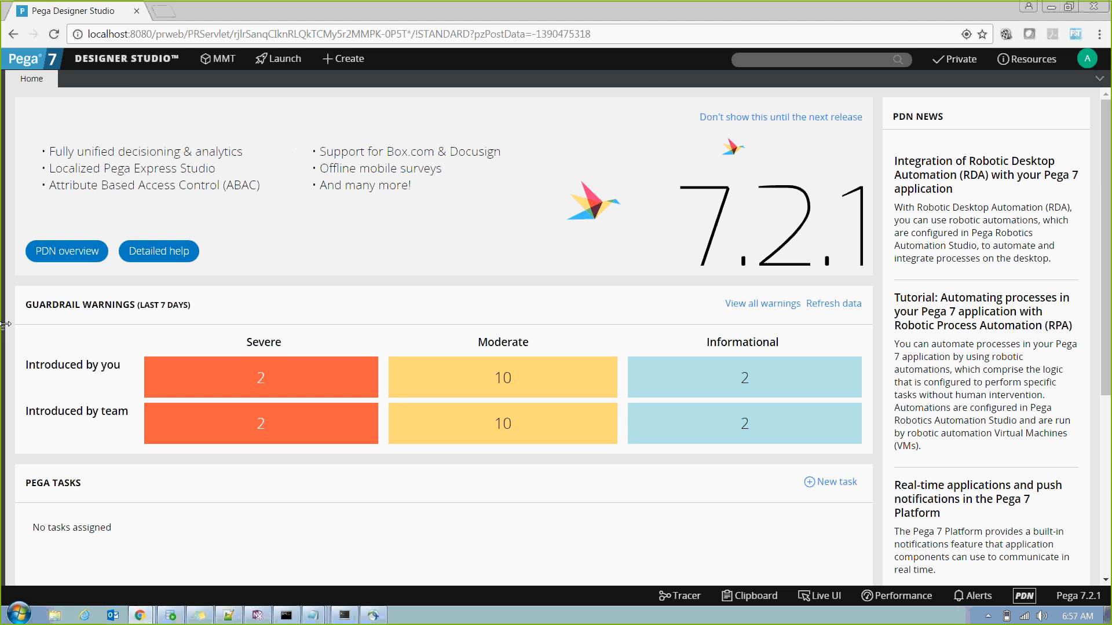
Step: Switch to Notepad++ and write "ClipBoard Page" and "Data Pages" on two separate lines of the empty document
click(230, 615)
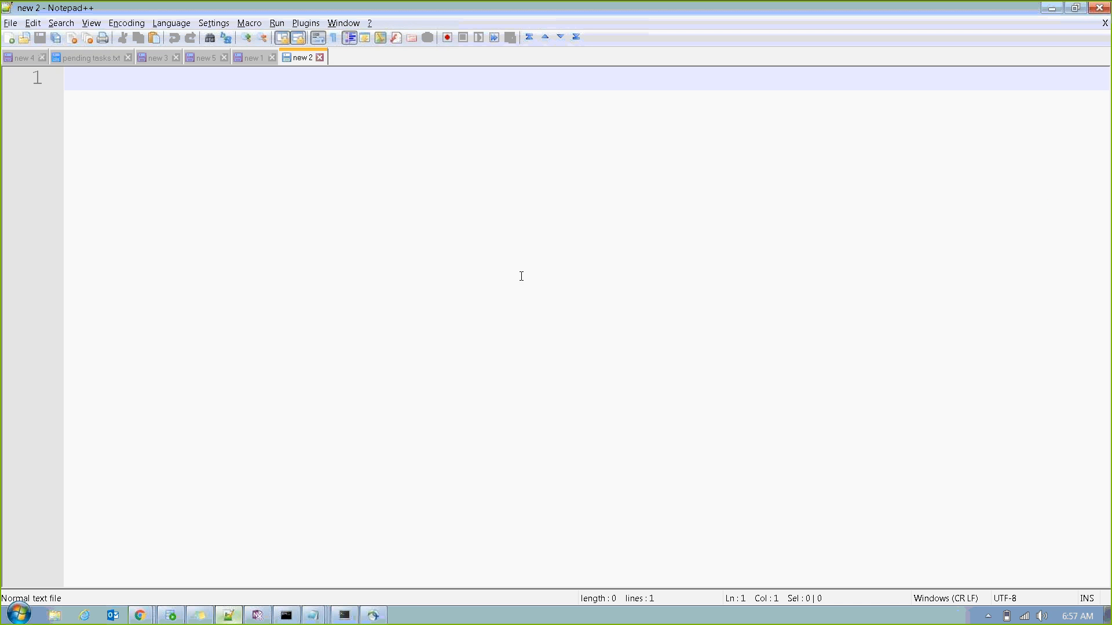
text(C)
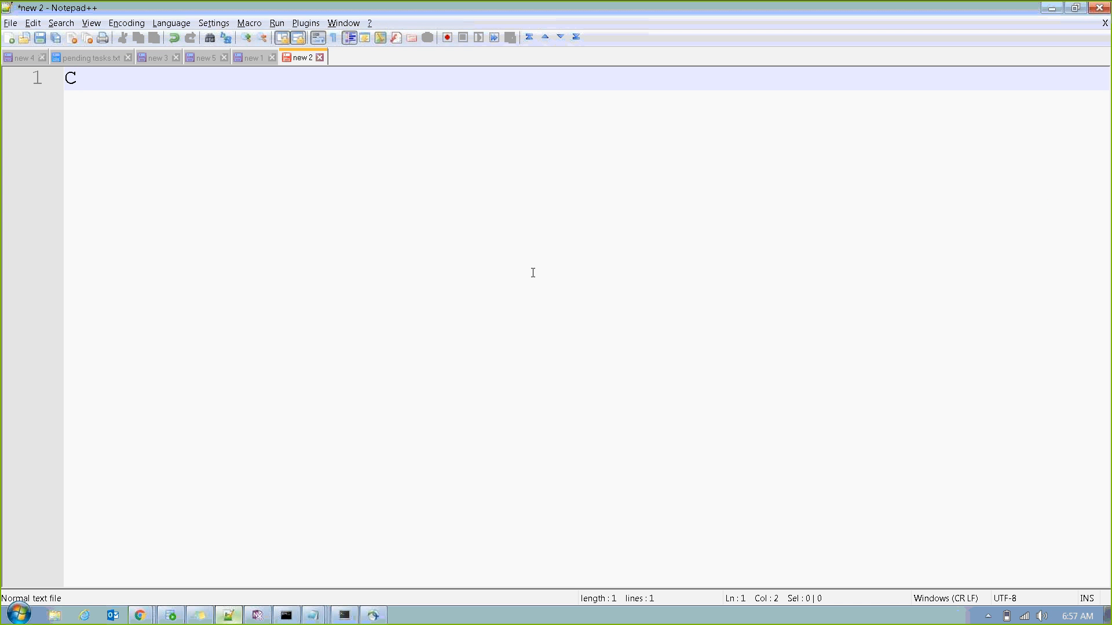
text(lipBoard Page)
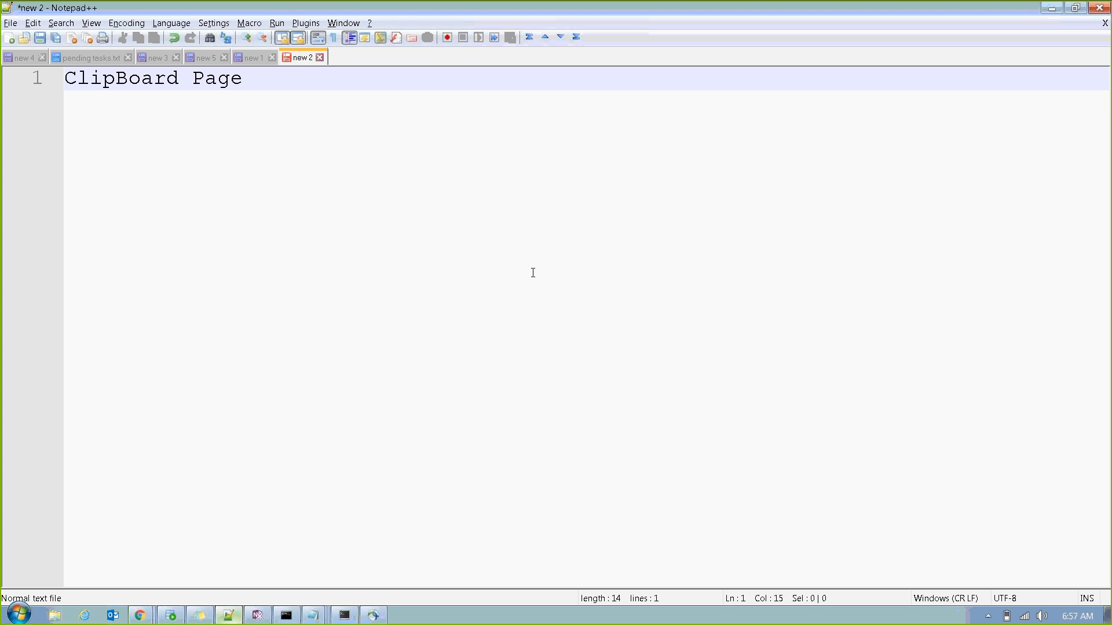
key(Return)
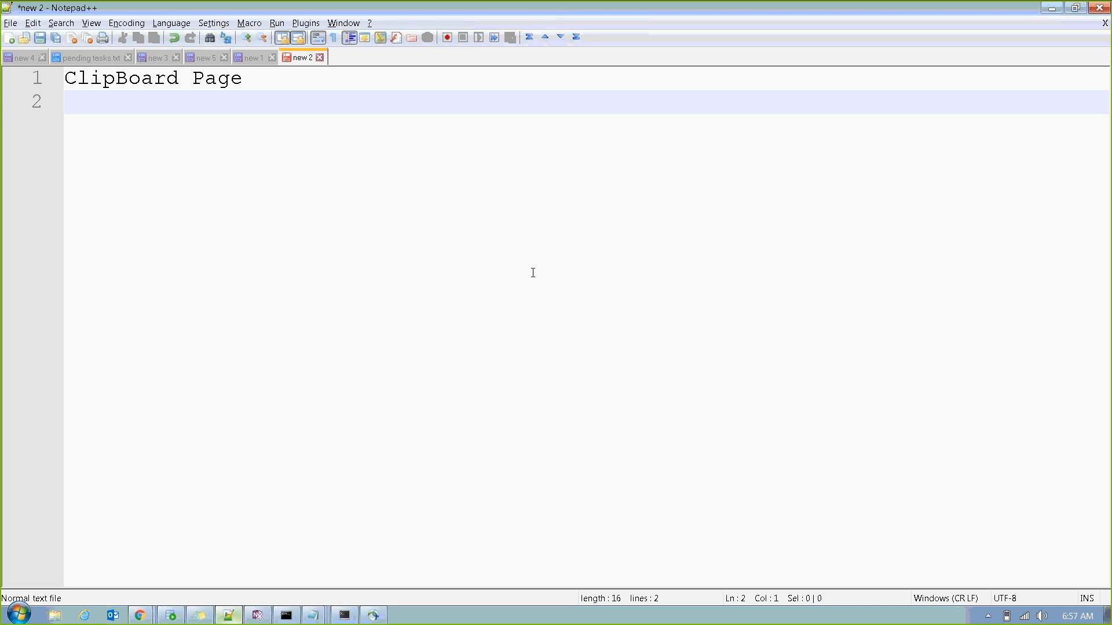
text(Data Pages)
Step: Append "-Locations.pxResults" to the "ClipBoard Page" line
key(ctrl+Home)
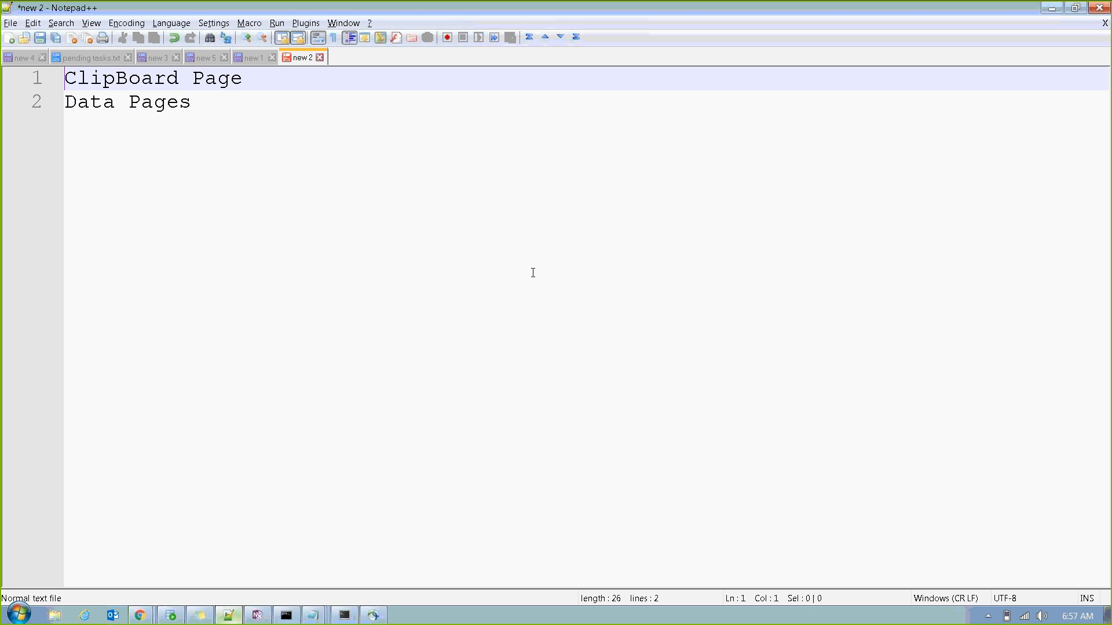
key(ctrl+End)
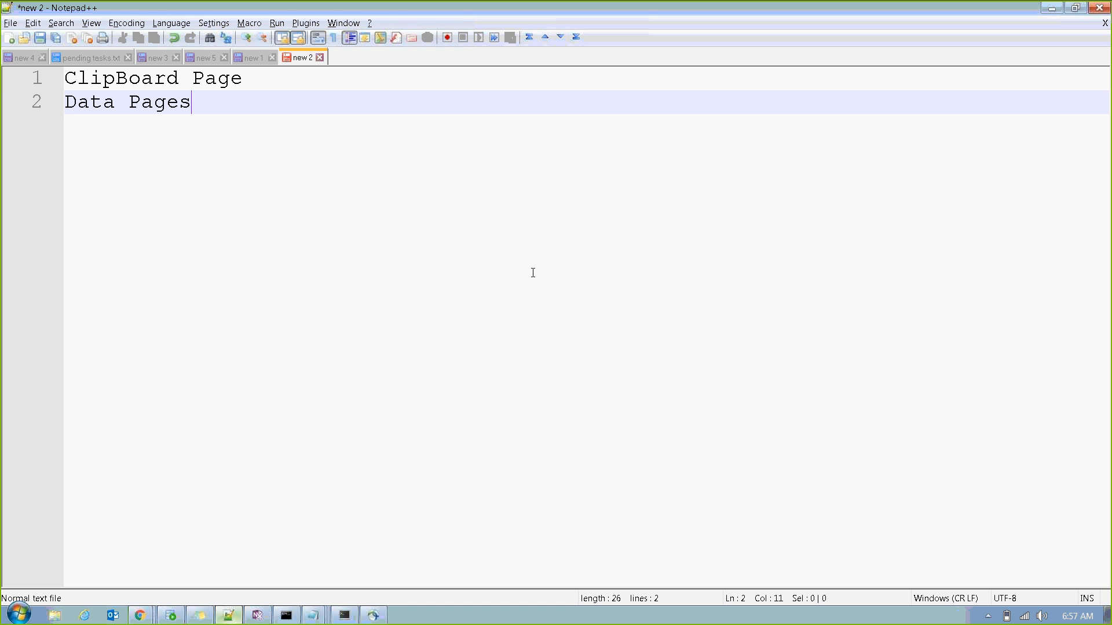
key(Up)
key(End)
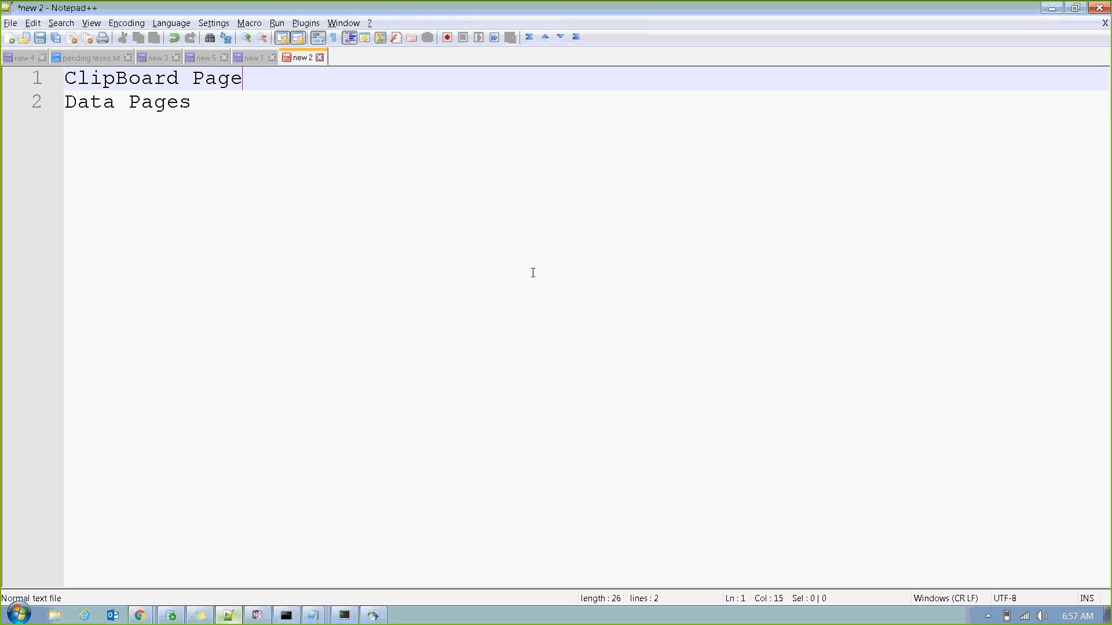
text(-Locations.px)
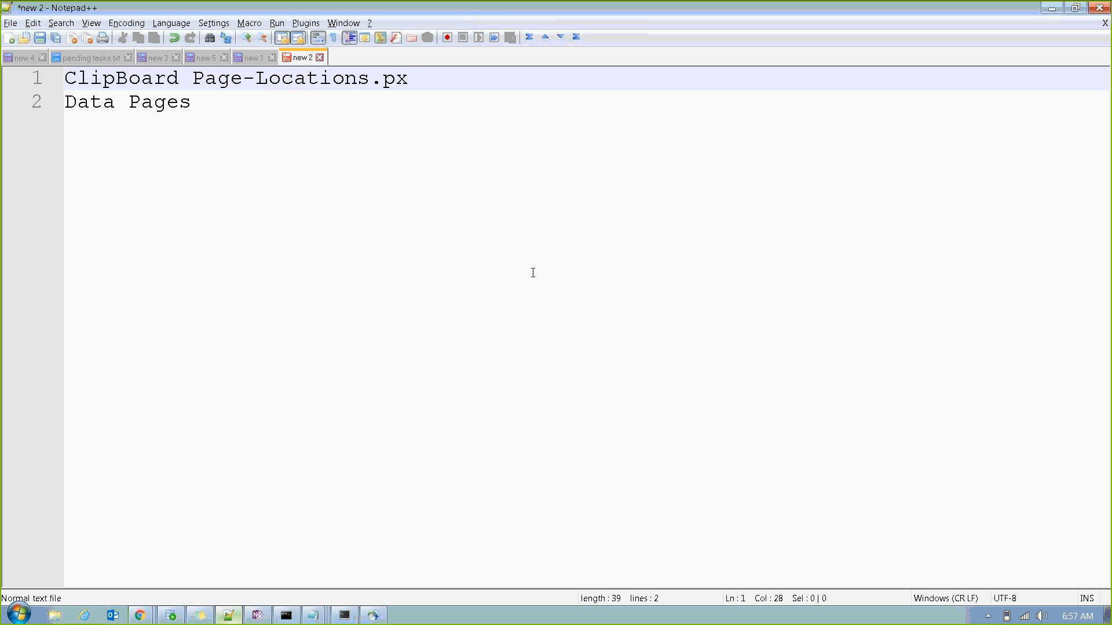
text(Results)
Step: Add a blank line and an indented "Memory" line under the ClipBoard Page heading
key(Return)
key(Return)
key(Tab)
key(Tab)
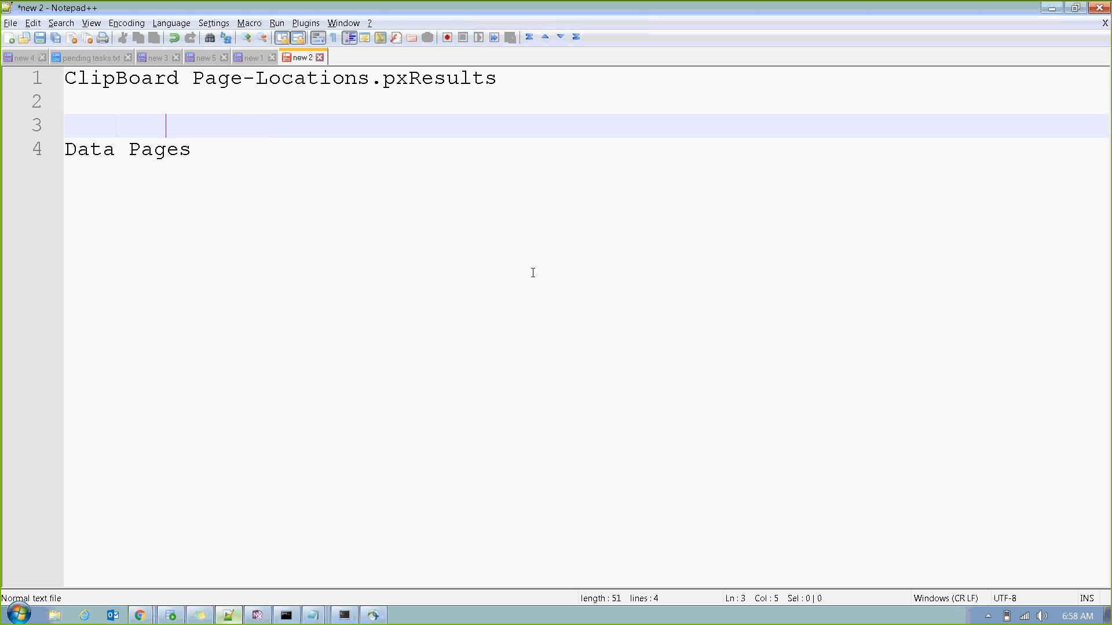
key(Tab)
text(M)
key(Tab)
text(emory)
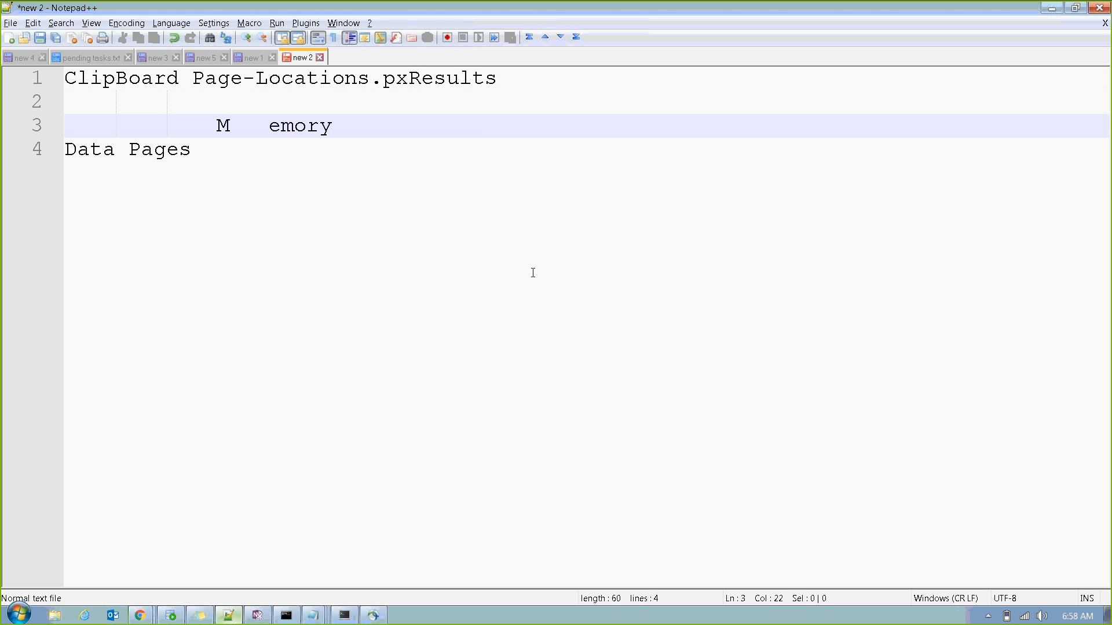
key(Left)
key(Left)
key(Left)
key(Left)
key(Left)
key(BackSpace)
key(End)
Step: Add "Multiple DB hits" below "Memory" at the same indent, followed by two blank lines
key(Return)
text(2)
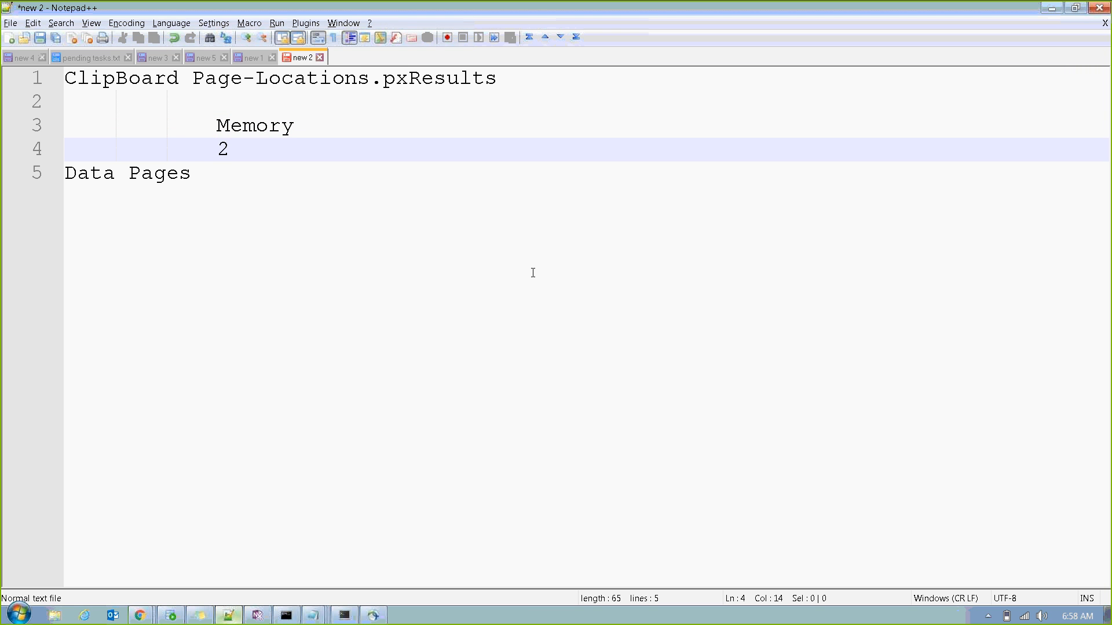
key(BackSpace)
text(Multiple D)
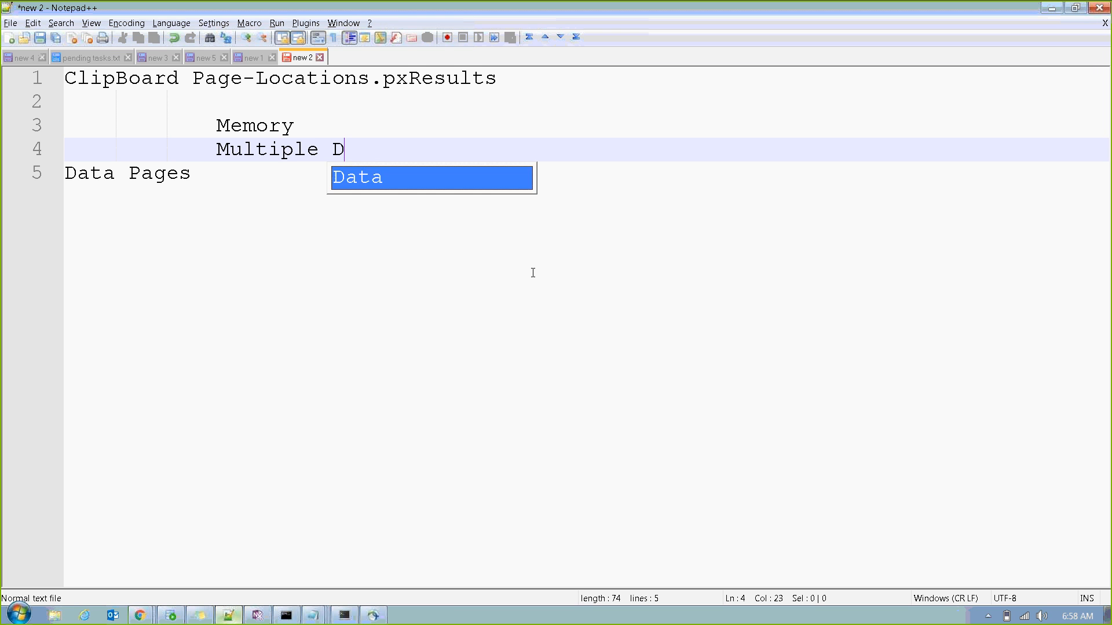
text(B hits)
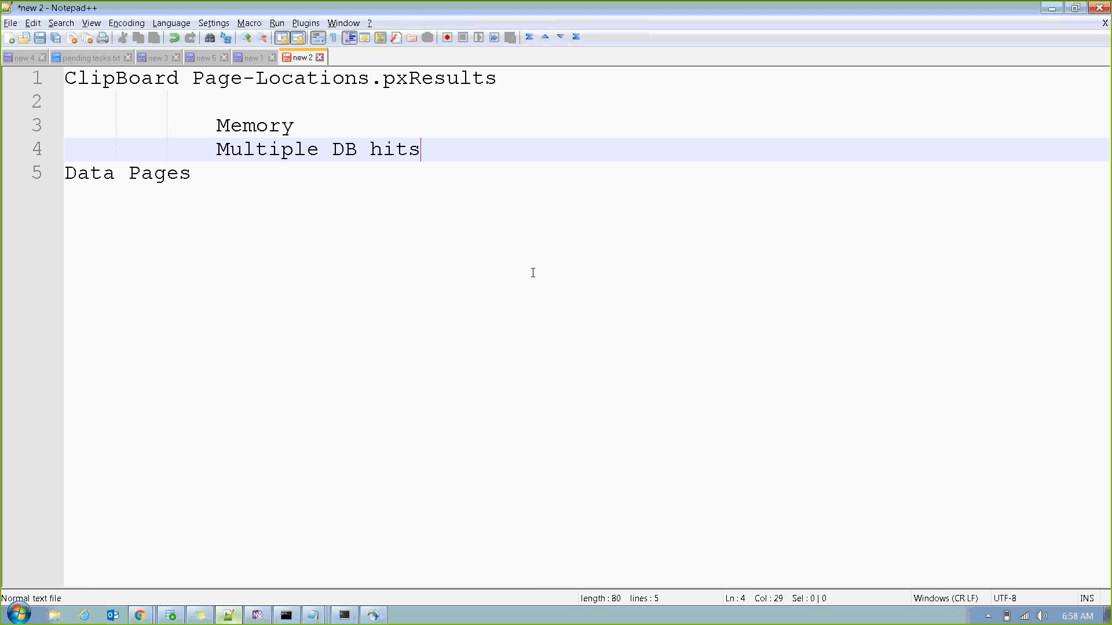
key(Return)
key(Return)
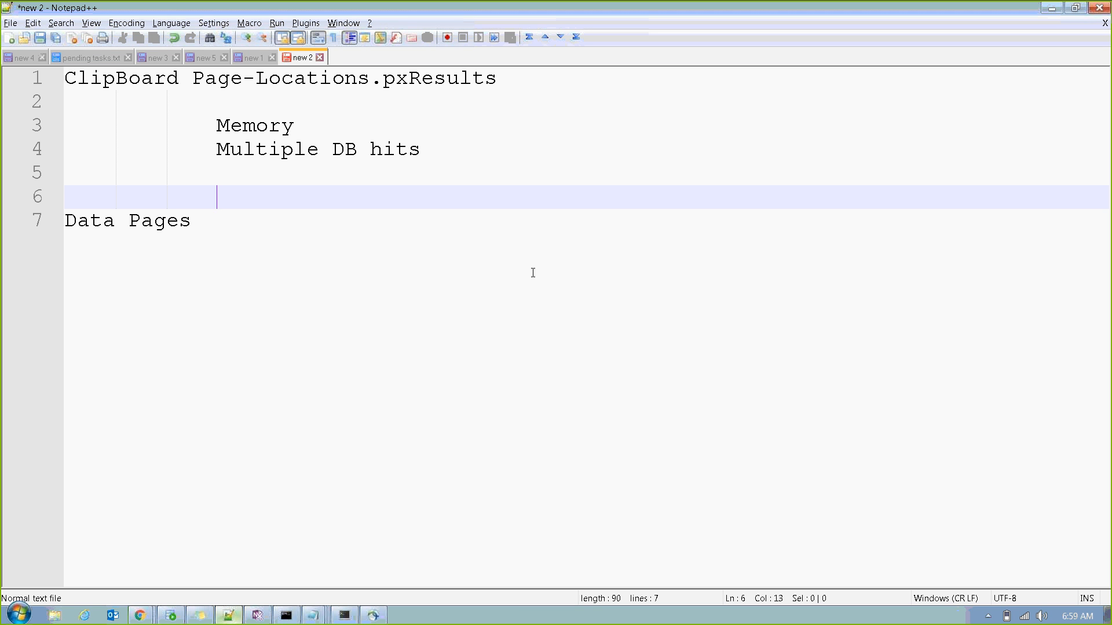
Step: Append "-Resuable" to the "Data Pages" line
click(317, 129)
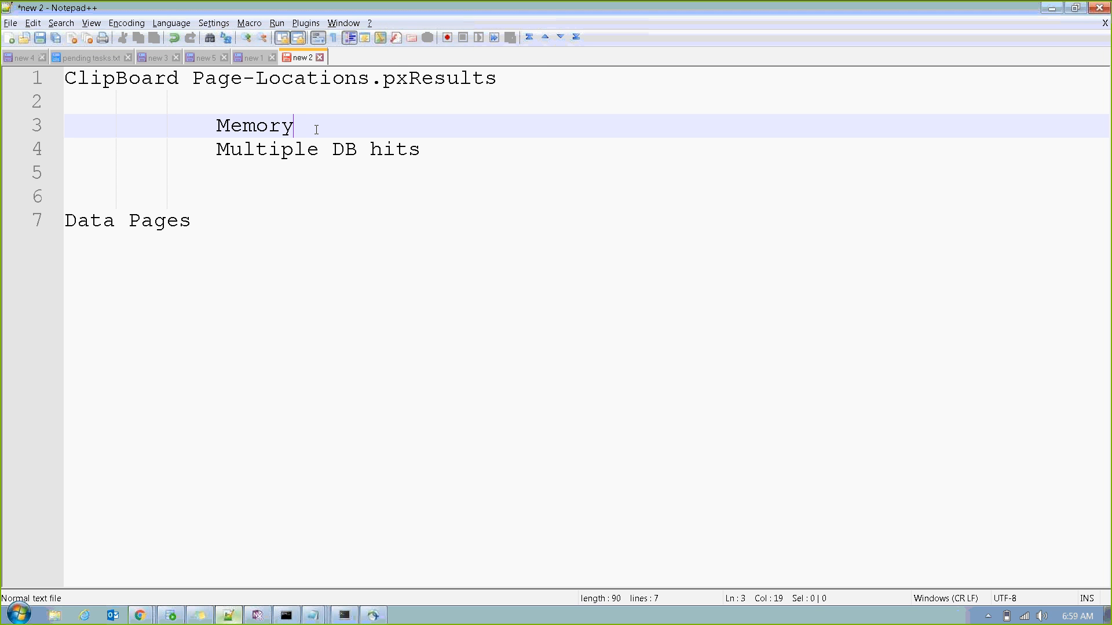
click(208, 220)
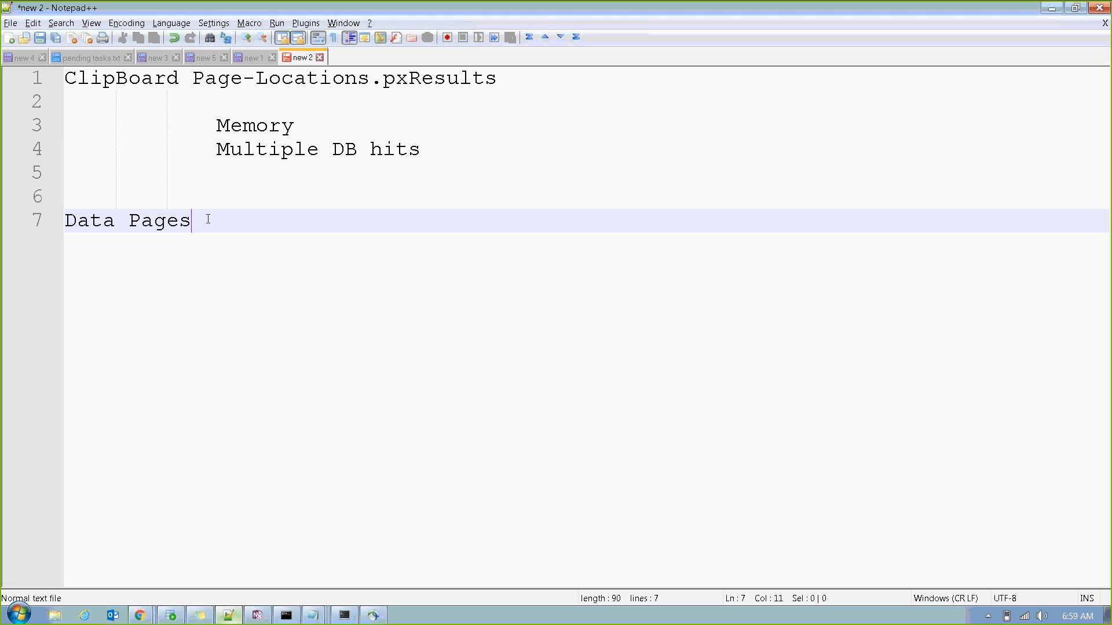
text(-Resuable)
Step: Add an indented "First time reference" line under the Data Pages heading, followed by a new line
key(Return)
key(Tab)
key(Tab)
key(Tab)
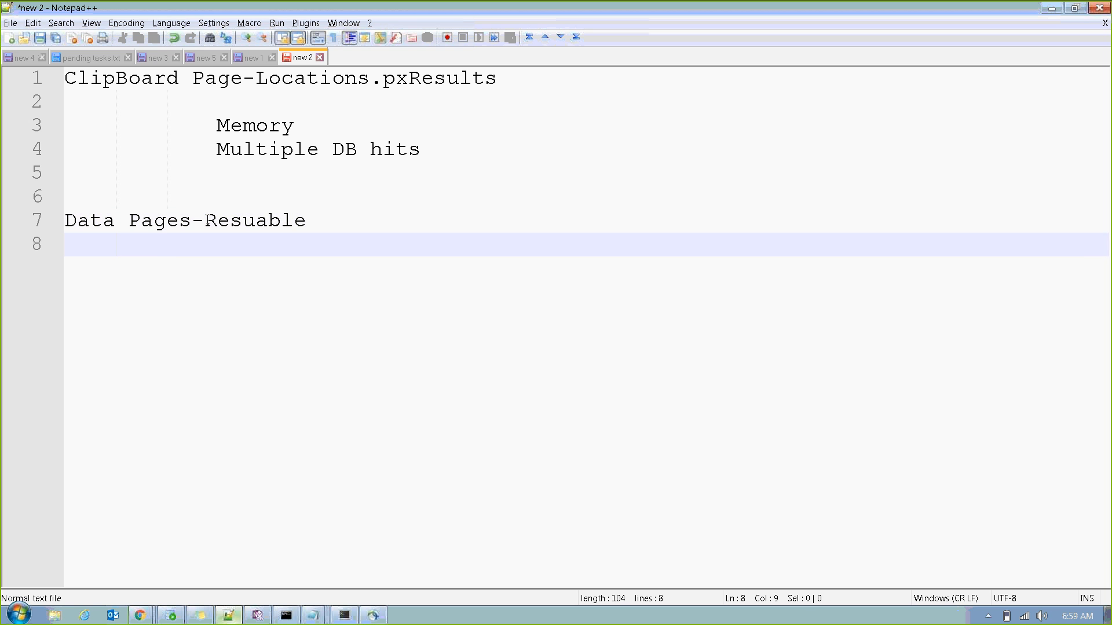
key(BackSpace)
text(First ime)
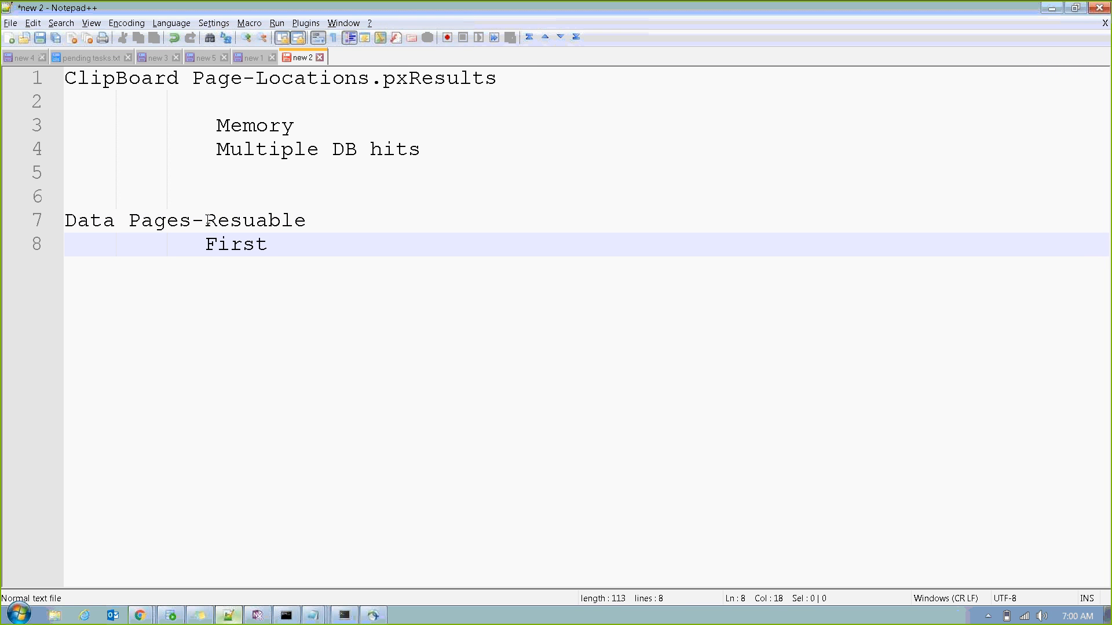
key(BackSpace)
key(BackSpace)
key(BackSpace)
key(BackSpace)
text(time reference)
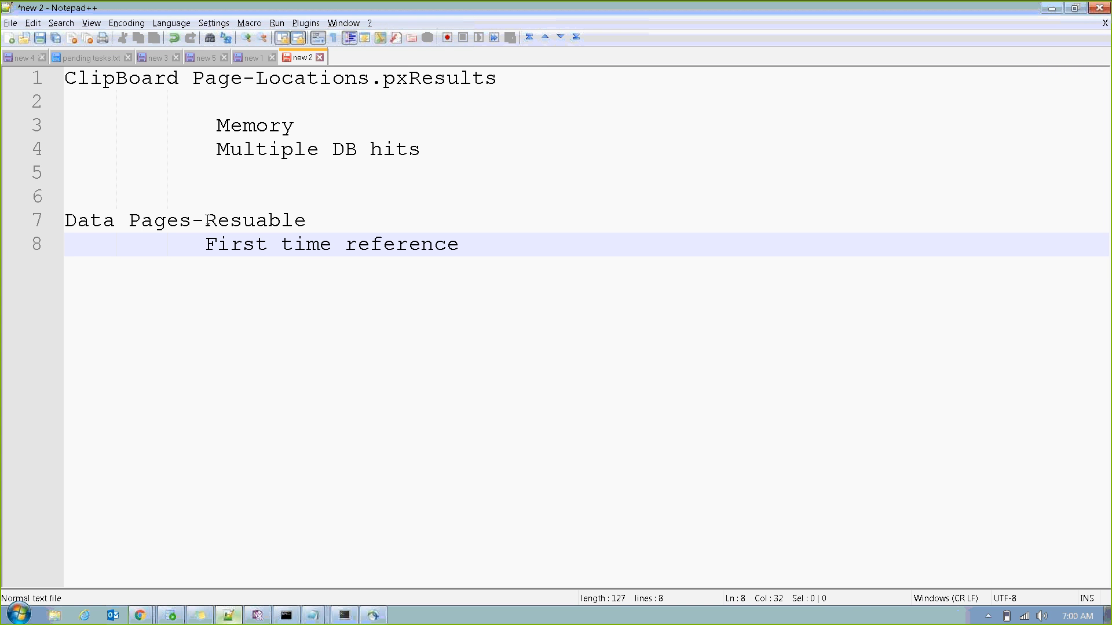
key(Return)
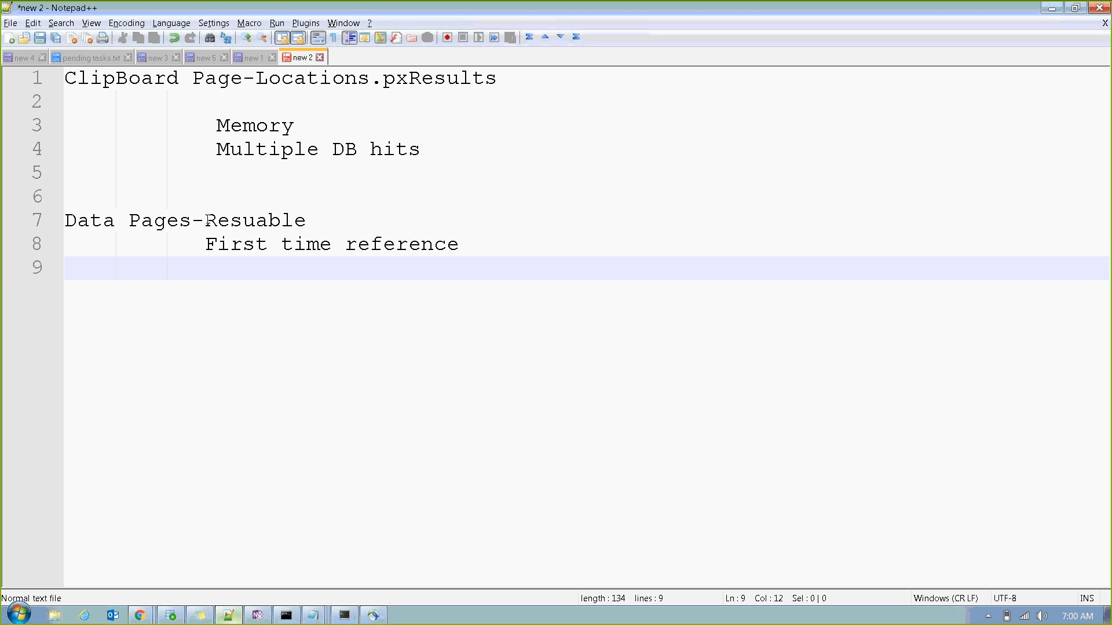
Step: Add " ->" to the end of the "Data Pages-Resuable" heading
click(319, 224)
text(-)
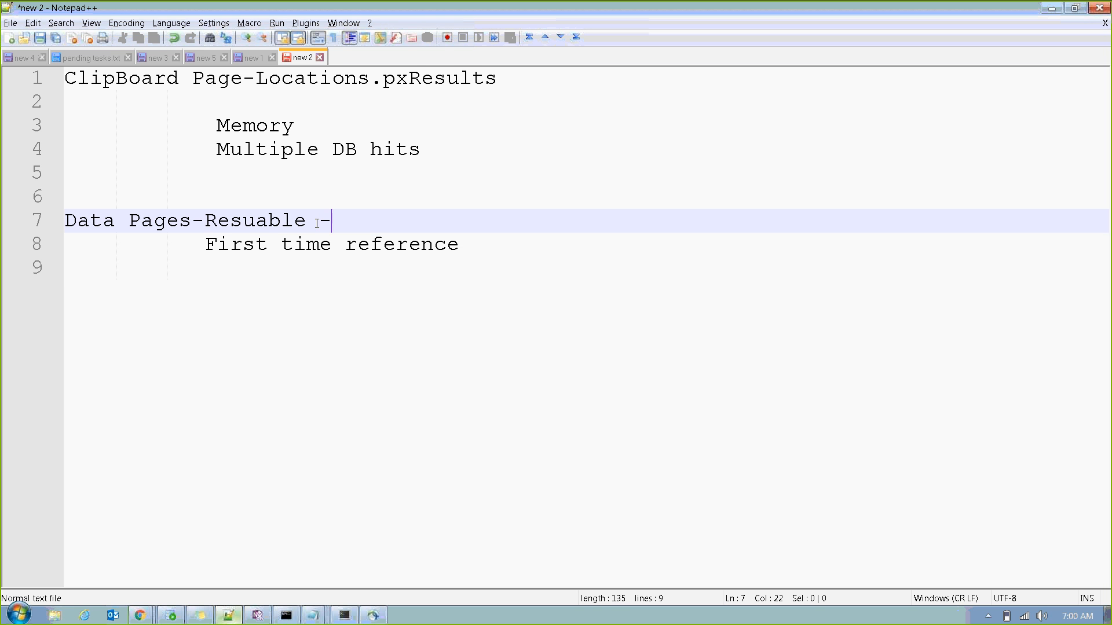
text(>)
Step: Insert a deeply indented list of "Node", "Requestor" and "Thread" between the Data Pages heading and "First time reference", with blank lines around it
key(Return)
key(Return)
key(Tab)
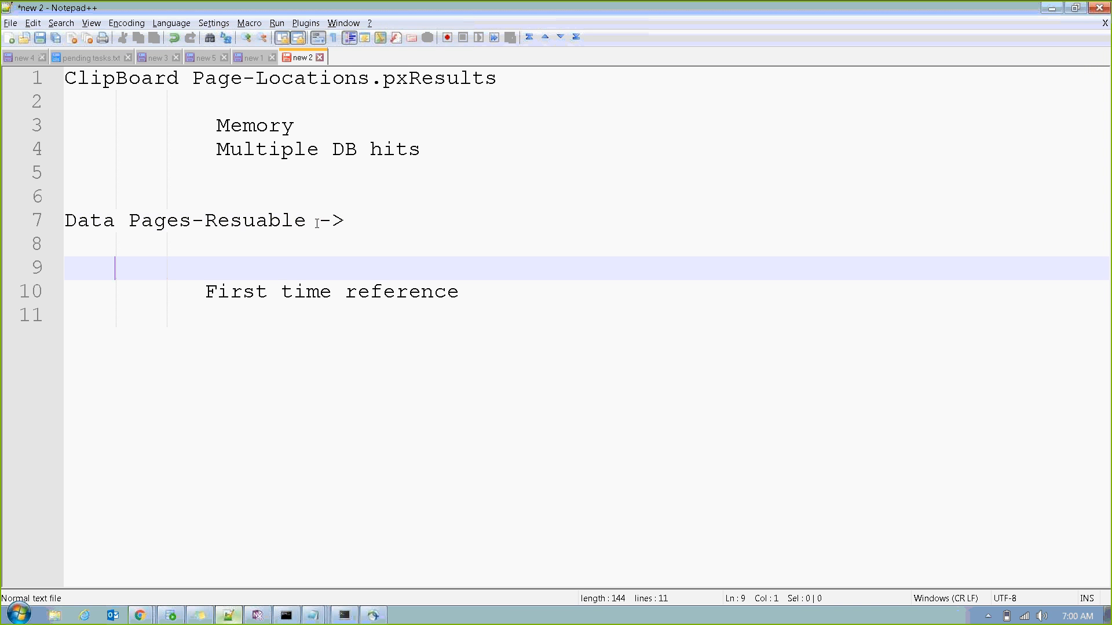
key(Tab)
key(Tab)
key(Tab)
key(Tab)
key(Tab)
text(Node)
key(Return)
text(Re)
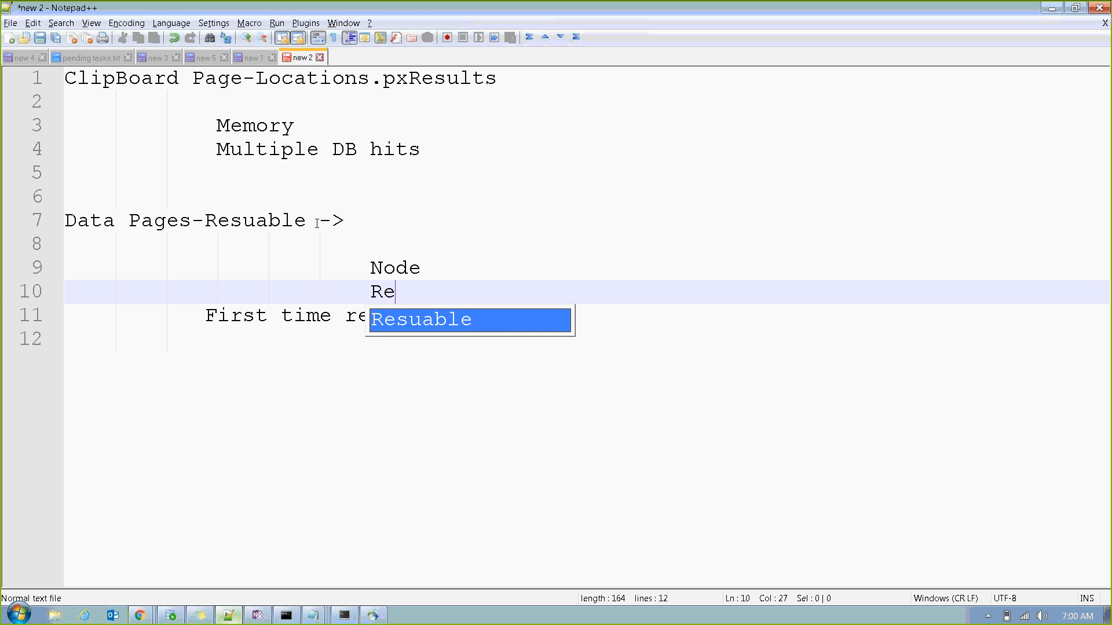
text(questor)
key(Return)
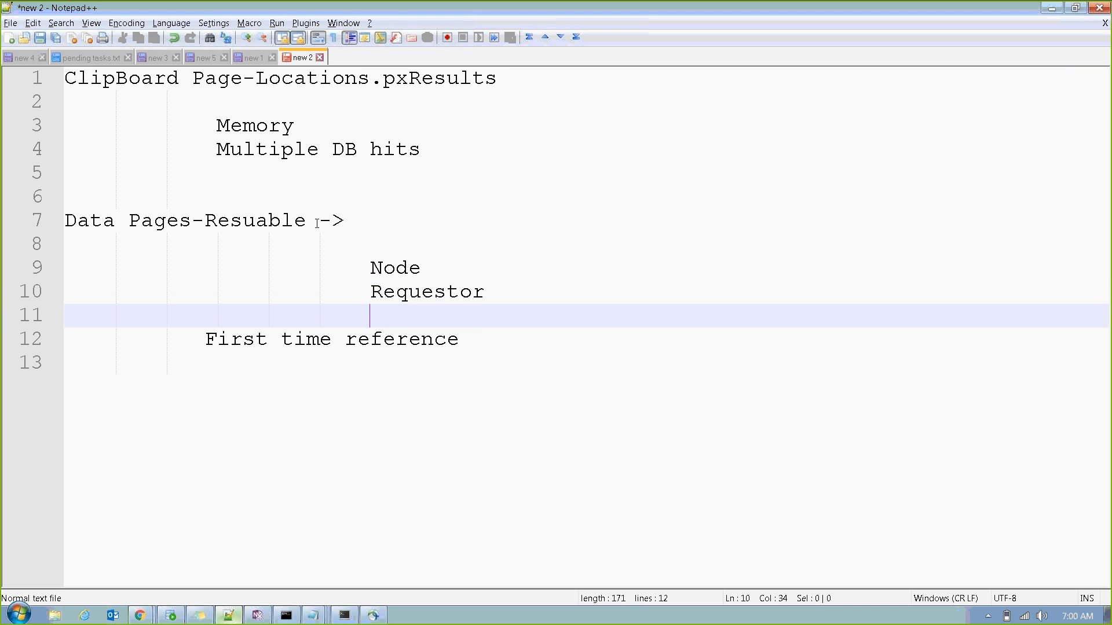
text(Thread)
key(Return)
key(Return)
Step: Append "-Server level" to the "Node" line
key(Up)
key(Up)
key(Up)
key(Up)
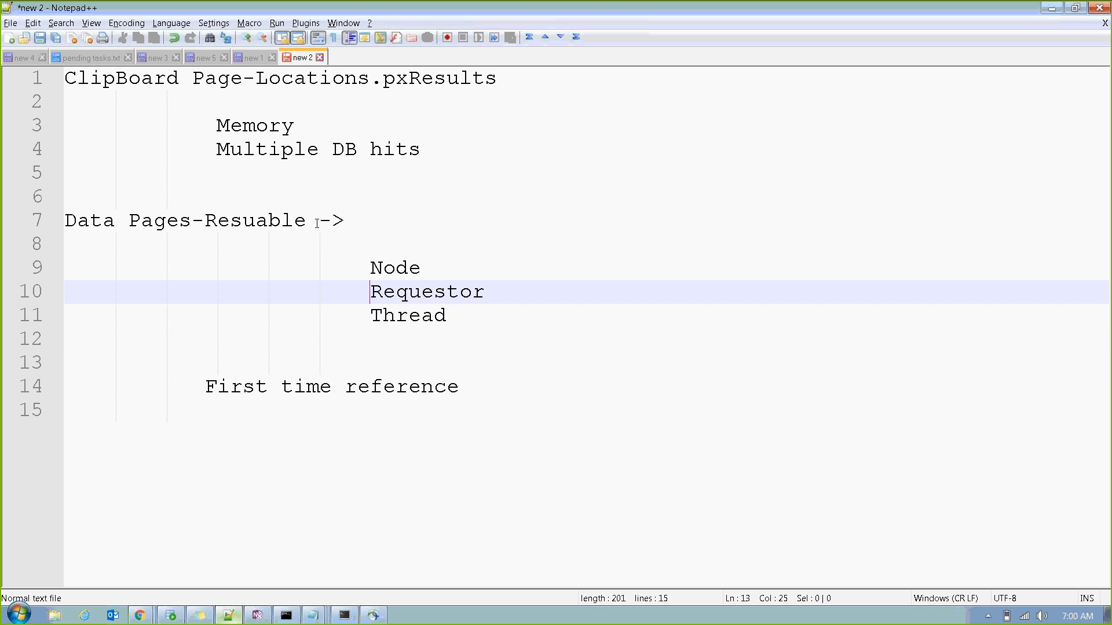
key(End)
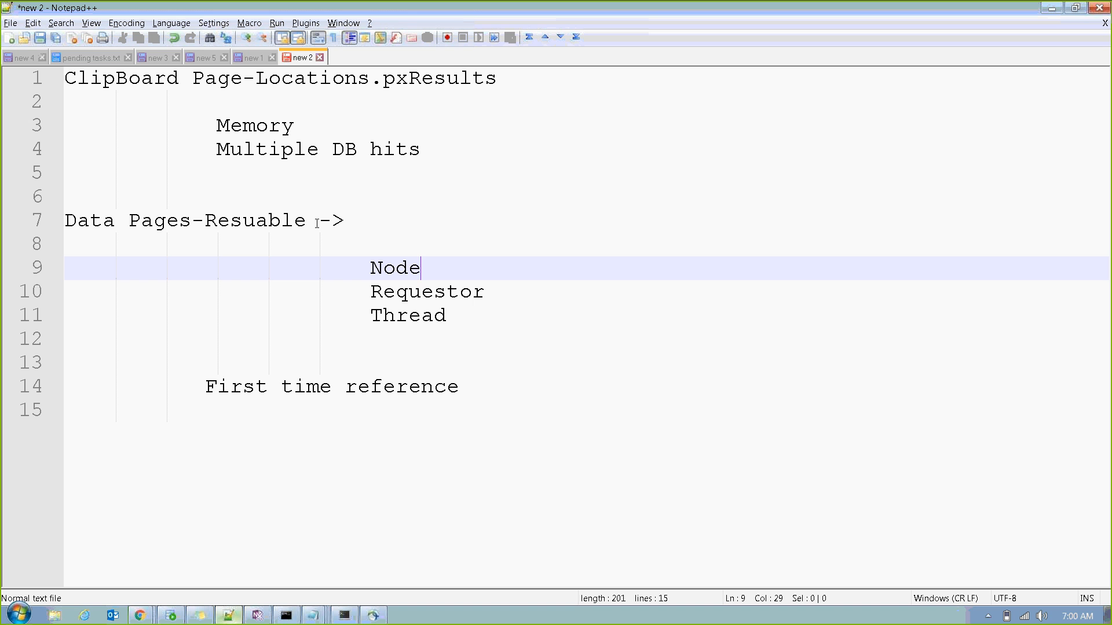
text(-Serverlevel)
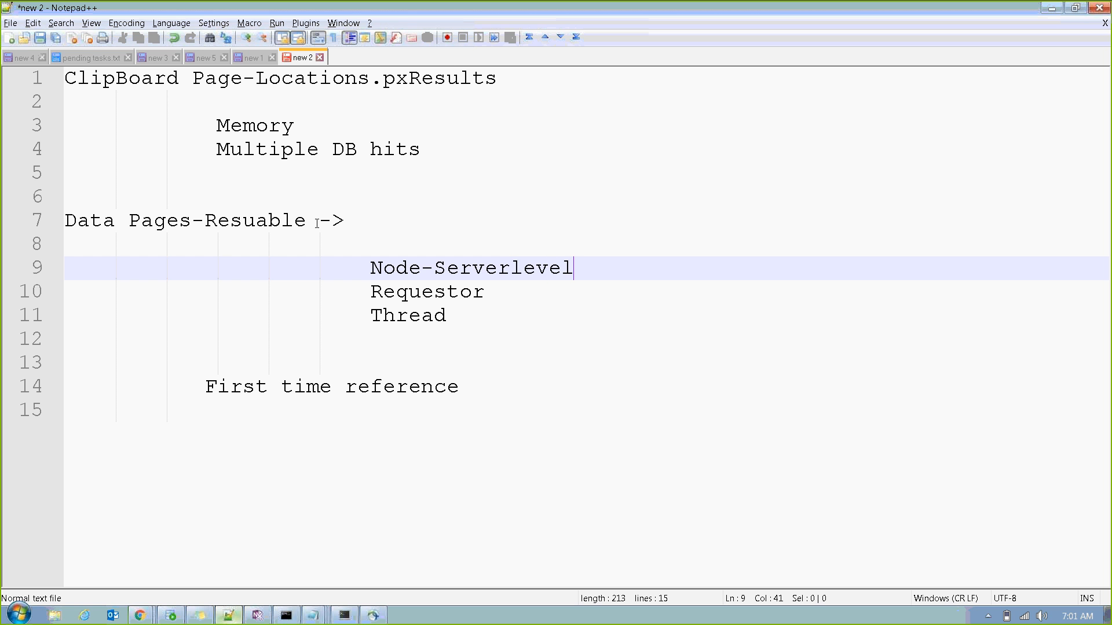
key(Left)
key(Left)
key(Left)
key(Left)
key(Left)
Step: Append "-operators session" to the "Requestor" line
key(Down)
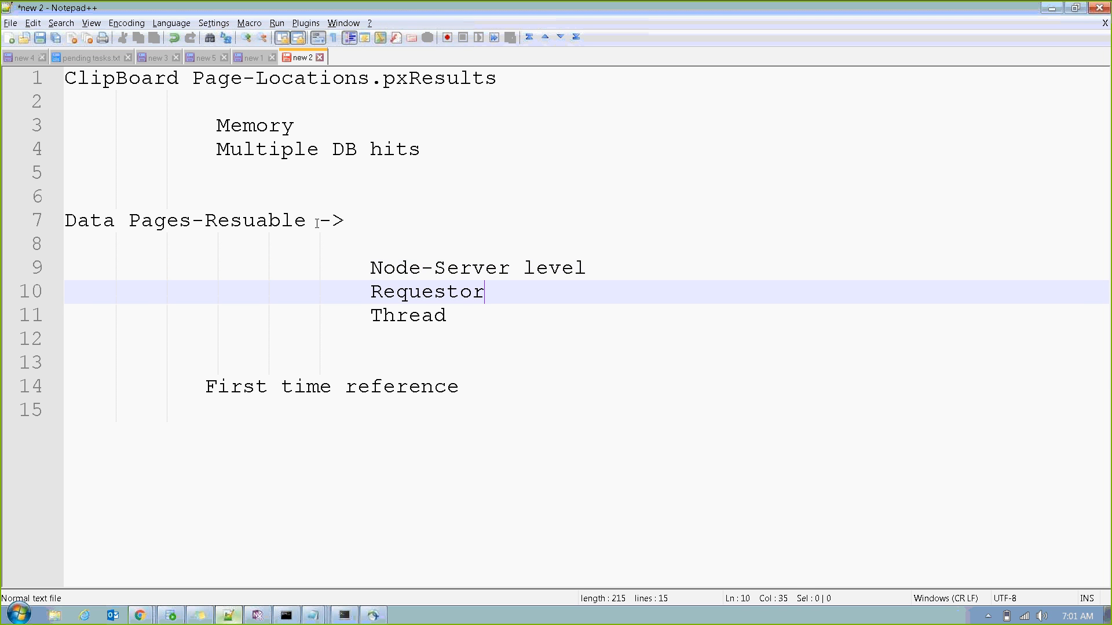
text(-Curre)
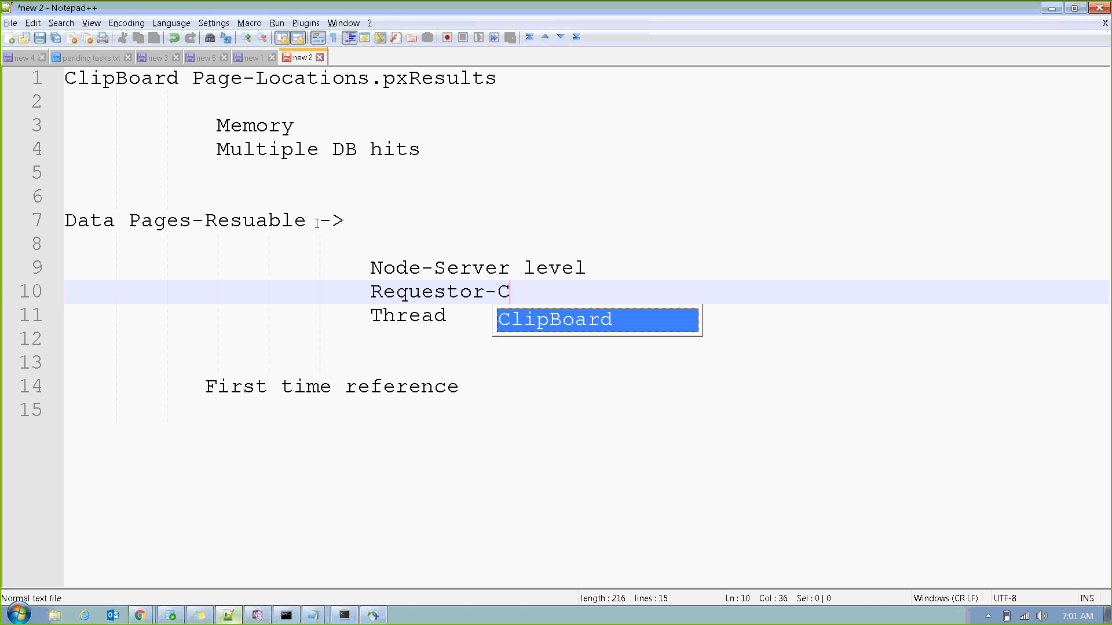
key(BackSpace)
key(BackSpace)
key(BackSpace)
key(BackSpace)
key(BackSpace)
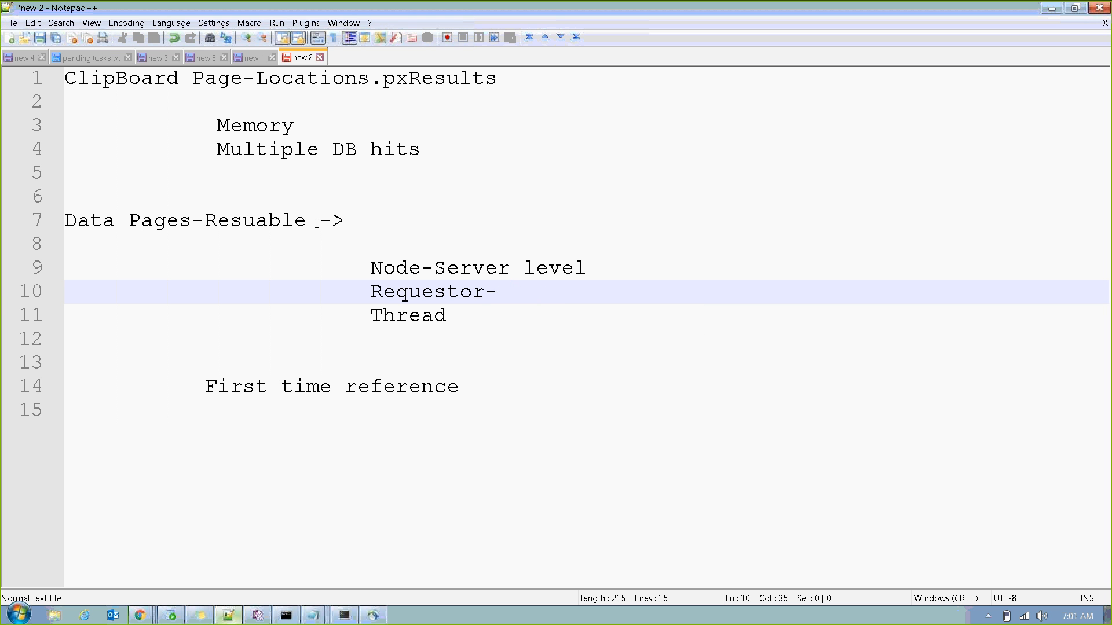
text(operators)
key(BackSpace)
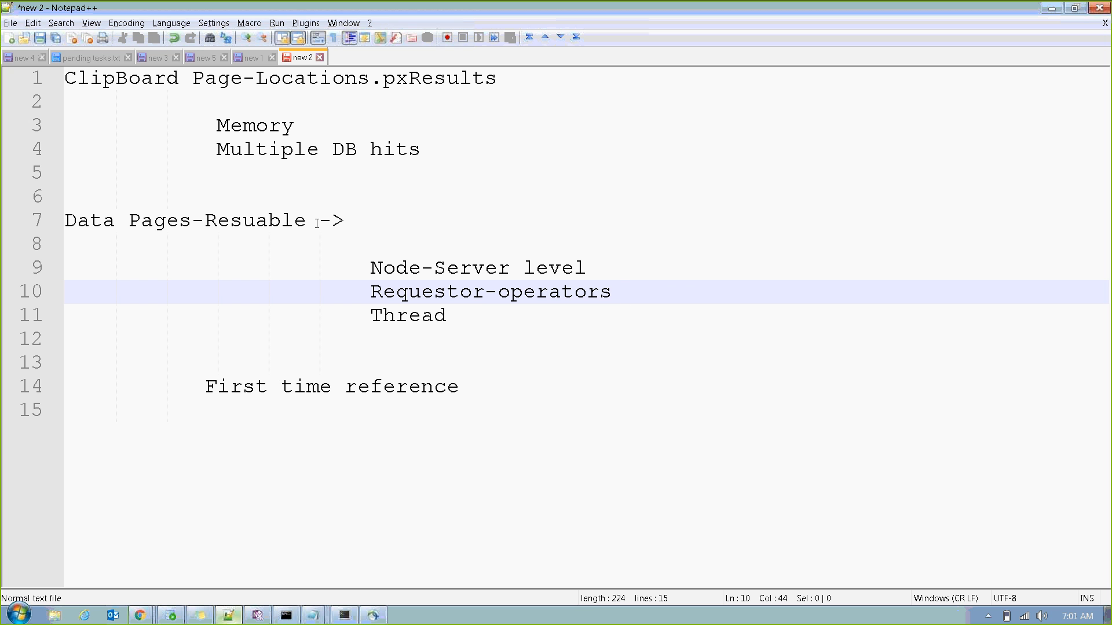
text(session)
Step: Append "-in cuurent work object" to the "Thread" line
triple_click(401, 298)
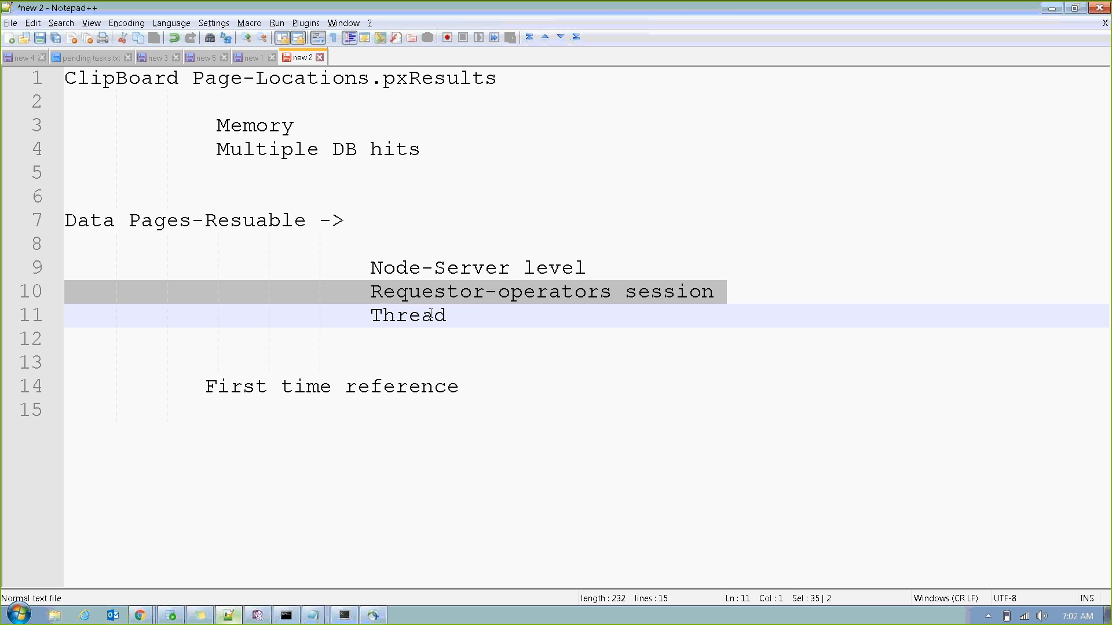
click(455, 317)
text(-)
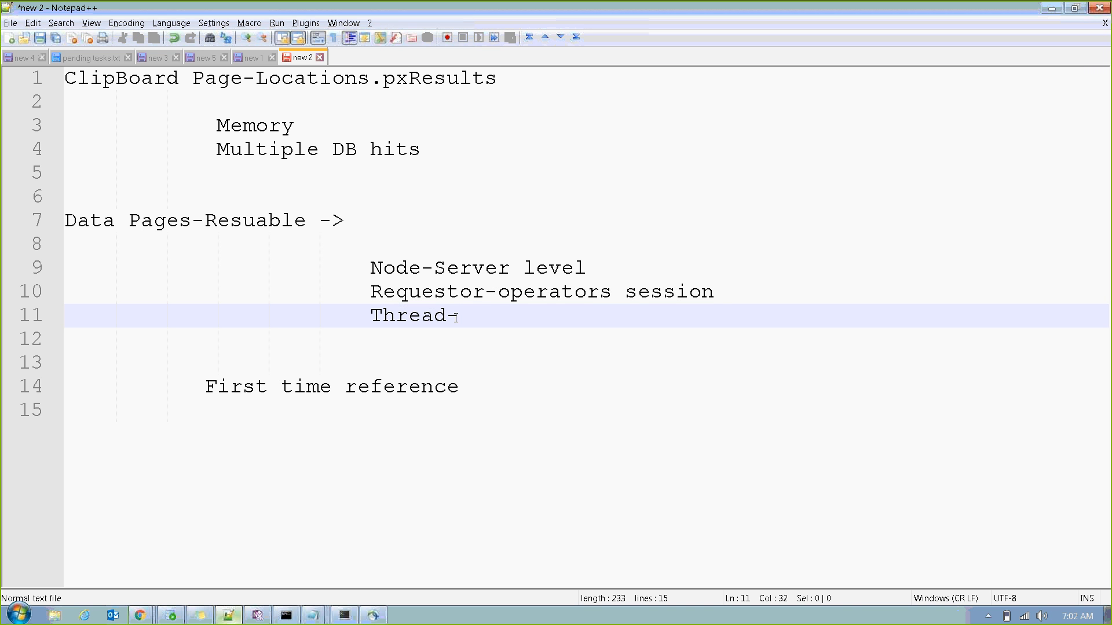
text(Tab in)
key(BackSpace)
key(BackSpace)
key(BackSpace)
key(BackSpace)
key(BackSpace)
key(BackSpace)
key(BackSpace)
text(in cuurent wor)
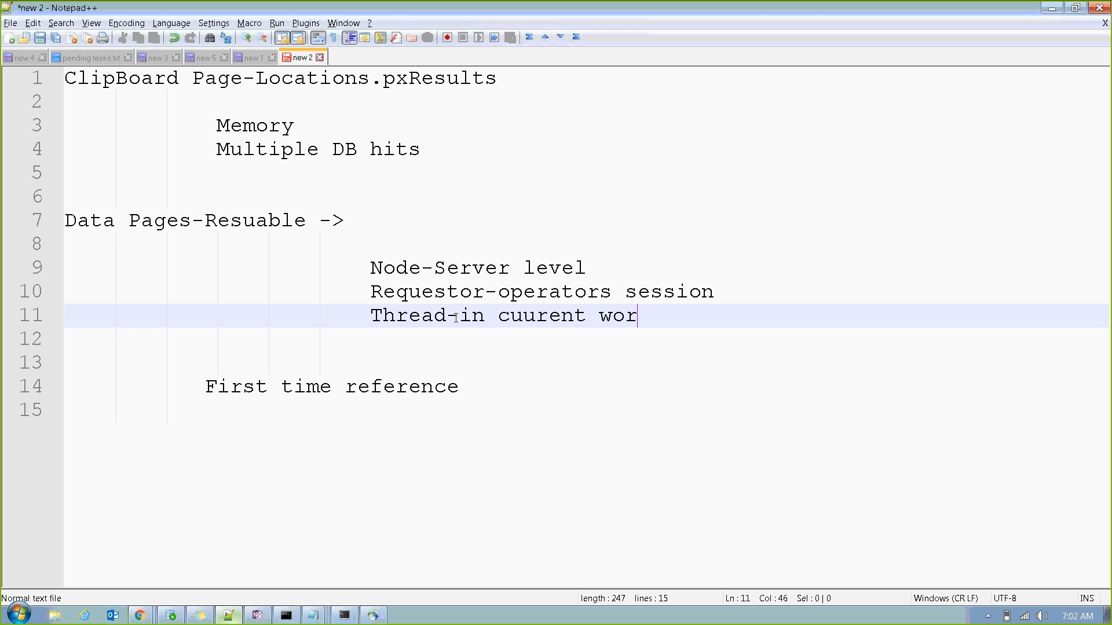
text(k object)
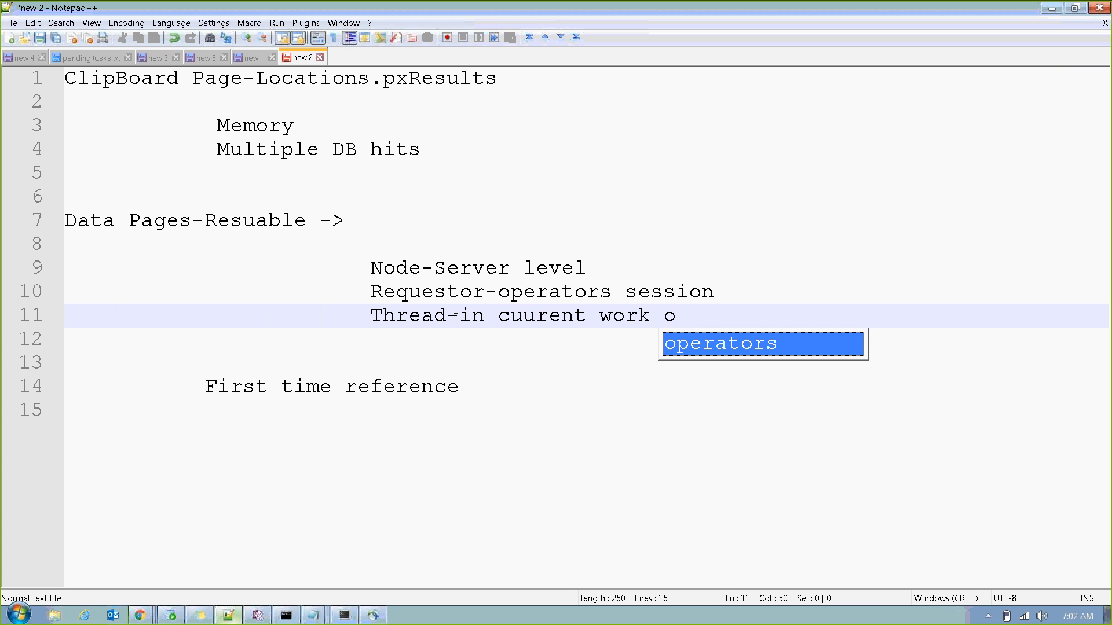
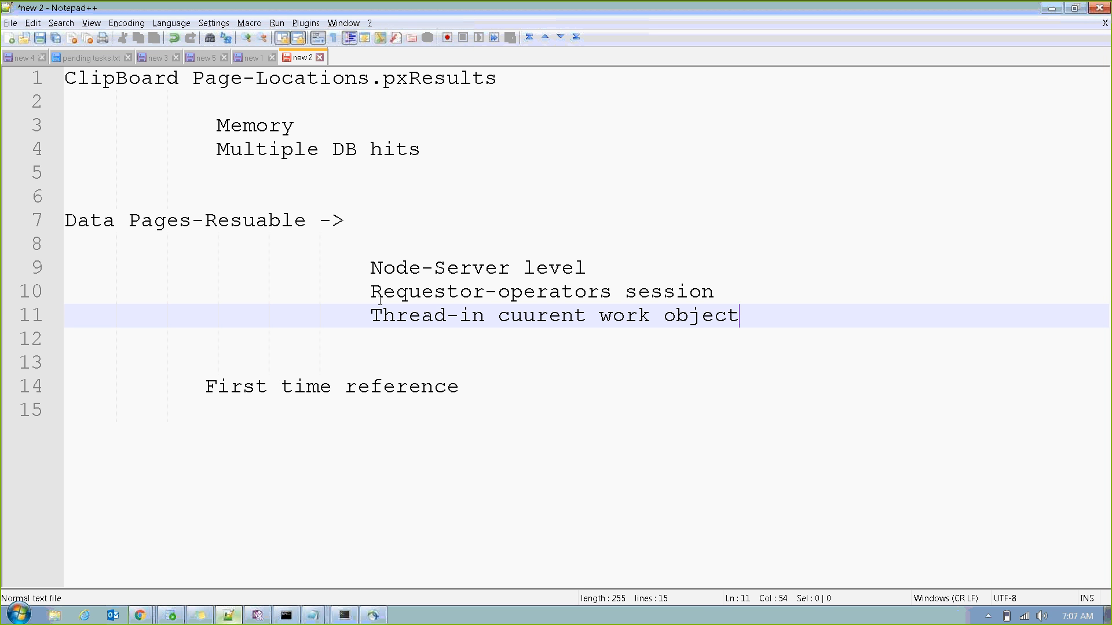
click(321, 454)
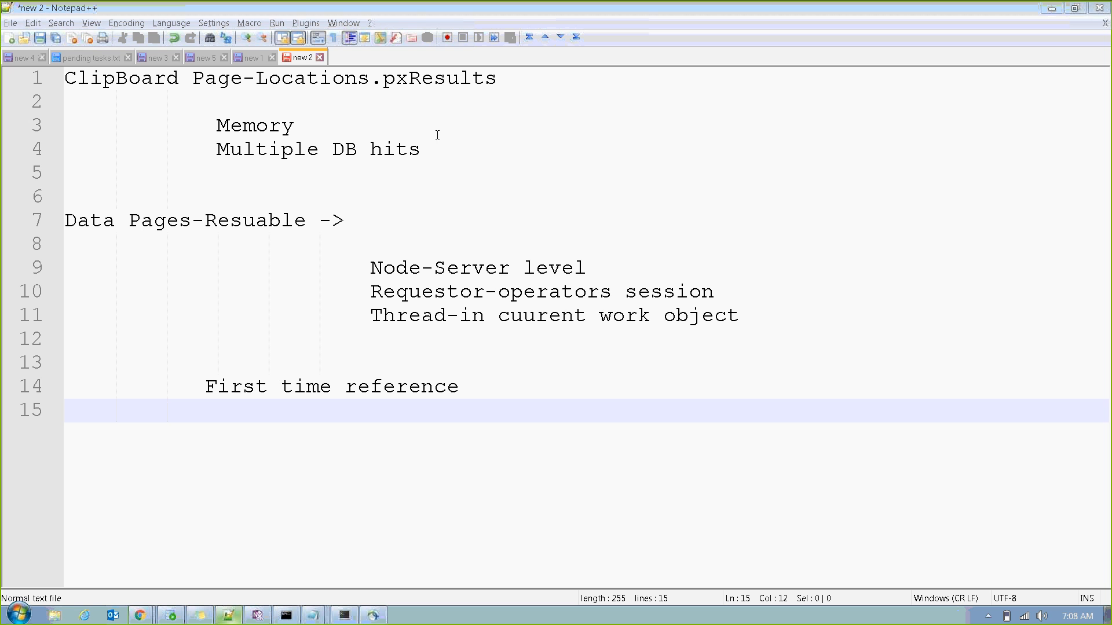
click(426, 23)
click(664, 441)
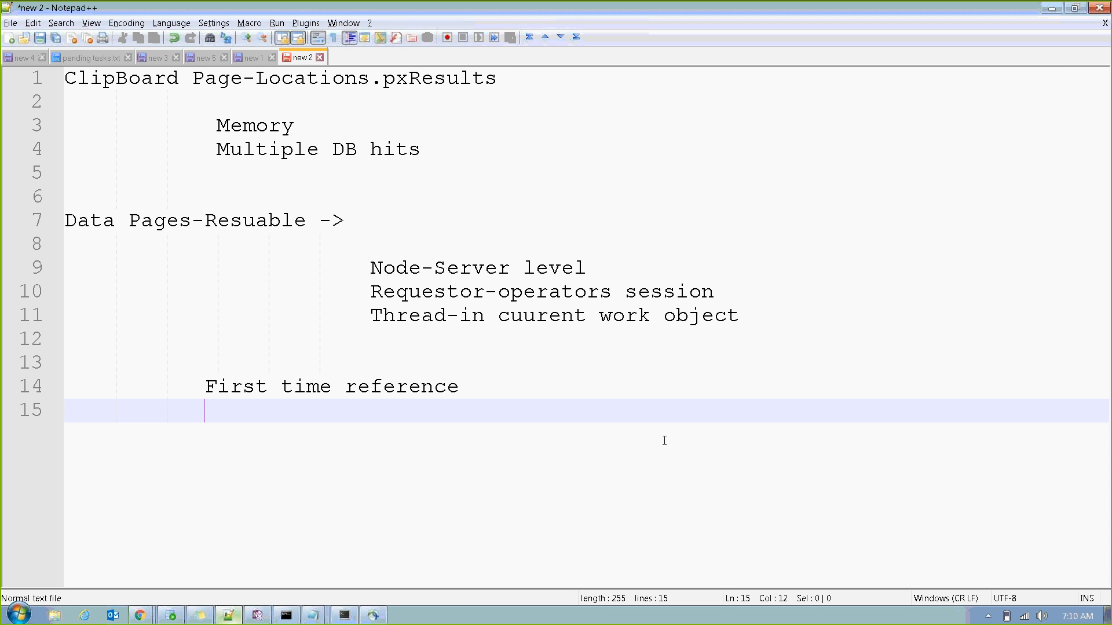
Step: Switch to Pega Designer Studio in Chrome and collapse the Etckt class and its rule categories in the application explorer
click(139, 619)
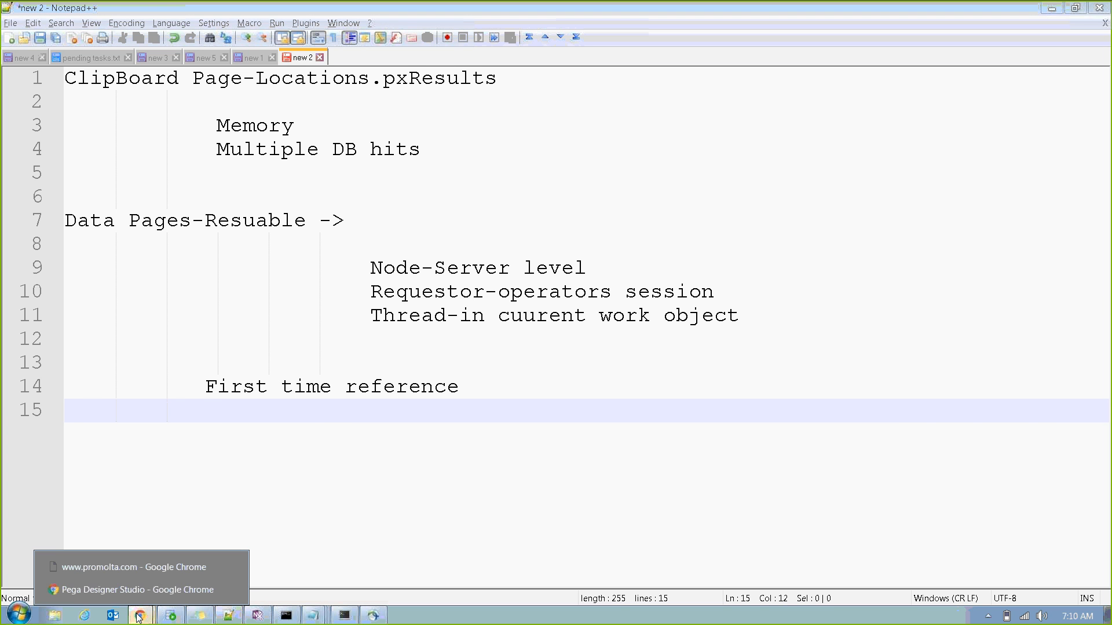
click(92, 589)
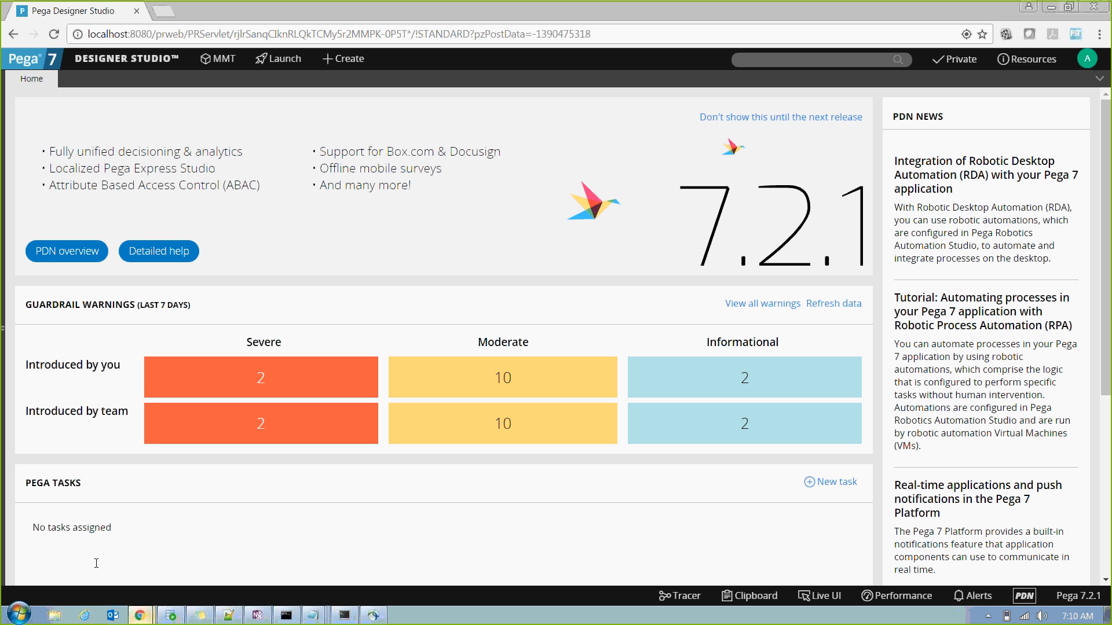
click(5, 336)
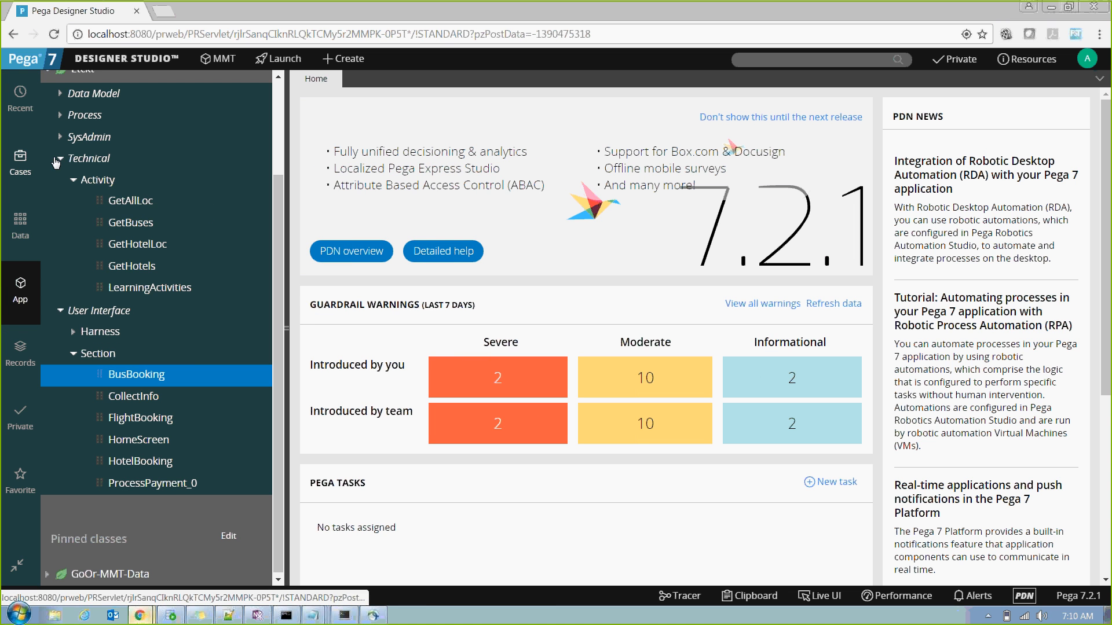
click(56, 163)
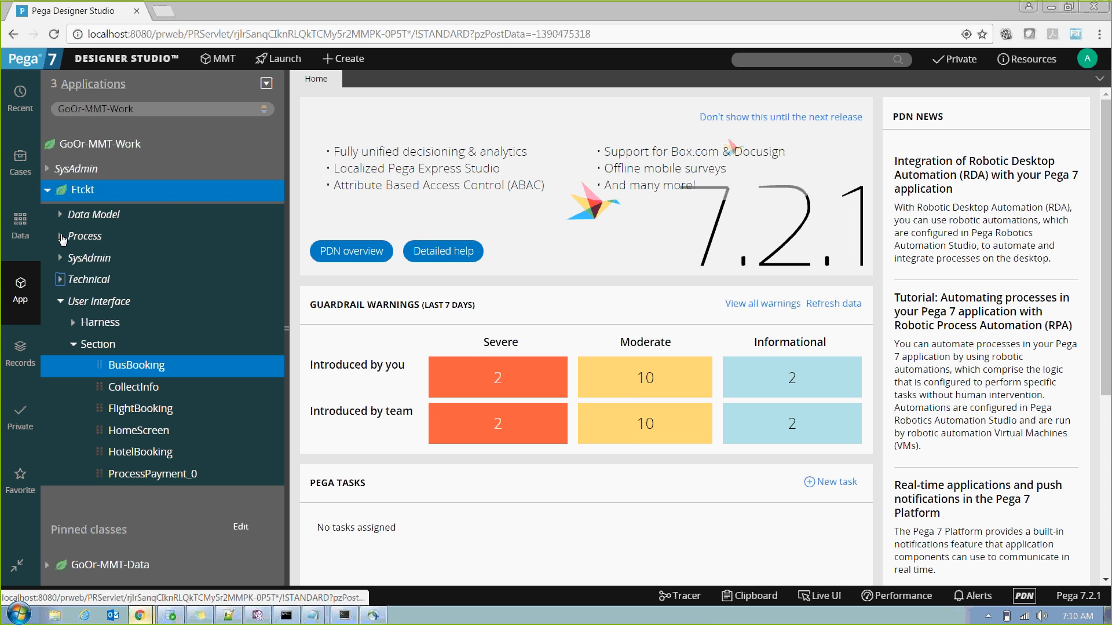
click(61, 301)
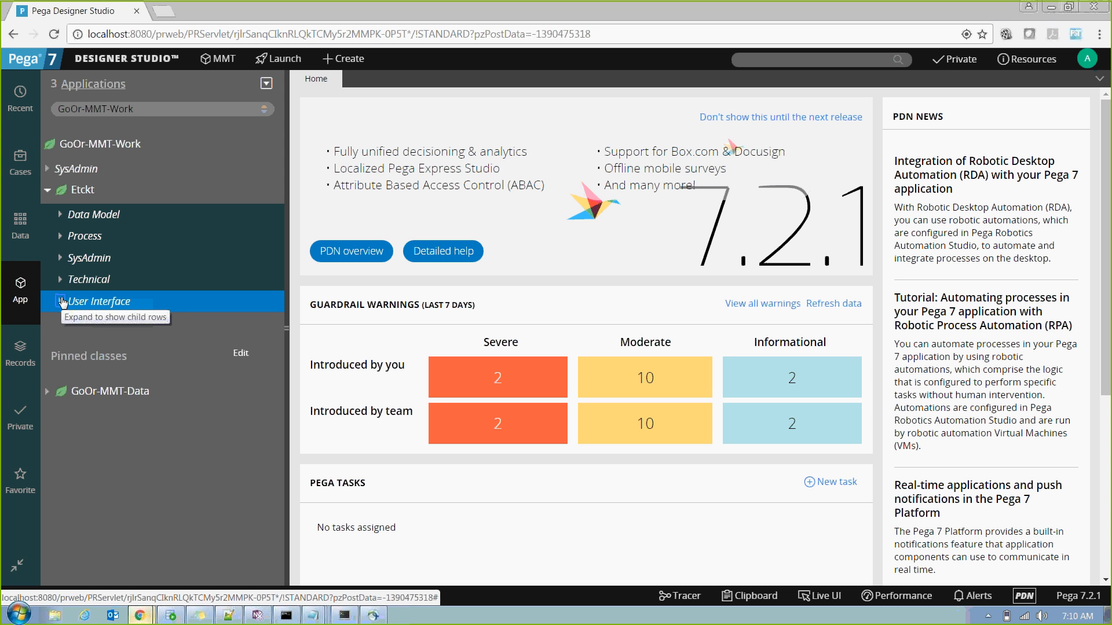
click(47, 191)
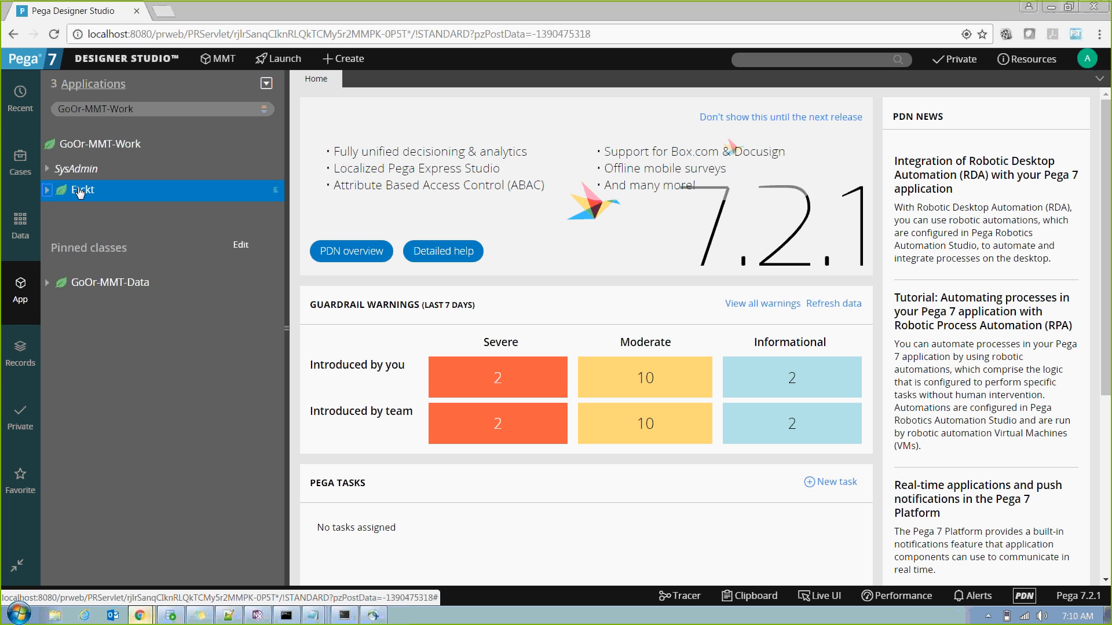
Step: Start a new Data Page rule from the Etckt class and hide the explorer to widen the creation form
right_click(84, 191)
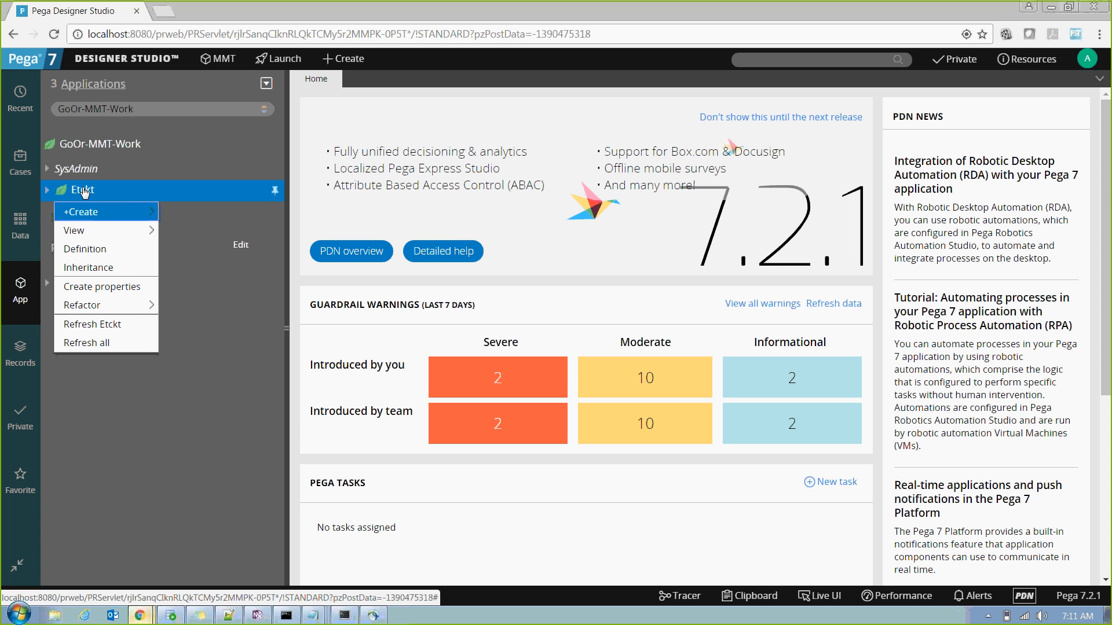
mouse_move(104, 212)
mouse_move(221, 218)
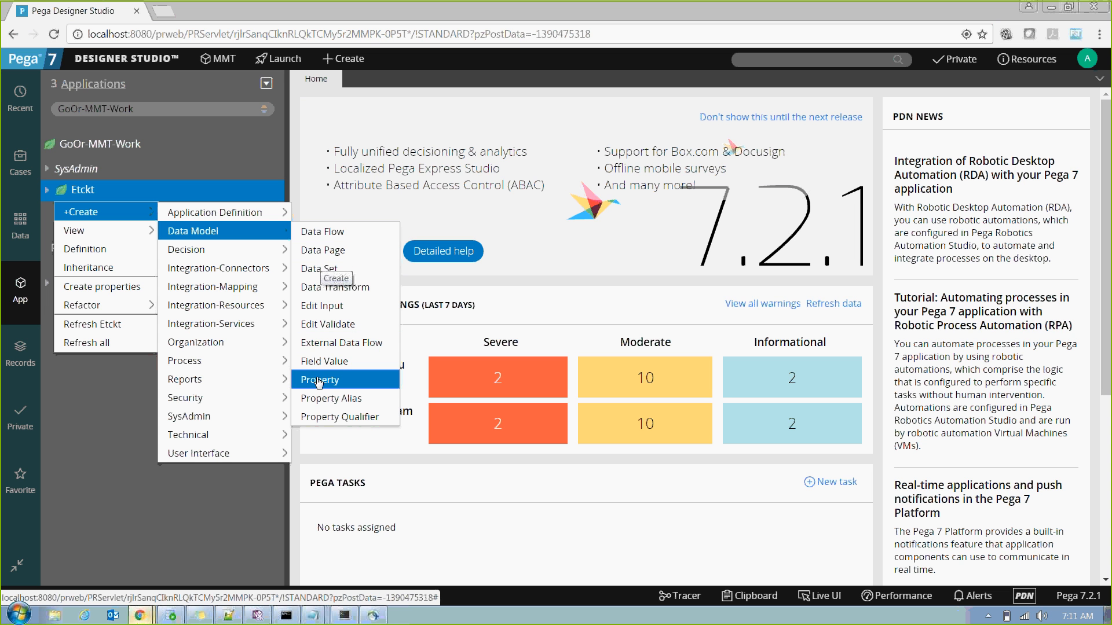
click(314, 255)
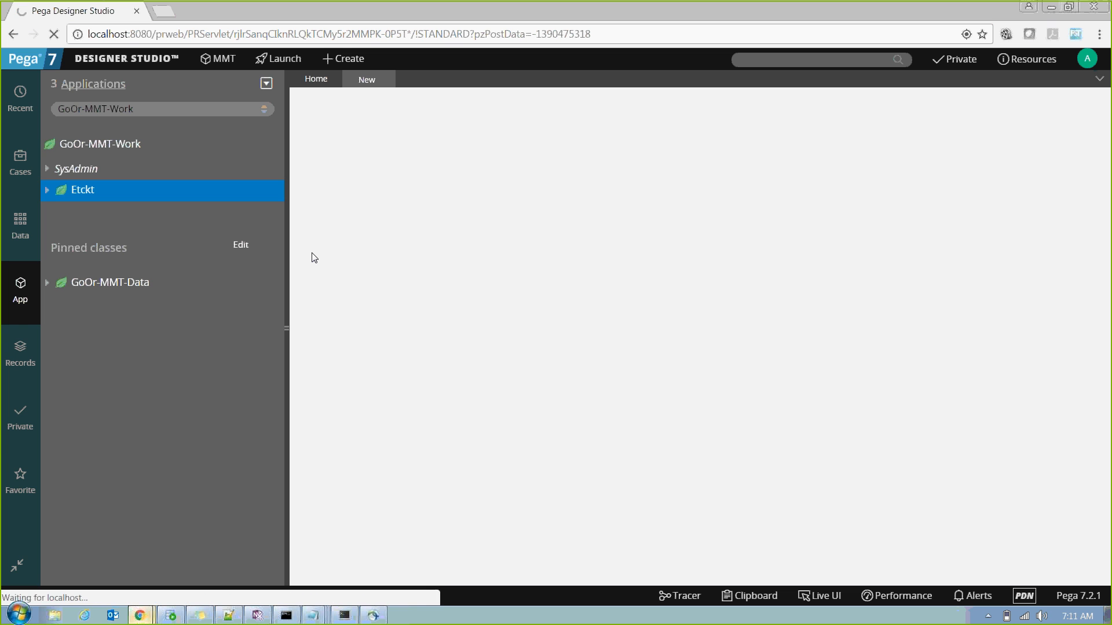
click(286, 328)
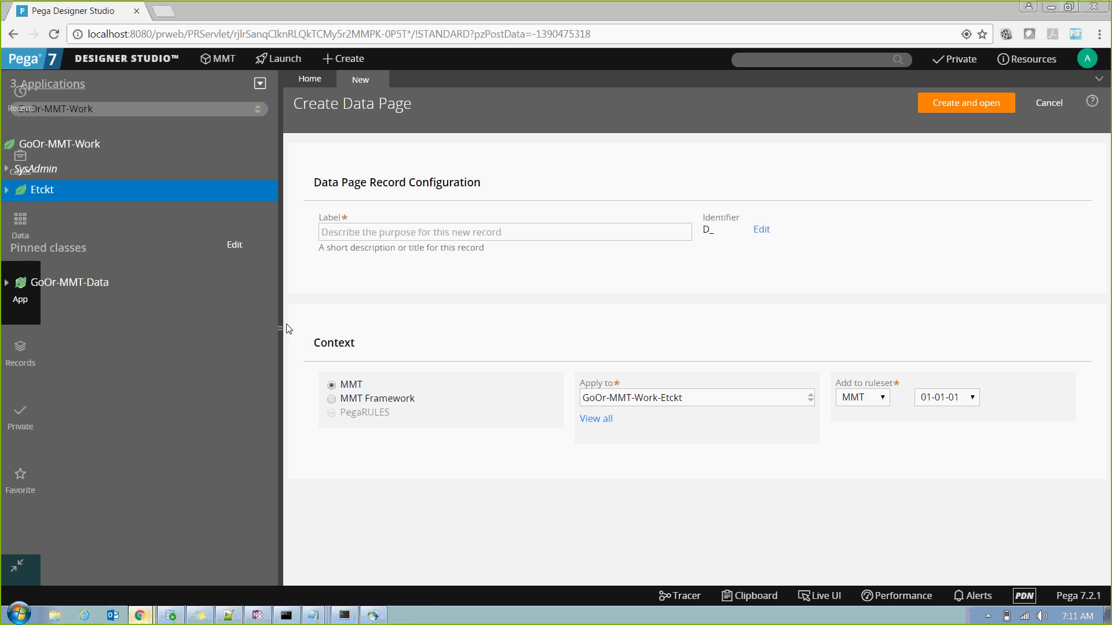
Step: Label the new data page "Locations" so its identifier is filled in with the D_ prefix
click(115, 233)
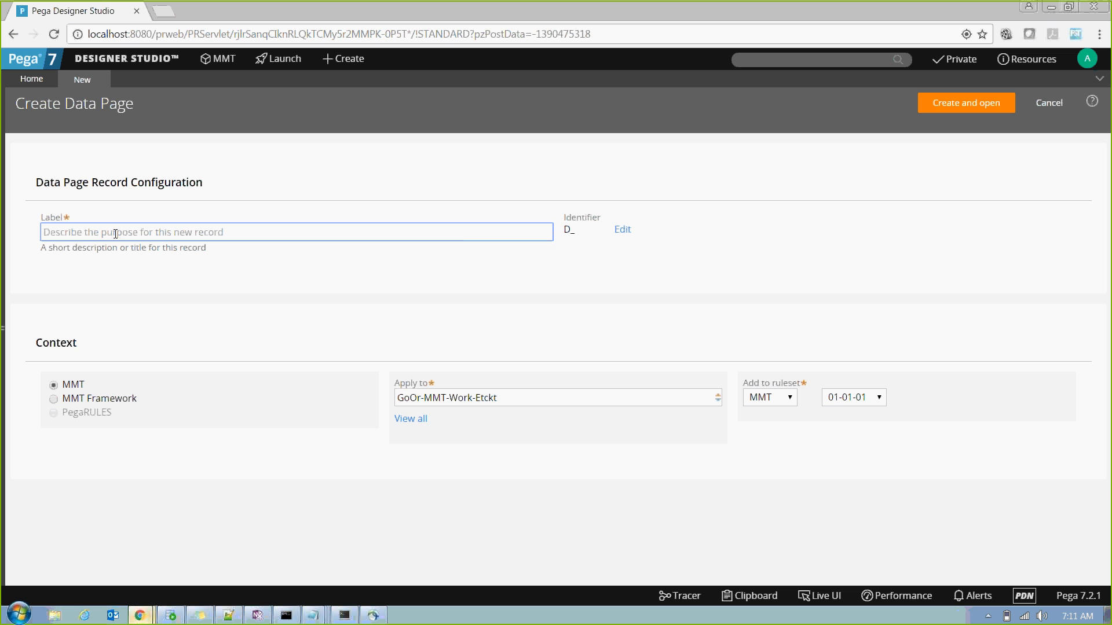
double_click(569, 230)
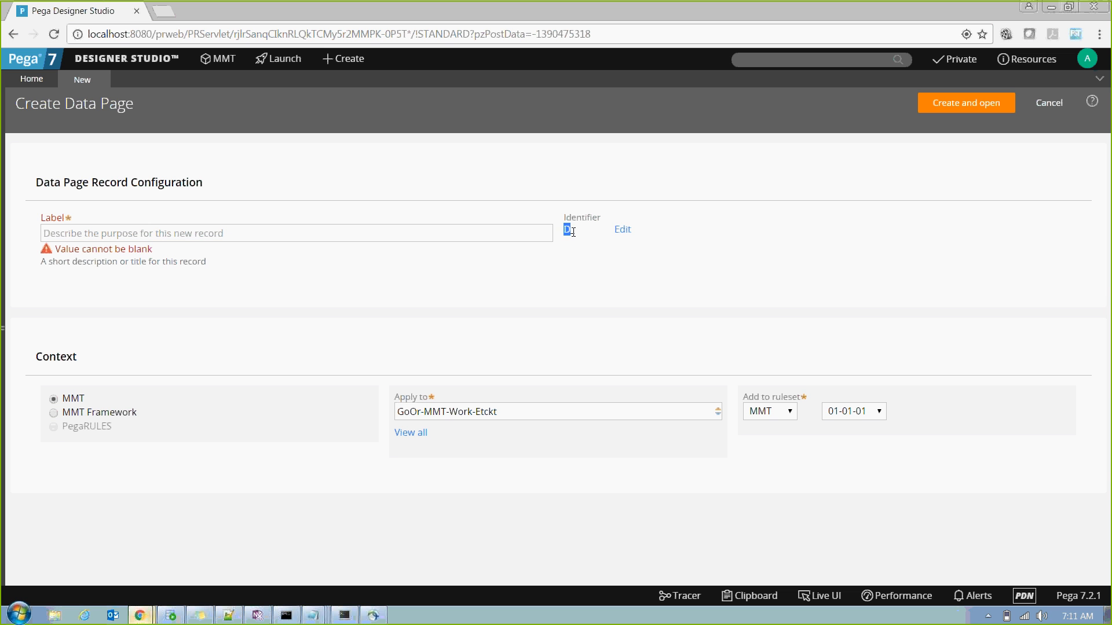
drag(572, 232, 576, 233)
click(139, 227)
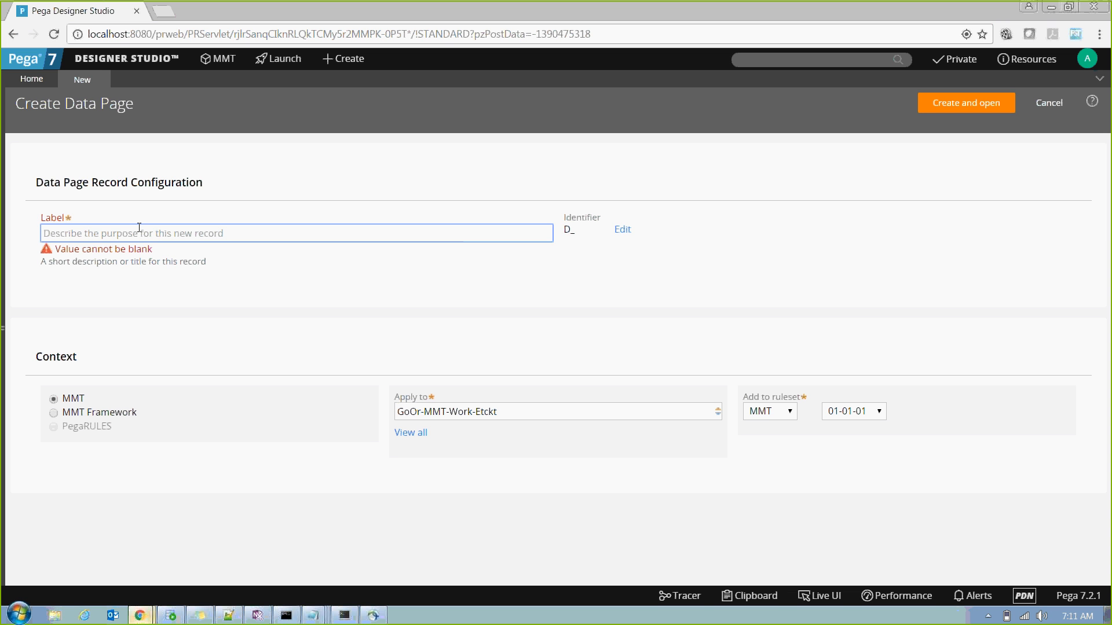
text(Locations)
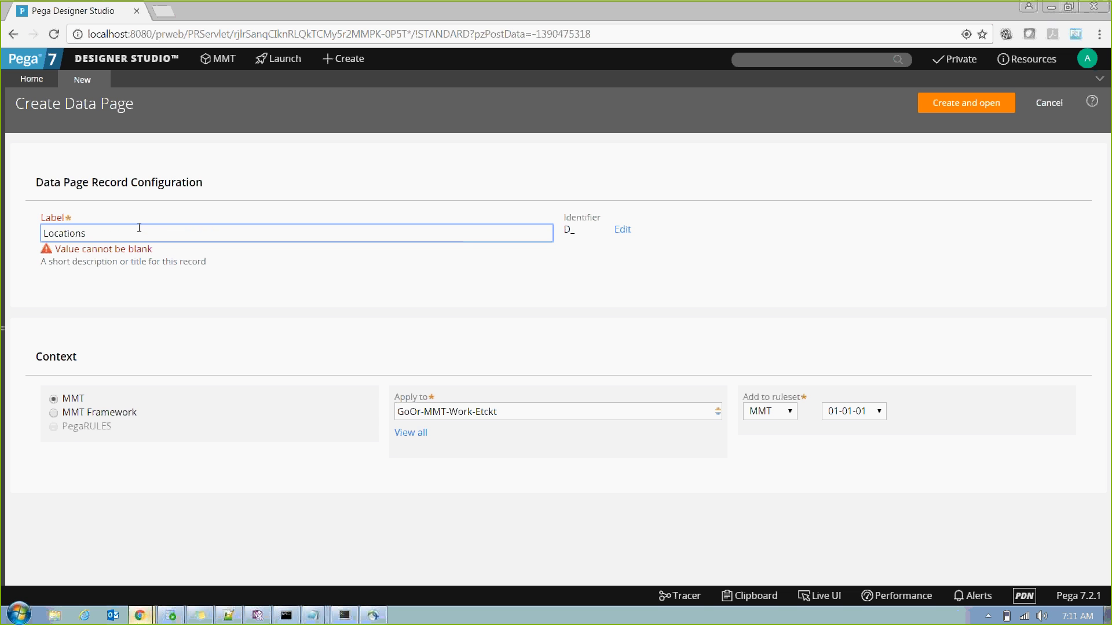
click(628, 251)
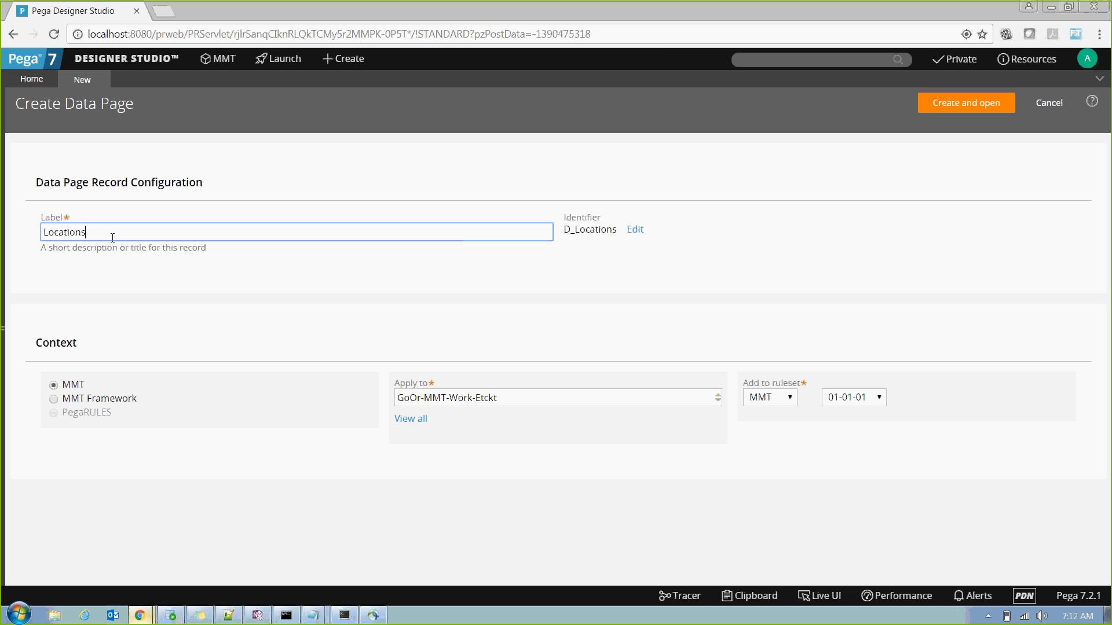
Step: Check the data explorer for existing data pages under the Locations data type
click(832, 60)
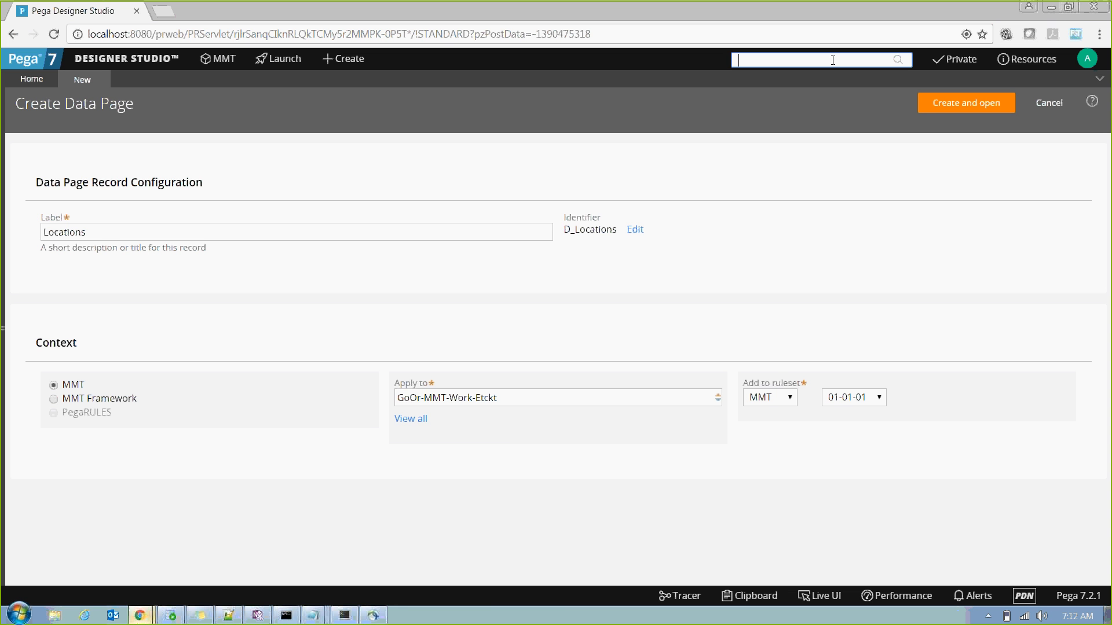
click(102, 238)
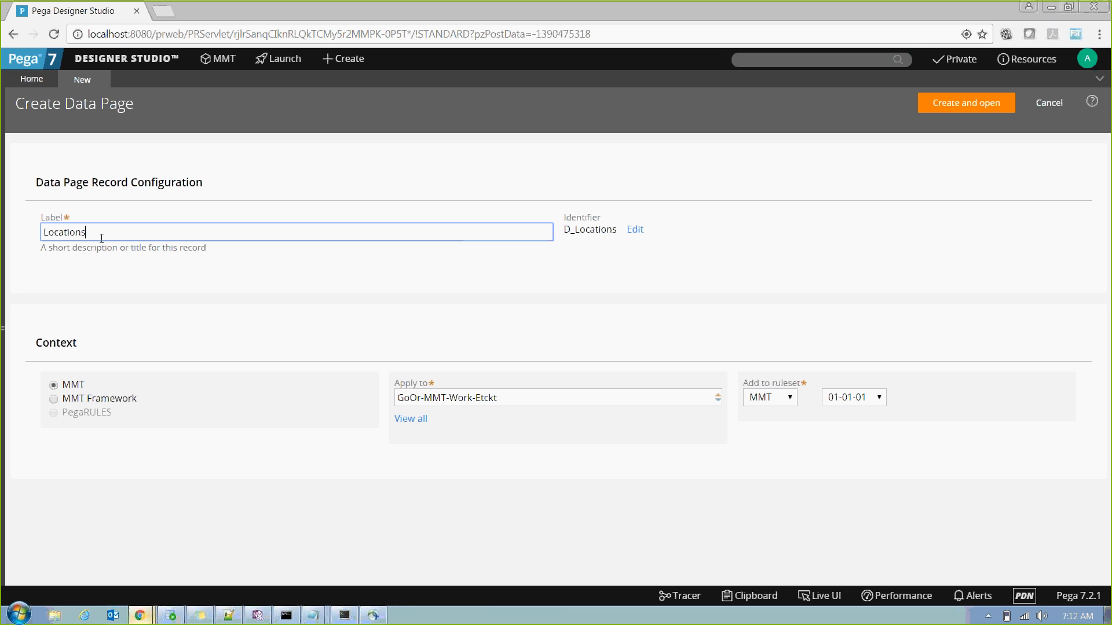
click(4, 327)
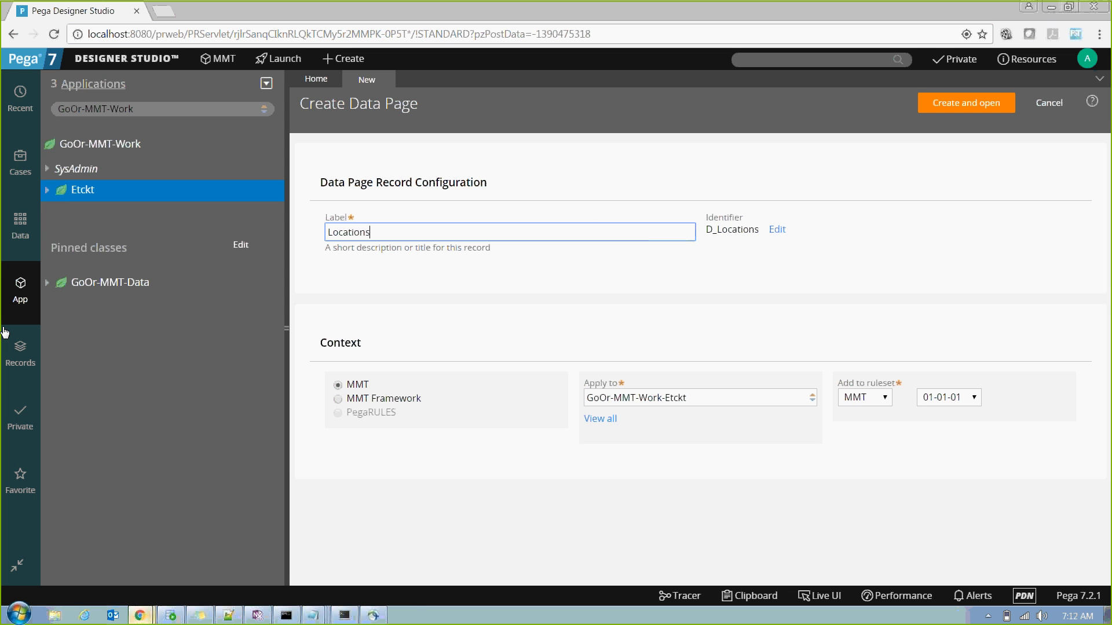
click(21, 234)
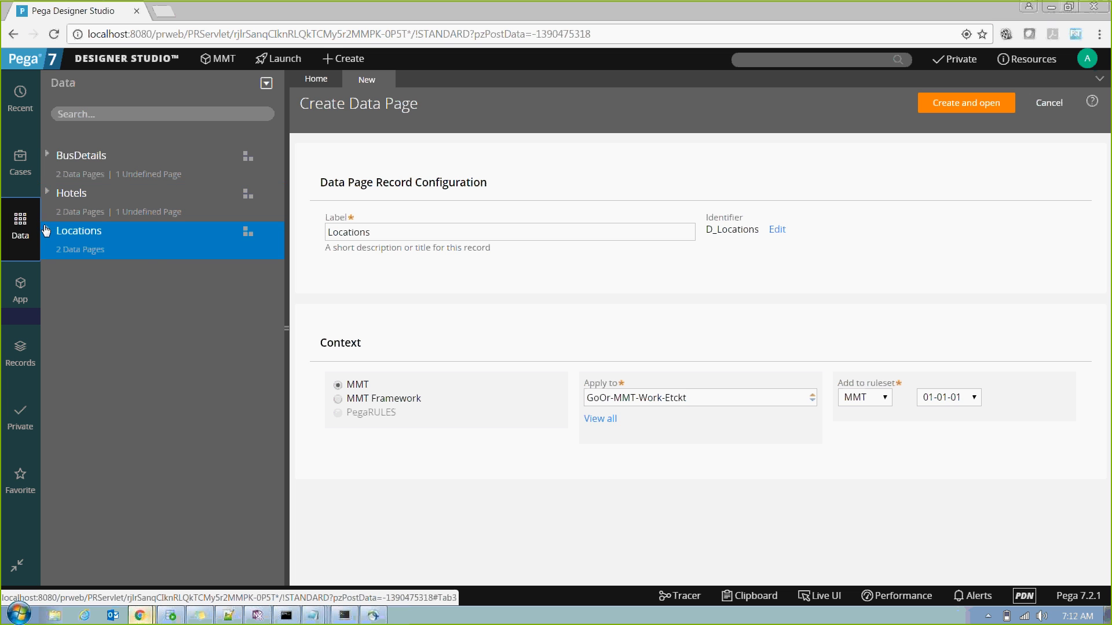
click(46, 231)
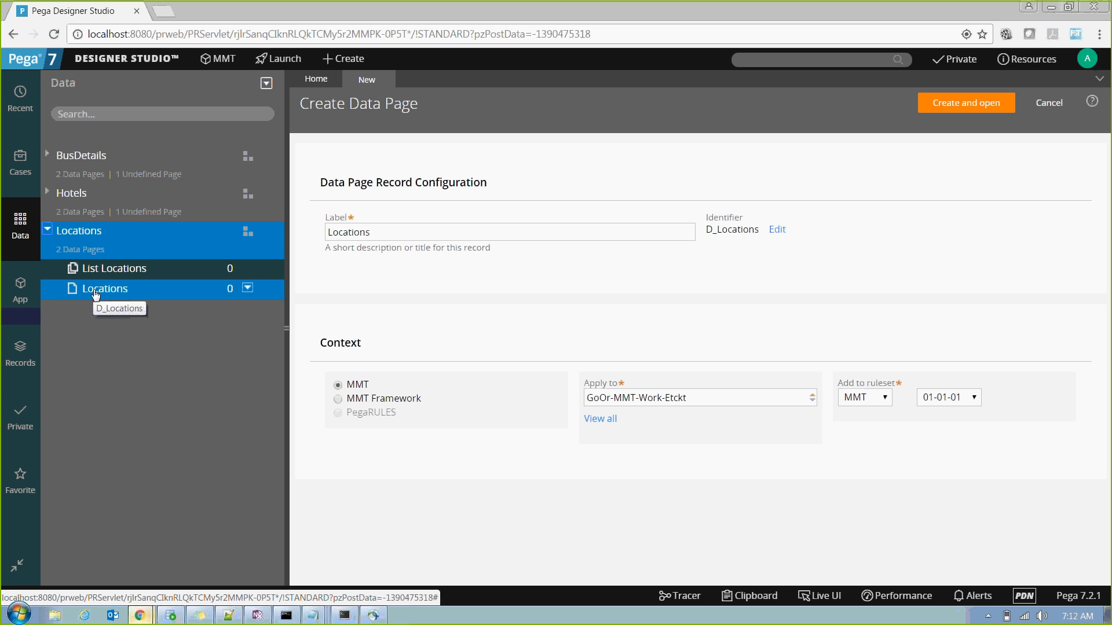
Step: Change the data page's label to "MasterLocations", then create and open the record
click(406, 232)
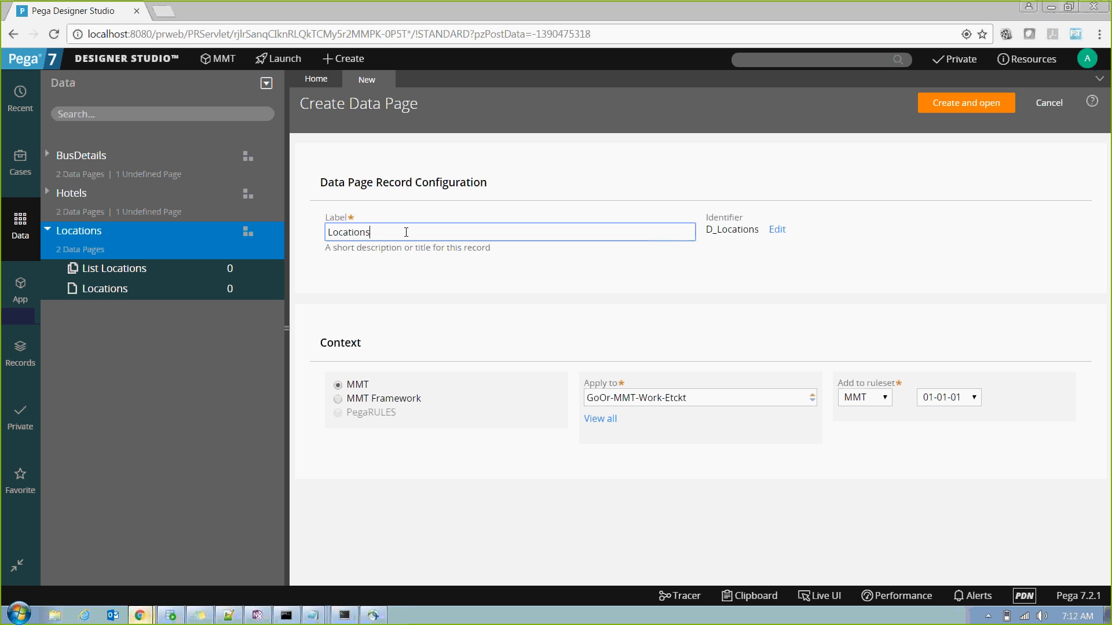
text(Master)
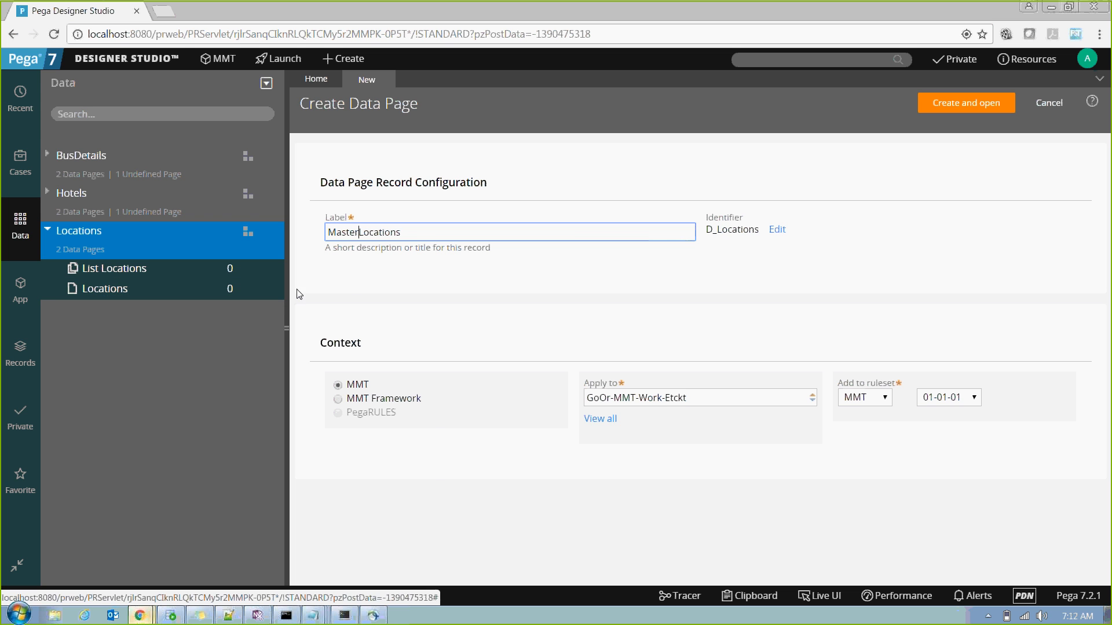
click(286, 325)
click(526, 273)
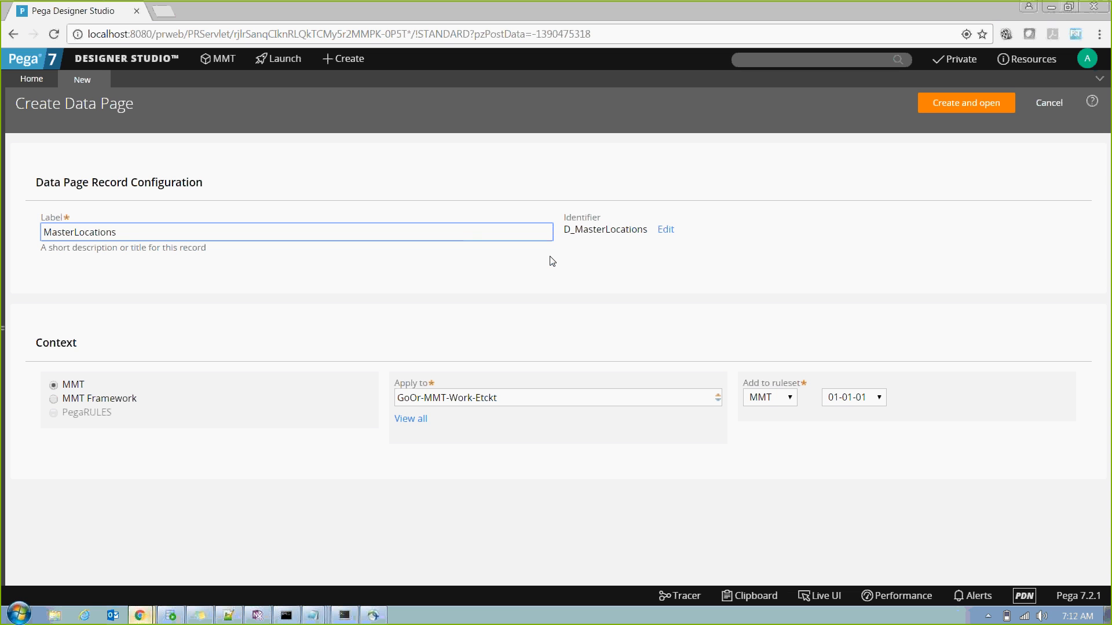
click(944, 112)
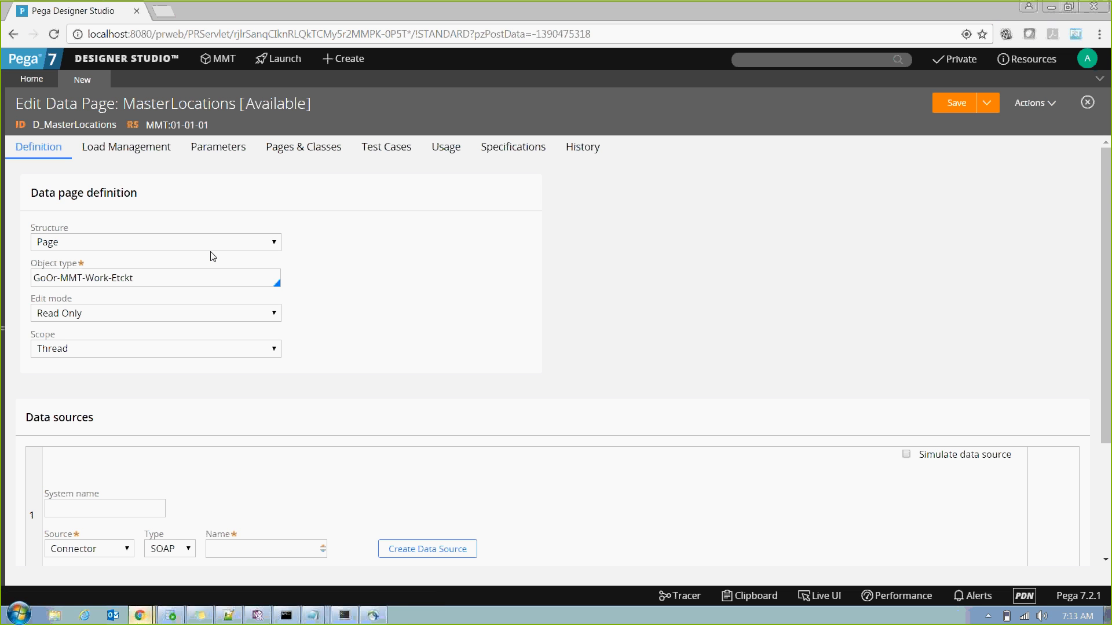
Step: Set the data page's structure to List
click(188, 246)
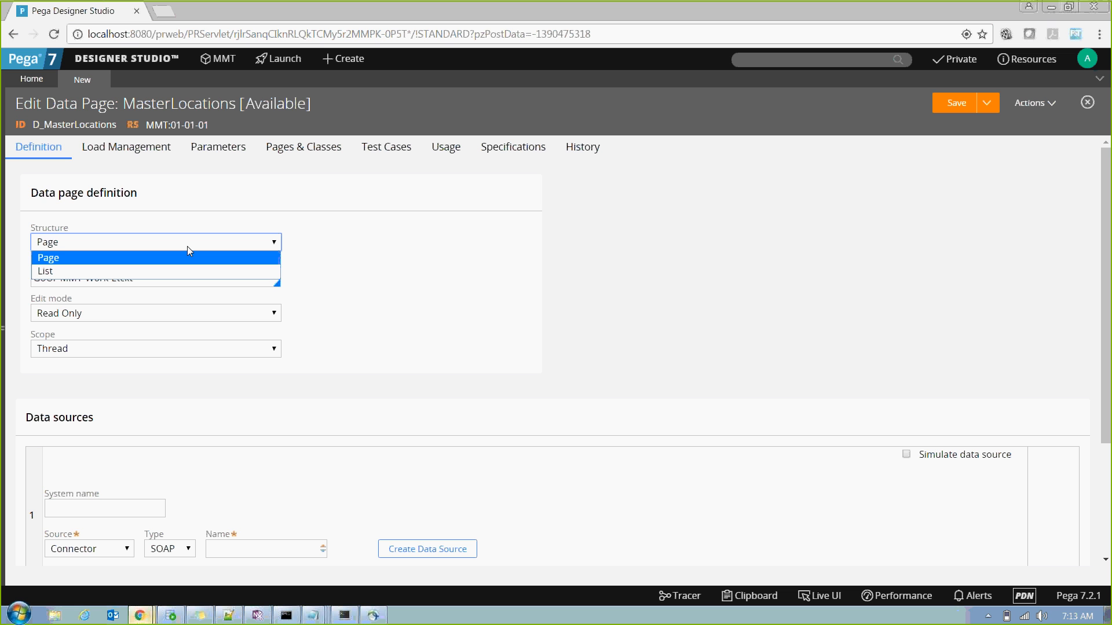
key(Down)
key(Return)
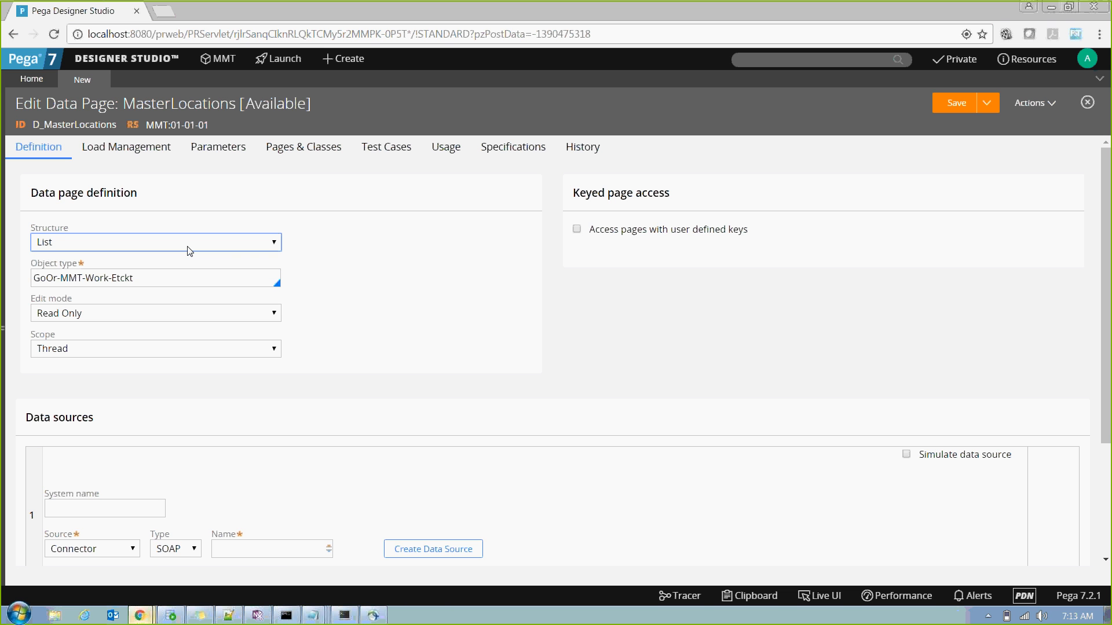
Step: Replace the data page's object type with GoOr-MMT-Data-Locations
click(154, 281)
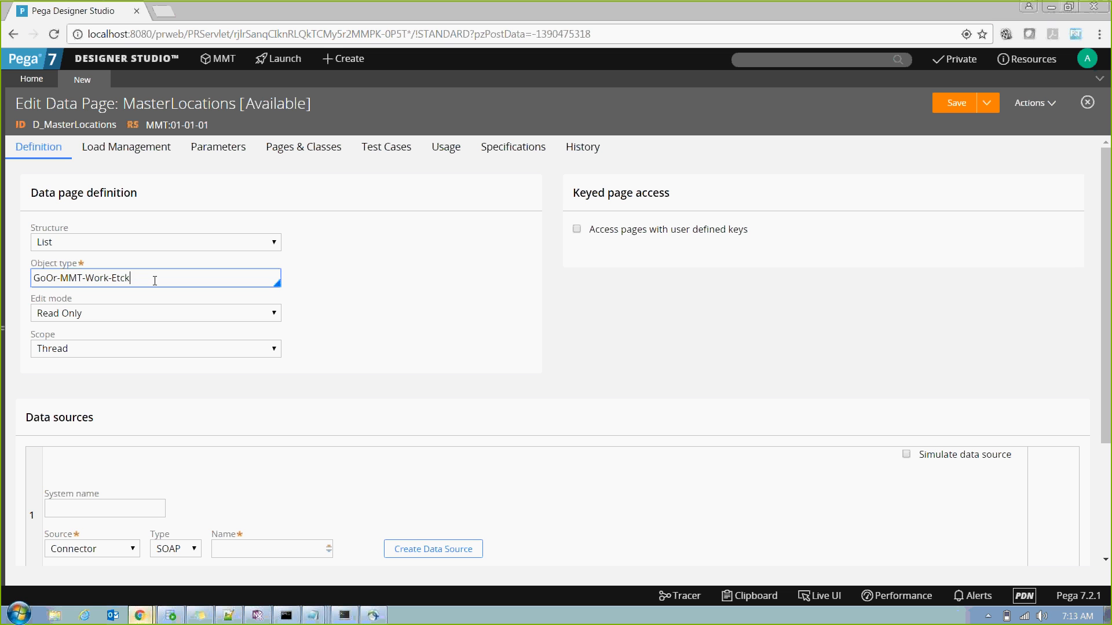
key(BackSpace)
key(BackSpace)
key(BackSpace)
key(BackSpace)
key(BackSpace)
key(BackSpace)
key(BackSpace)
key(BackSpace)
key(BackSpace)
key(BackSpace)
key(BackSpace)
key(Down)
key(Down)
key(Down)
key(Down)
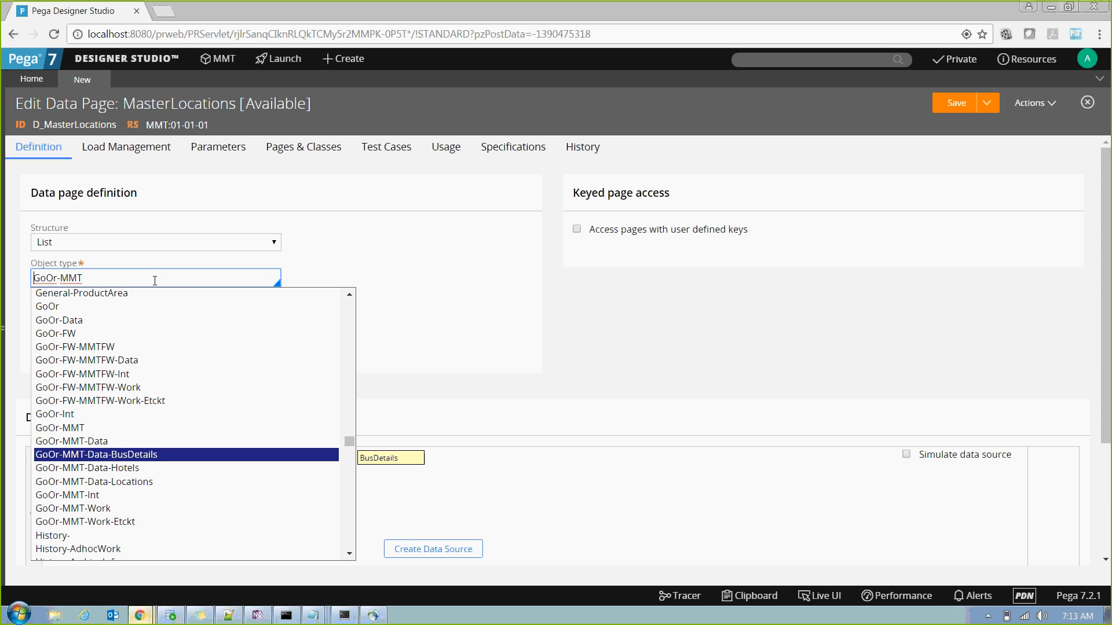
key(Return)
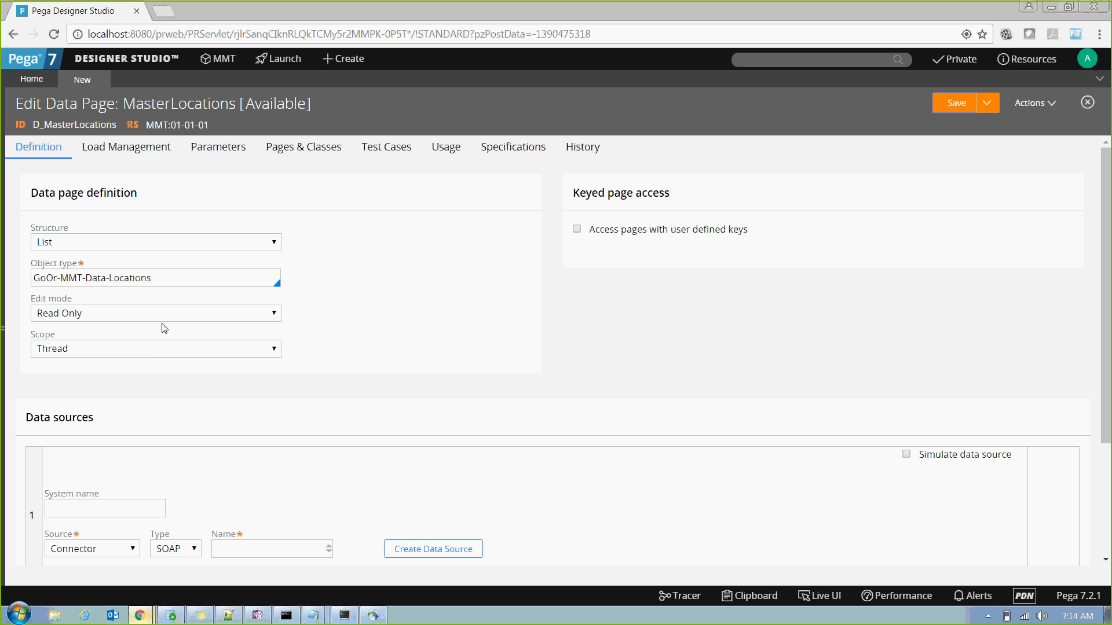
Step: Set the data page's scope to Node and open its load management settings
click(142, 353)
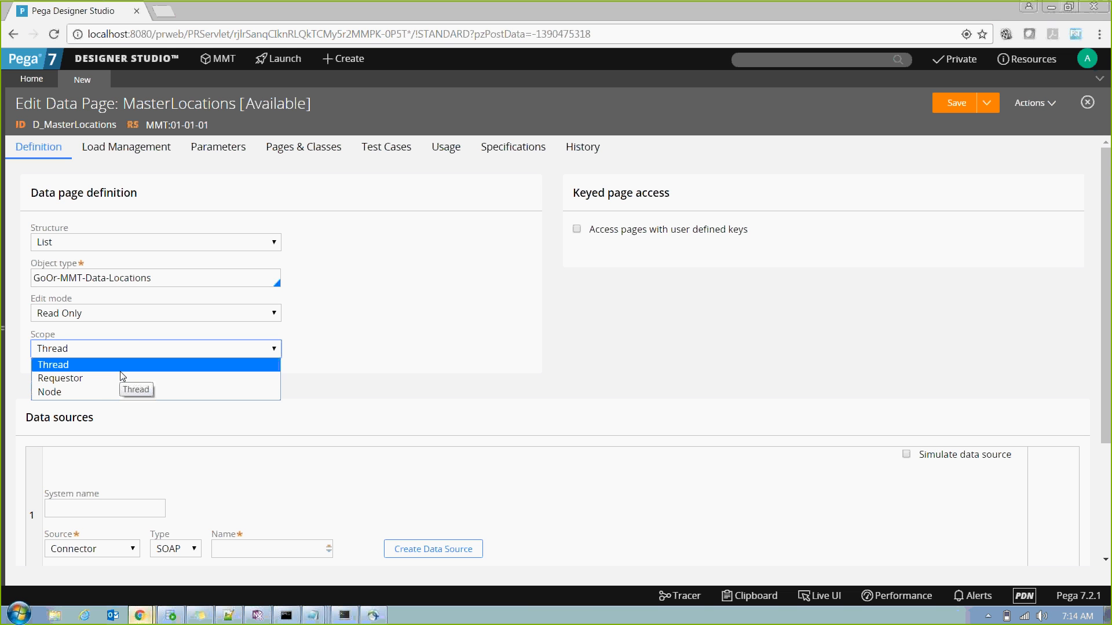
click(70, 392)
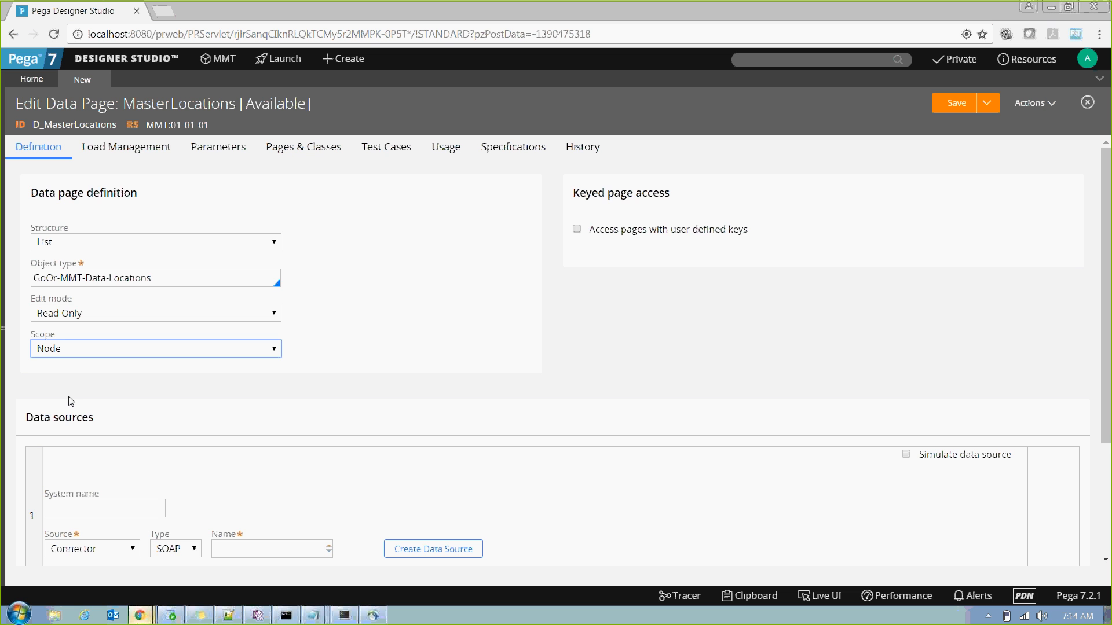
click(156, 152)
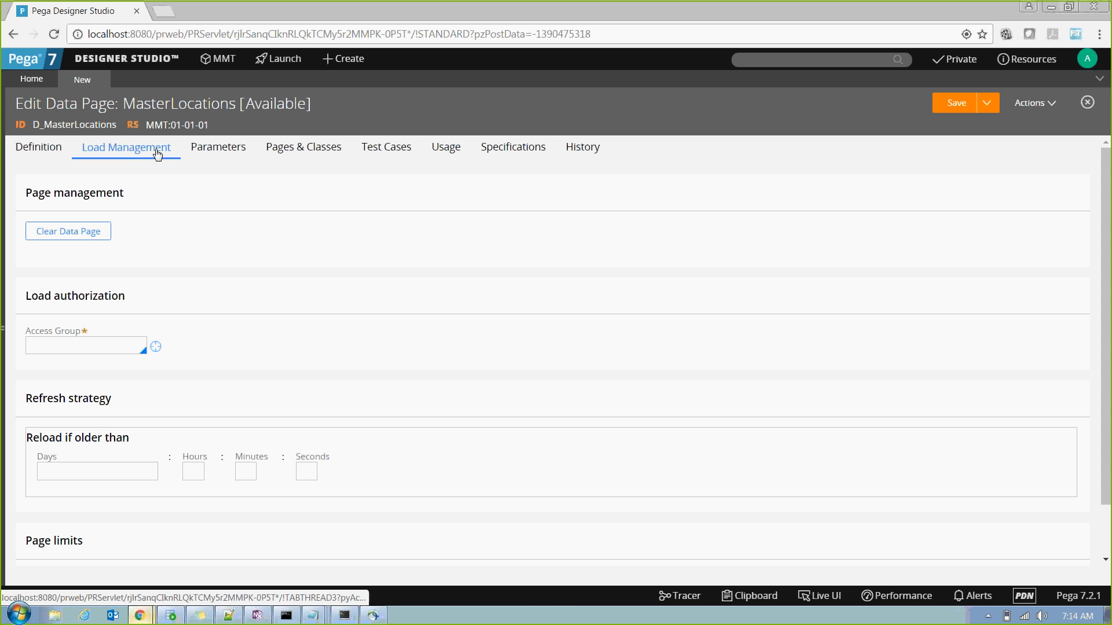
Step: Return to the data page's definition and review the available scope options
click(48, 159)
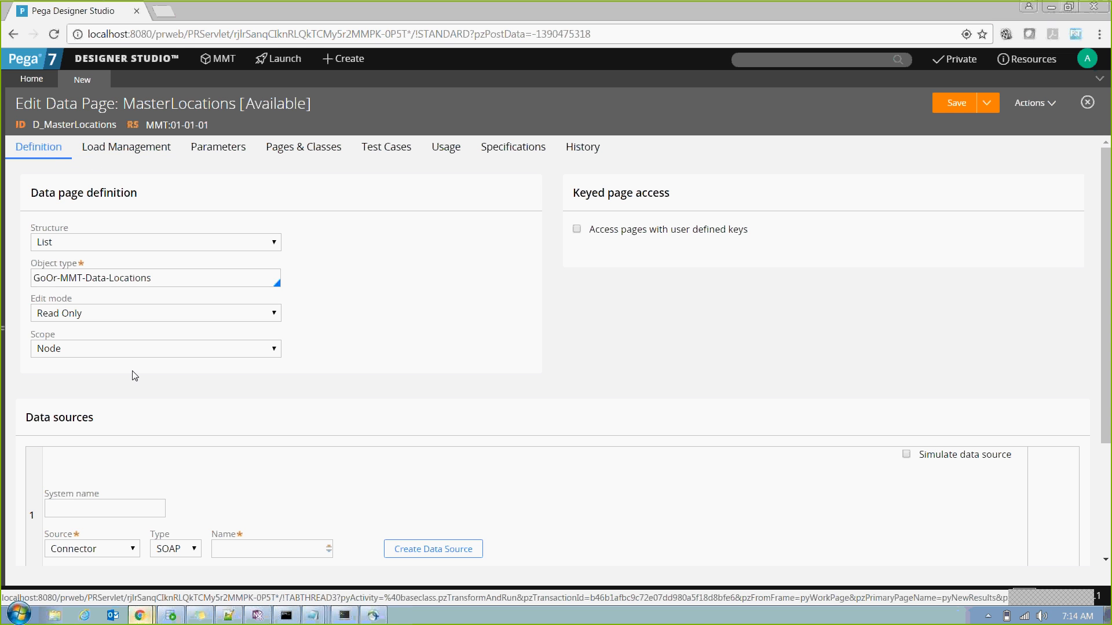
click(282, 354)
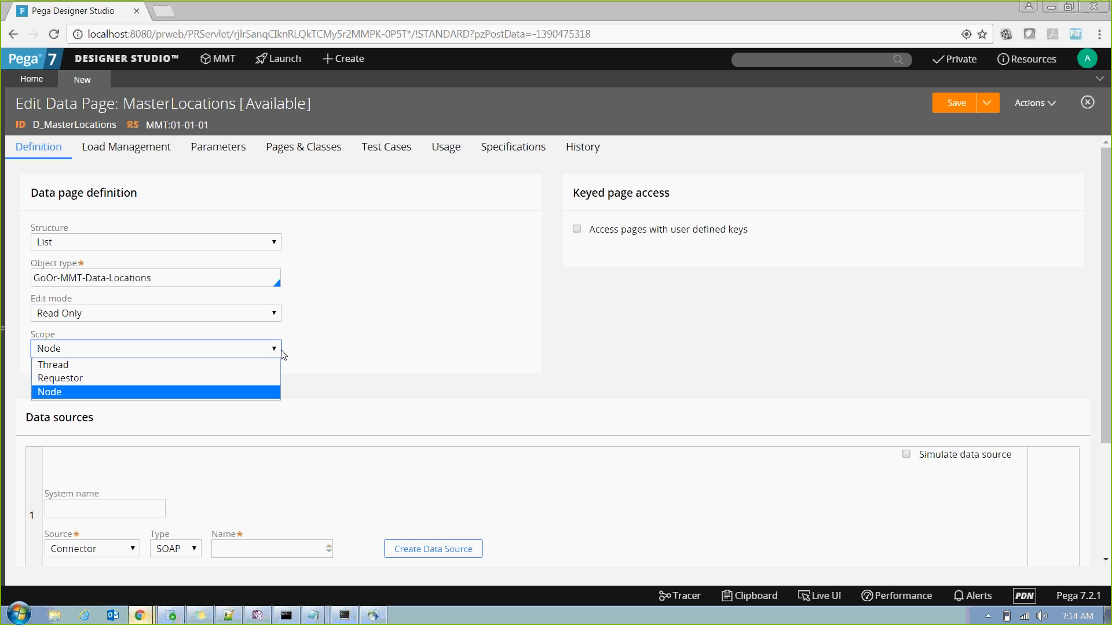
click(396, 347)
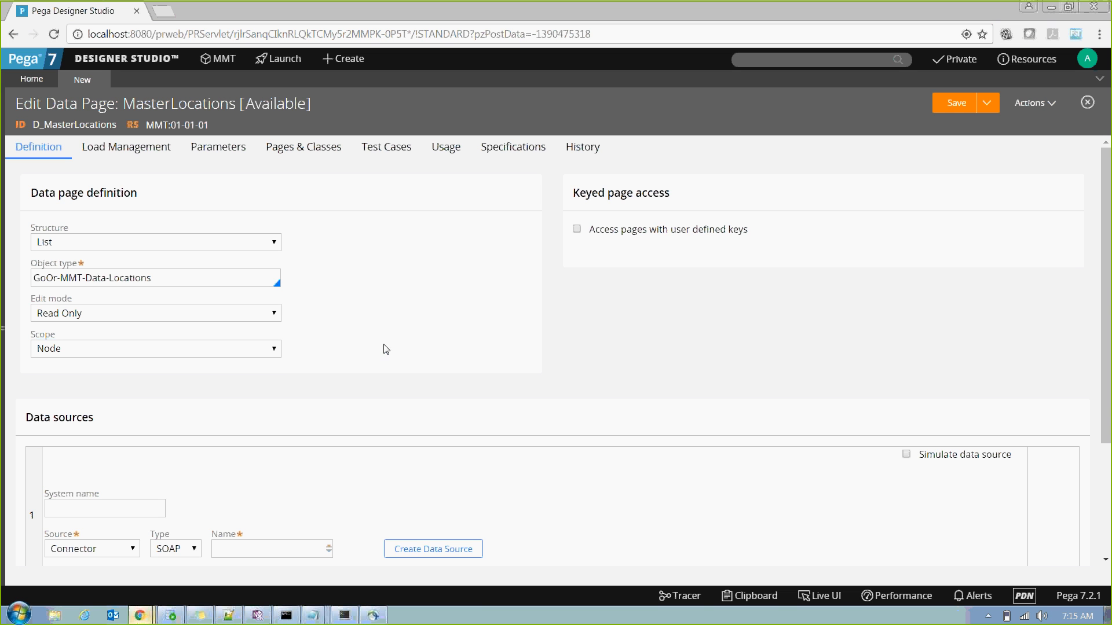
click(259, 356)
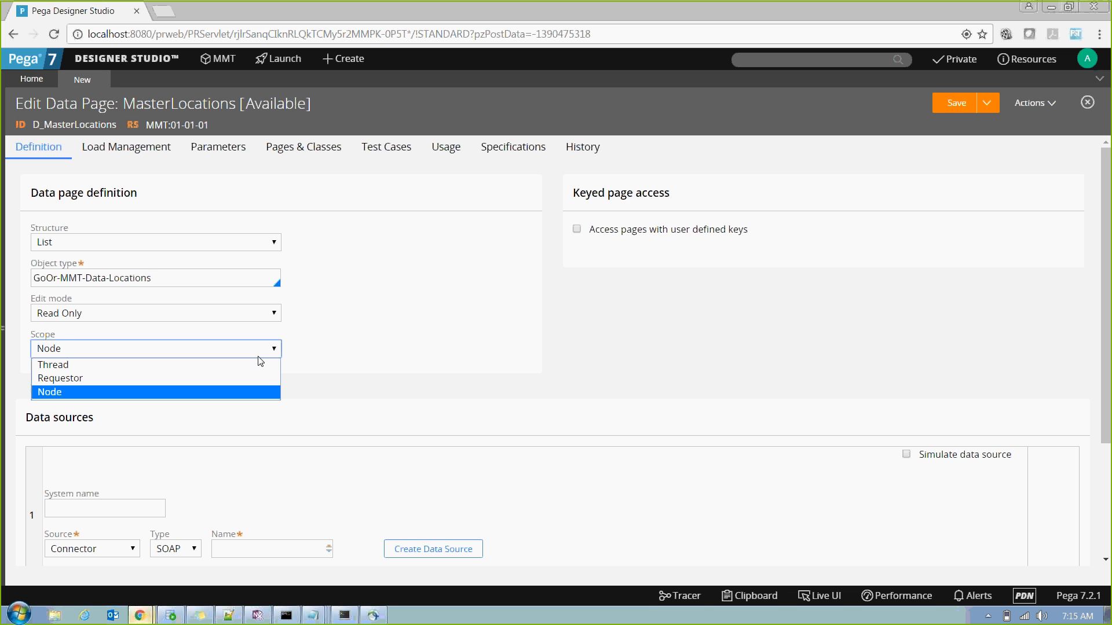
click(374, 331)
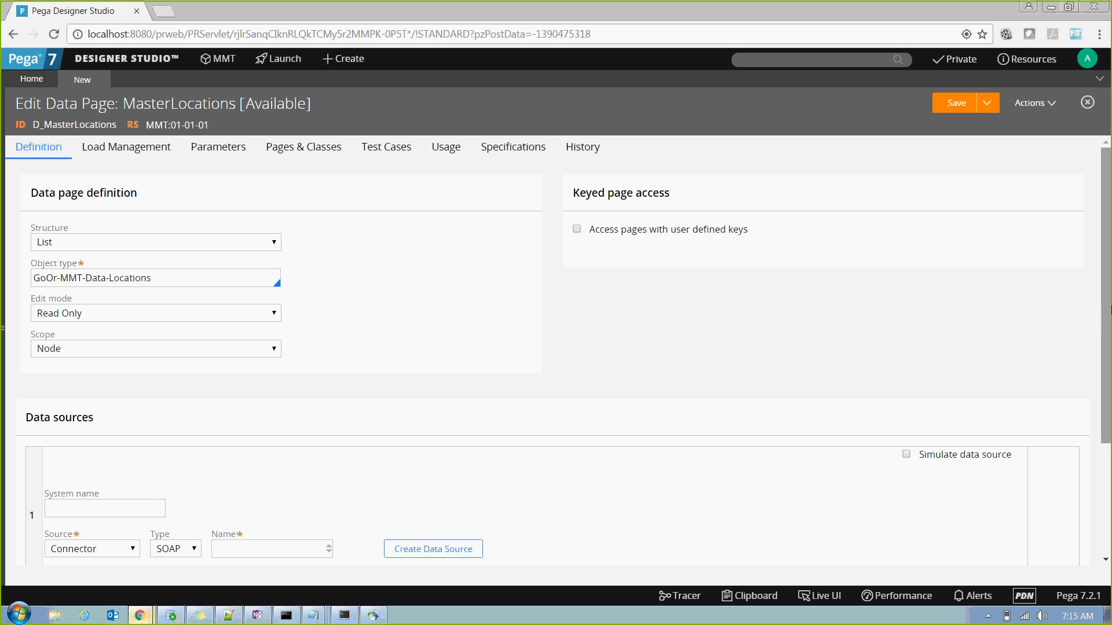
Step: Set the data page's first data source to Activity and begin specifying its activity name
drag(1107, 307, 1109, 336)
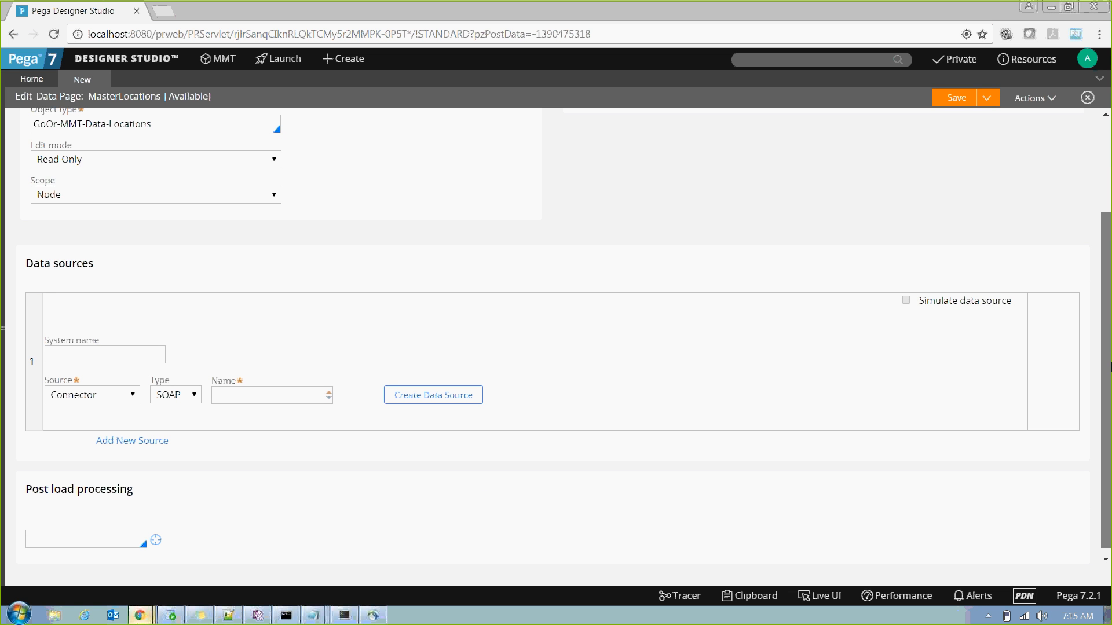
drag(1110, 366, 1110, 372)
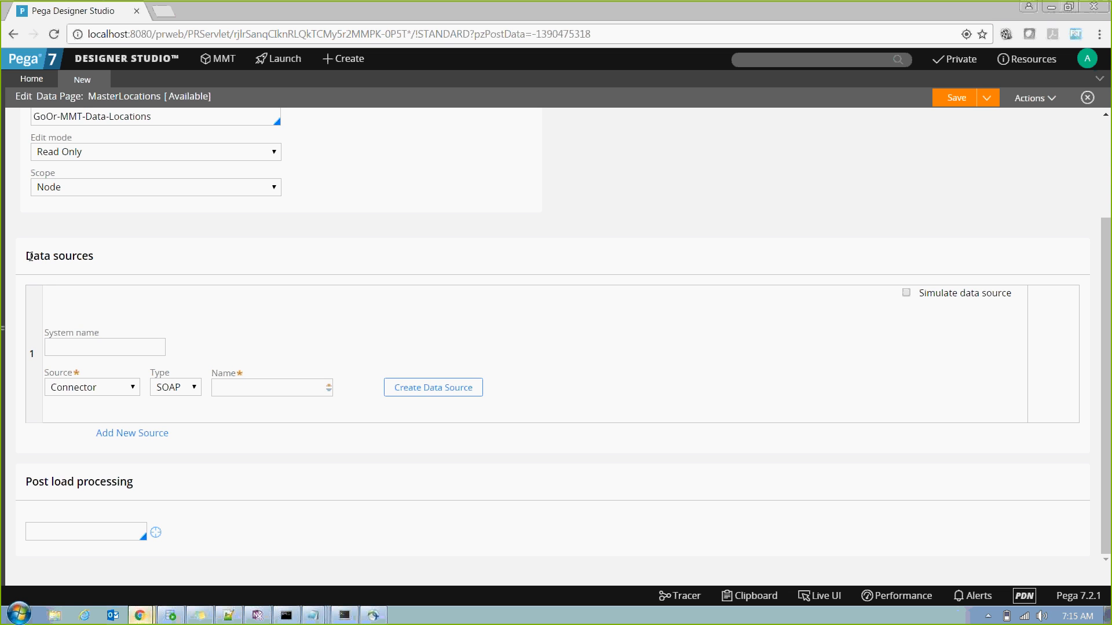
drag(29, 256, 112, 271)
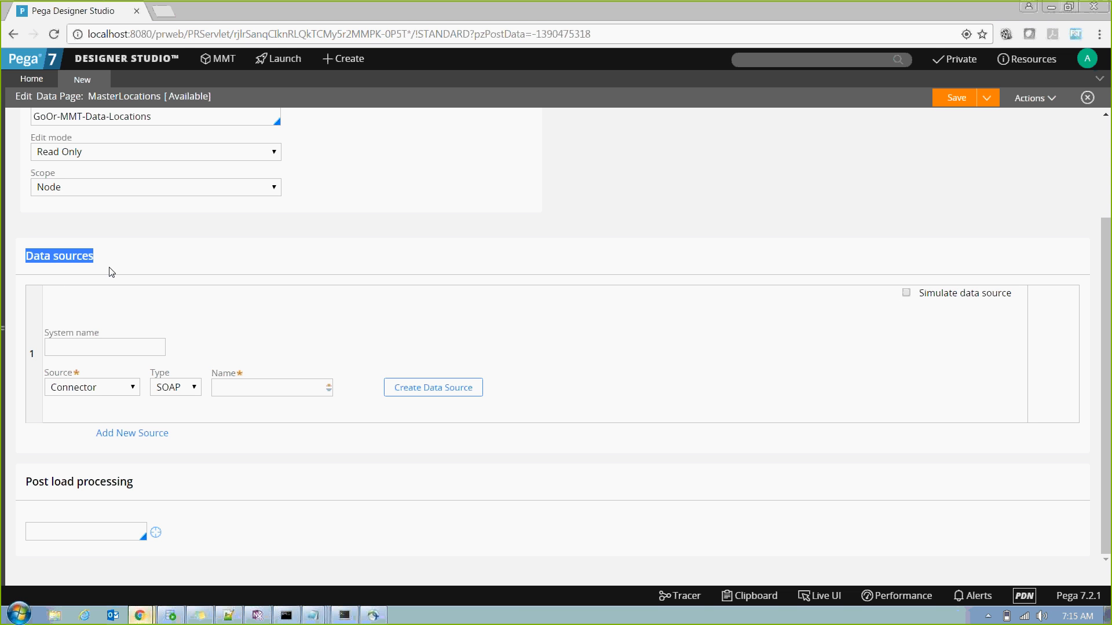
click(128, 393)
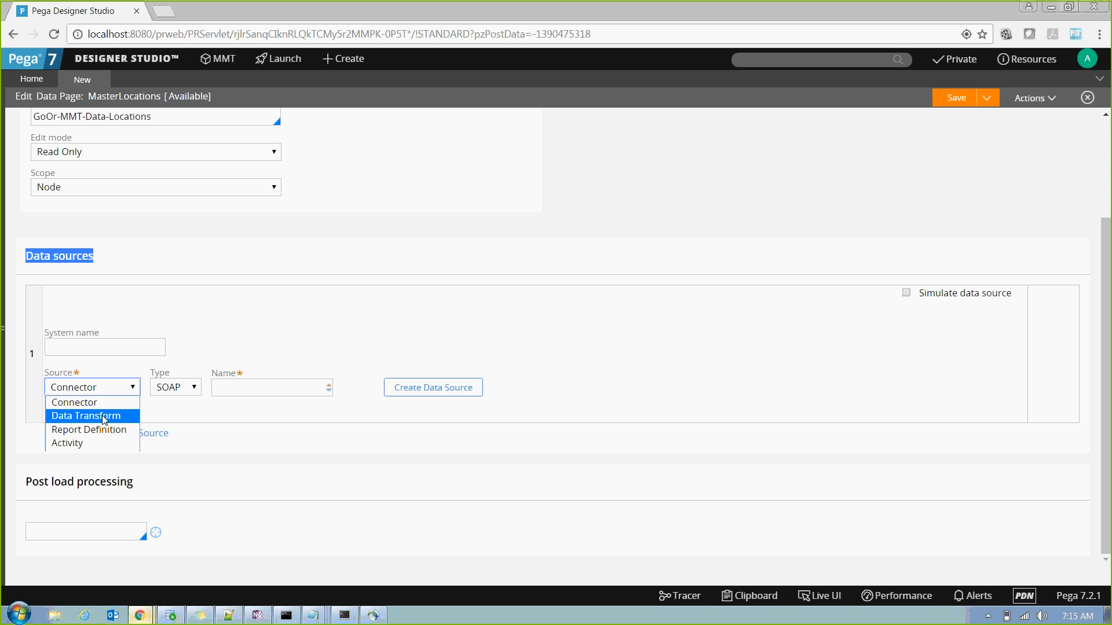
click(91, 444)
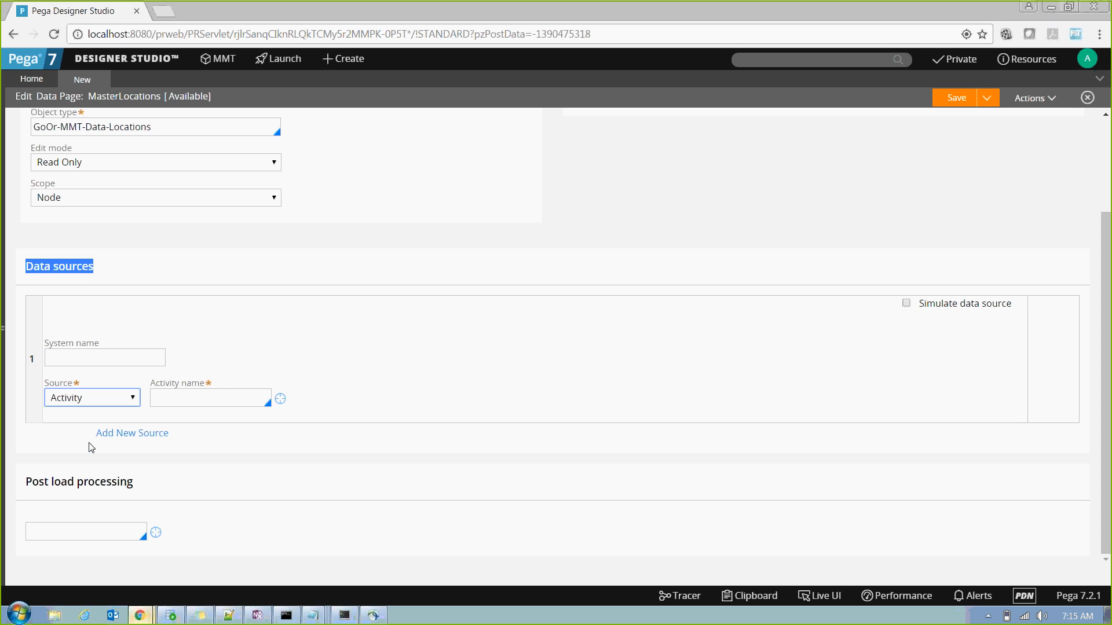
click(186, 398)
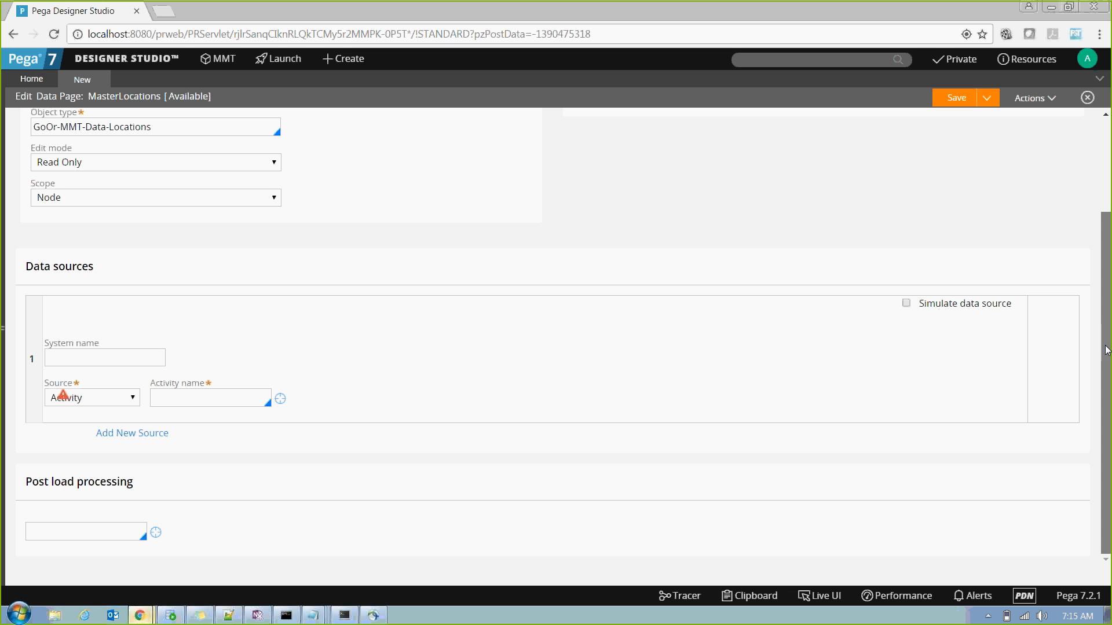
scroll(1108, 317, up, 1)
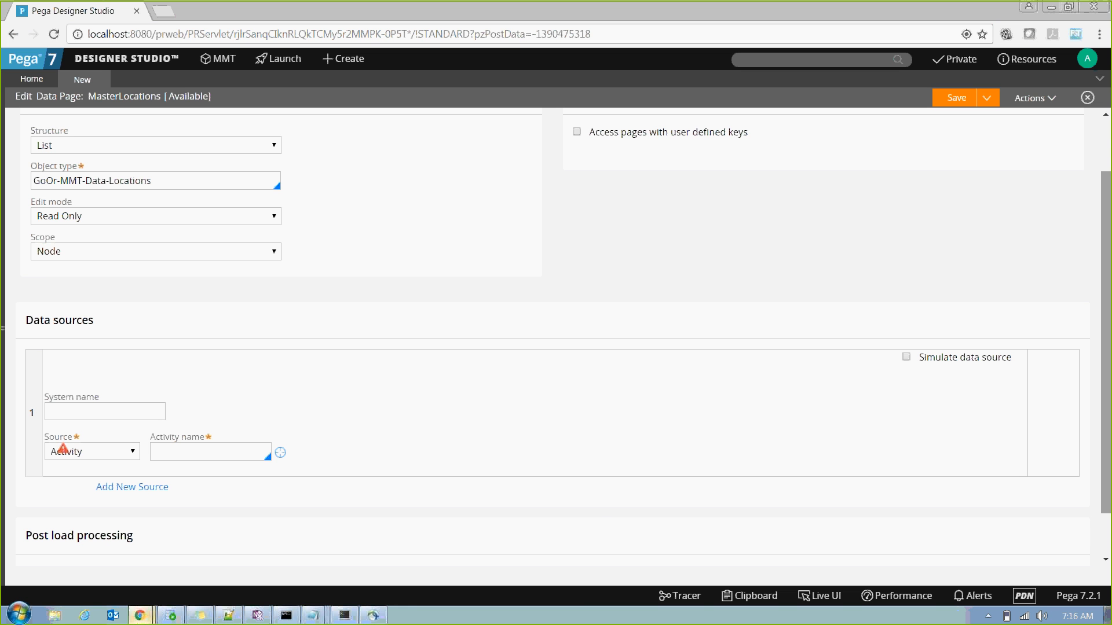
click(173, 450)
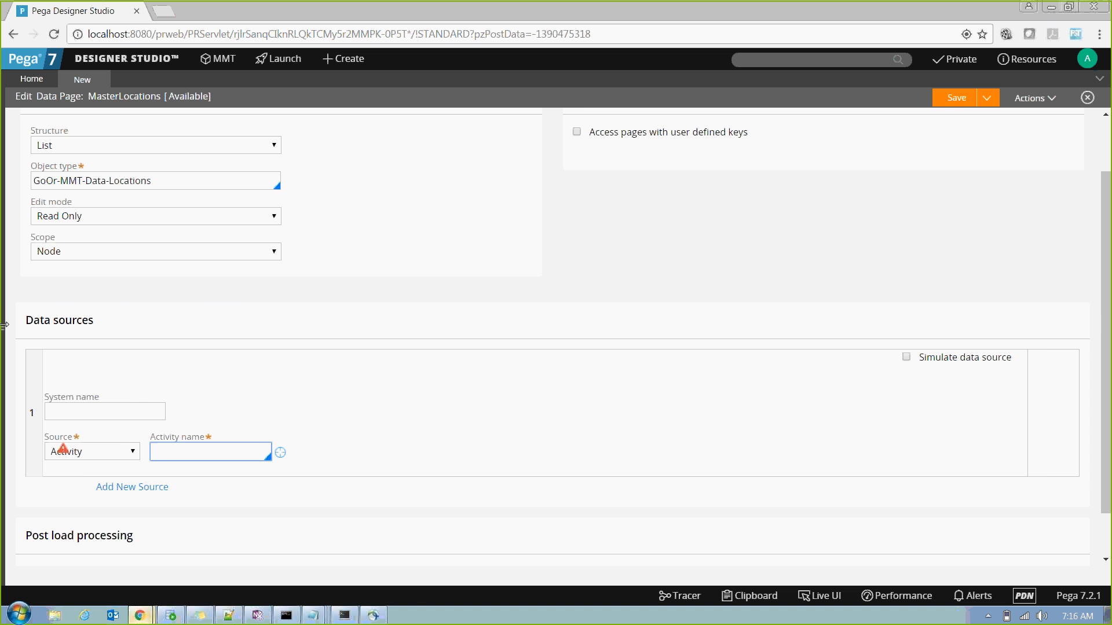
Step: Open the GetAllLoc activity from the recent items
mouse_move(4, 325)
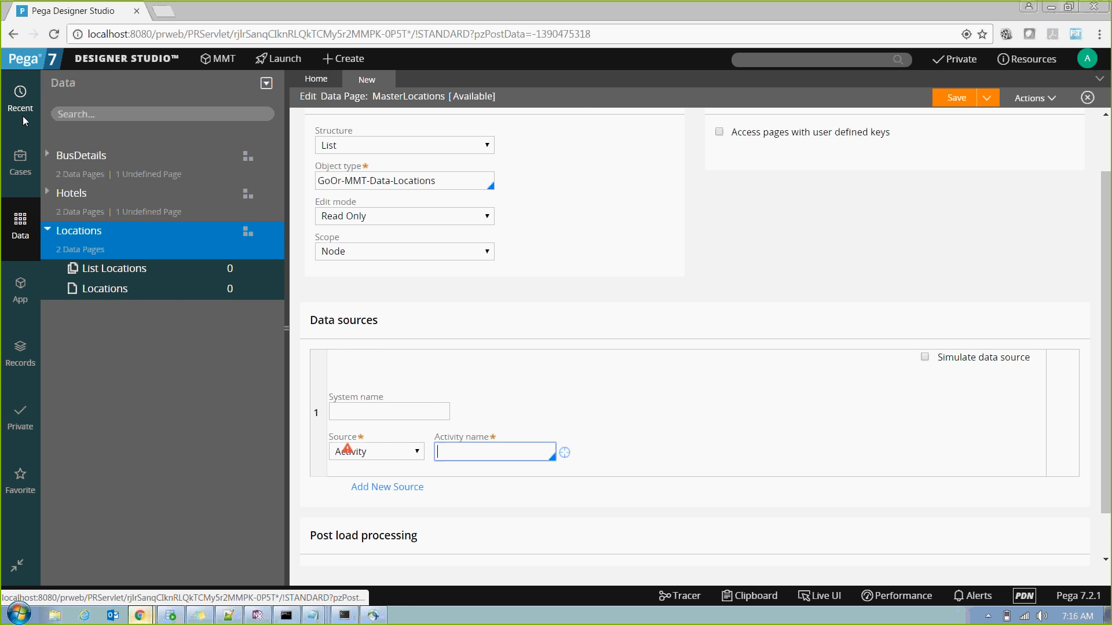
click(23, 116)
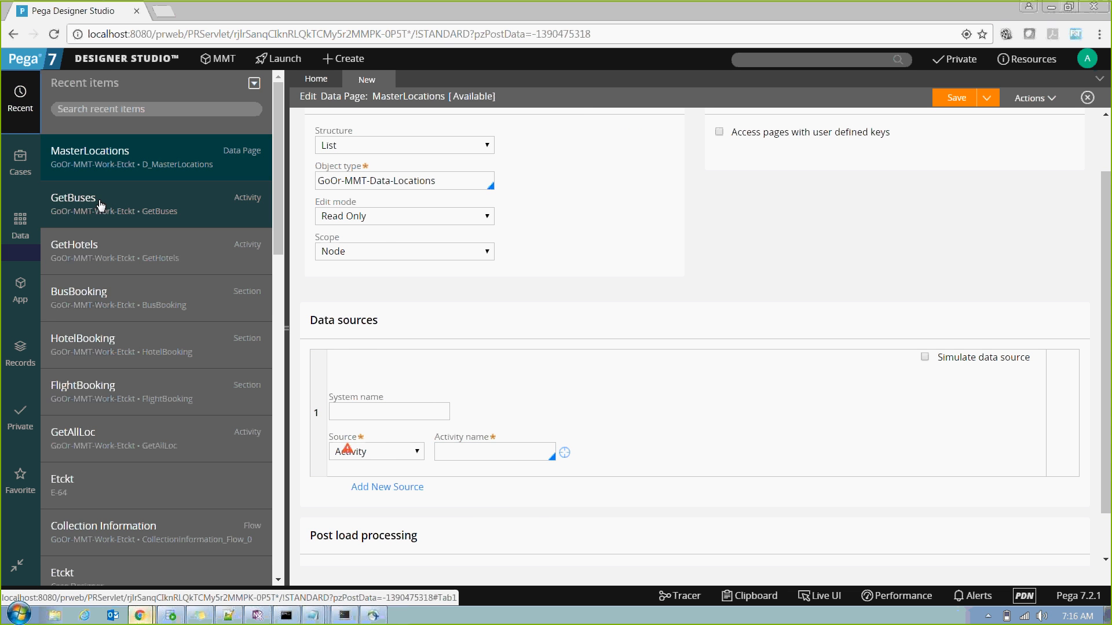
click(73, 435)
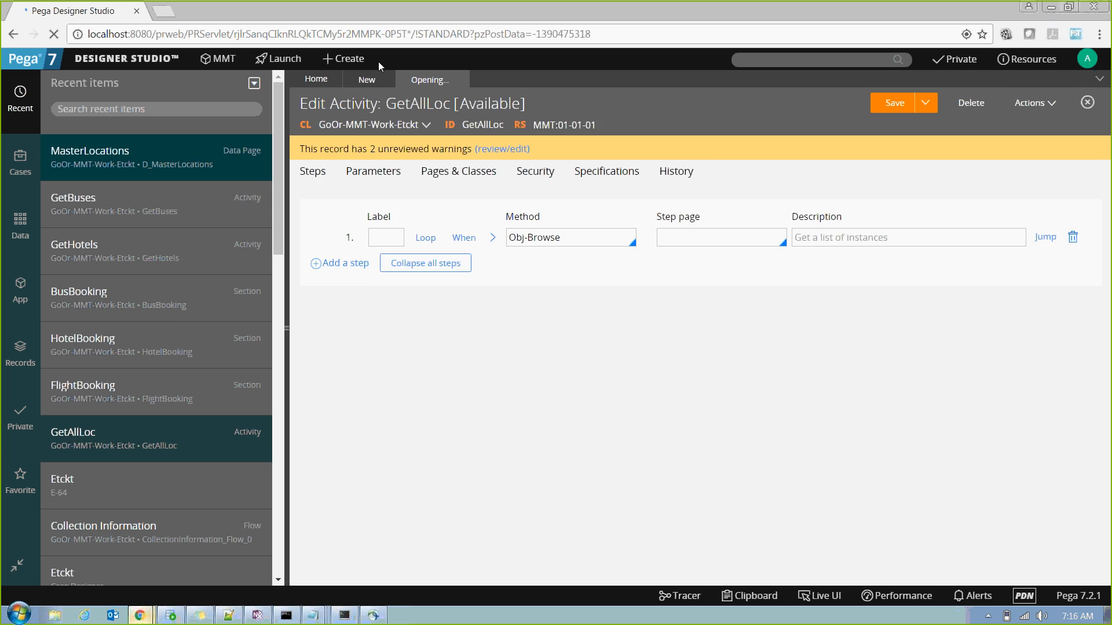
Step: Compare the activities offered for the MasterLocations data source with the class in which the GetAllLoc activity is defined
click(365, 81)
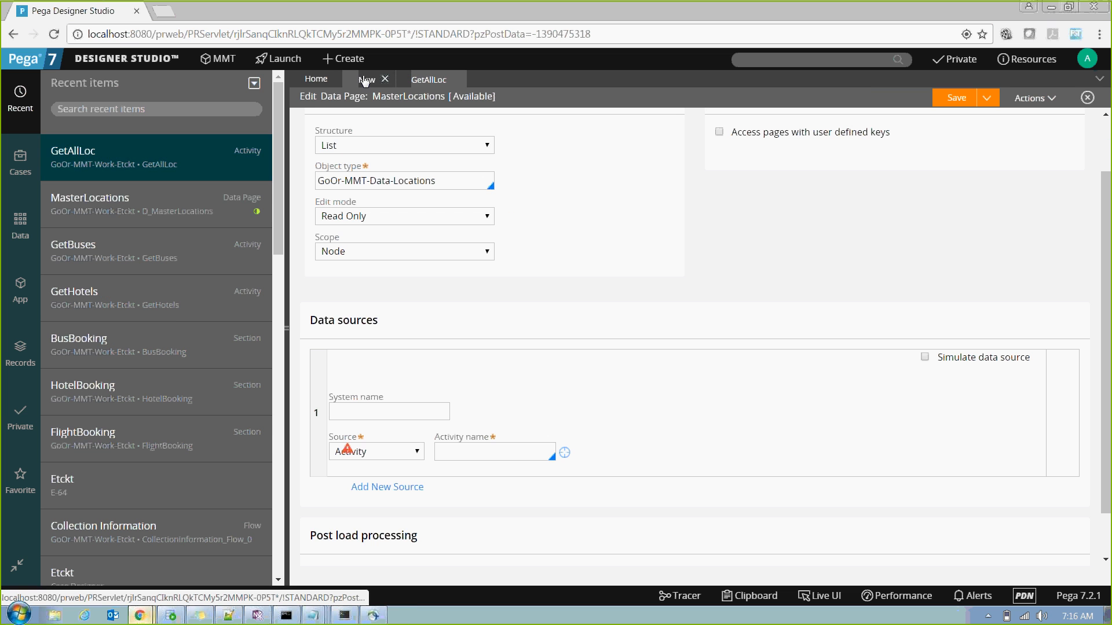
click(460, 452)
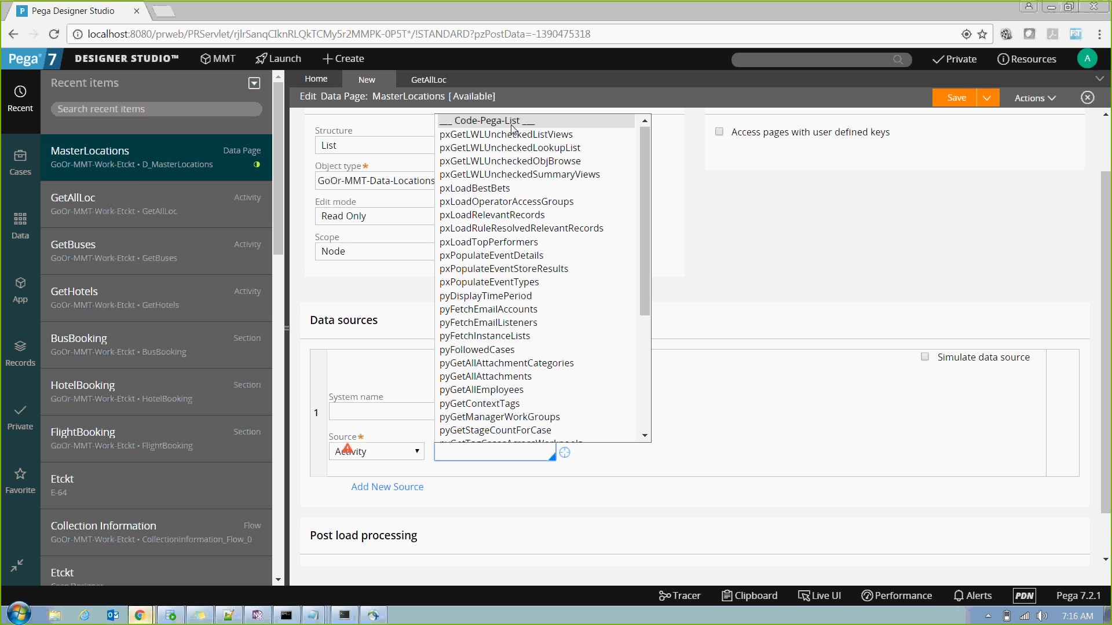
click(430, 80)
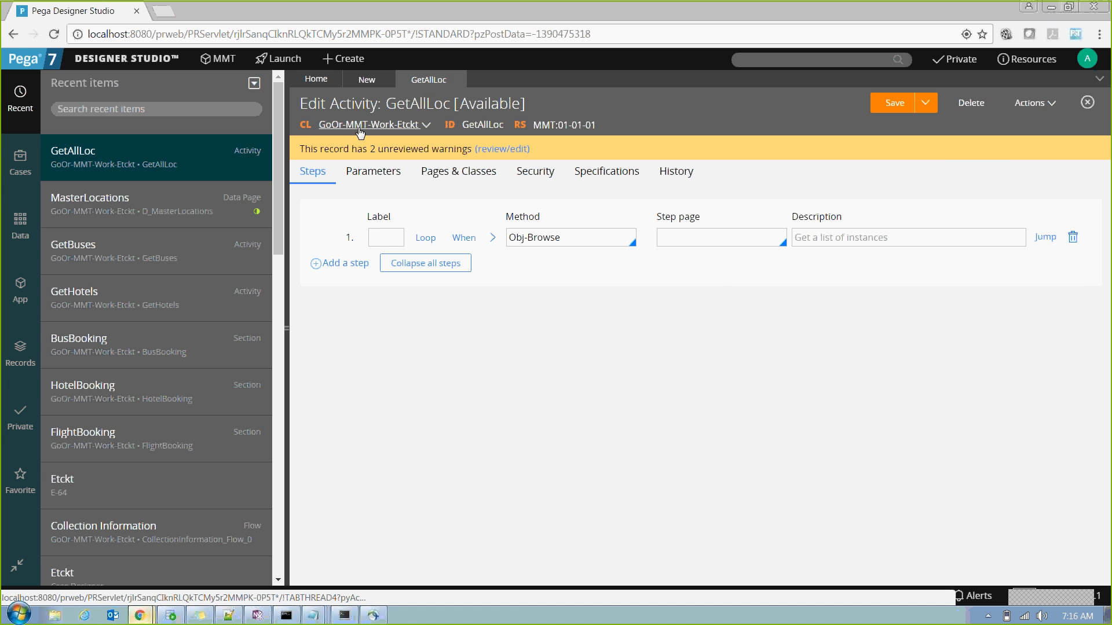
click(366, 80)
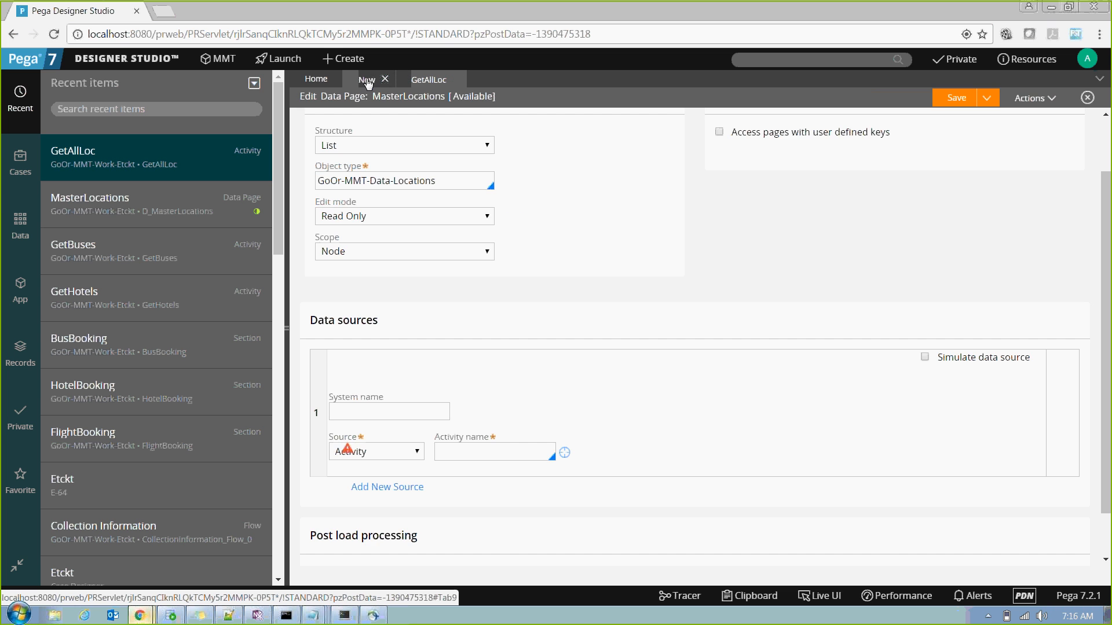
click(455, 458)
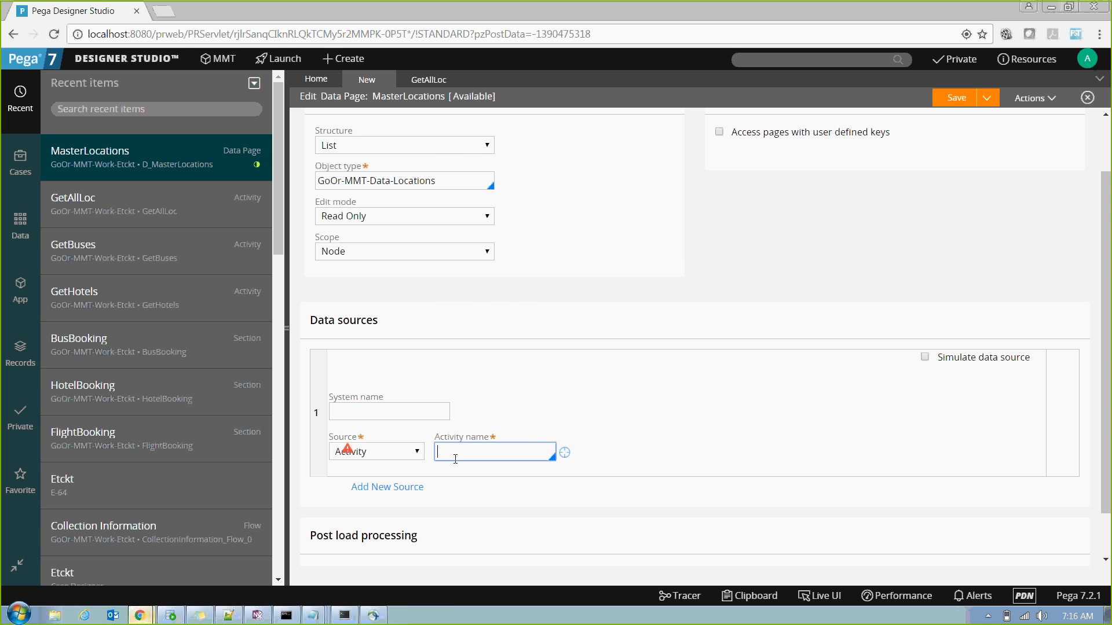
click(455, 458)
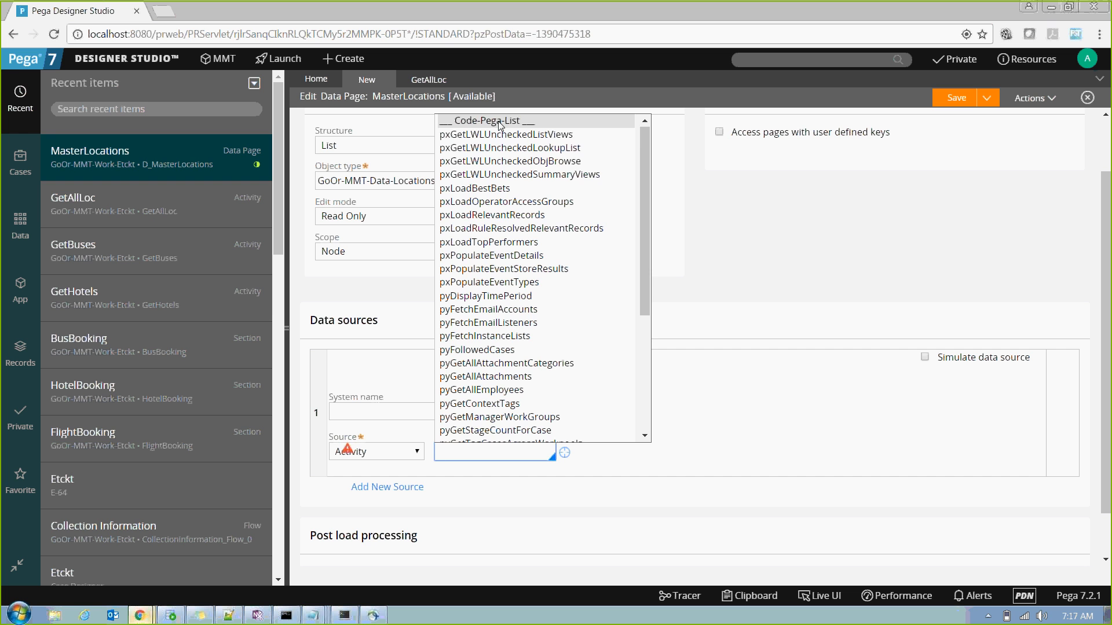
click(777, 226)
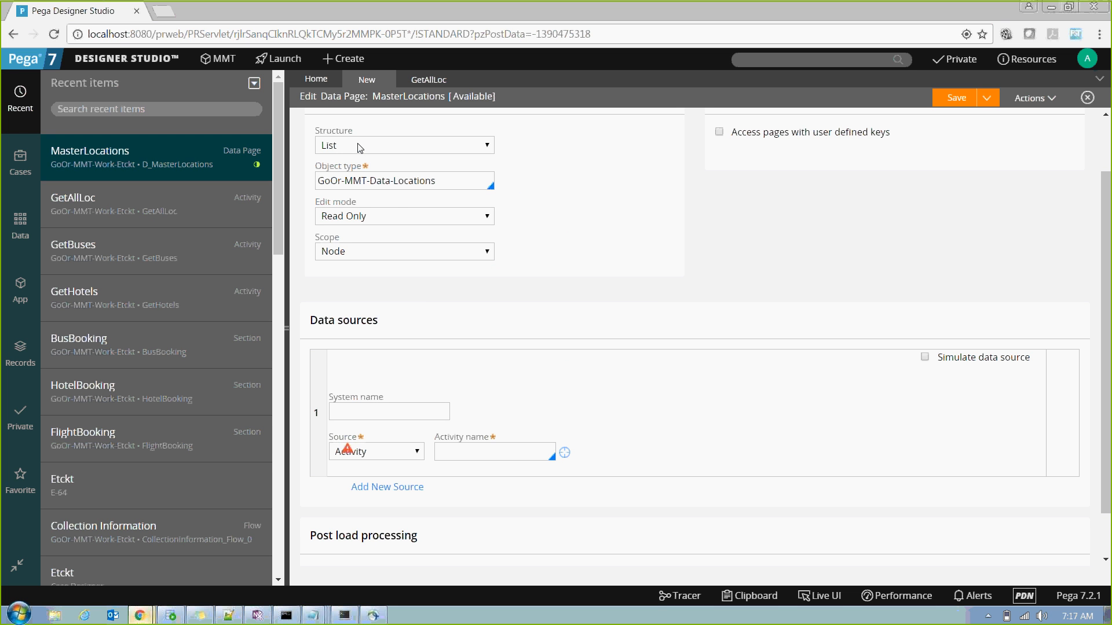
click(508, 453)
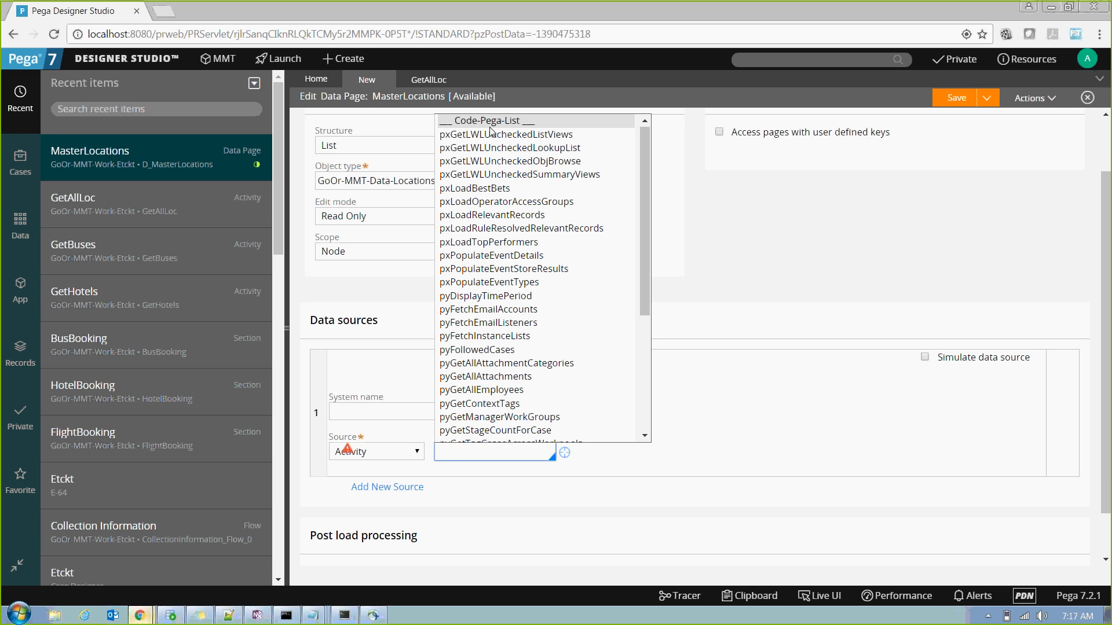
click(428, 82)
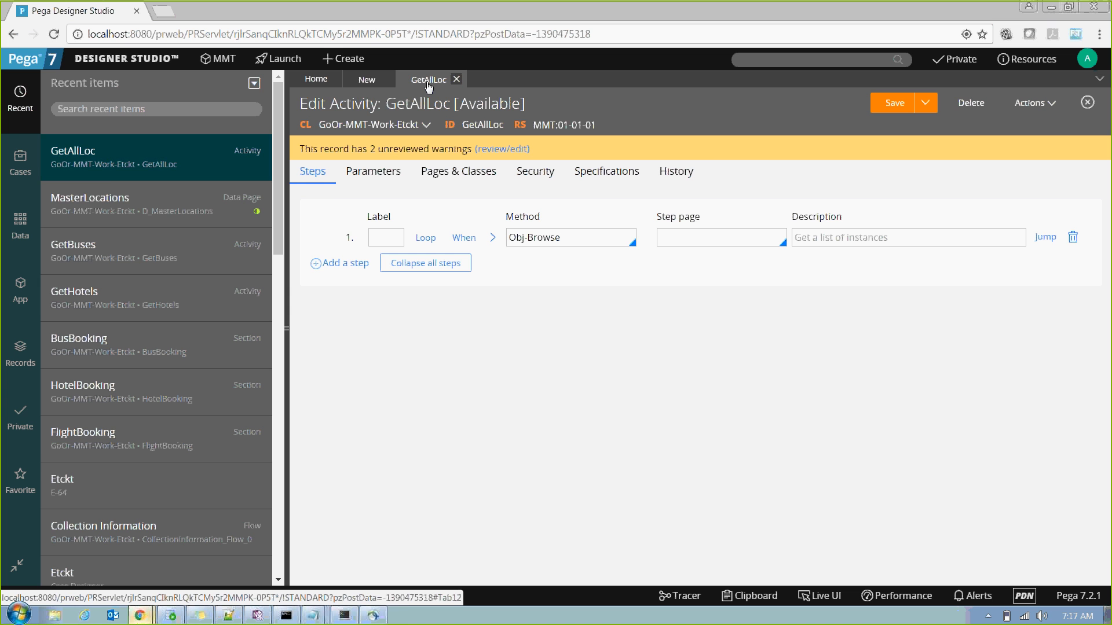
click(370, 81)
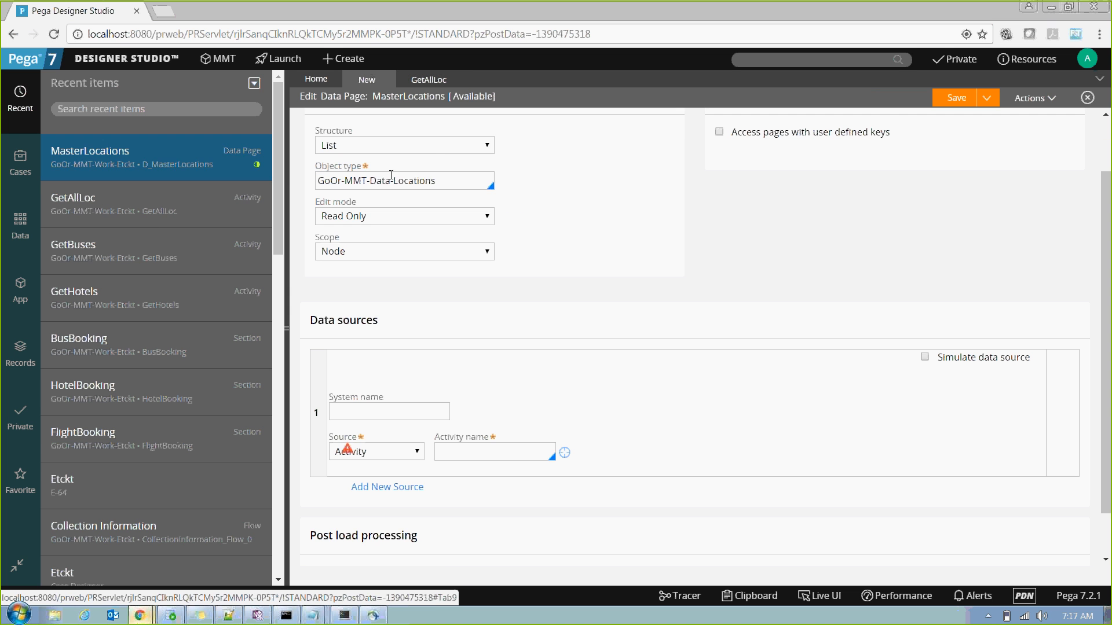
Step: Try the Page structure to check which activities the data source offers, and restore the structure to List
click(416, 145)
click(411, 162)
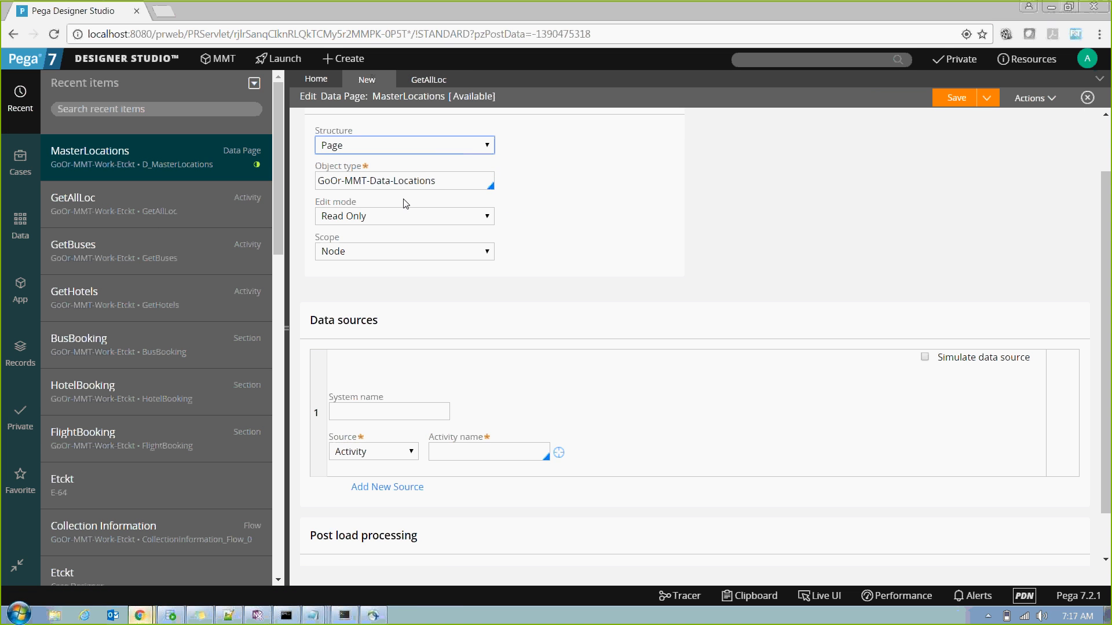
click(467, 453)
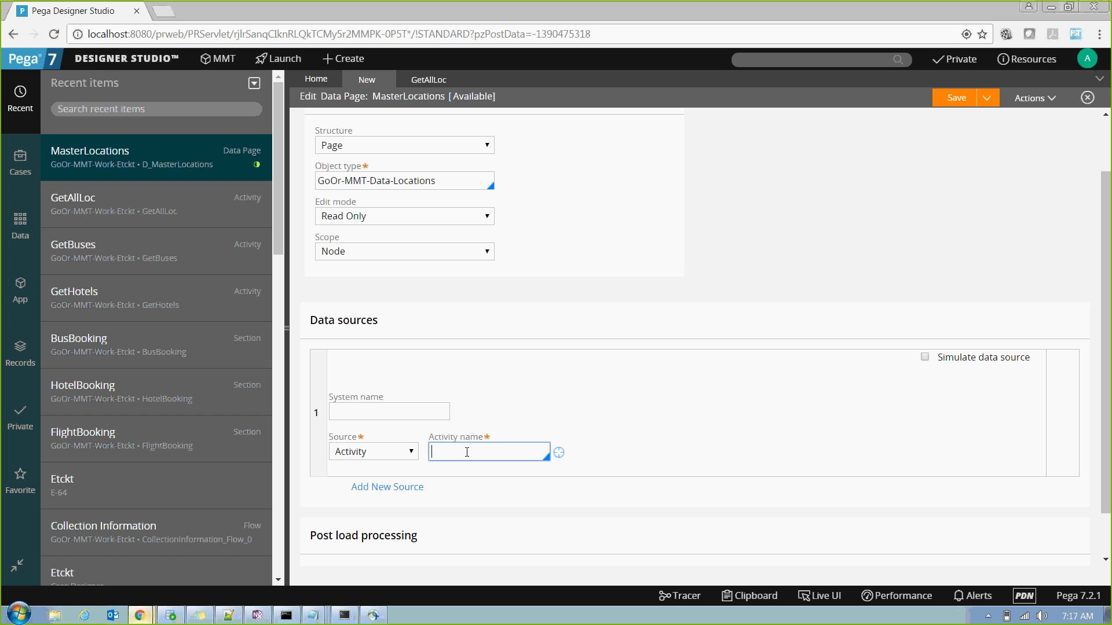
click(431, 181)
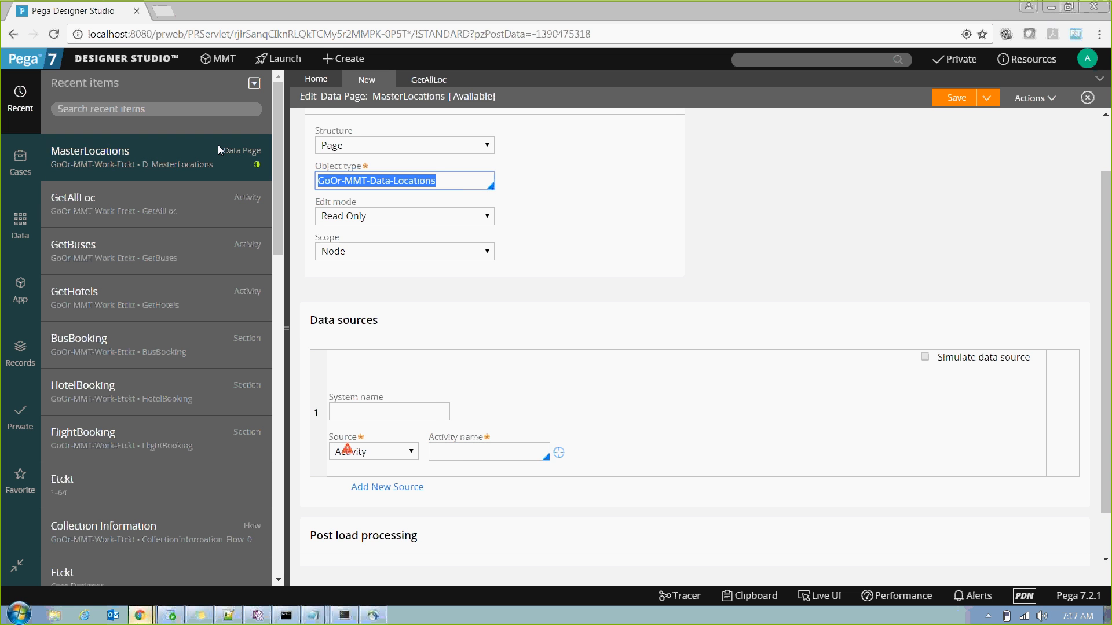
click(464, 451)
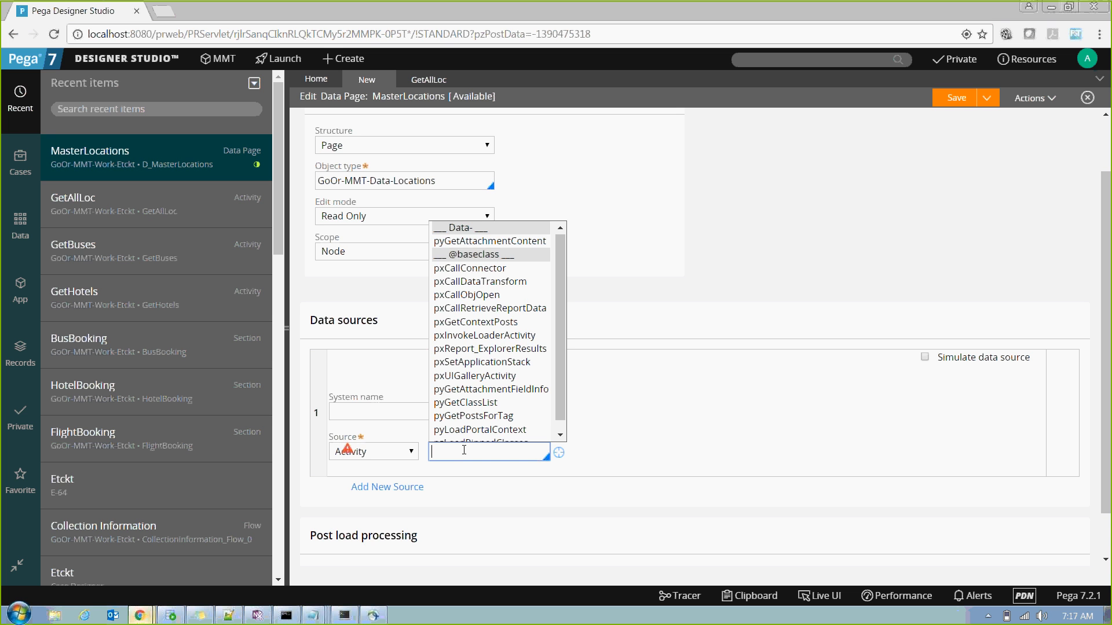
click(752, 234)
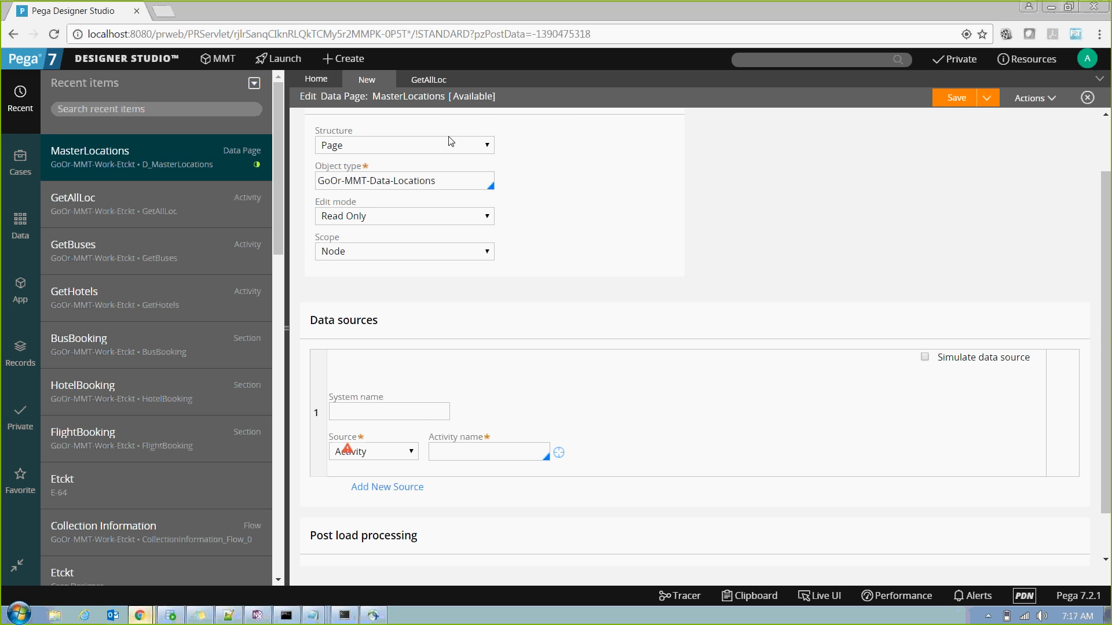
click(431, 148)
click(388, 172)
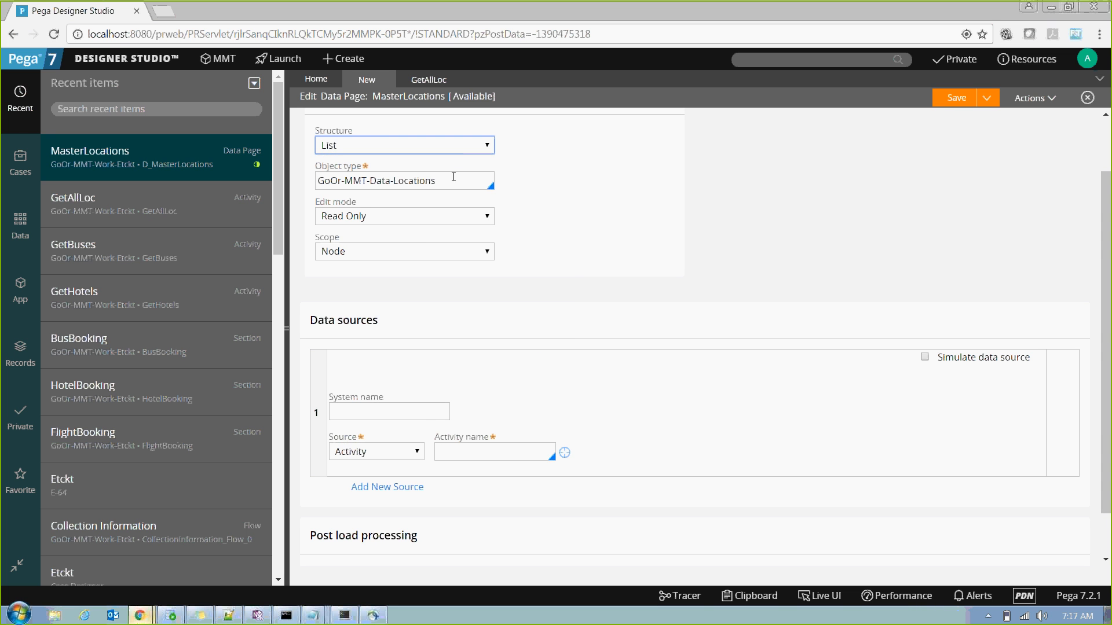
click(630, 214)
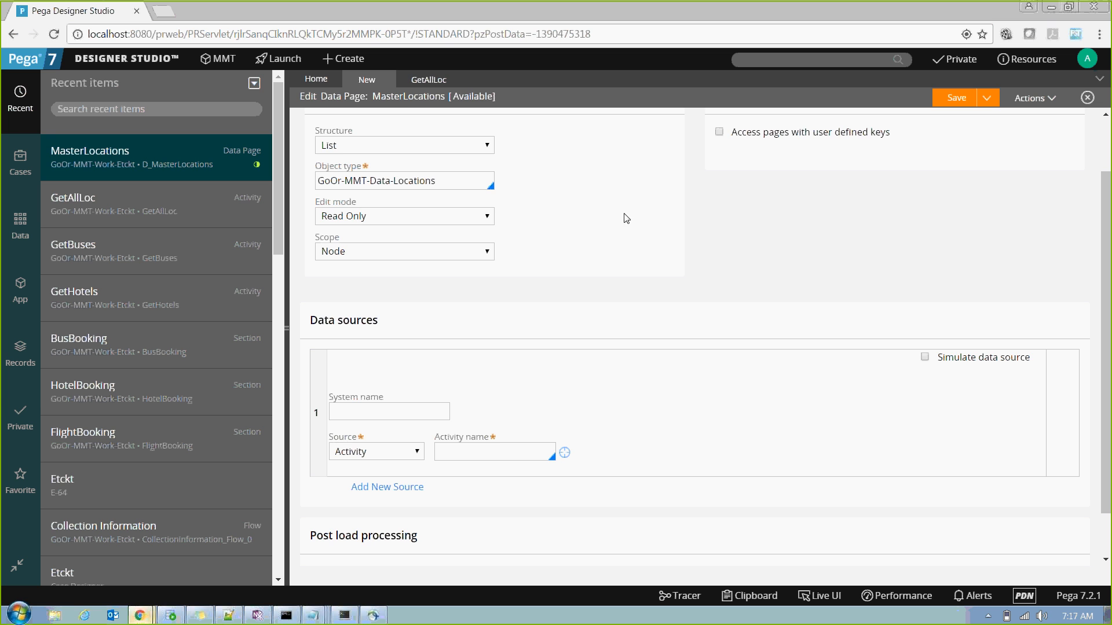
Step: Save a copy of the GetAllLoc activity under the Code-Pega-List class in ruleset MMT 01-01-01, and save the new record
click(425, 85)
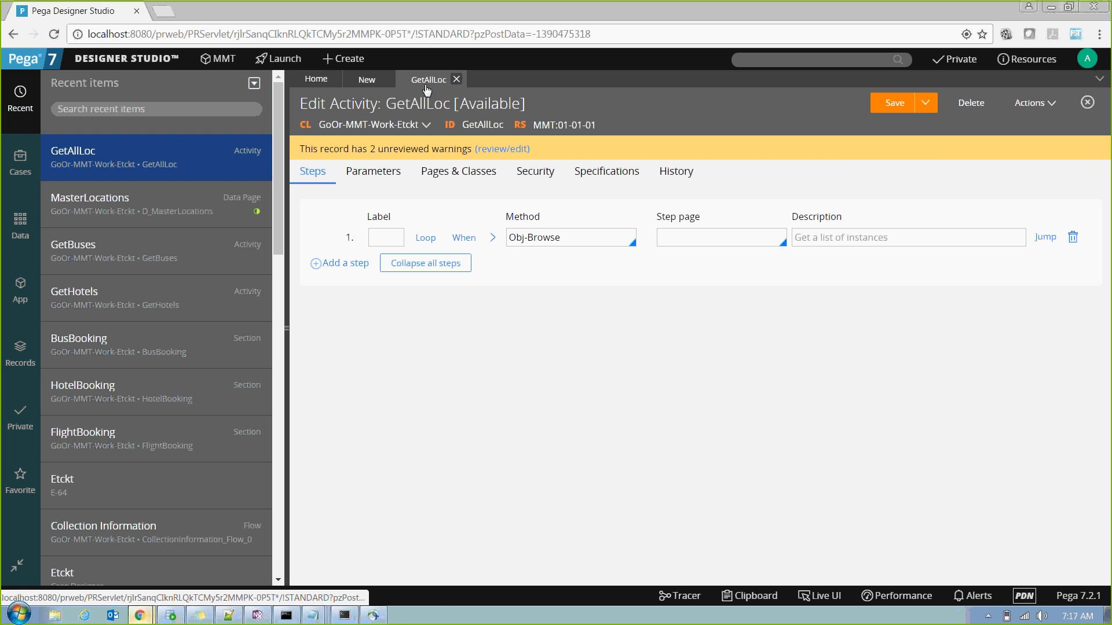
click(925, 105)
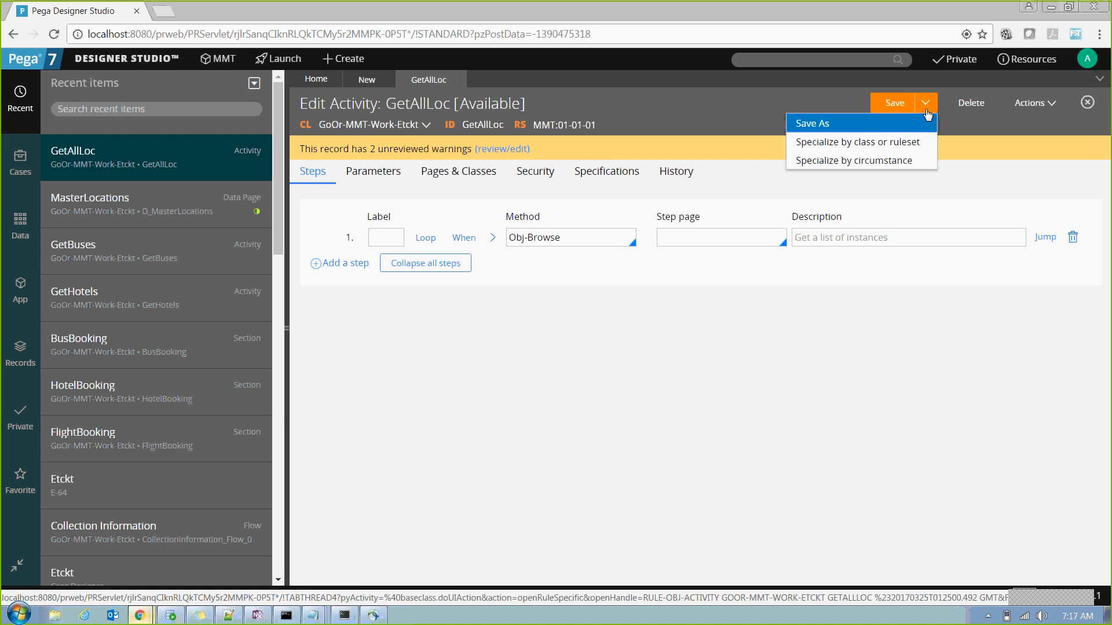
click(888, 125)
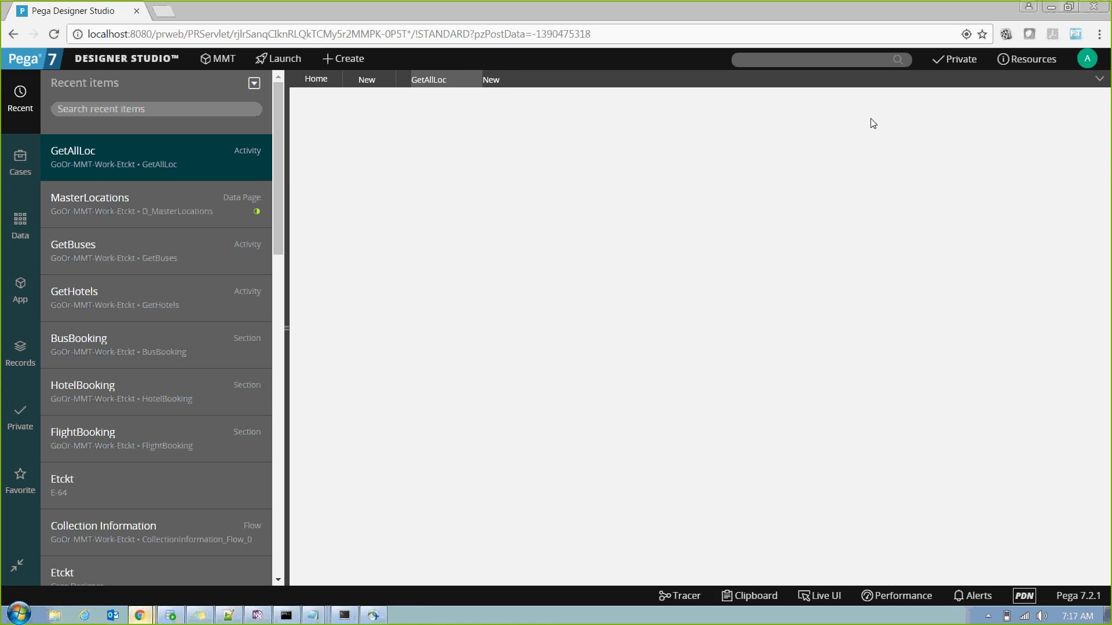
click(286, 330)
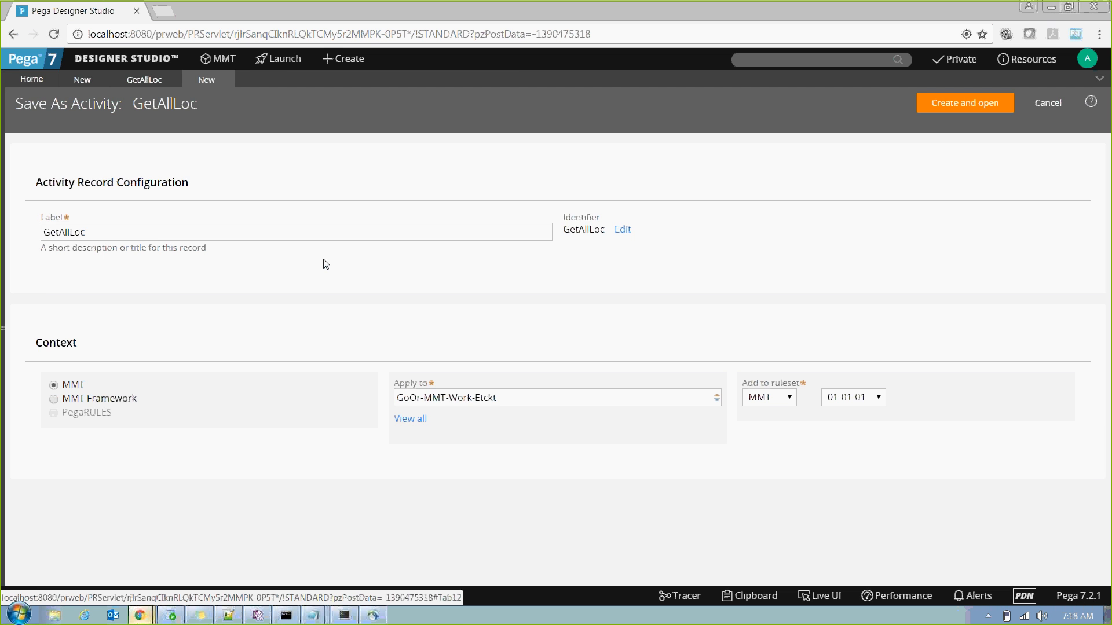
drag(526, 399, 292, 406)
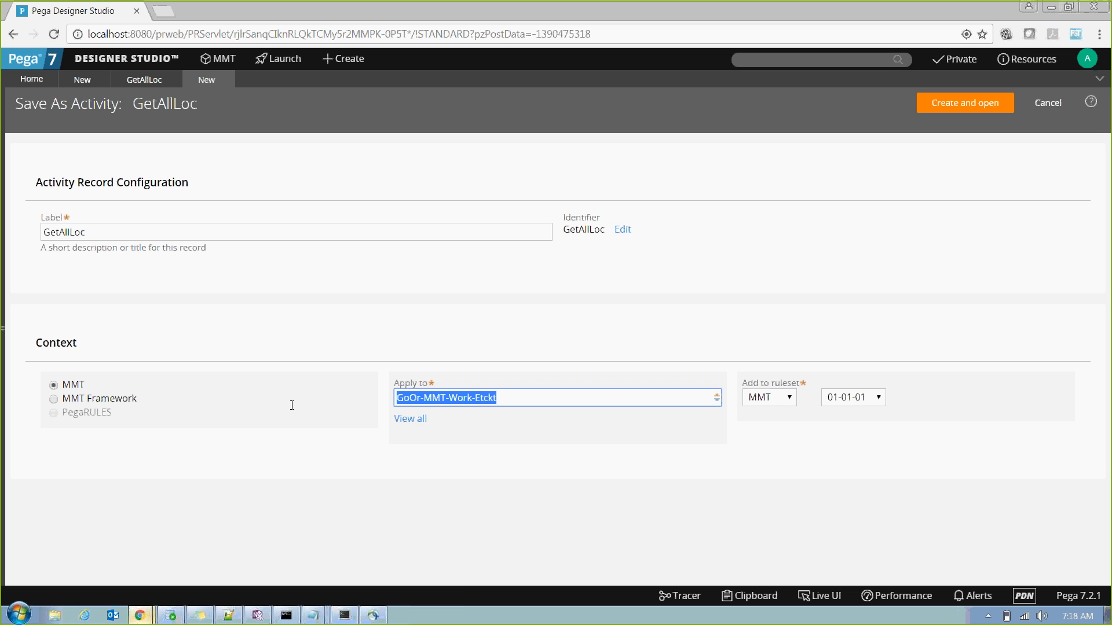
key(BackSpace)
text(code)
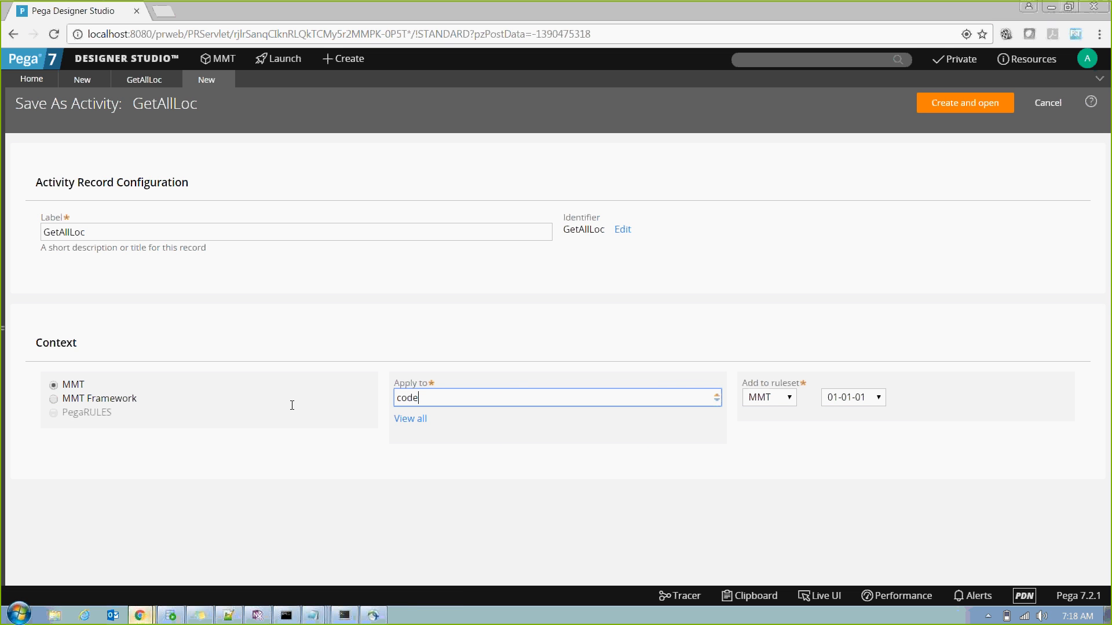
text(-pega-list)
key(Tab)
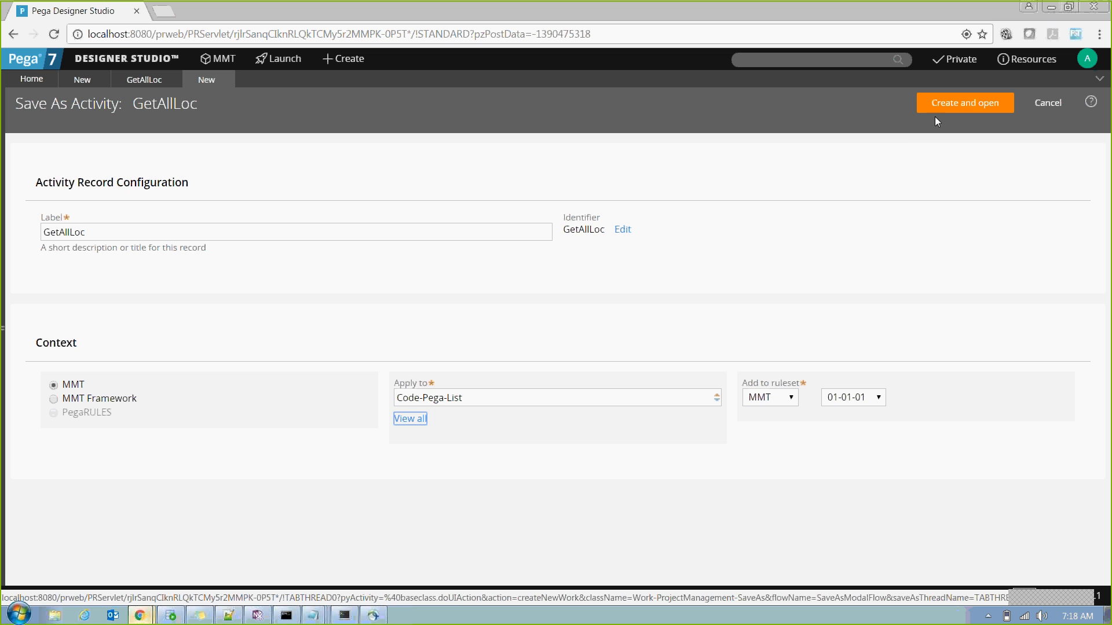
click(954, 112)
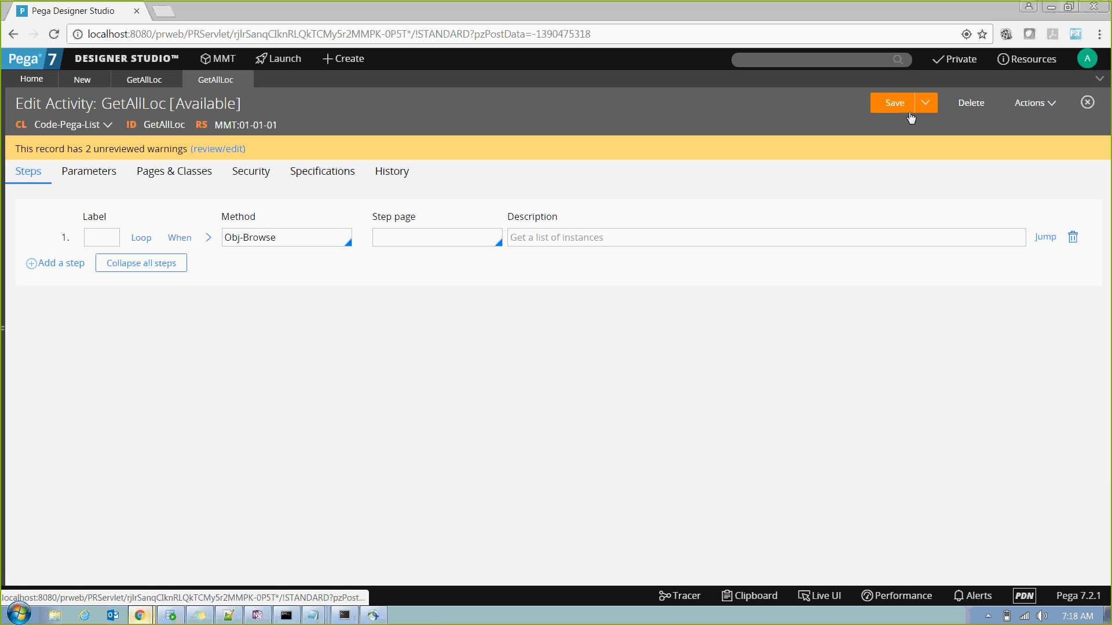
click(891, 106)
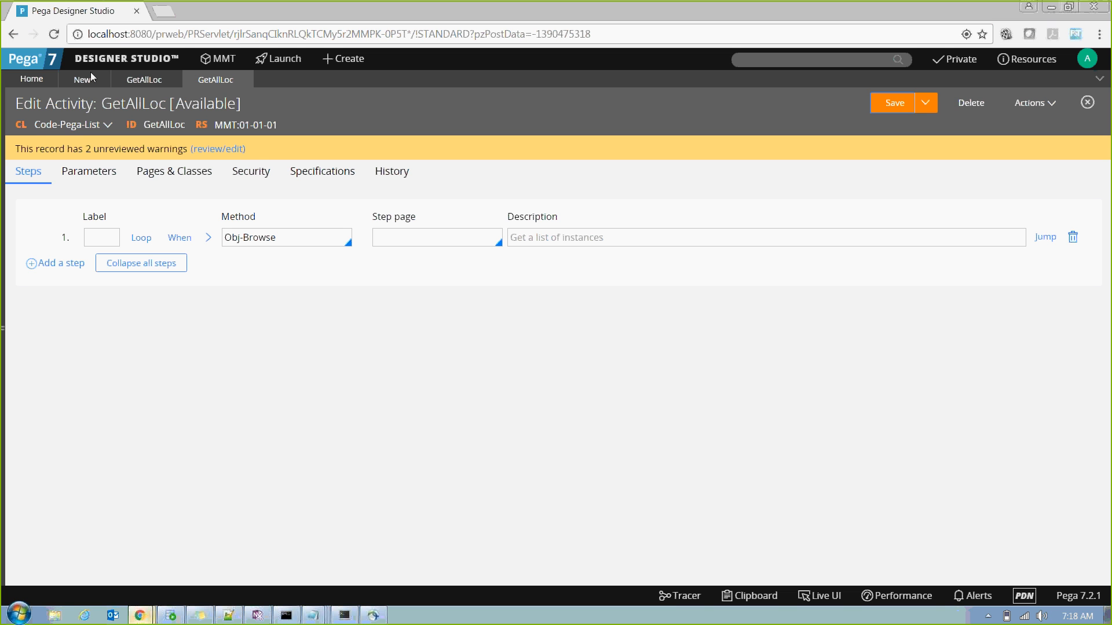
Step: Set the usage of the Code-Pega-List GetAllLoc activity to Load Data Page and save it
click(242, 176)
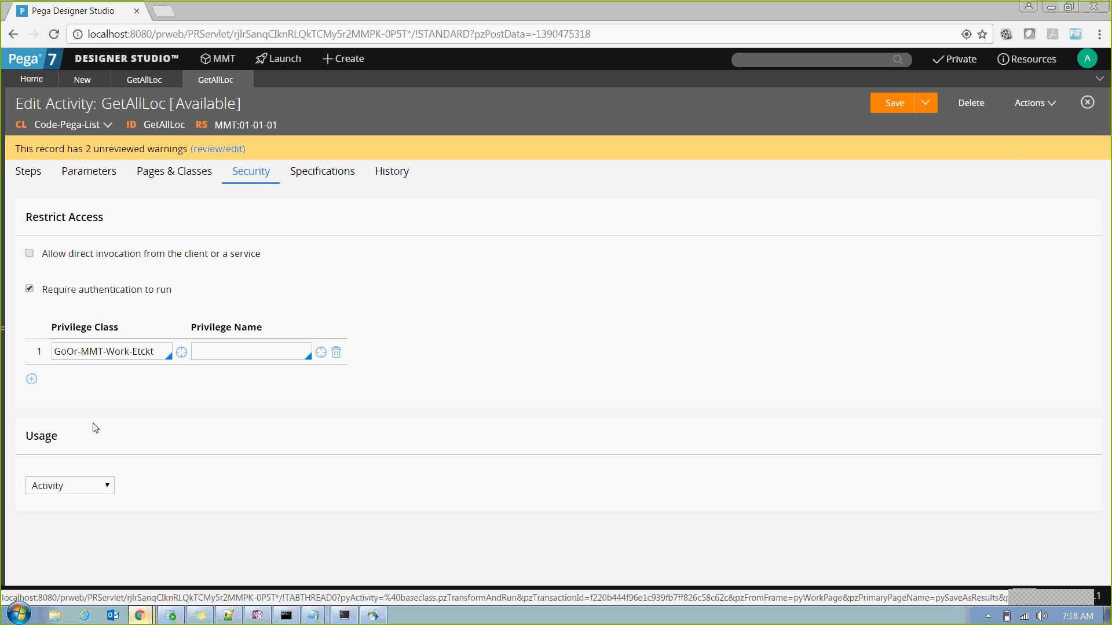
drag(24, 441, 74, 450)
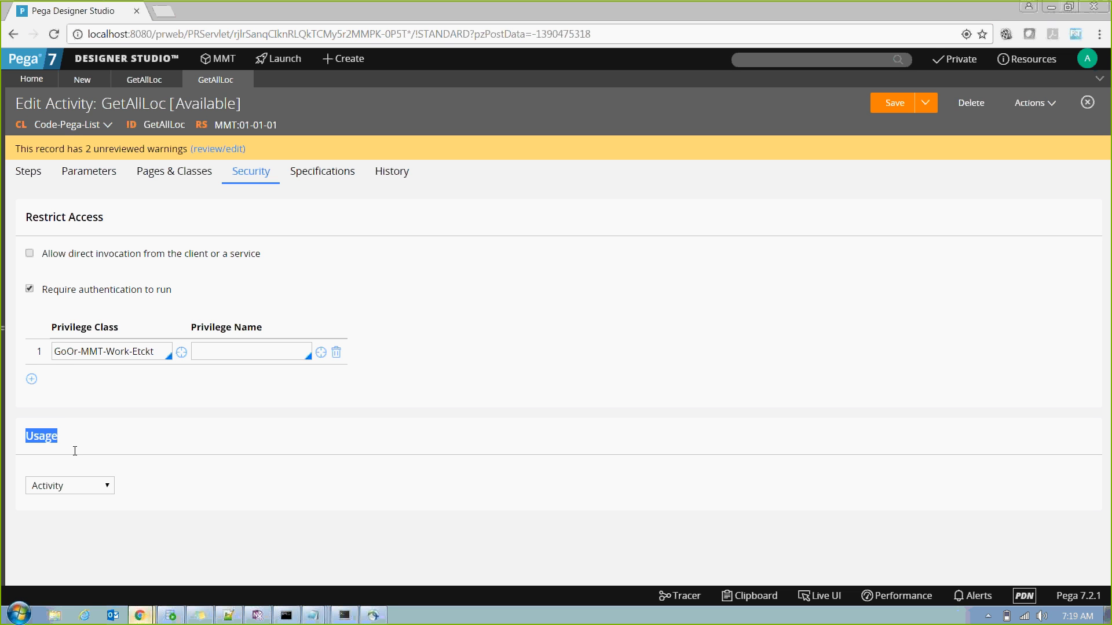
click(105, 486)
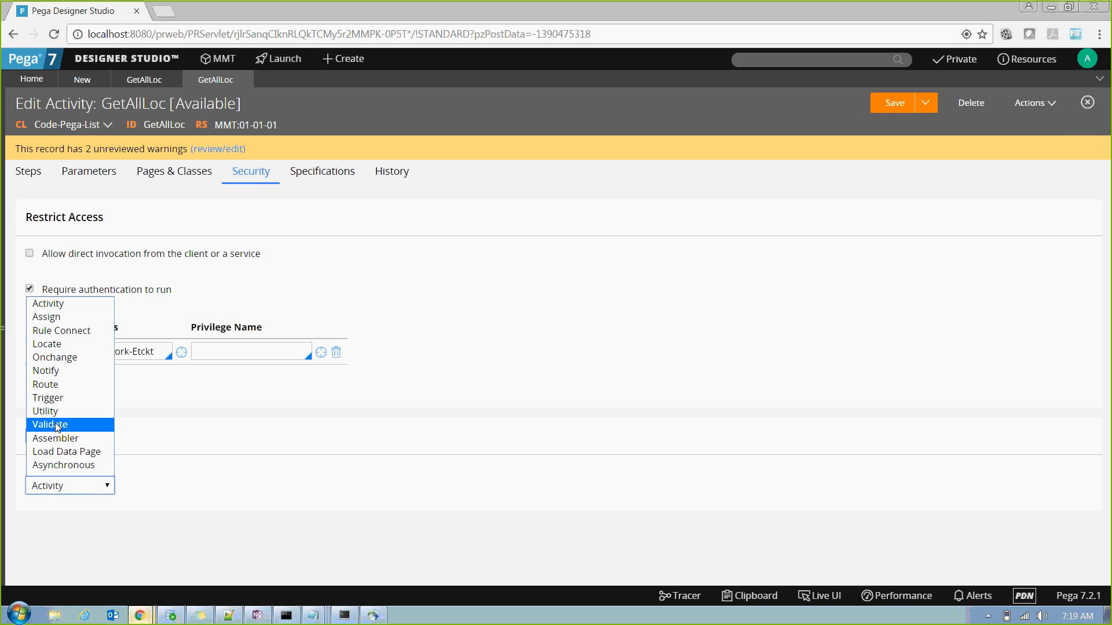
click(56, 452)
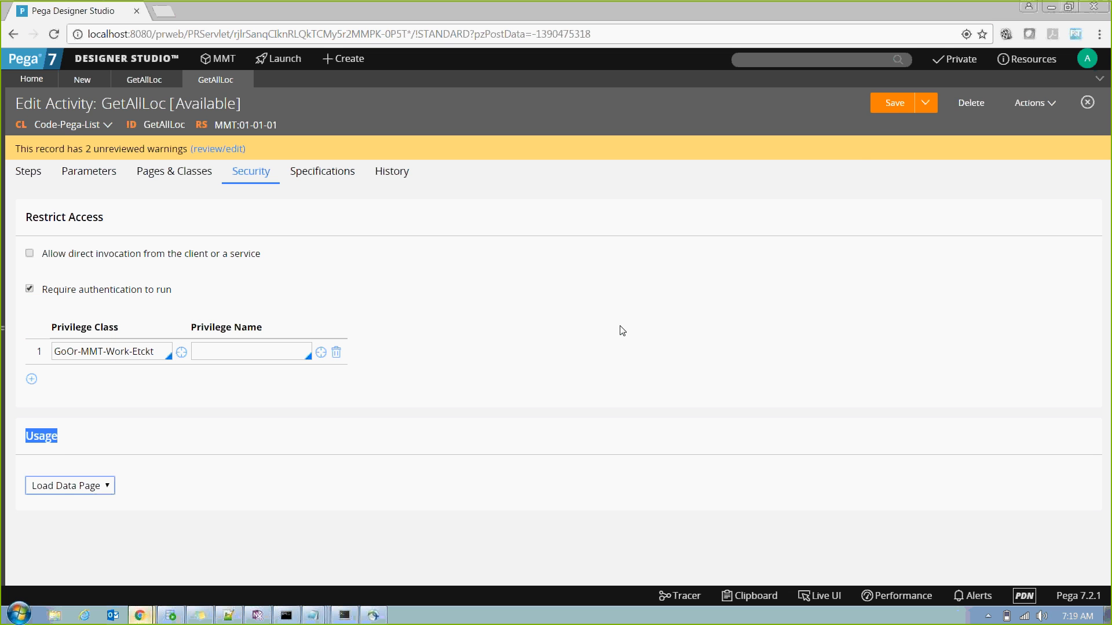
click(887, 106)
click(69, 486)
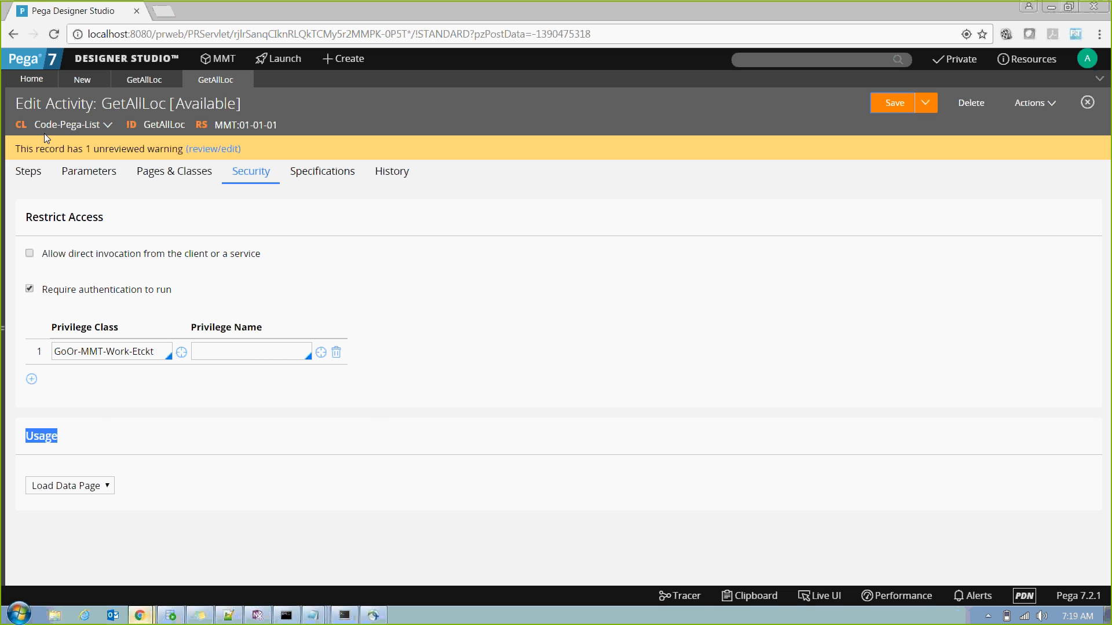
click(99, 427)
drag(32, 437, 65, 439)
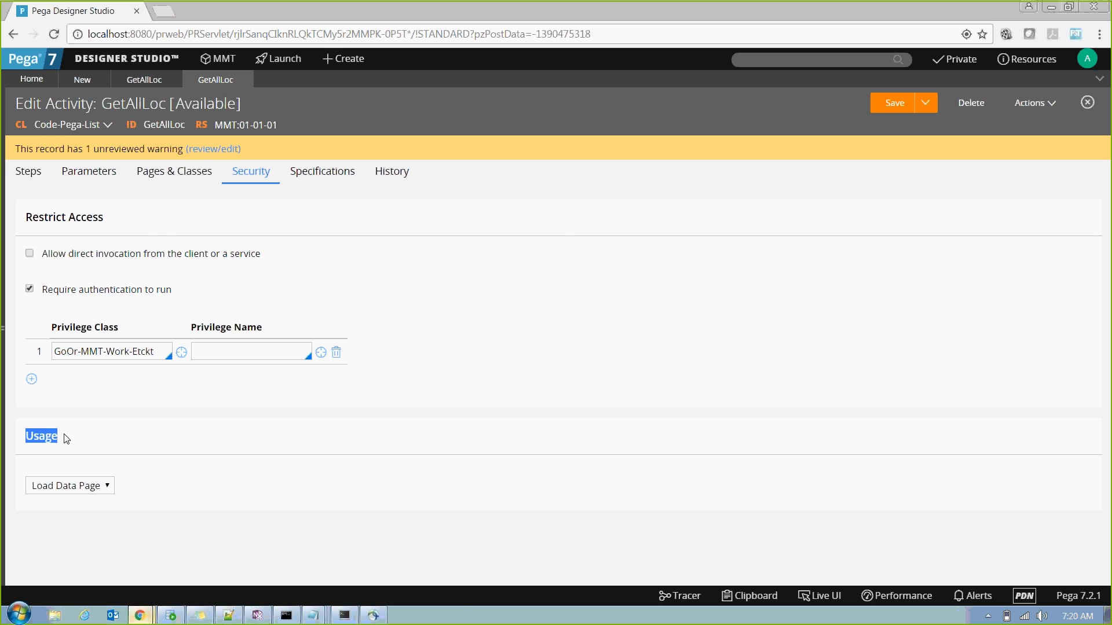
Step: Delete the original GetAllLoc activity in class GoOr-MMT-Work-Etckt with reason "nr" and close its record
click(128, 86)
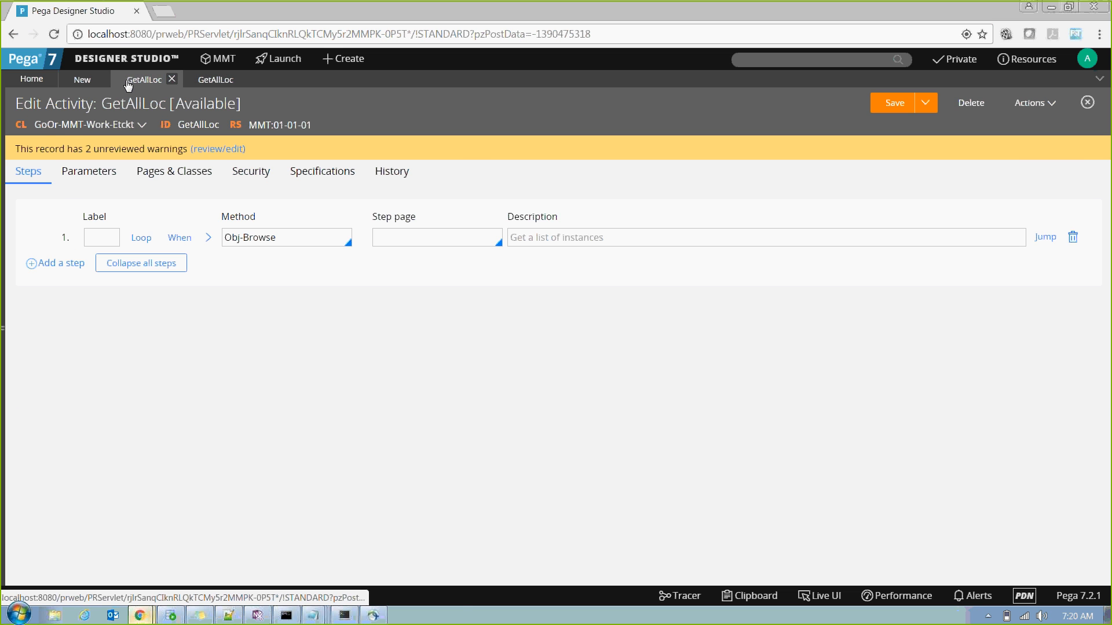
click(979, 114)
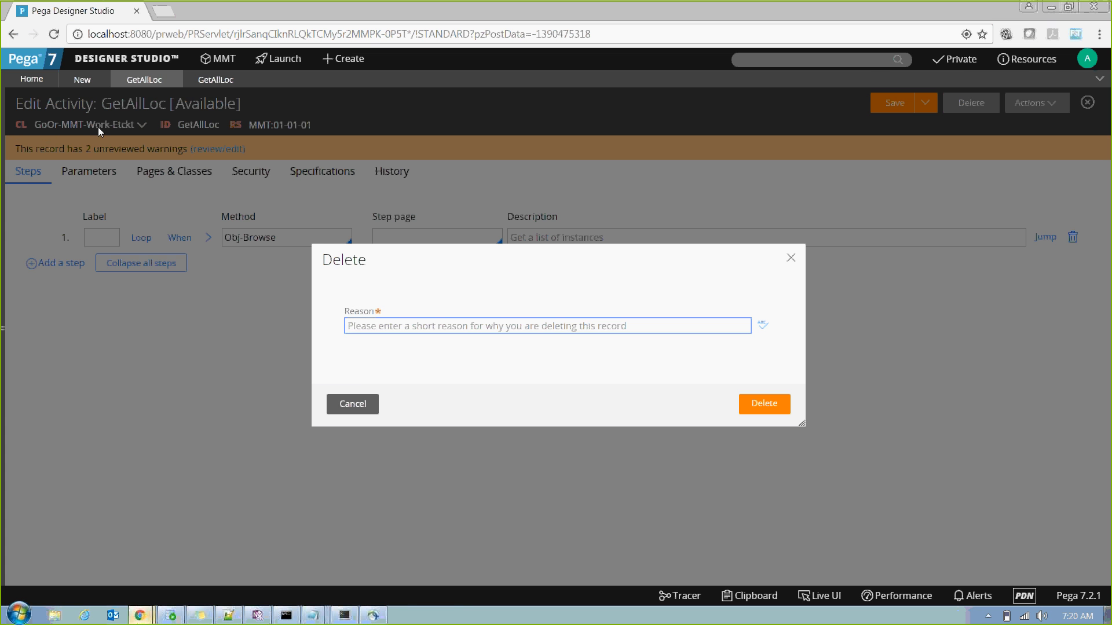
text(nr)
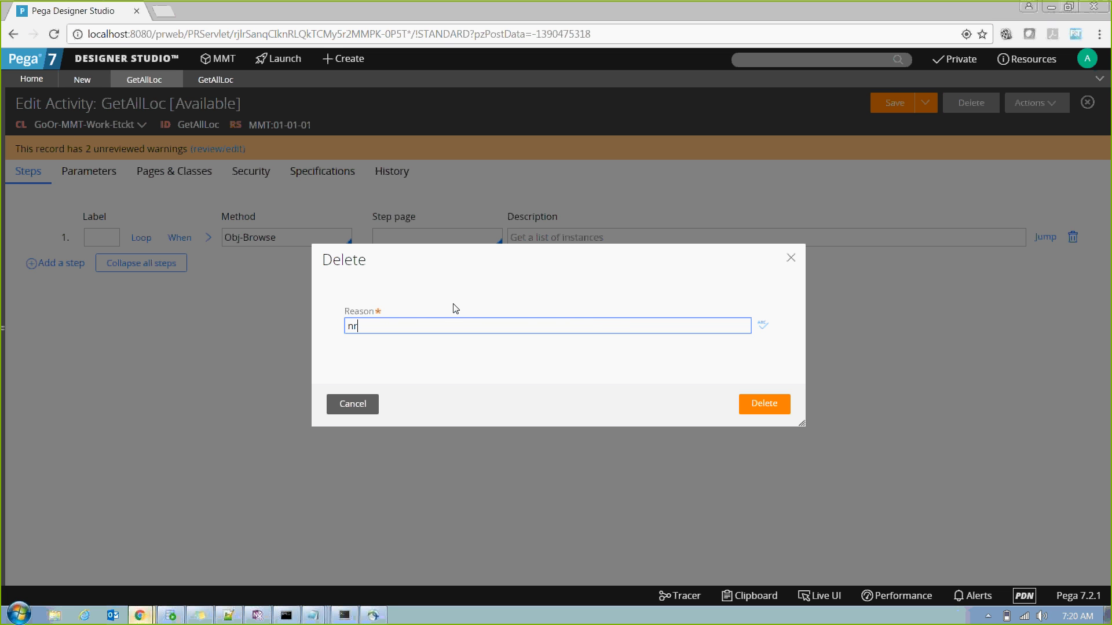
key(Return)
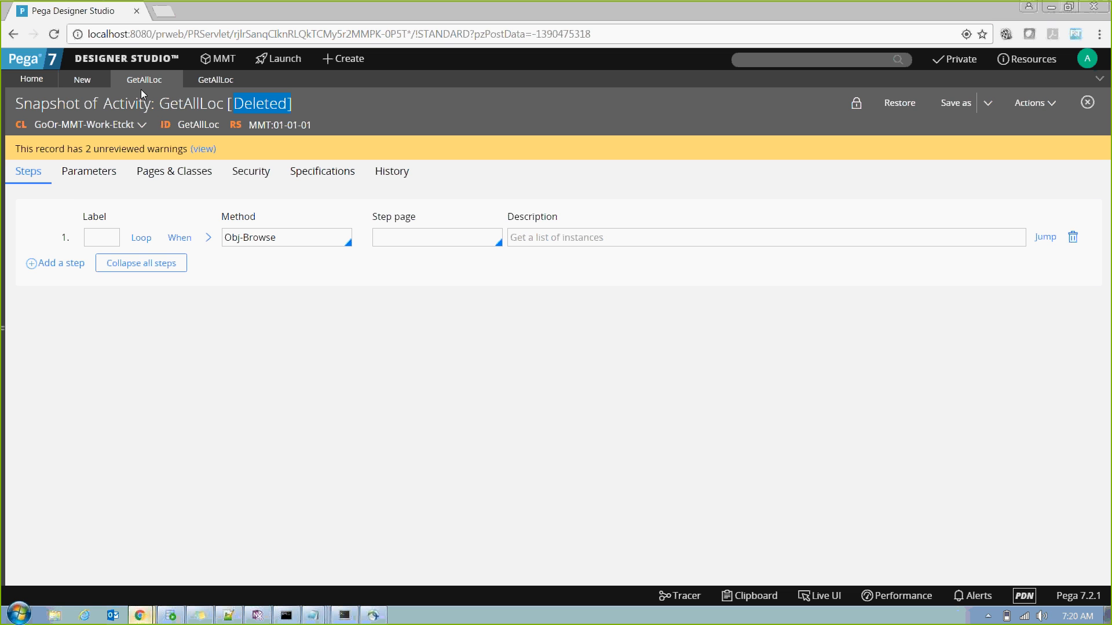
click(171, 80)
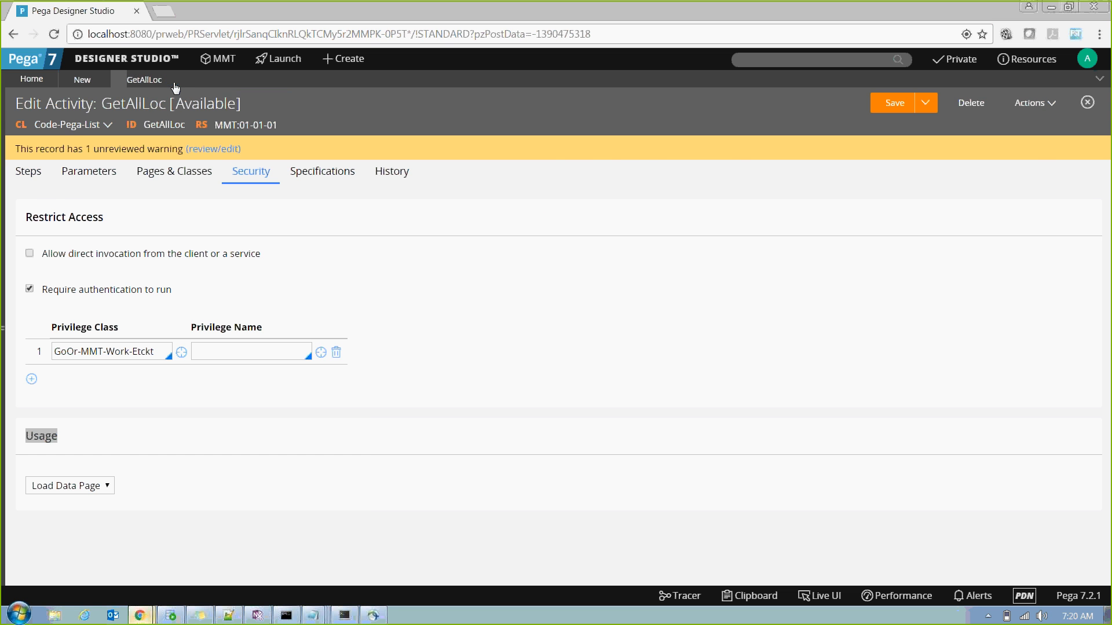
Step: Choose GetAllLoc as the source activity of the MasterLocations data page and try to save the data page
click(70, 86)
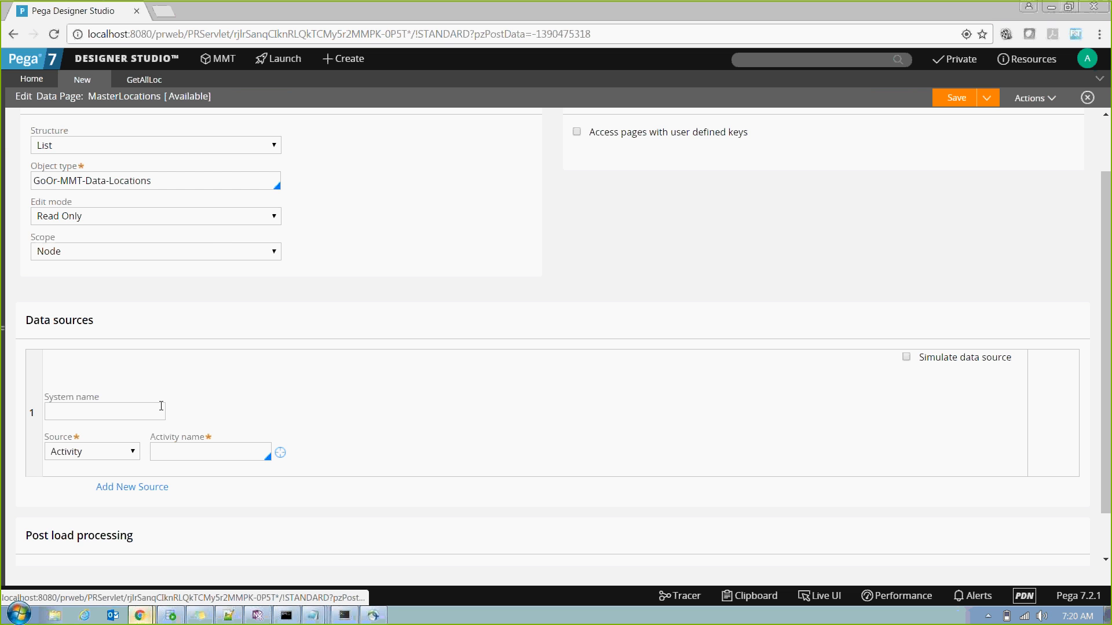
click(190, 458)
text(get)
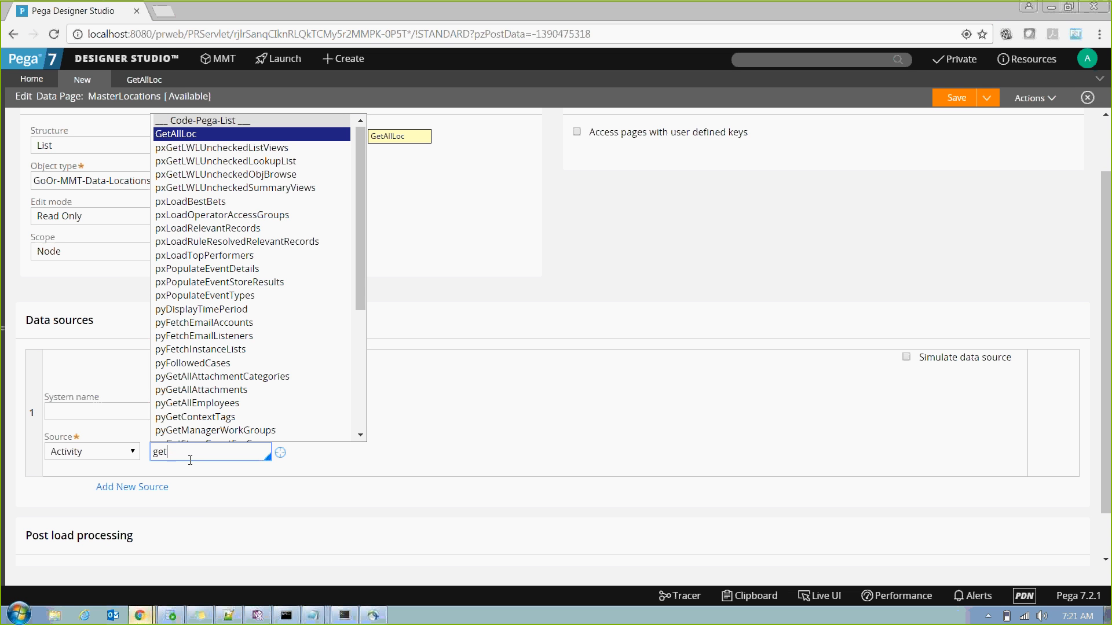
key(Return)
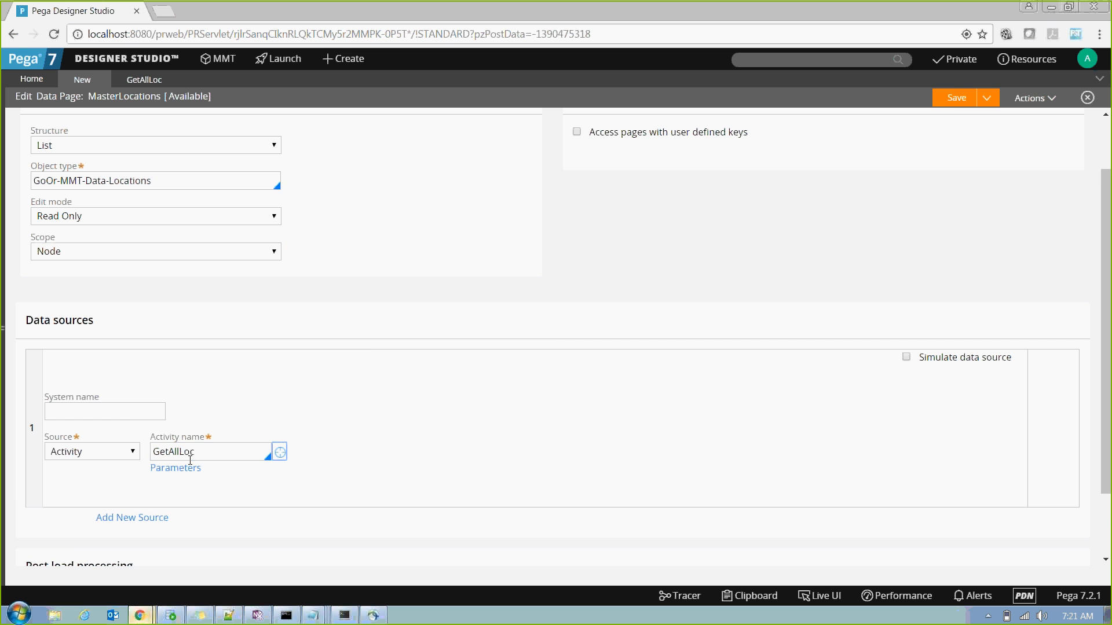
click(950, 101)
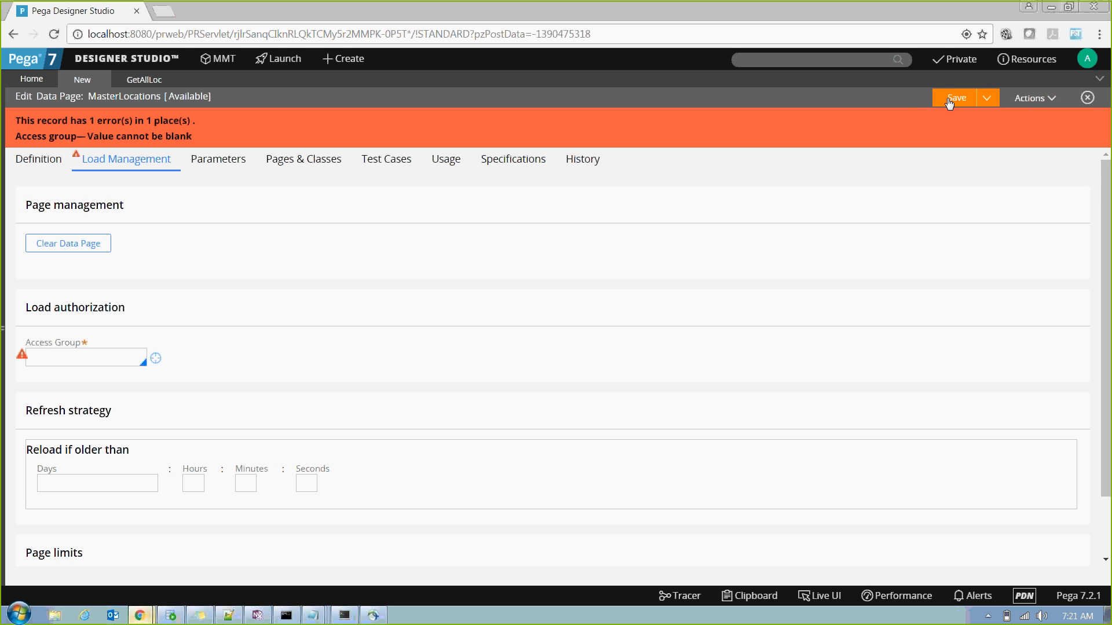
Step: Review the data page's load authorization settings and open the current operator's access group record to find its ID
click(38, 160)
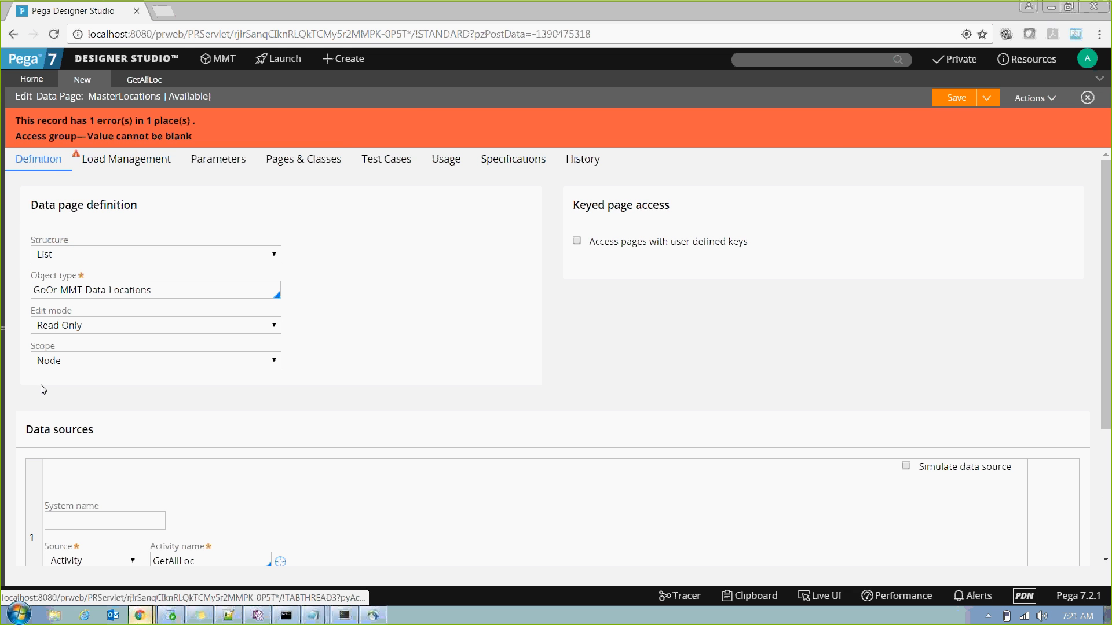
click(122, 167)
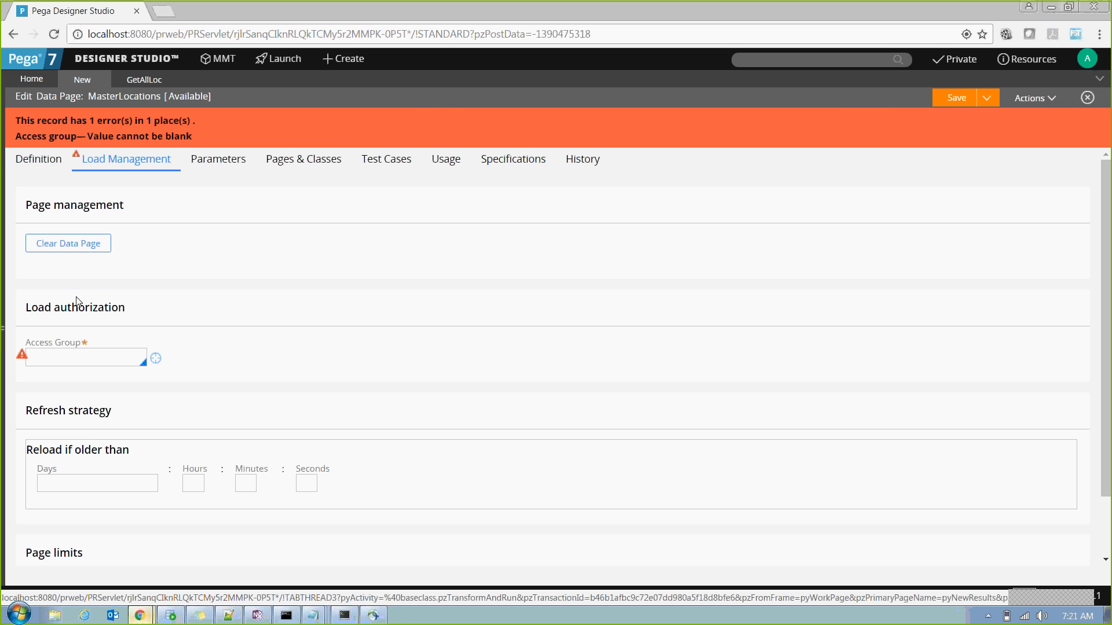
click(41, 361)
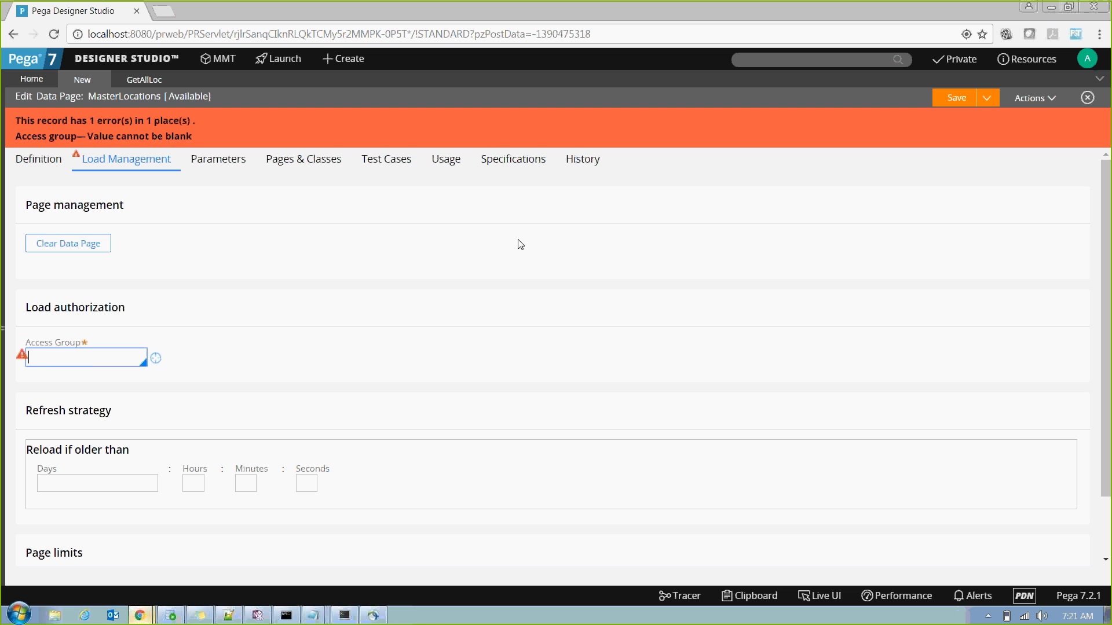
click(1087, 60)
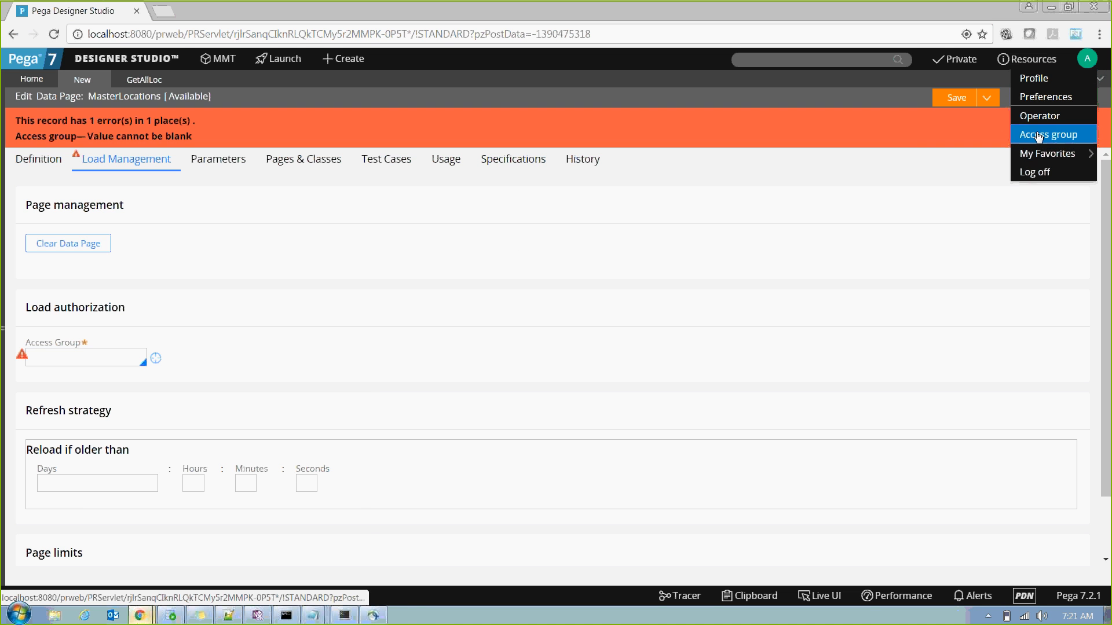
click(1038, 137)
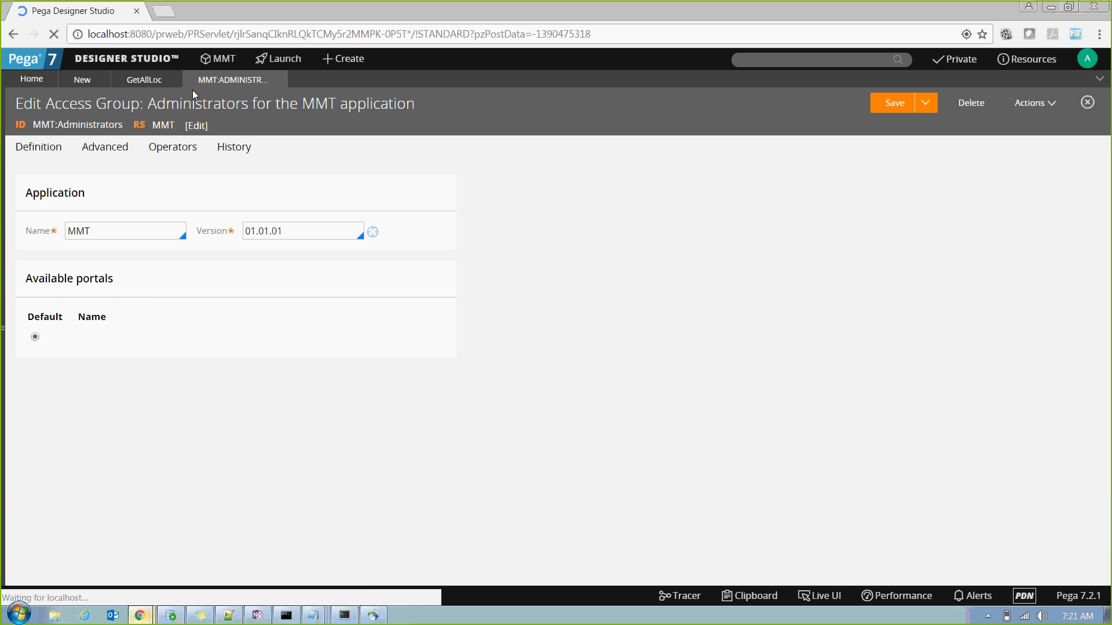
click(144, 84)
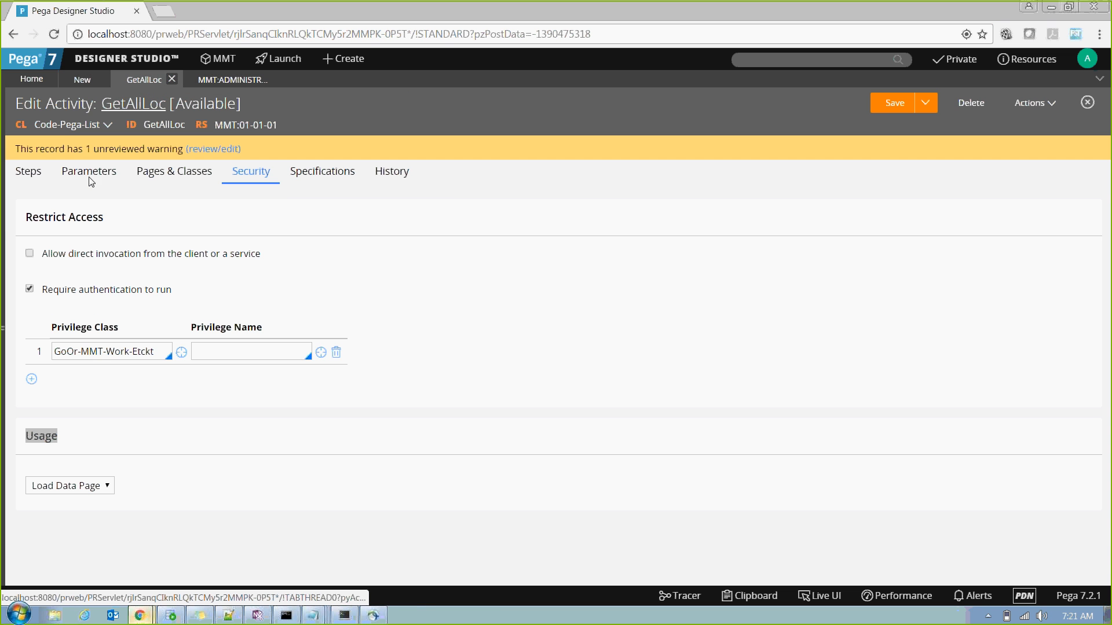
Step: Return to the MasterLocations data page and begin its load authorization access group with "mmt:"
click(81, 84)
click(71, 359)
text(mm)
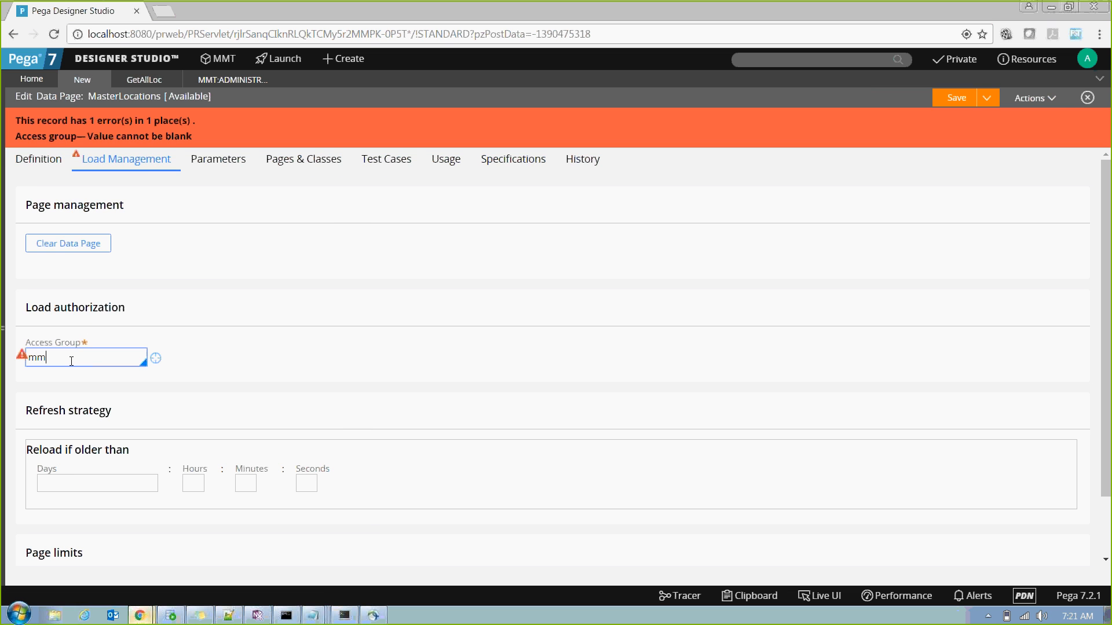
text(t:)
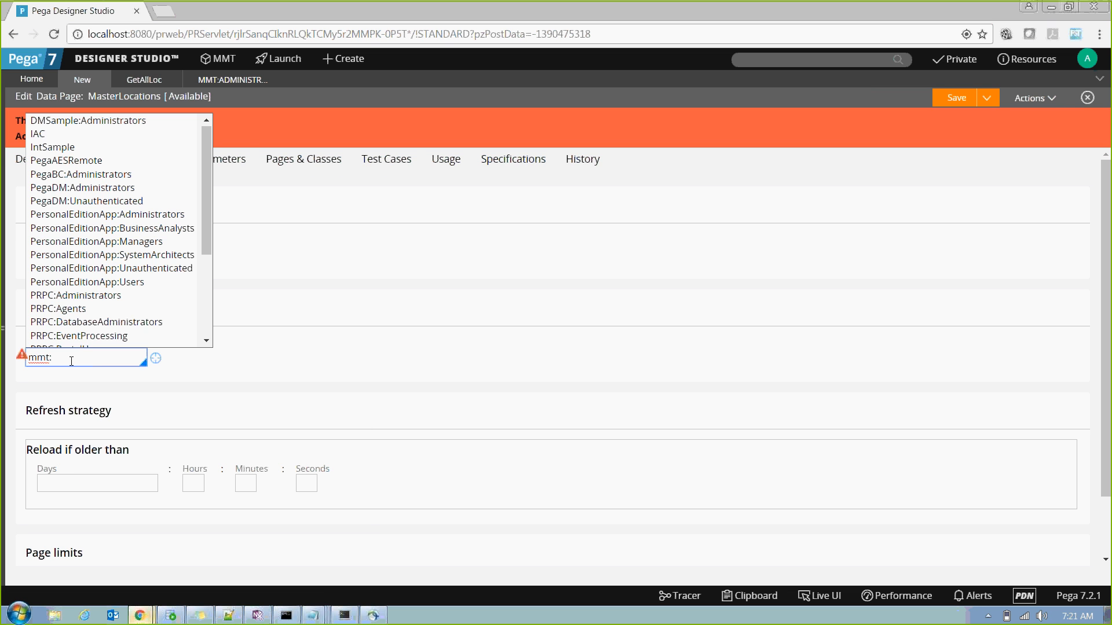
Step: Look through the suggested access groups for an MMT entry to use as the data page's load authorization
key(Down)
key(Down)
key(Down)
key(Down)
key(Down)
key(Down)
key(Down)
key(Down)
key(Down)
key(Down)
key(Down)
key(Down)
key(Down)
key(Down)
key(Down)
key(Down)
key(Down)
key(Down)
key(Down)
key(Down)
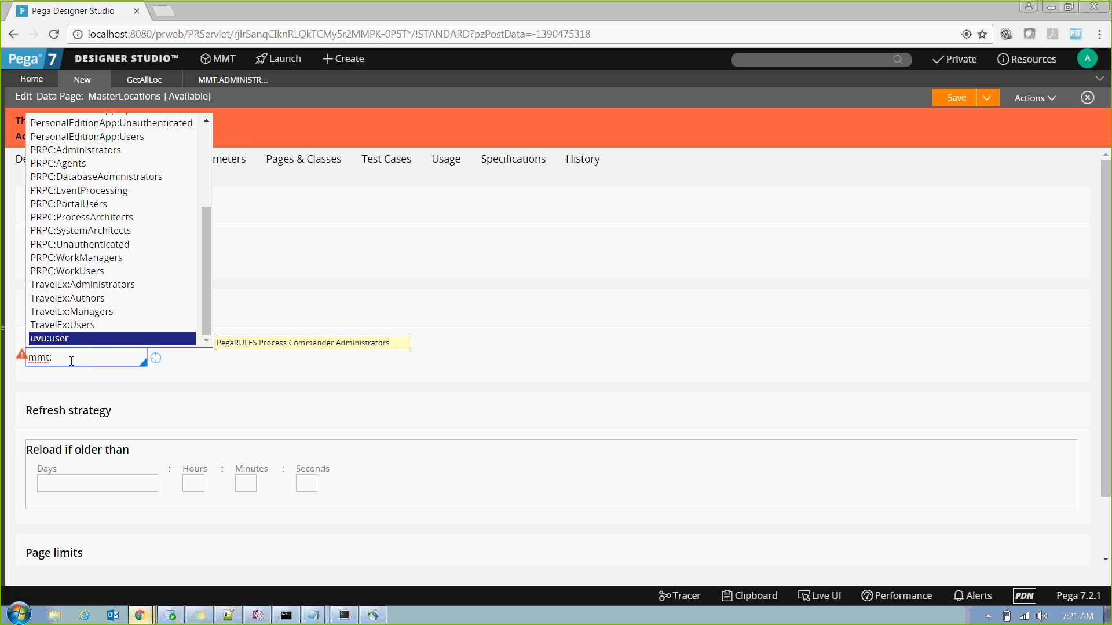
key(Up)
key(Up)
key(Up)
key(Up)
key(Up)
key(Up)
key(Up)
key(Up)
key(Up)
key(Up)
key(Up)
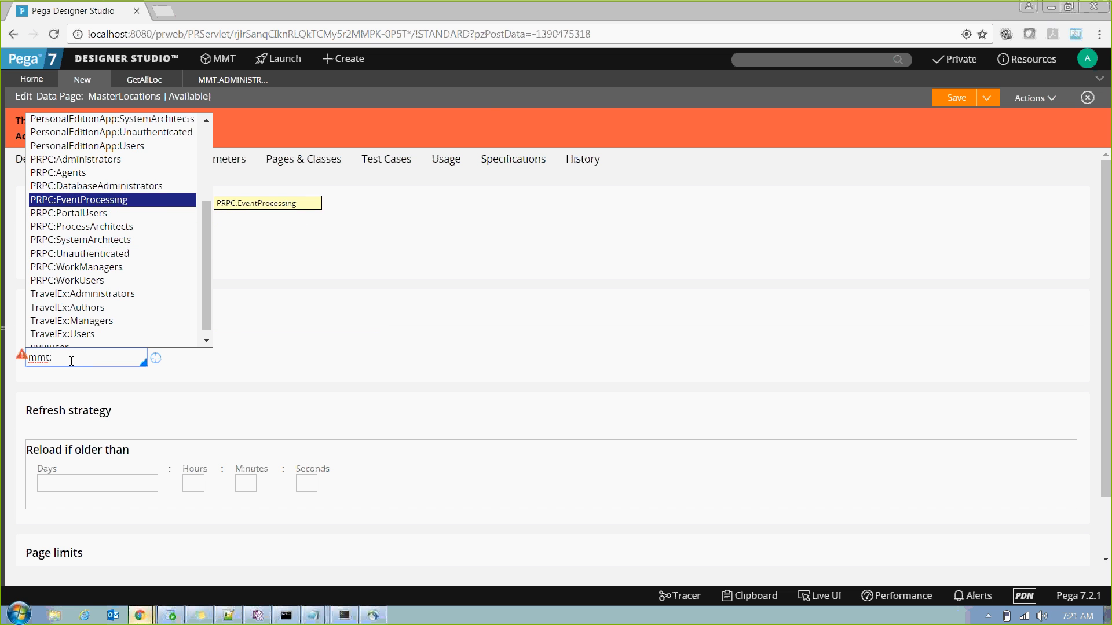
key(Up)
key(Up)
key(Up)
key(Up)
key(Up)
key(Up)
key(Up)
key(Up)
key(Up)
key(Up)
key(Up)
key(Up)
key(Up)
key(Up)
key(Up)
key(Up)
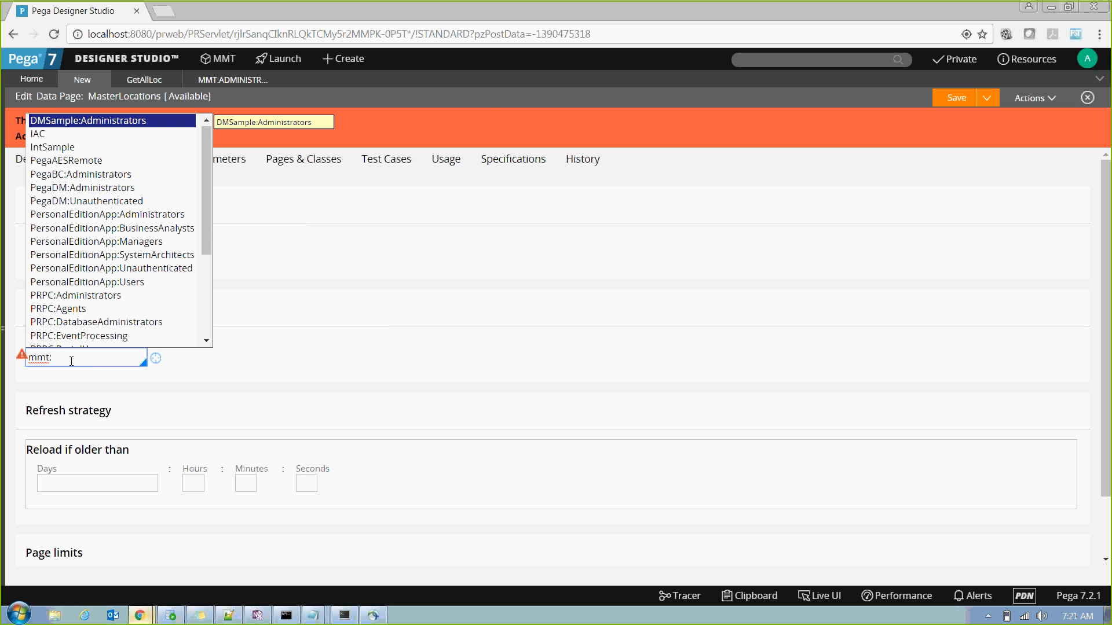
Step: Clear the "mmt:" entry from the access group and look through the unfiltered suggestions again
key(BackSpace)
key(BackSpace)
key(BackSpace)
key(BackSpace)
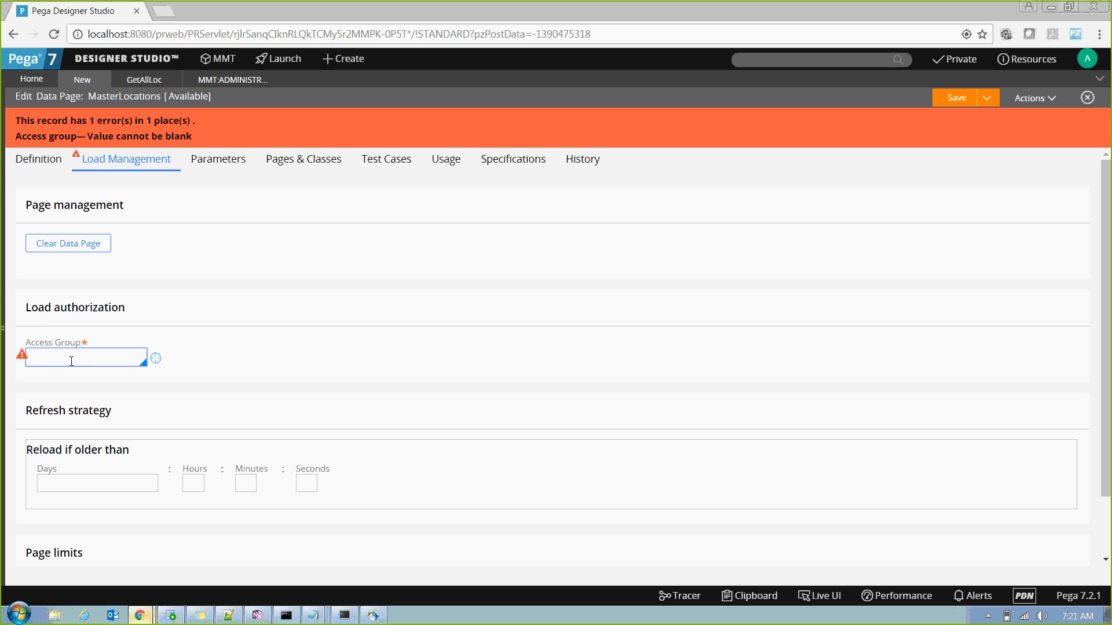
key(Down)
key(Down)
key(Down)
key(Down)
key(Down)
key(Down)
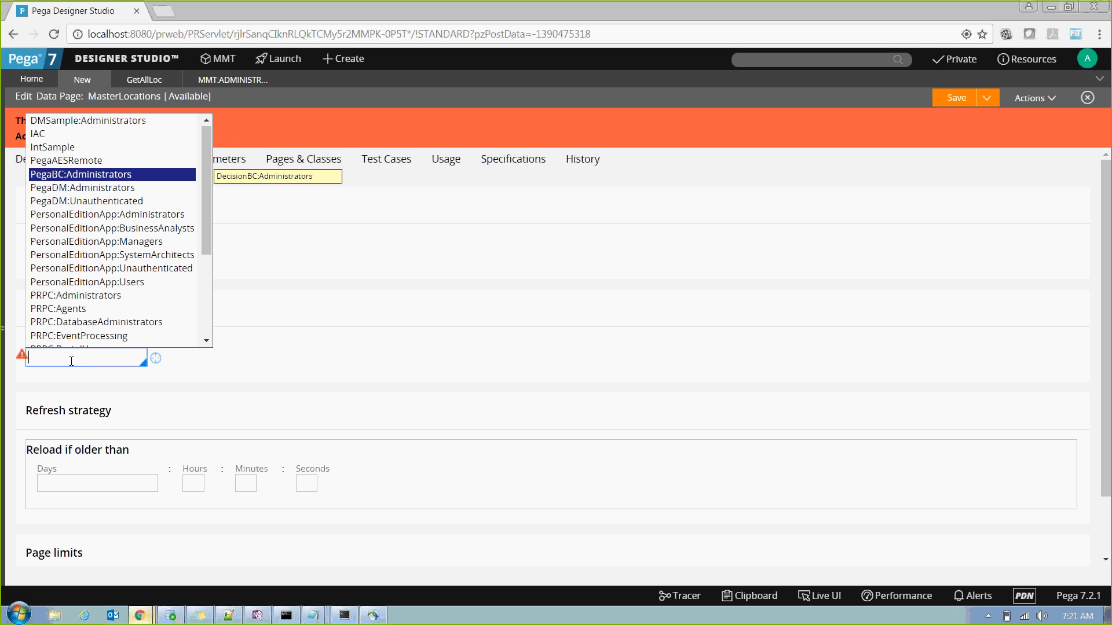
key(Down)
key(Down)
key(Down)
key(Down)
key(Down)
key(Down)
key(Down)
key(Down)
key(Down)
key(Down)
key(Down)
key(Down)
key(Down)
key(Down)
key(Down)
key(Down)
key(Down)
key(Down)
key(Down)
key(Down)
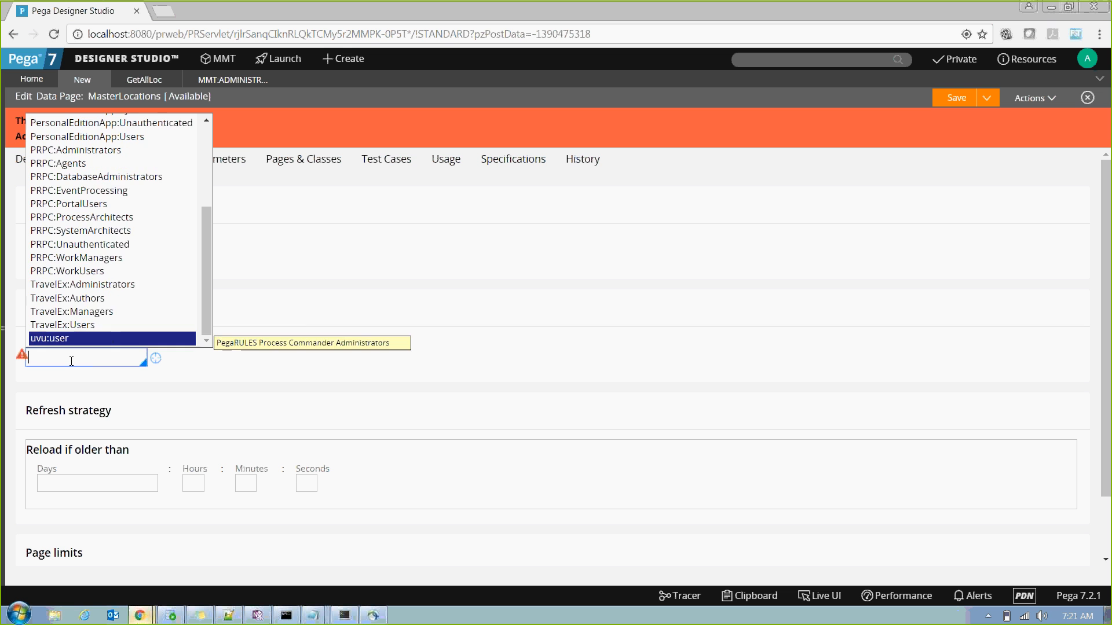
key(Up)
key(Up)
key(Up)
key(Up)
key(Up)
key(Up)
key(Up)
key(Up)
key(Up)
key(Up)
key(Up)
key(Up)
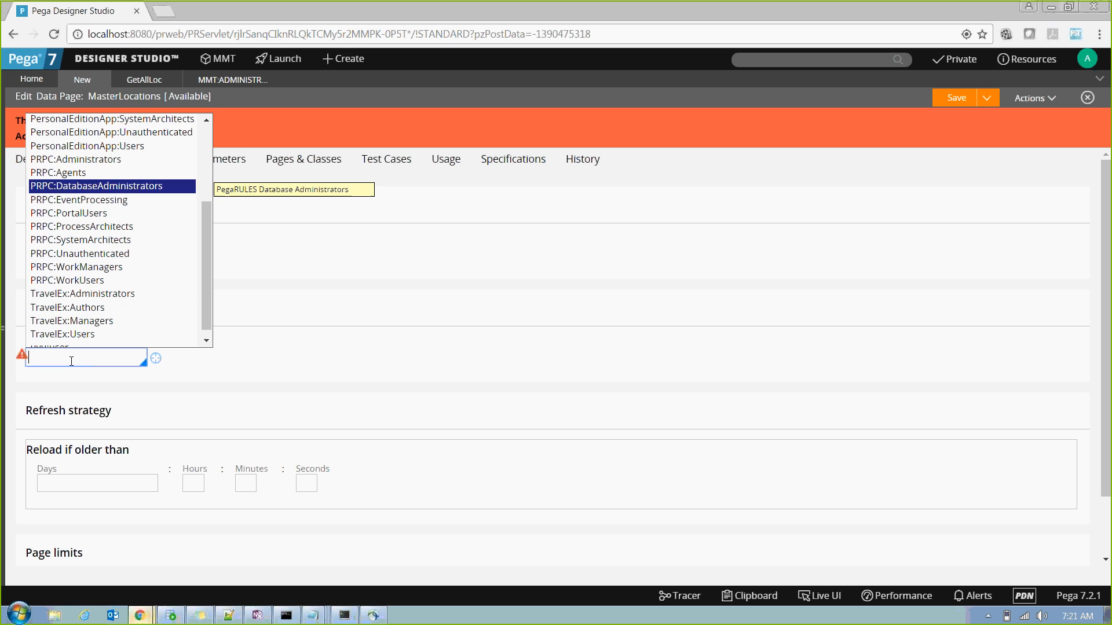
key(Up)
key(Up)
key(Up)
key(Up)
key(Up)
key(Up)
key(Up)
key(Up)
key(Up)
key(Up)
key(Up)
key(Up)
key(Up)
key(Up)
key(Up)
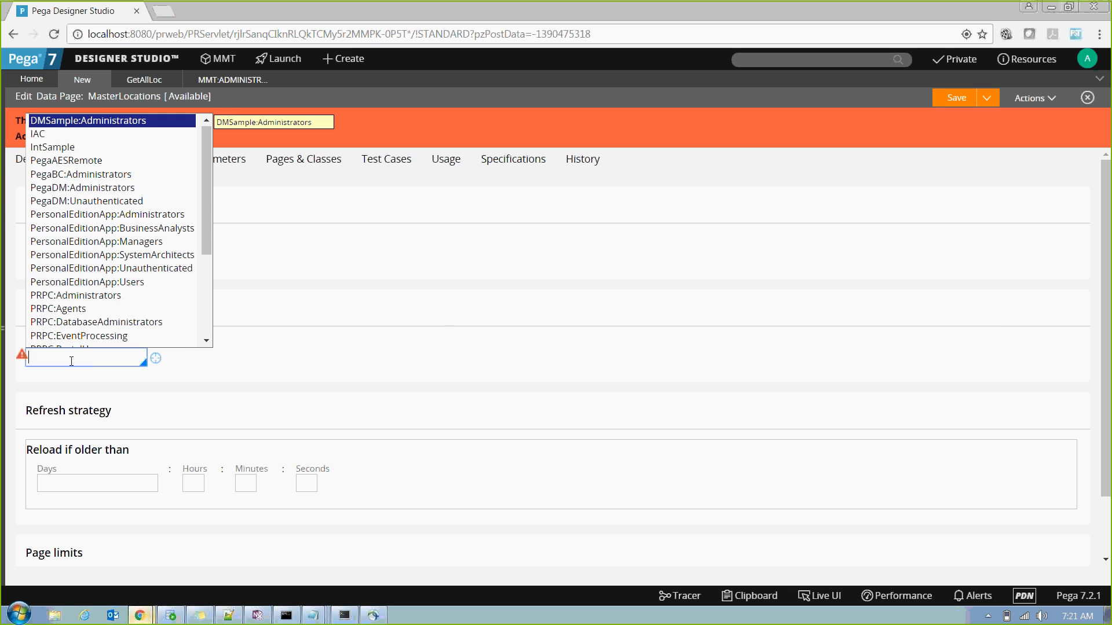
click(420, 416)
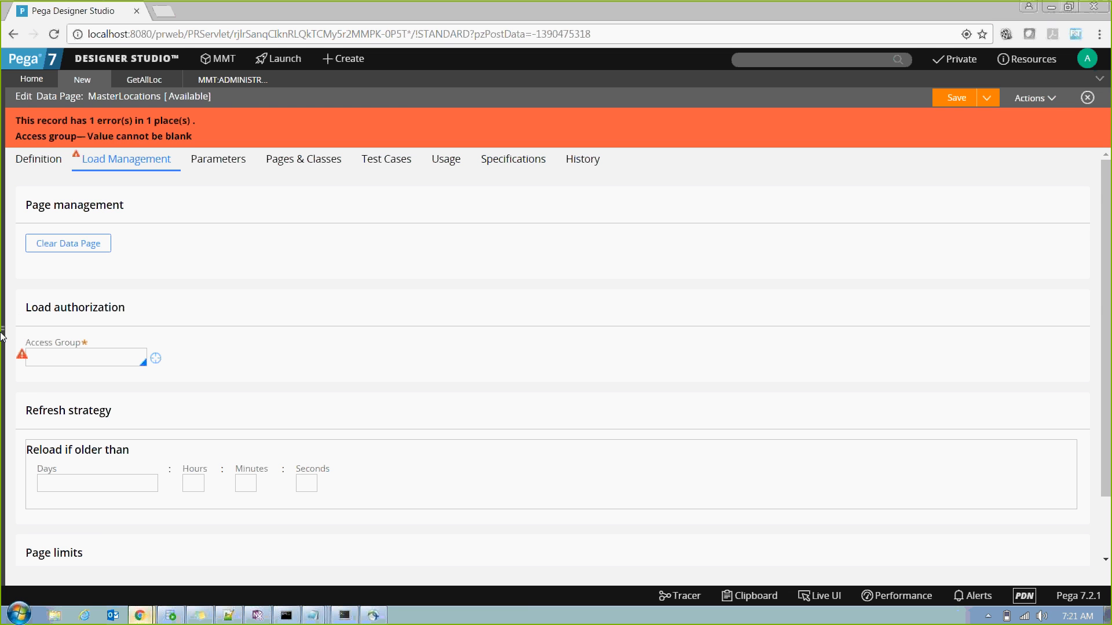
Step: Copy the ID MMT:Administrators from the access group record, set it as the MasterLocations load authorization access group, and save the data page
click(220, 86)
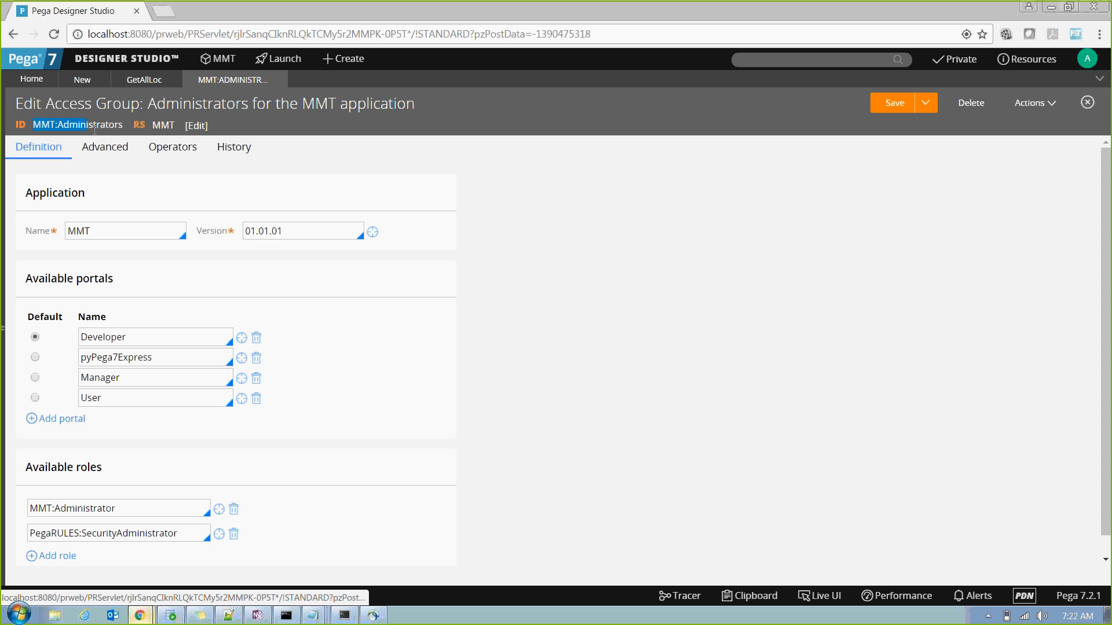
drag(95, 129, 122, 128)
key(ctrl+c)
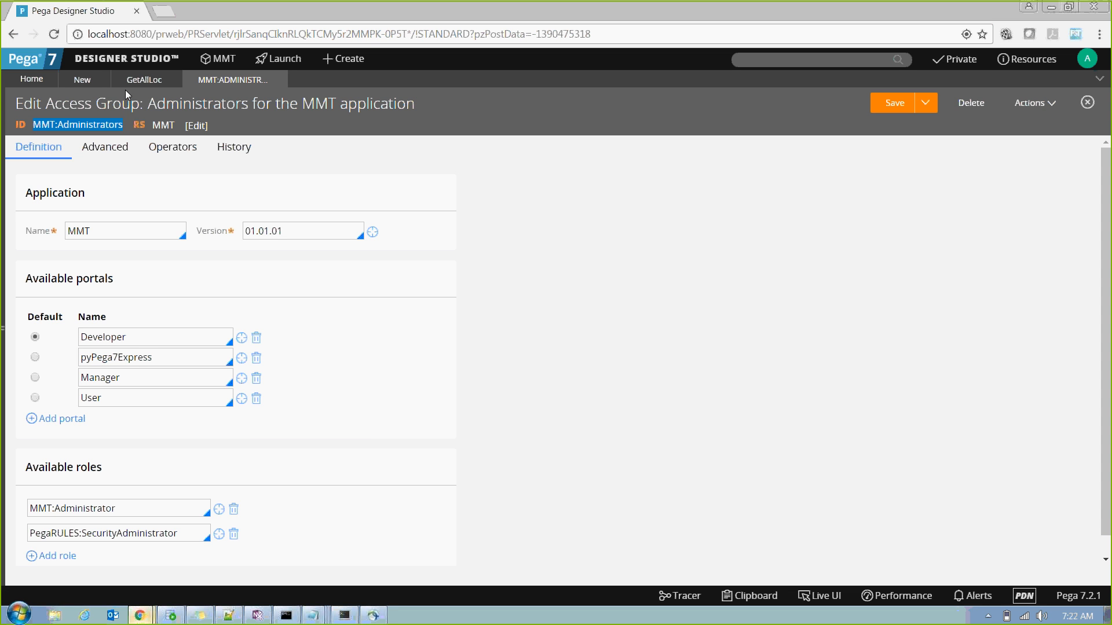
click(129, 81)
click(82, 78)
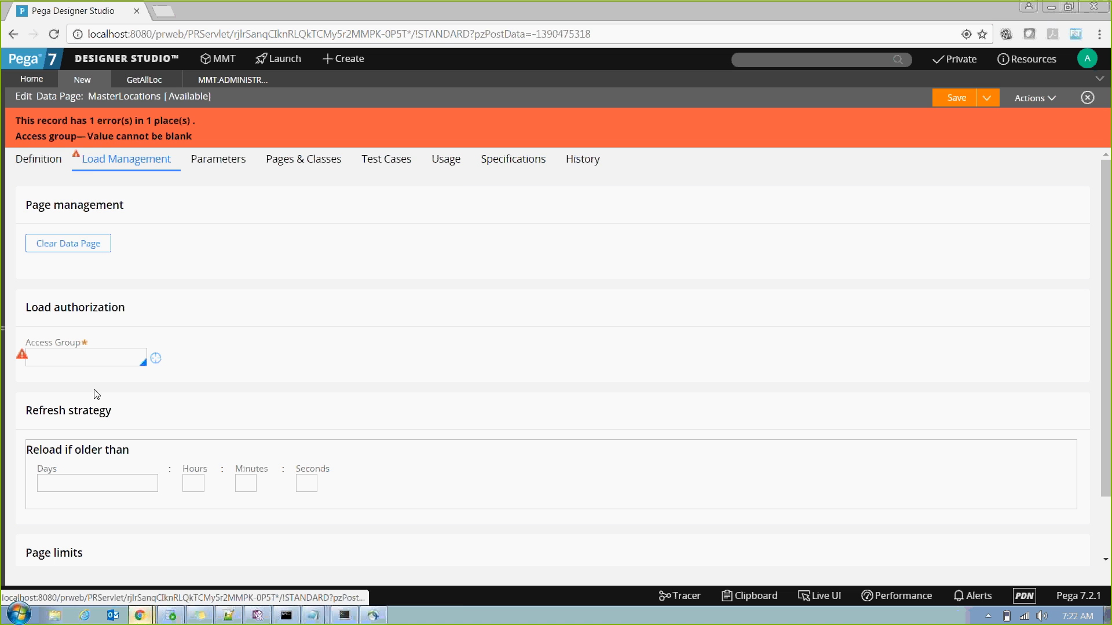
click(60, 358)
key(ctrl+v)
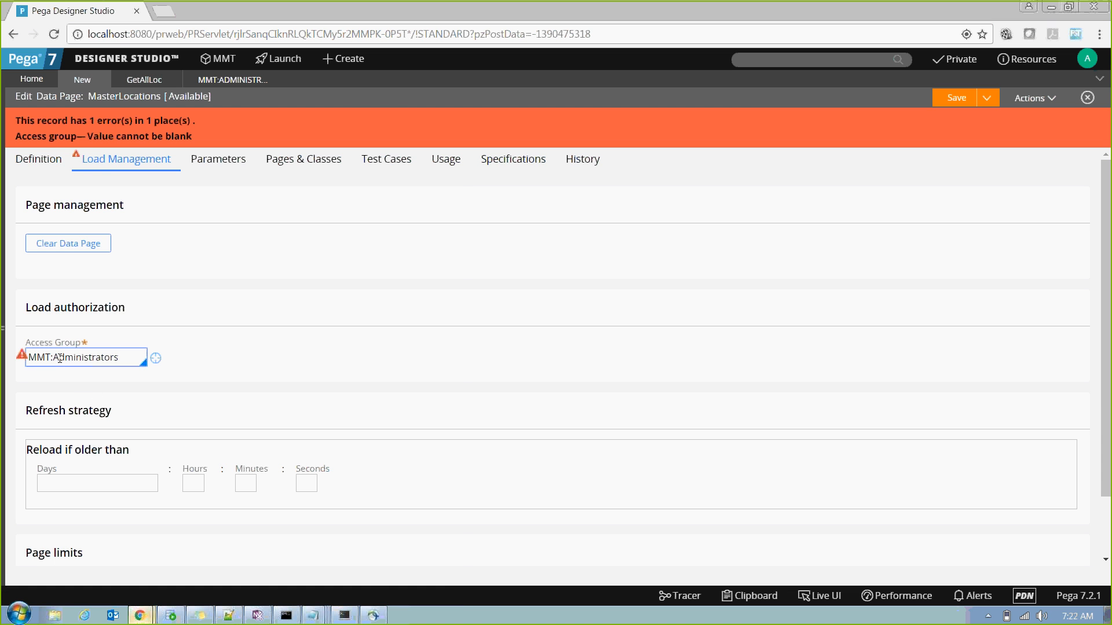
key(ctrl+s)
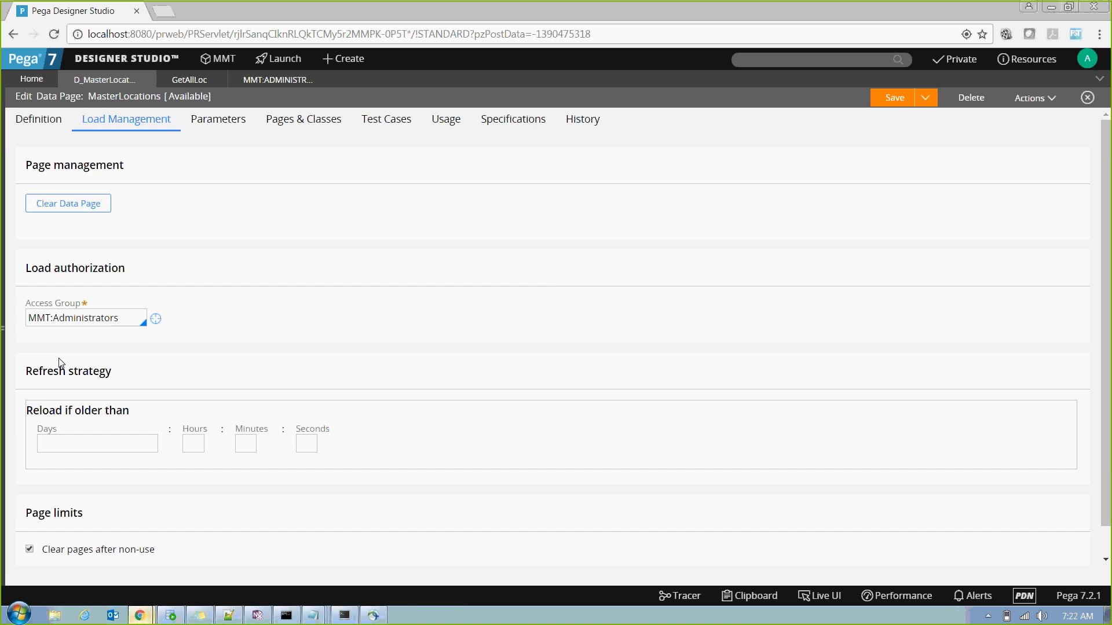
Step: Check the load authorization access group against the access group record and save the MasterLocations data page again
click(124, 322)
click(257, 80)
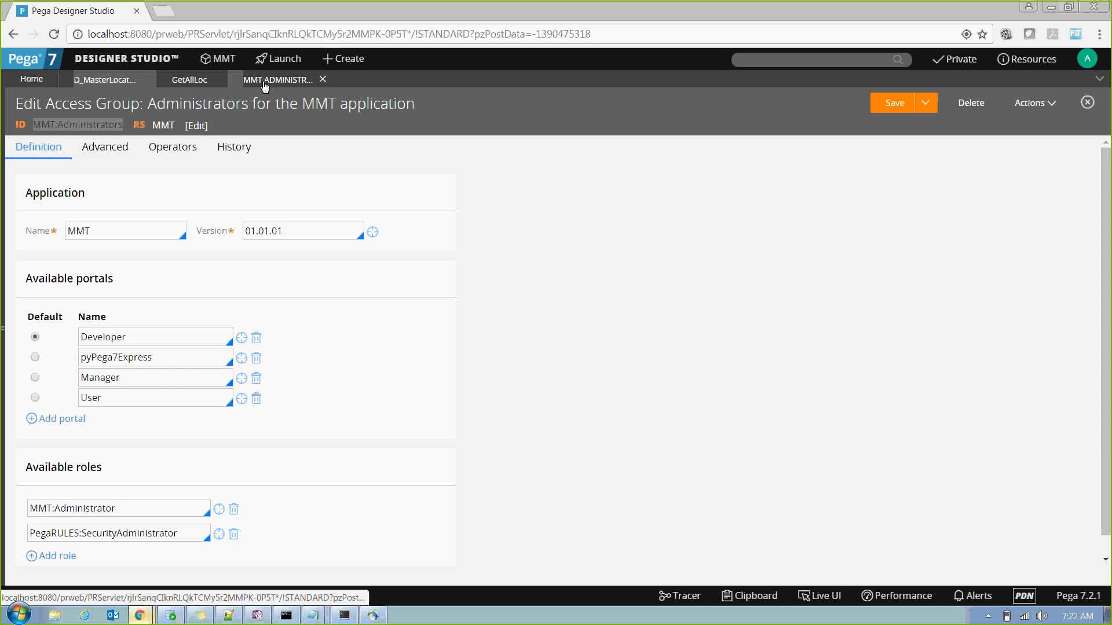
click(100, 80)
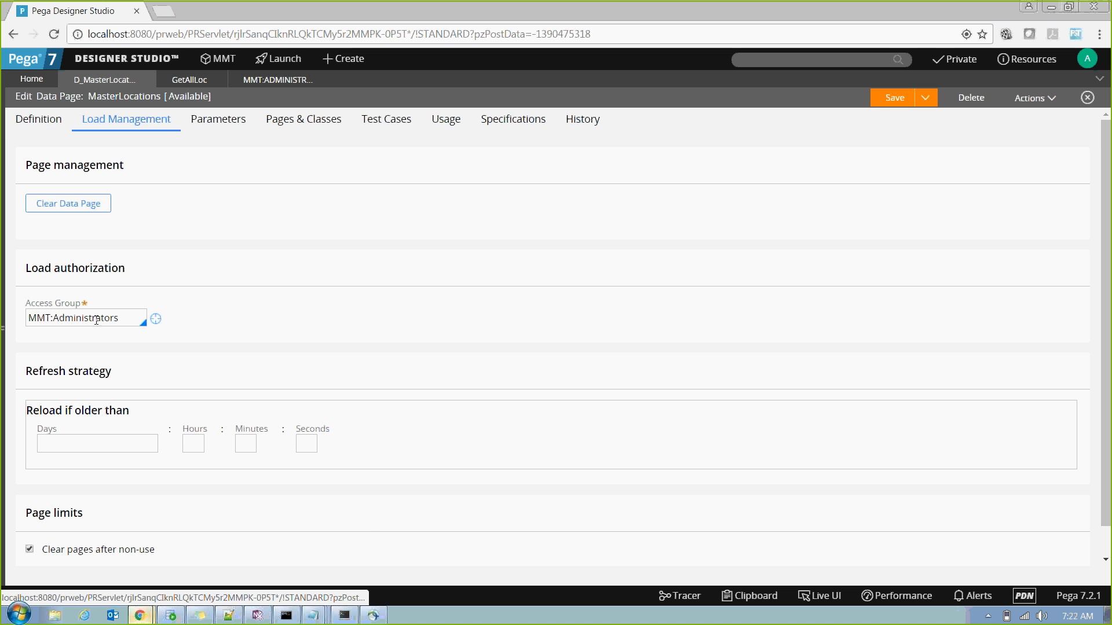
click(124, 318)
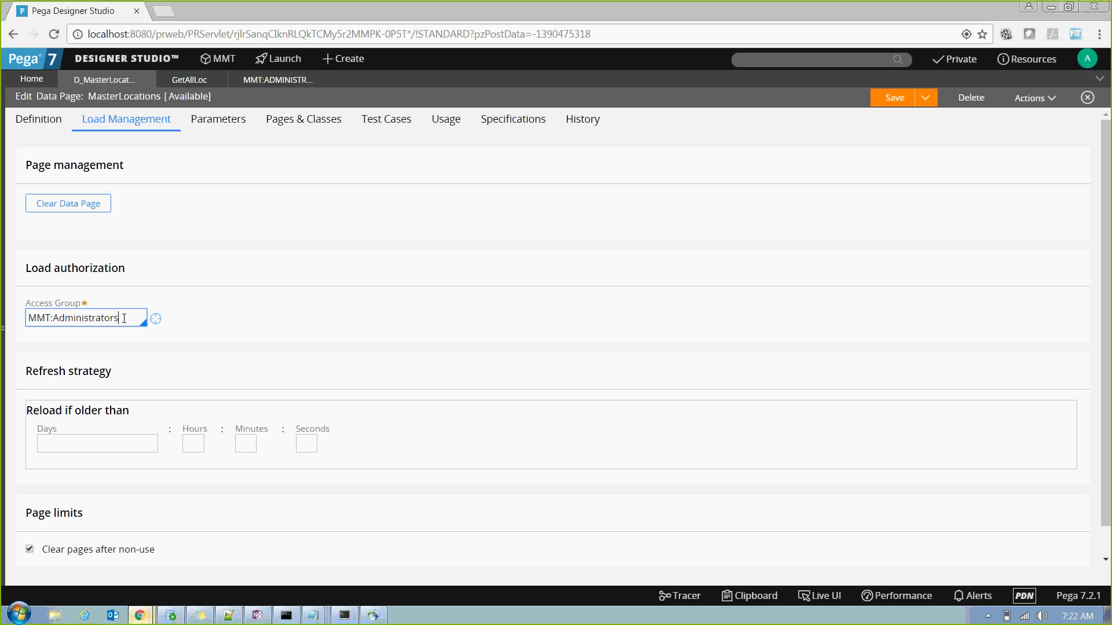
click(886, 102)
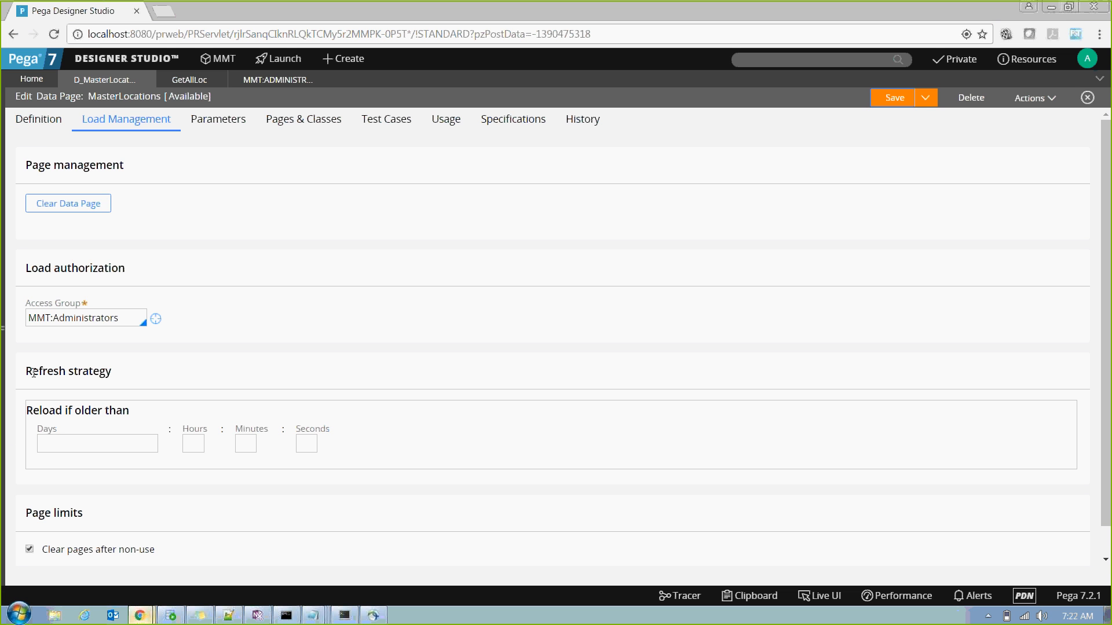
Step: Review the data page's refresh strategy and reload settings alongside its definition
drag(34, 372, 163, 387)
drag(26, 410, 159, 421)
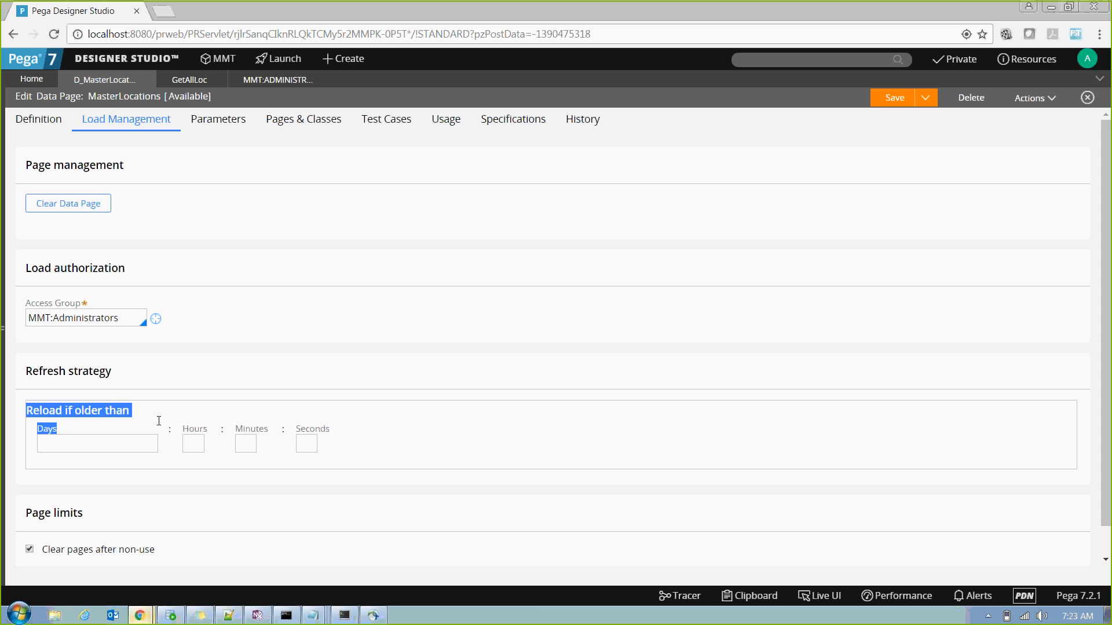
click(37, 124)
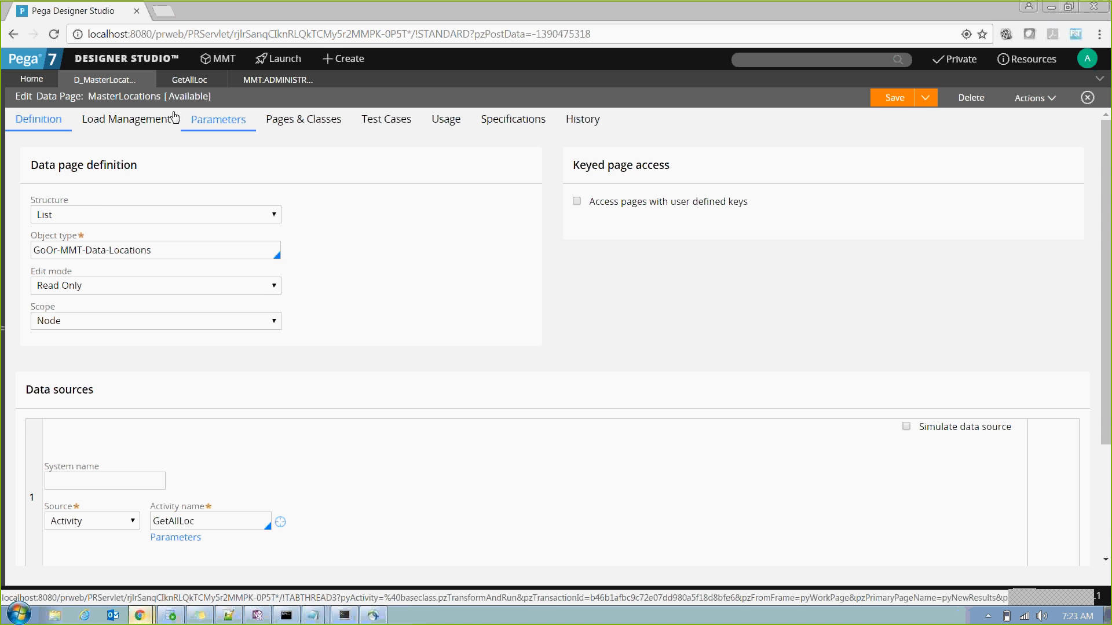
click(144, 123)
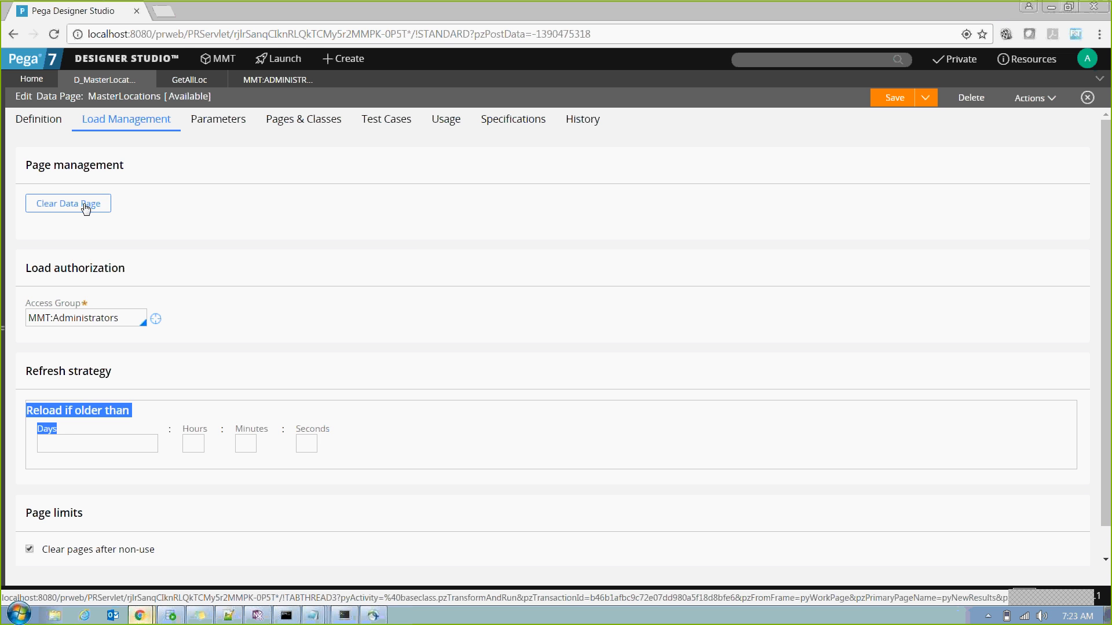
click(49, 119)
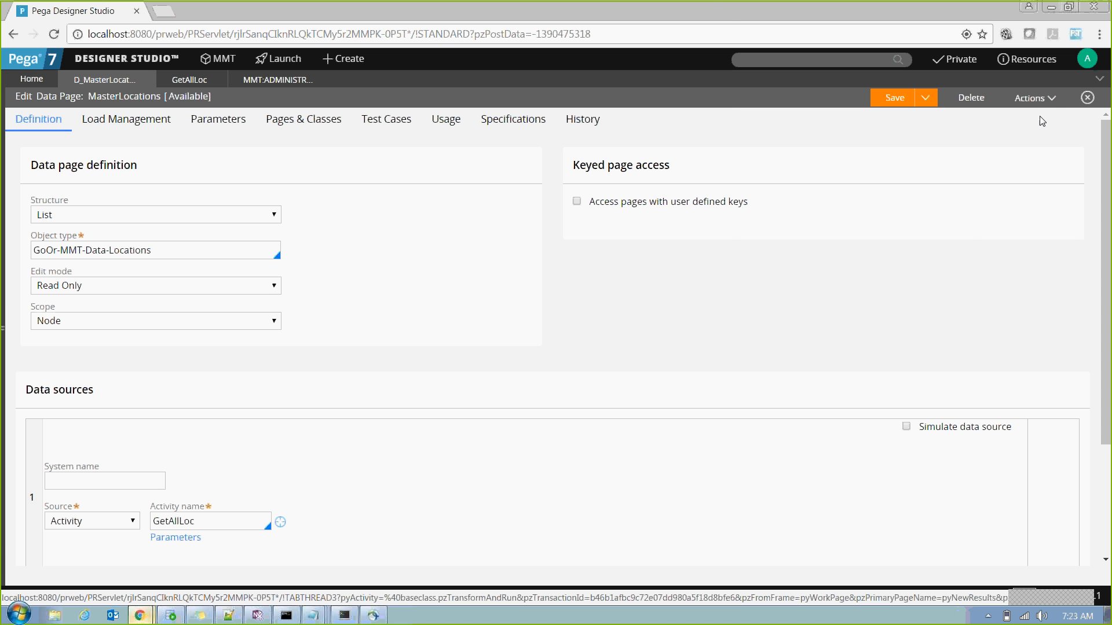
Step: Run the MasterLocations data page with all its instances flushed before execution, review the results, and close the run window
click(1047, 99)
click(1015, 115)
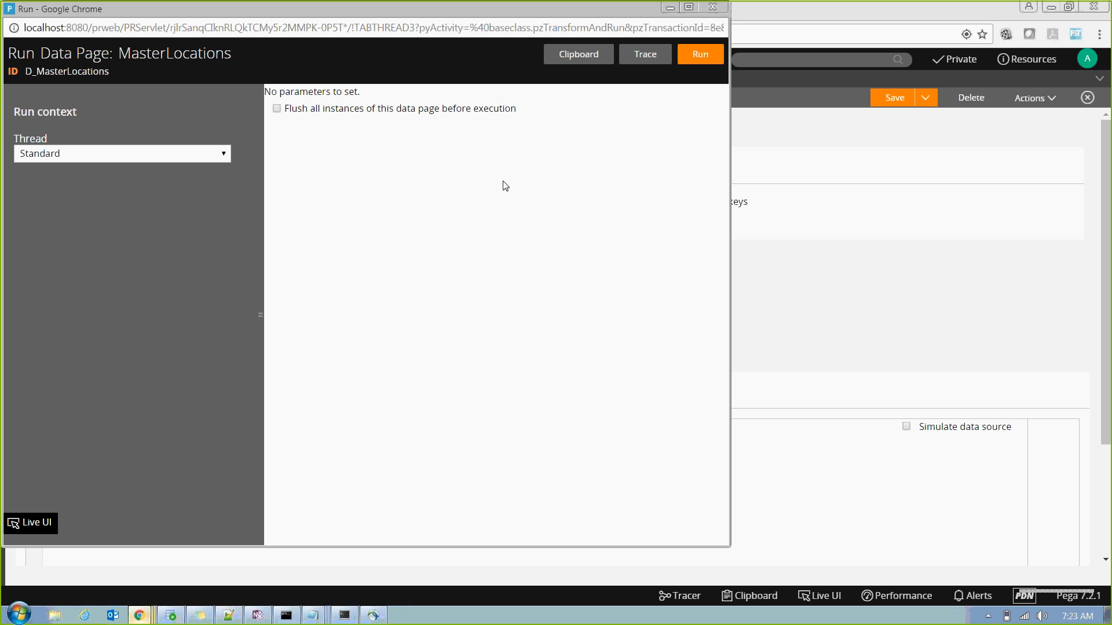
click(278, 110)
click(696, 55)
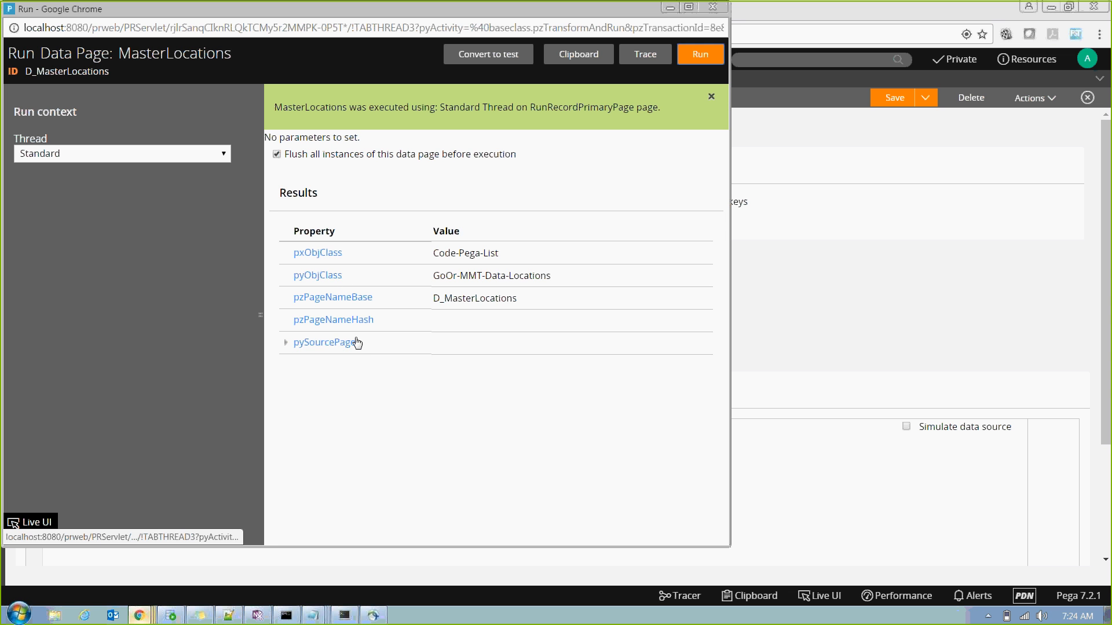
click(713, 7)
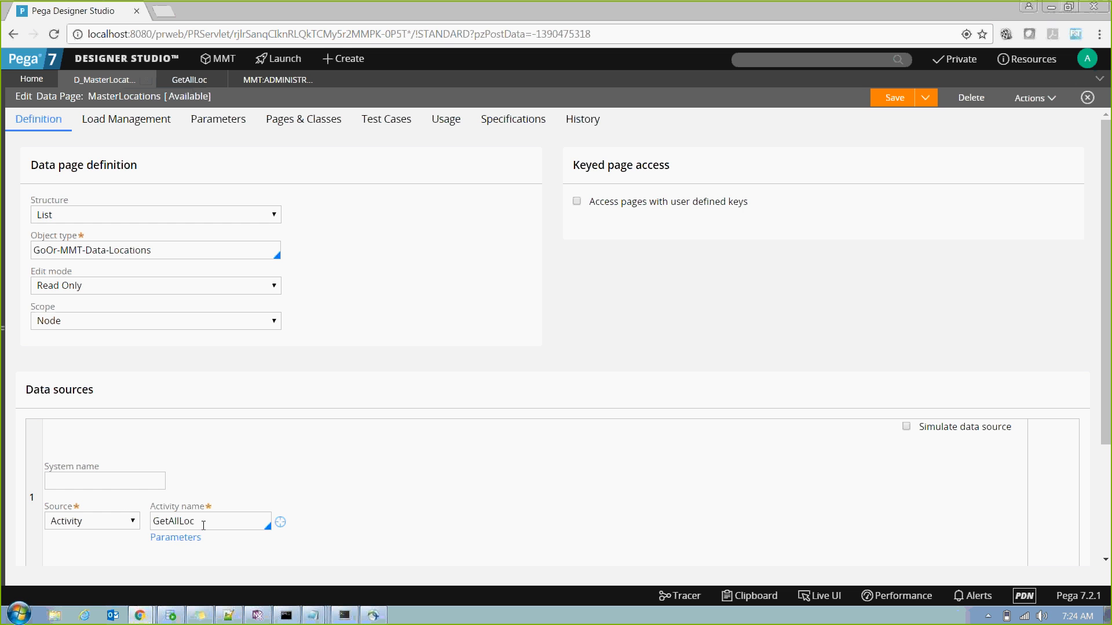
Step: Open the GetAllLoc source activity from the data page and expand the method parameters of its Obj-Browse step
click(204, 526)
click(280, 522)
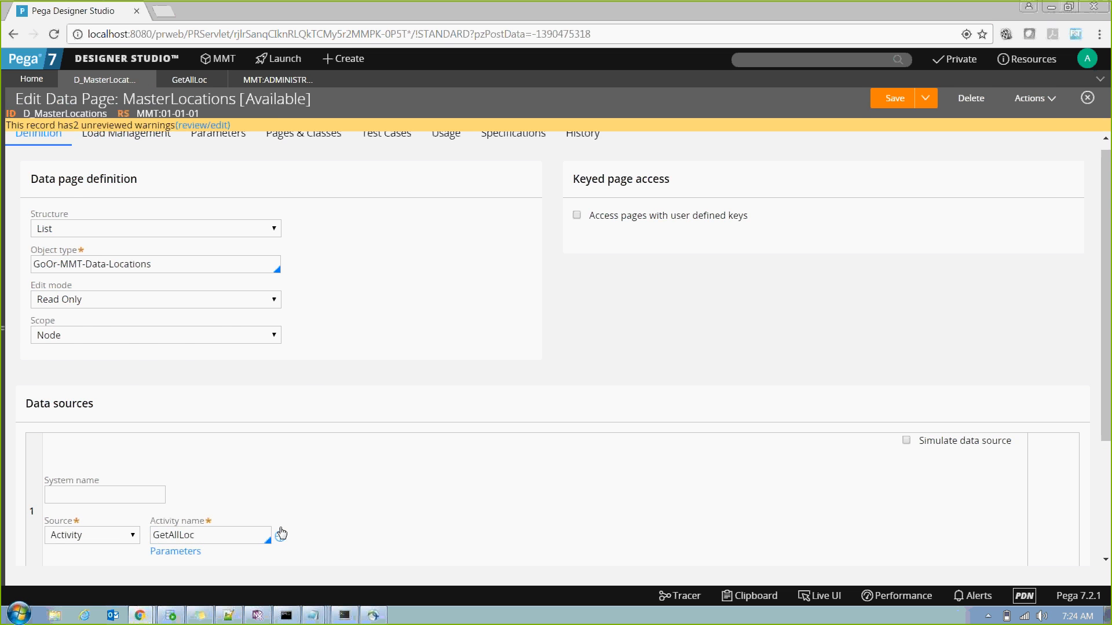
click(29, 175)
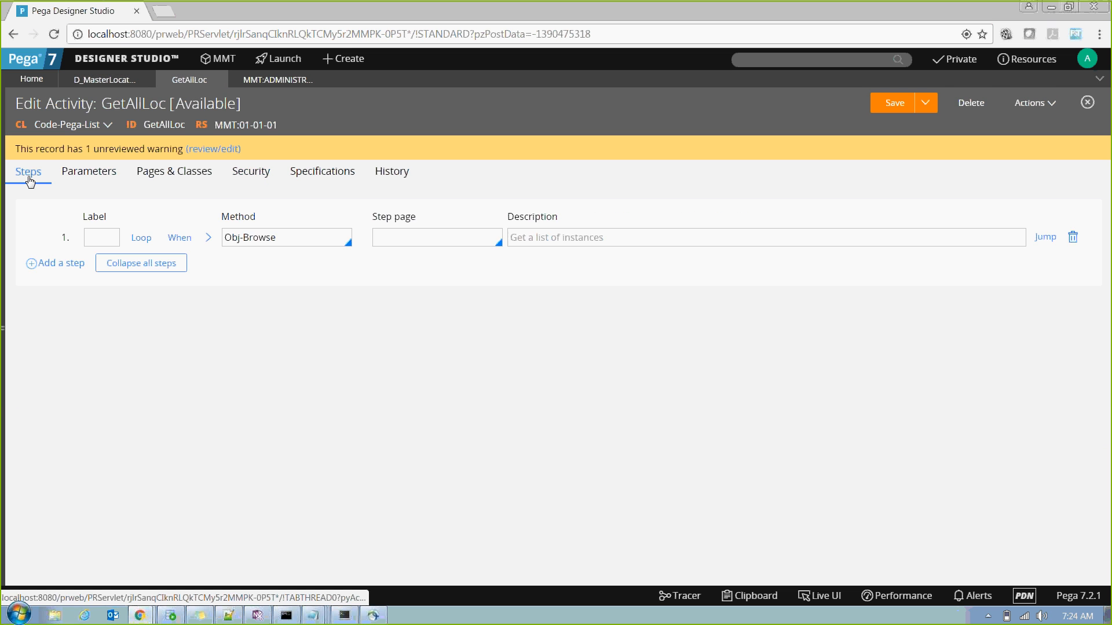
click(208, 238)
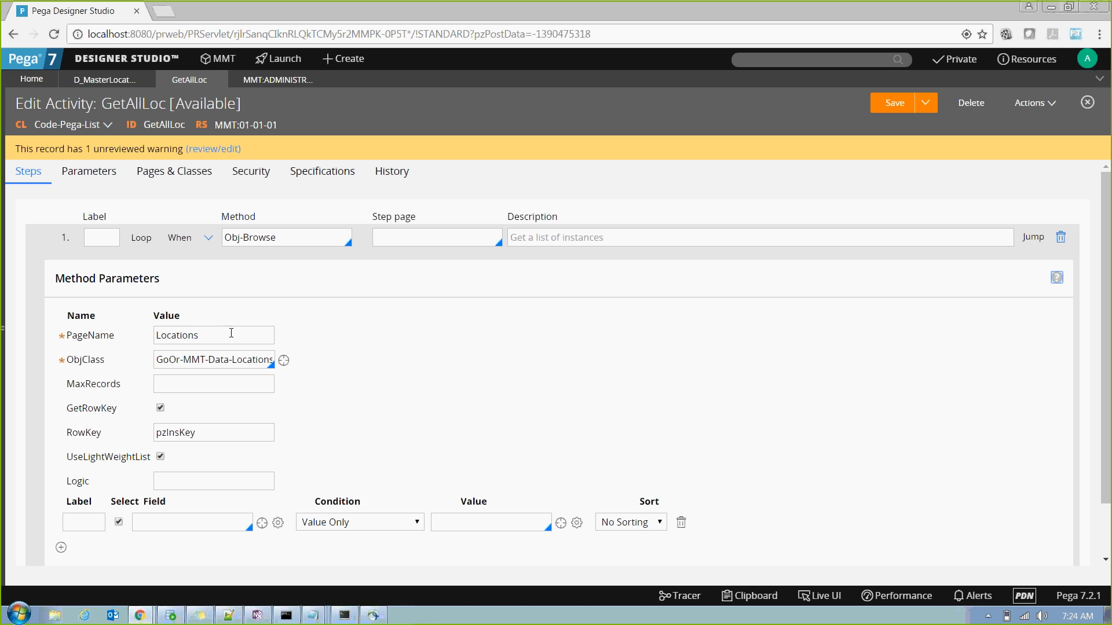
Step: Copy the data page's ID and set the Obj-Browse step's PageName in GetAllLoc to D_MasterLocations
drag(231, 333, 7, 334)
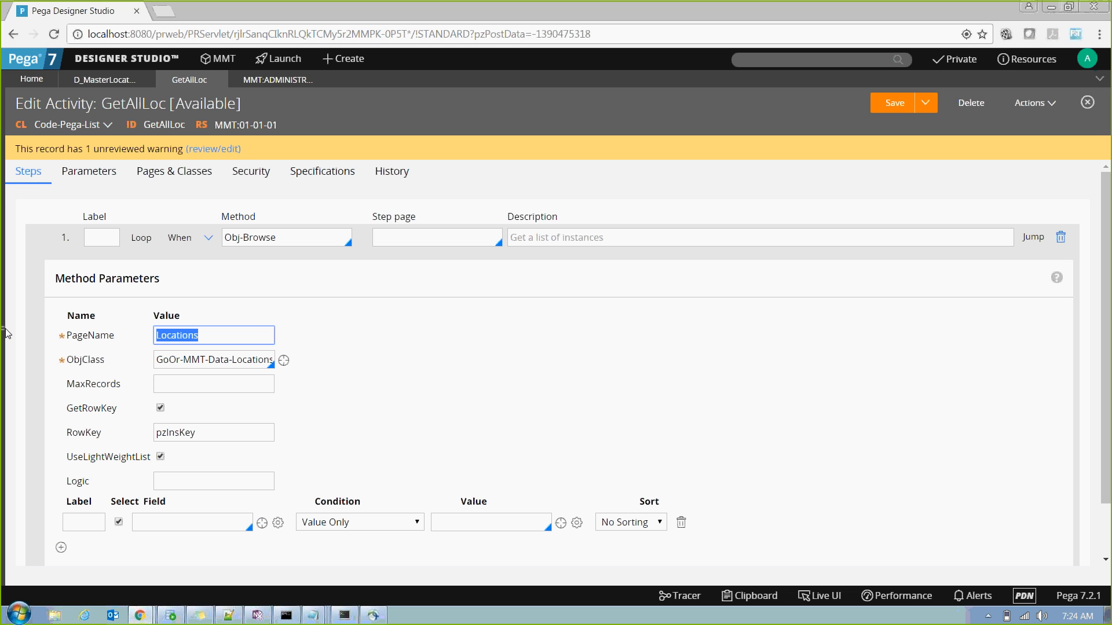
click(217, 334)
double_click(214, 334)
click(80, 83)
double_click(35, 125)
key(ctrl+c)
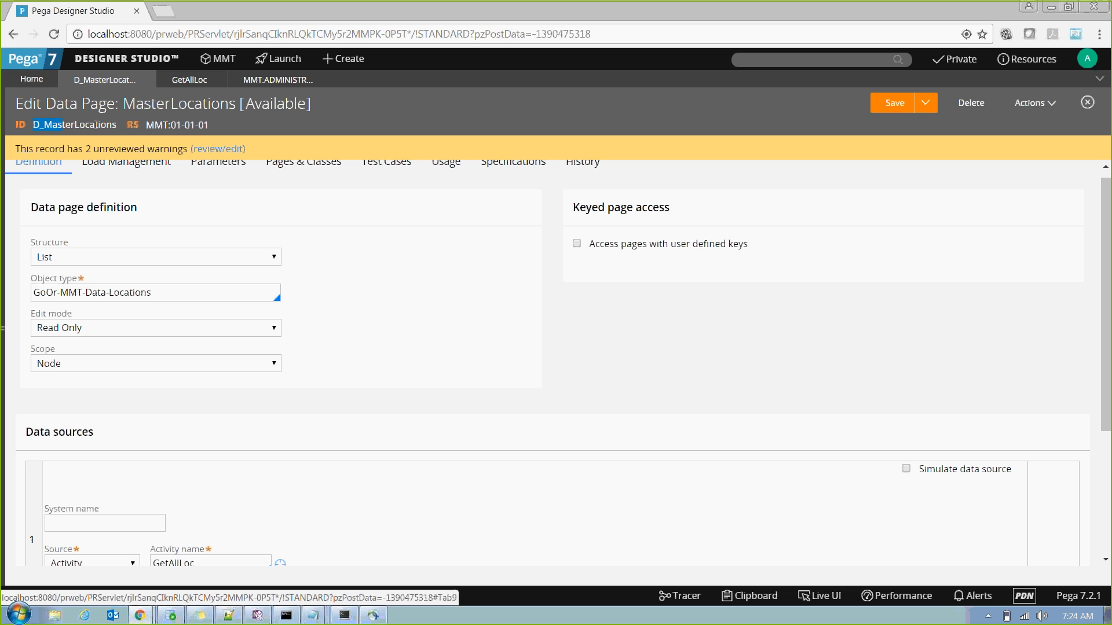
click(189, 79)
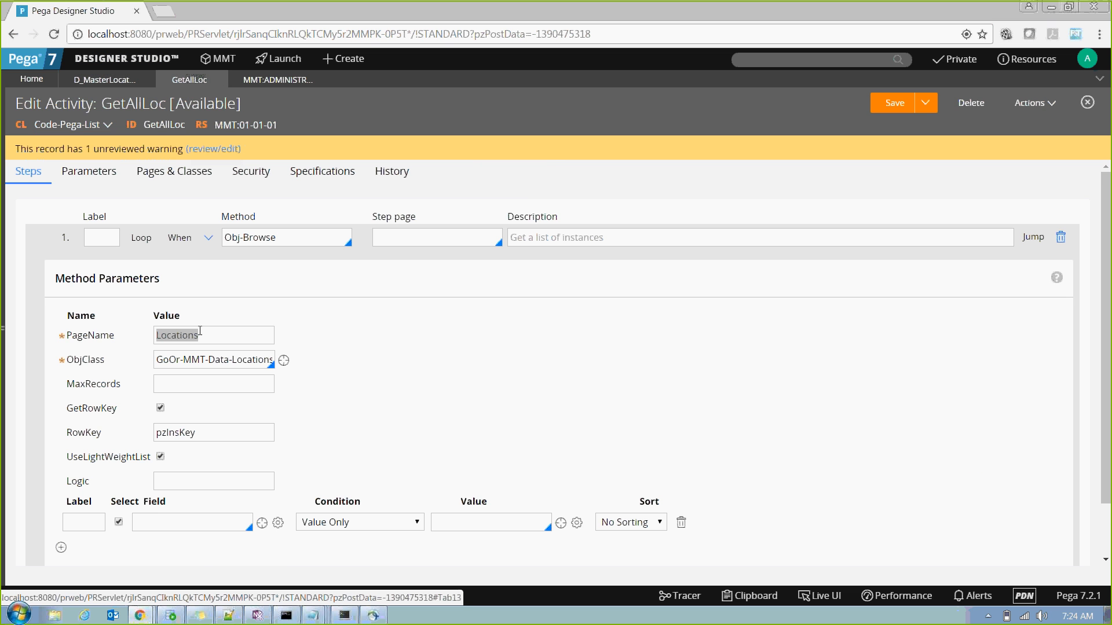
double_click(223, 335)
double_click(223, 336)
key(ctrl+v)
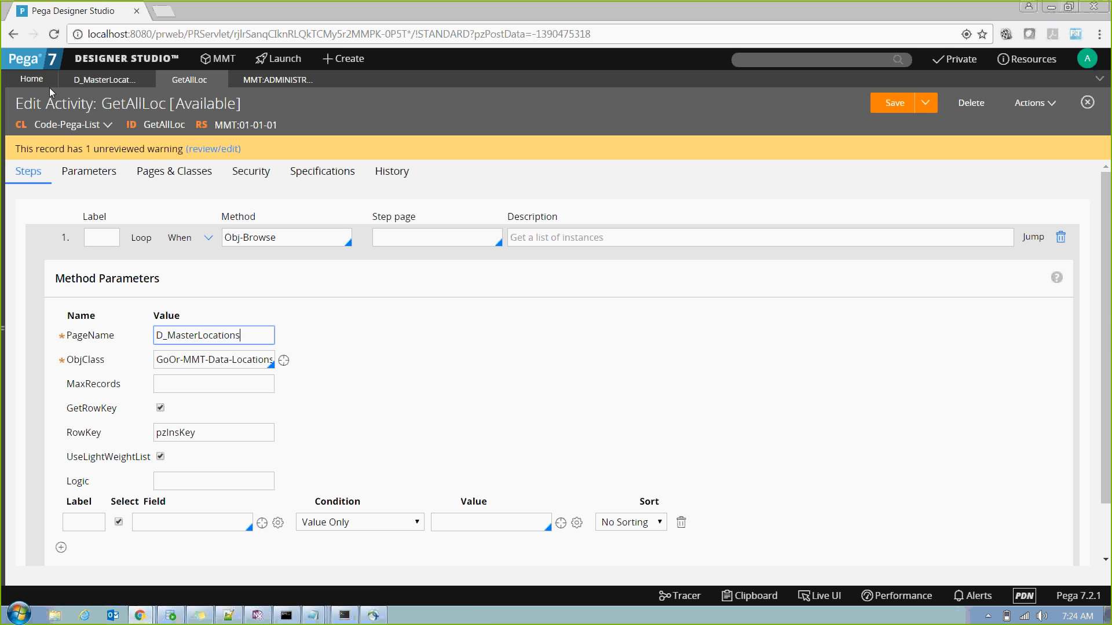
Step: Rerun the MasterLocations data page, flushing all instances before execution, to test the changed PageName in its source activity
click(76, 84)
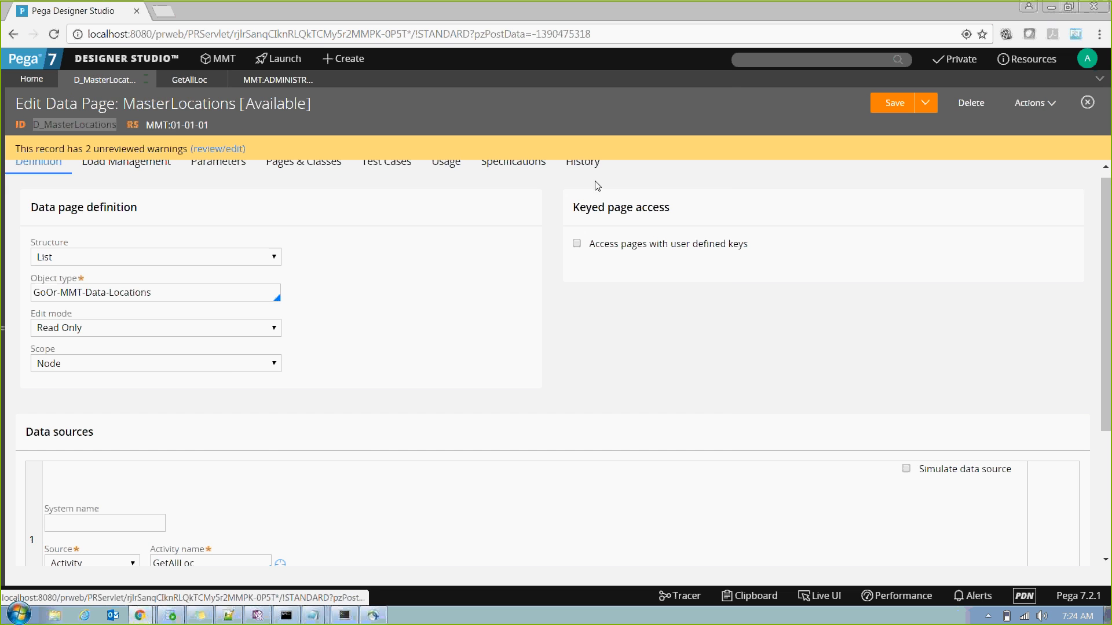
click(1039, 108)
click(1019, 119)
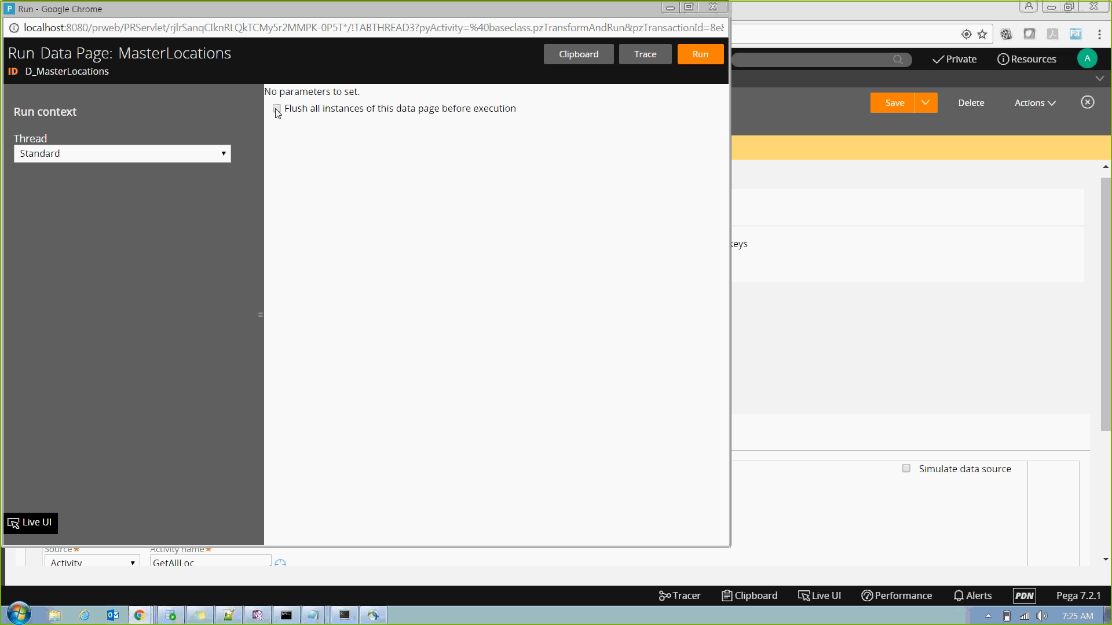
click(277, 110)
click(700, 58)
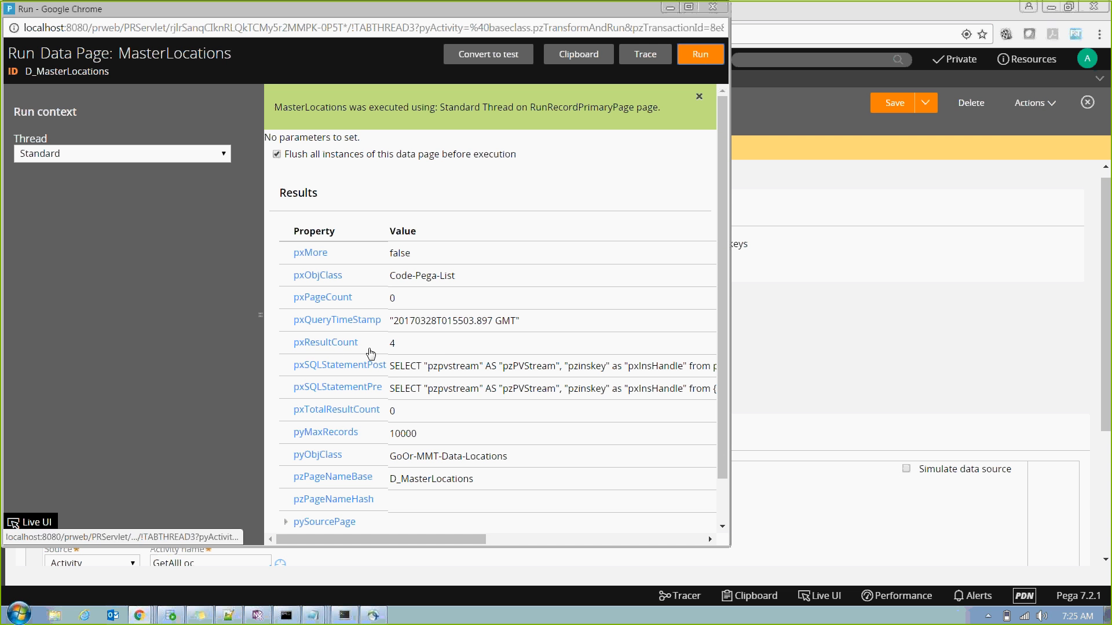
Step: Expand pxResults and its first entry in the MasterLocations run results, review the location values, and return to the data page
scroll(722, 259, down, 1)
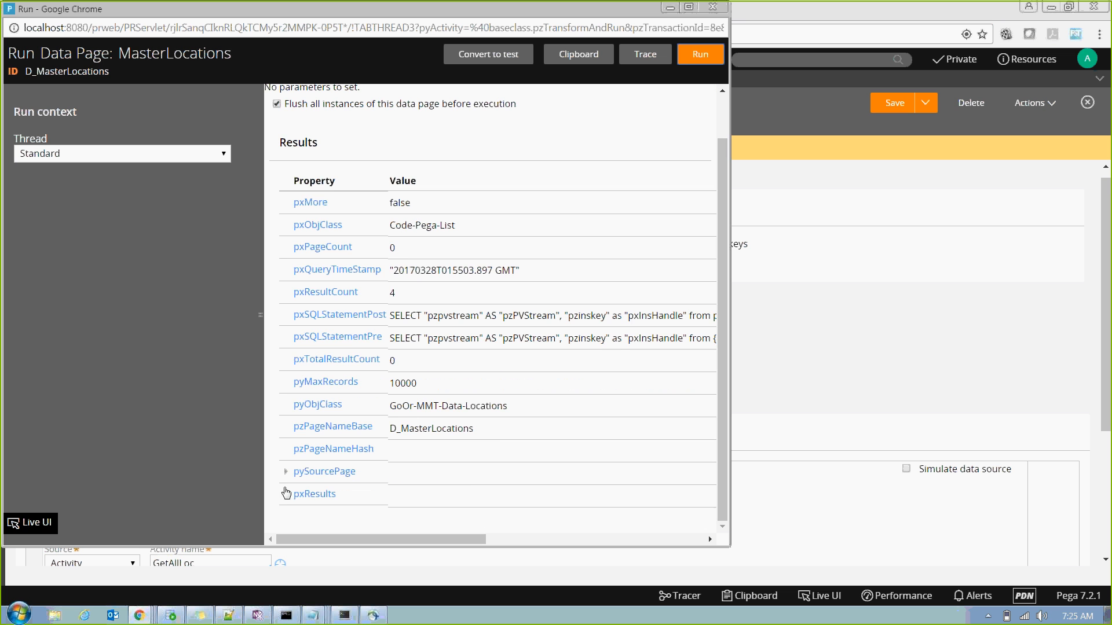
click(286, 494)
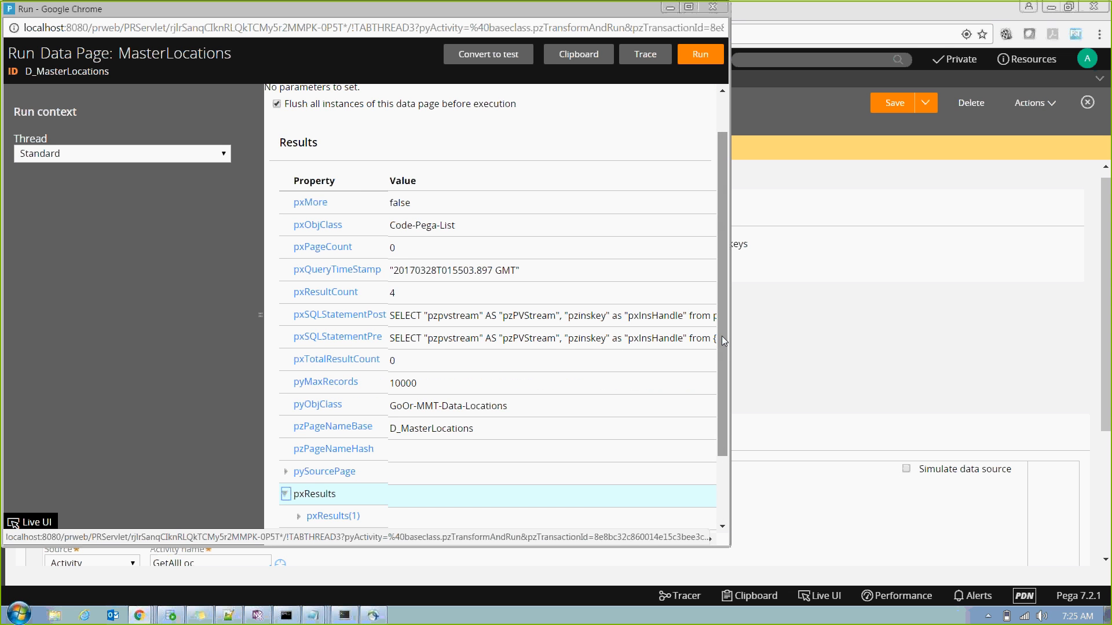
scroll(721, 345, down, 1)
scroll(722, 359, down, 2)
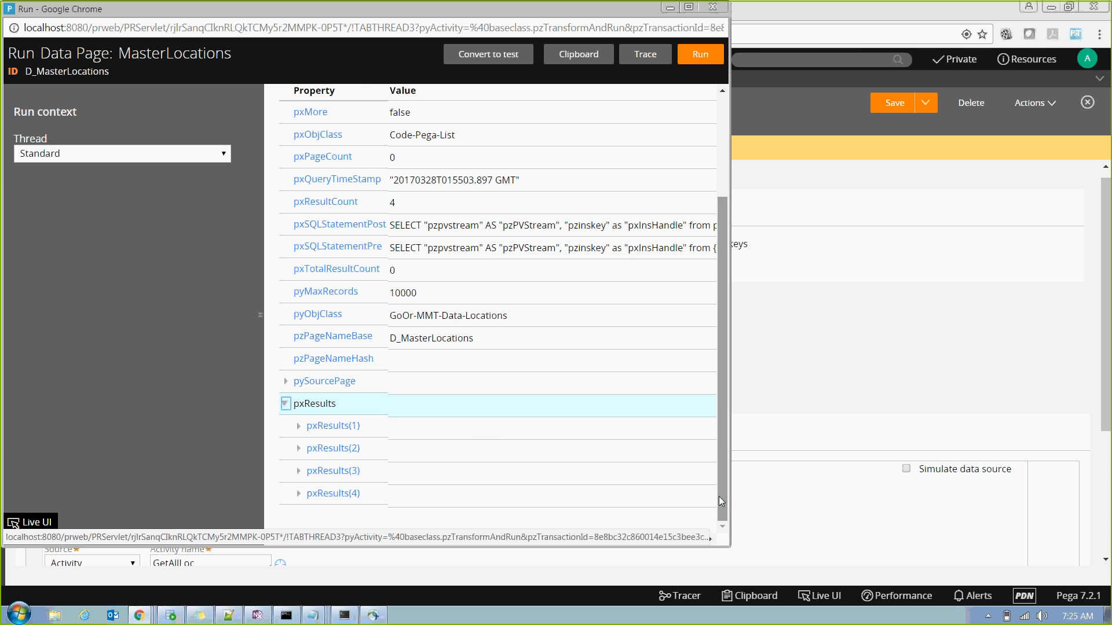
click(298, 426)
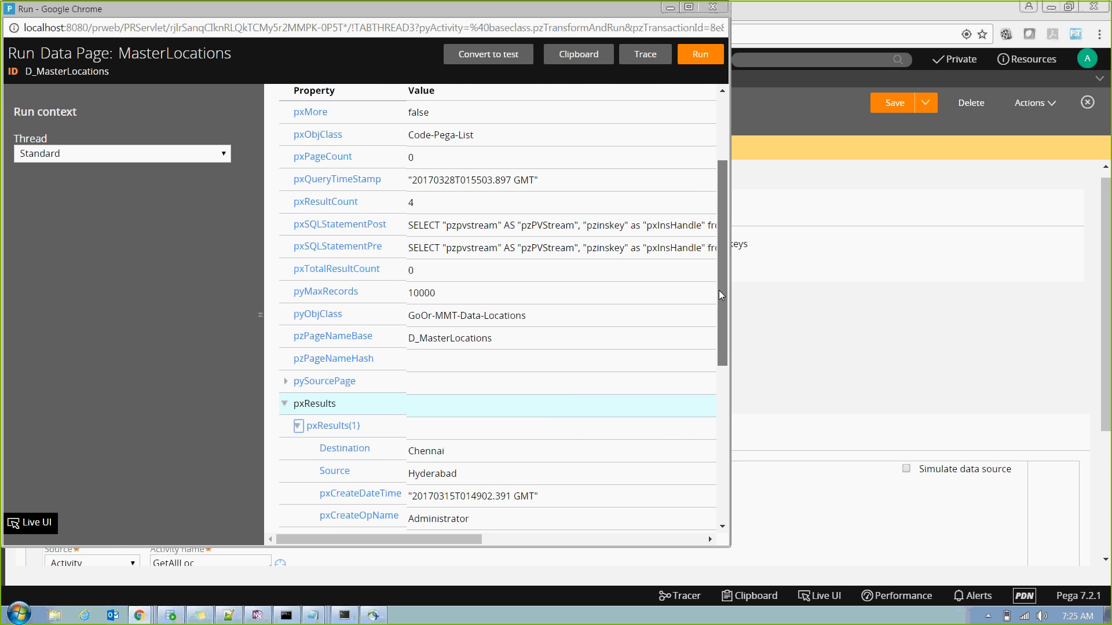
drag(718, 290, 723, 383)
click(815, 333)
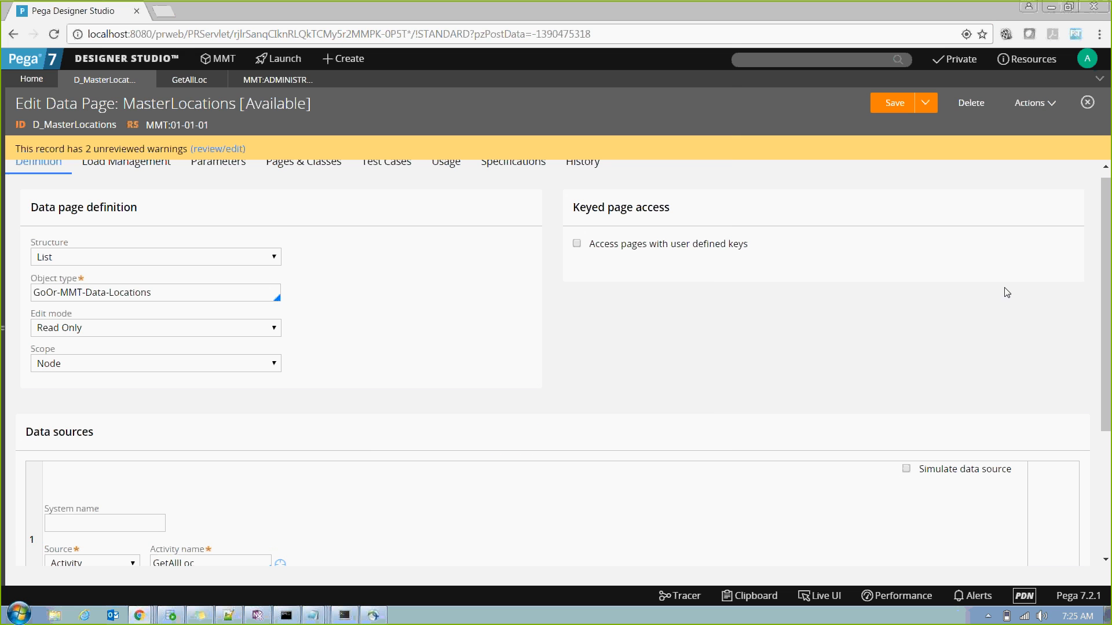
Step: Check the Obj-Browse PageName in the GetAllLoc activity, return to MasterLocations, and close the MMT:Administrators access group record
click(175, 89)
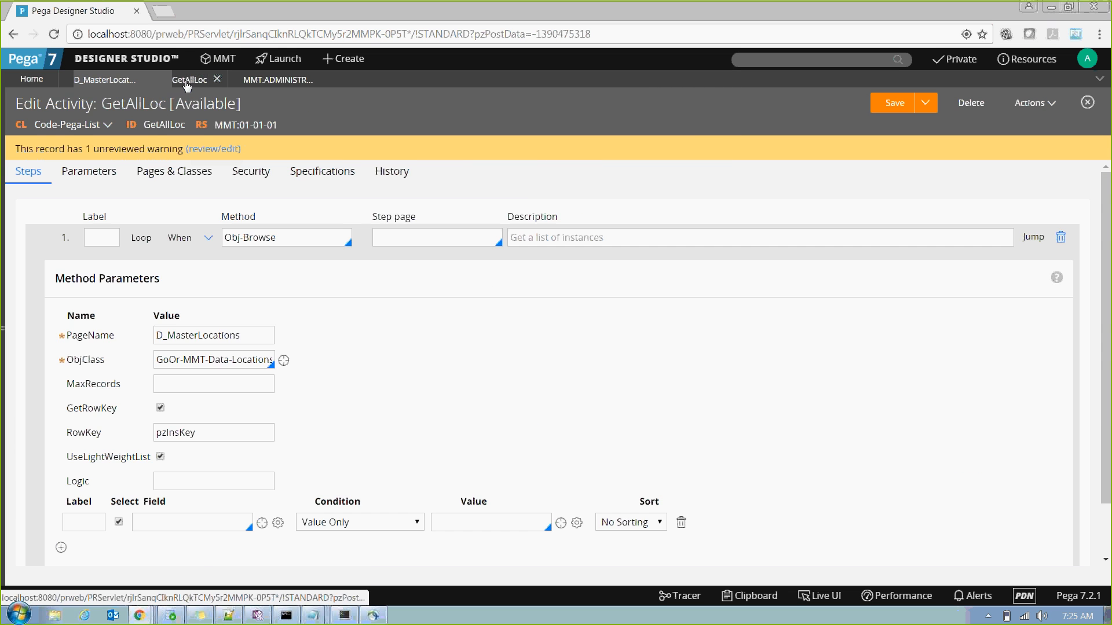
click(268, 342)
drag(268, 342, 48, 337)
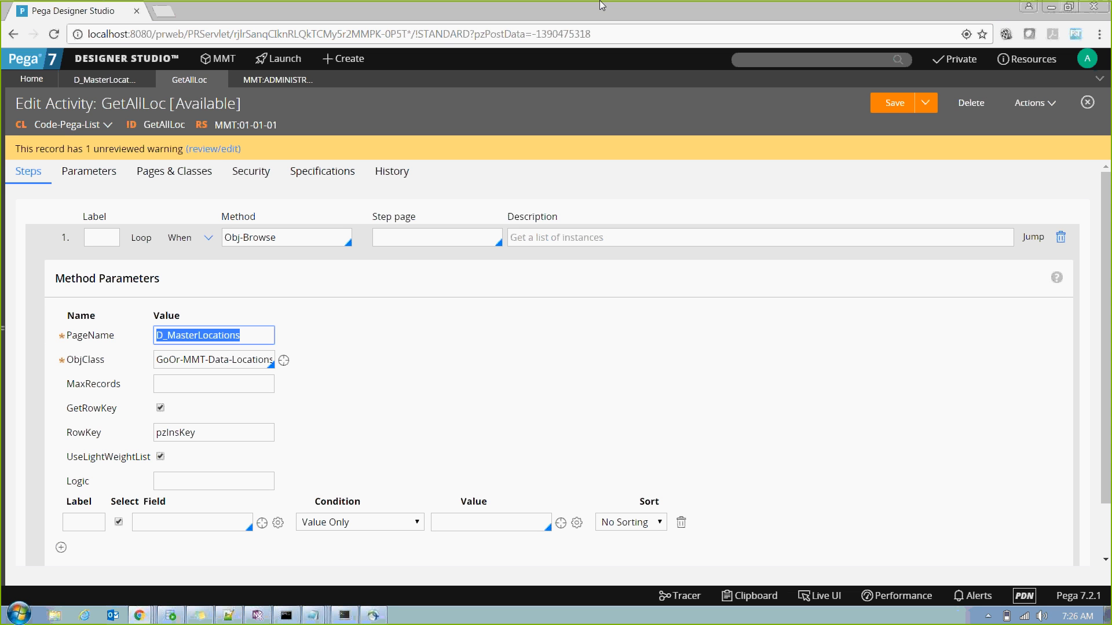
click(97, 82)
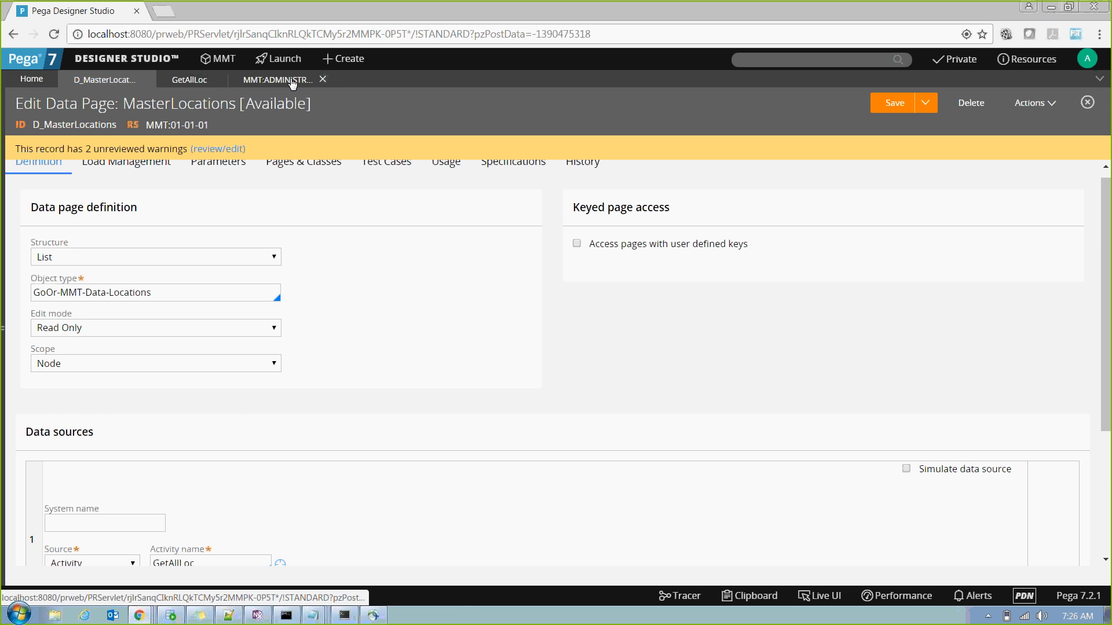
click(322, 79)
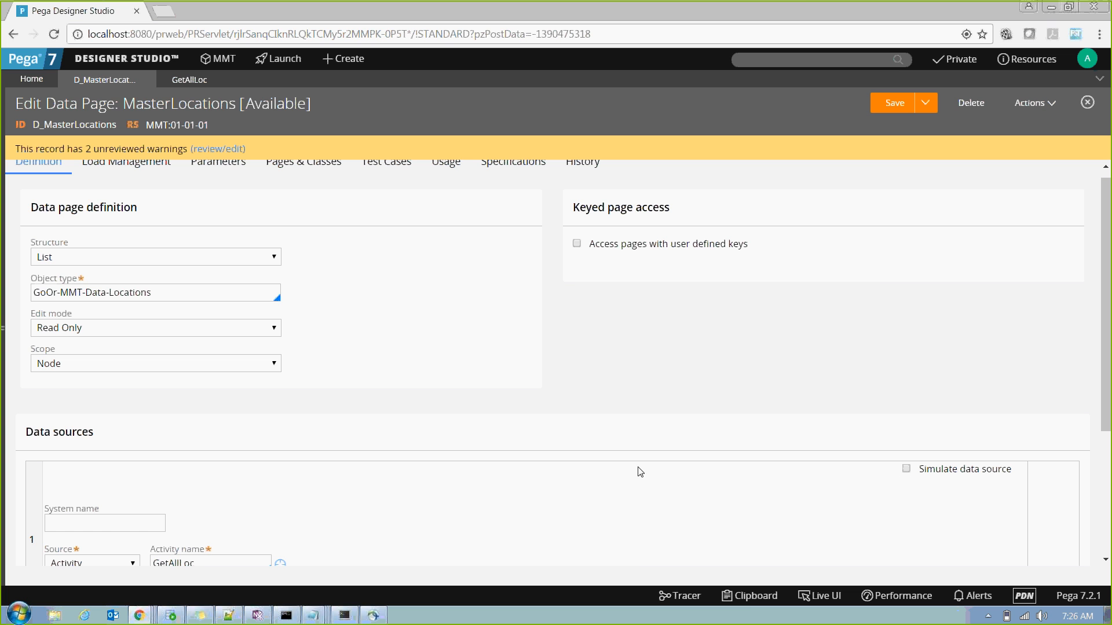
Step: Open the Clipboard on the Standard thread and expand the node-level data pages
click(750, 596)
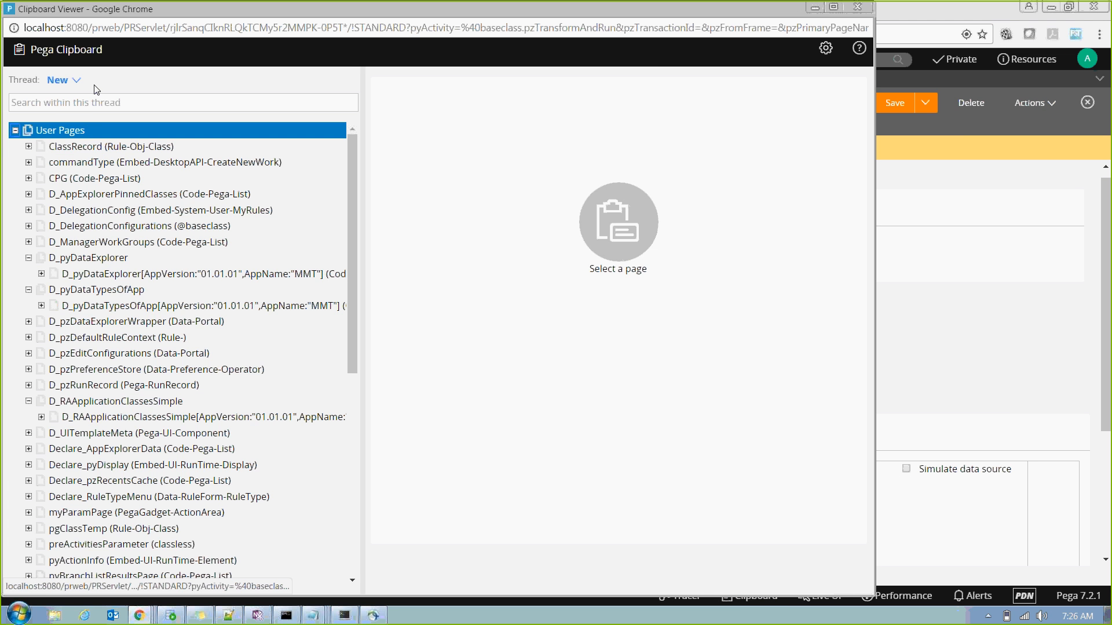
click(68, 81)
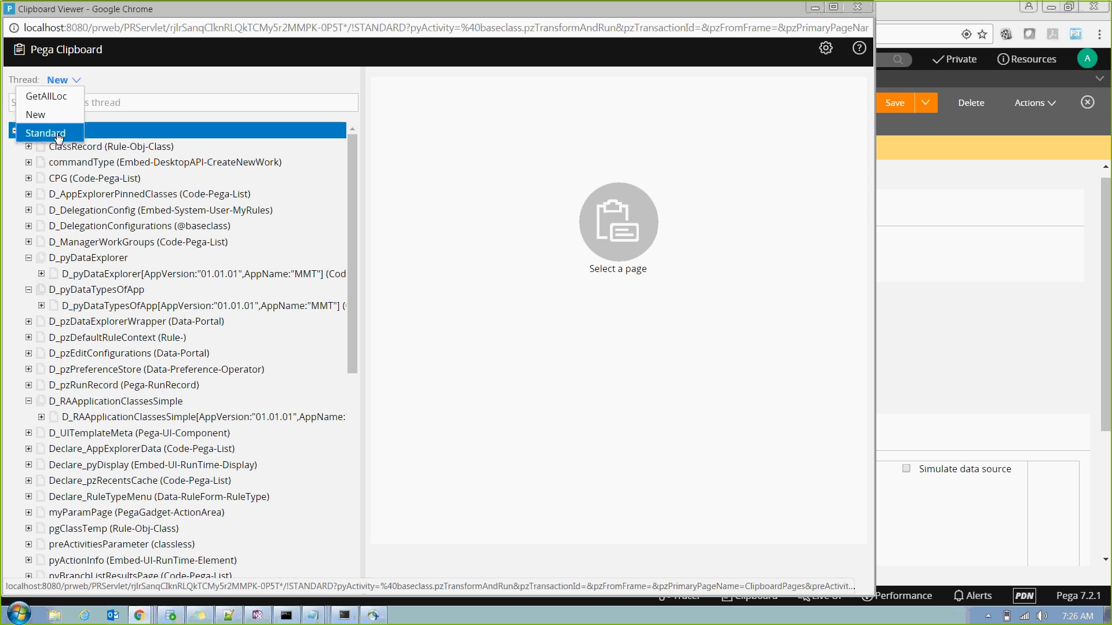
click(44, 129)
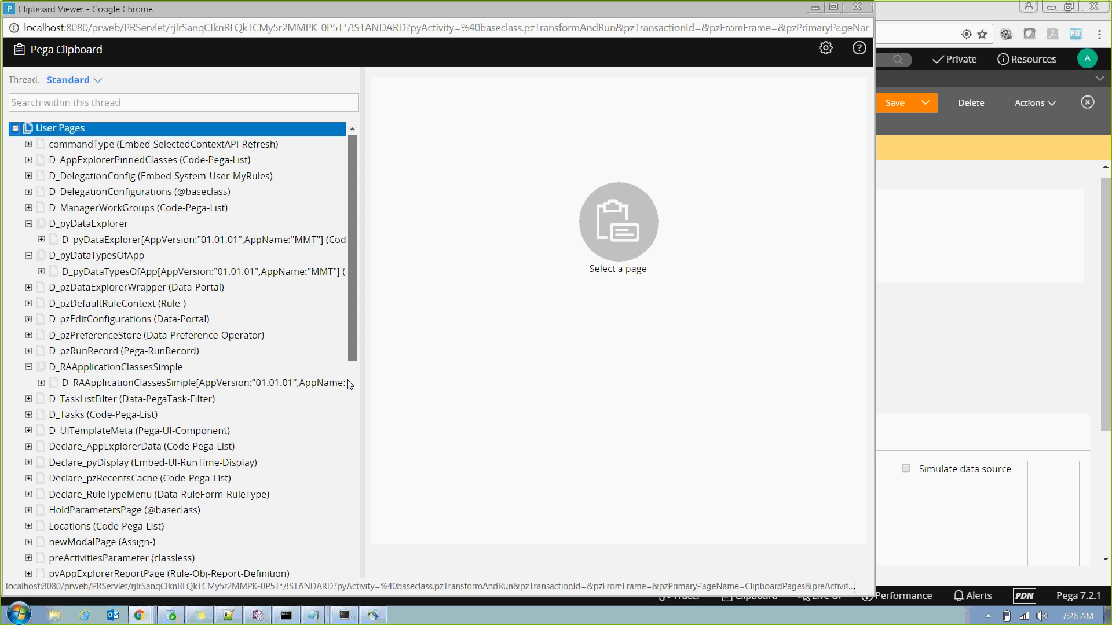
drag(351, 199, 351, 384)
scroll(351, 432, down, 2)
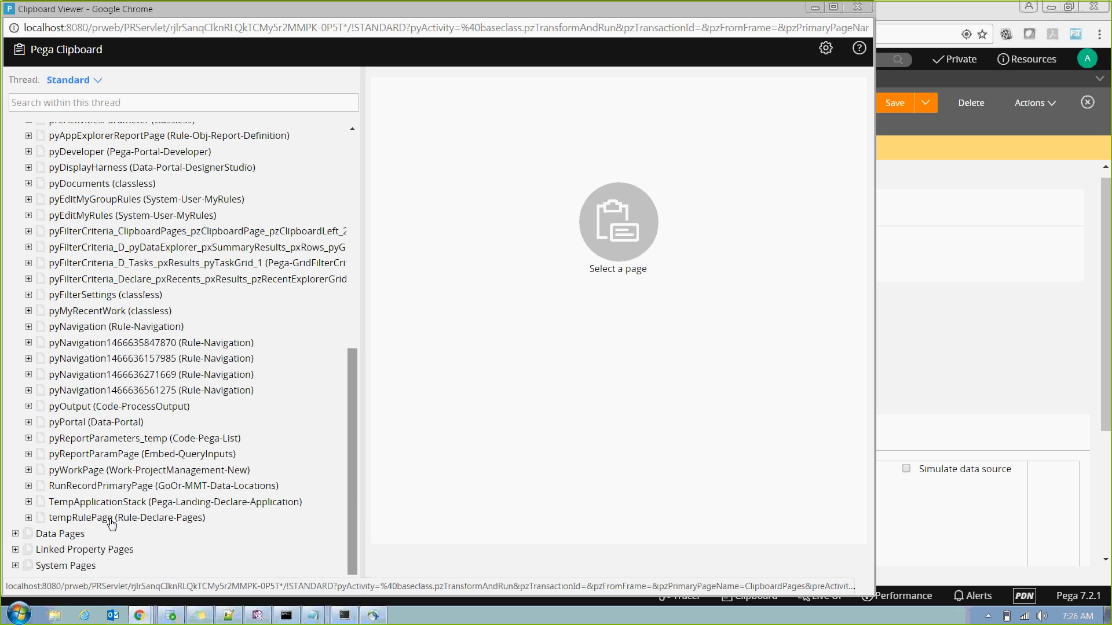
click(15, 534)
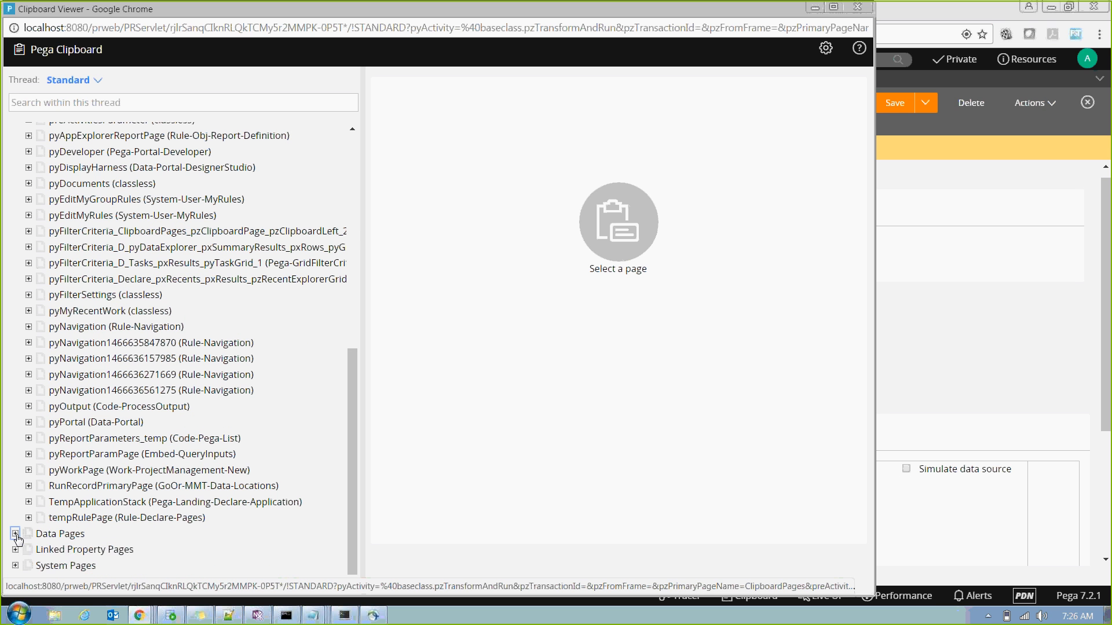
scroll(354, 453, down, 1)
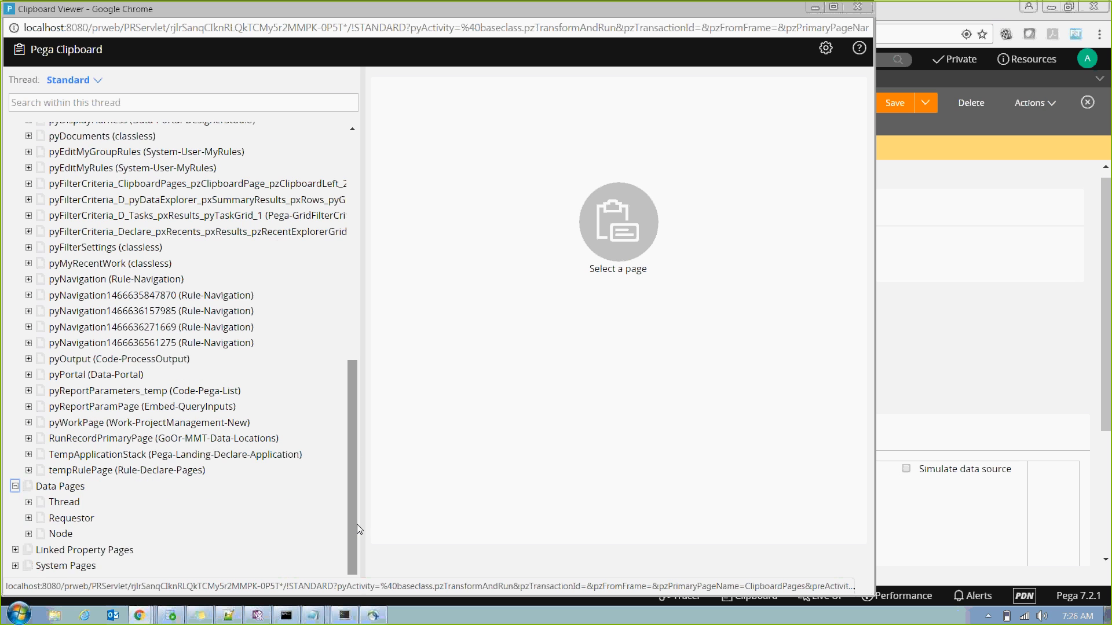
click(28, 535)
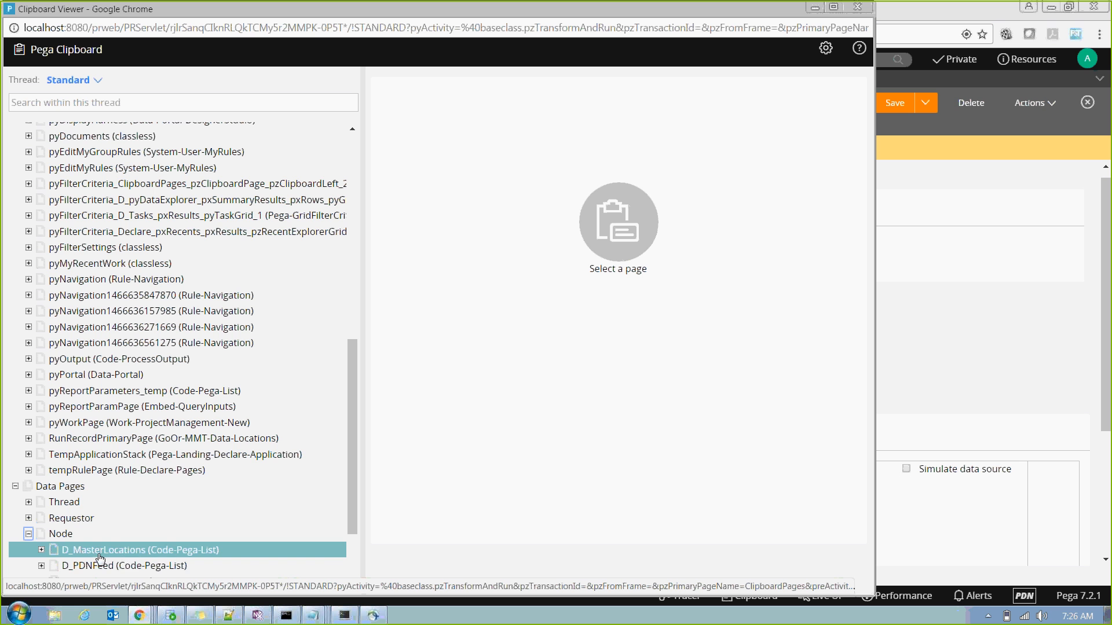
Step: Expand D_MasterLocations down to its pxResults, inspect the properties of pxResults(1), and close the Clipboard
click(41, 550)
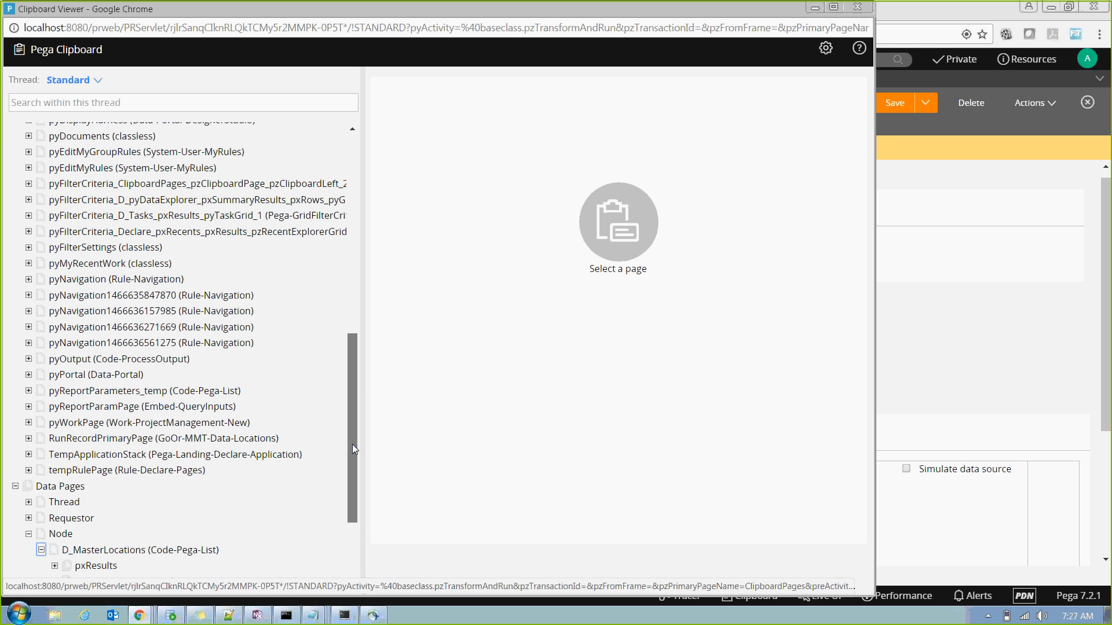
drag(352, 444, 345, 529)
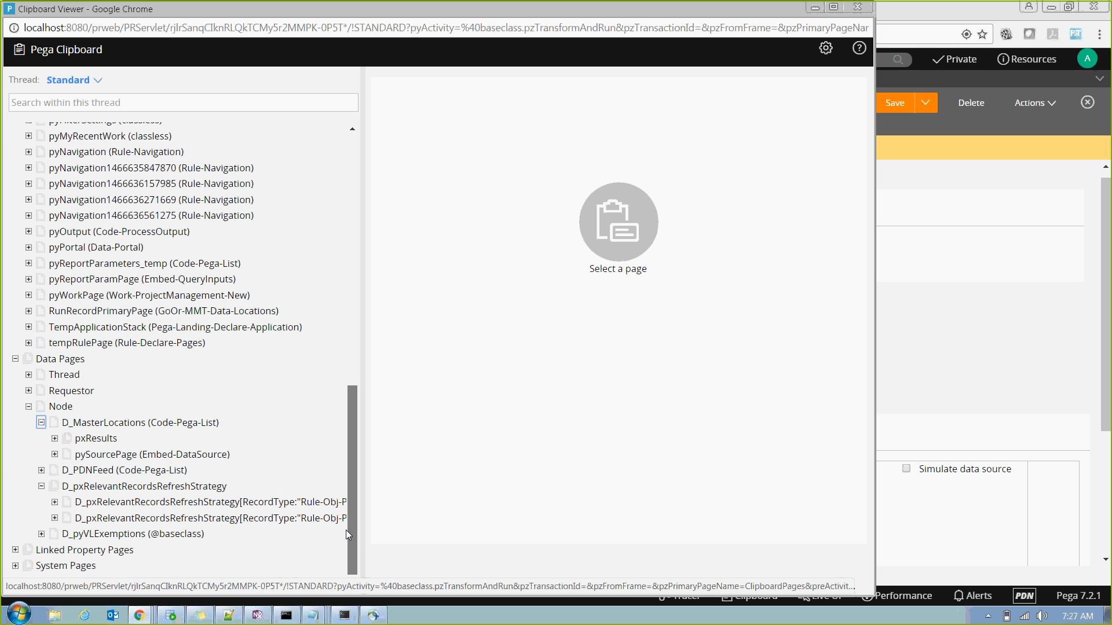
click(54, 439)
click(68, 454)
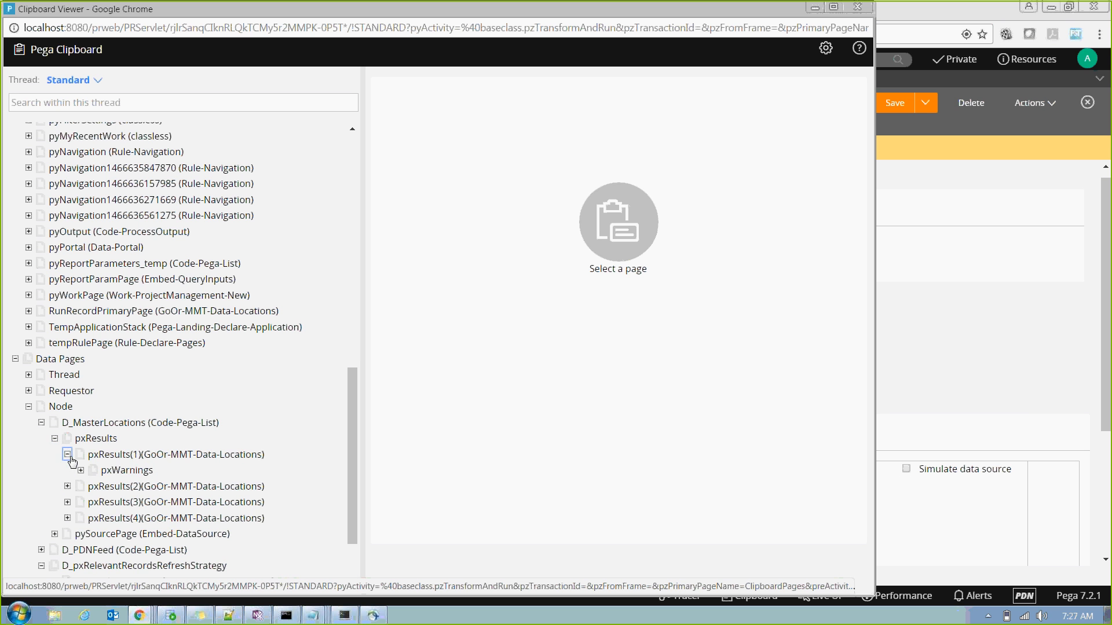
click(121, 458)
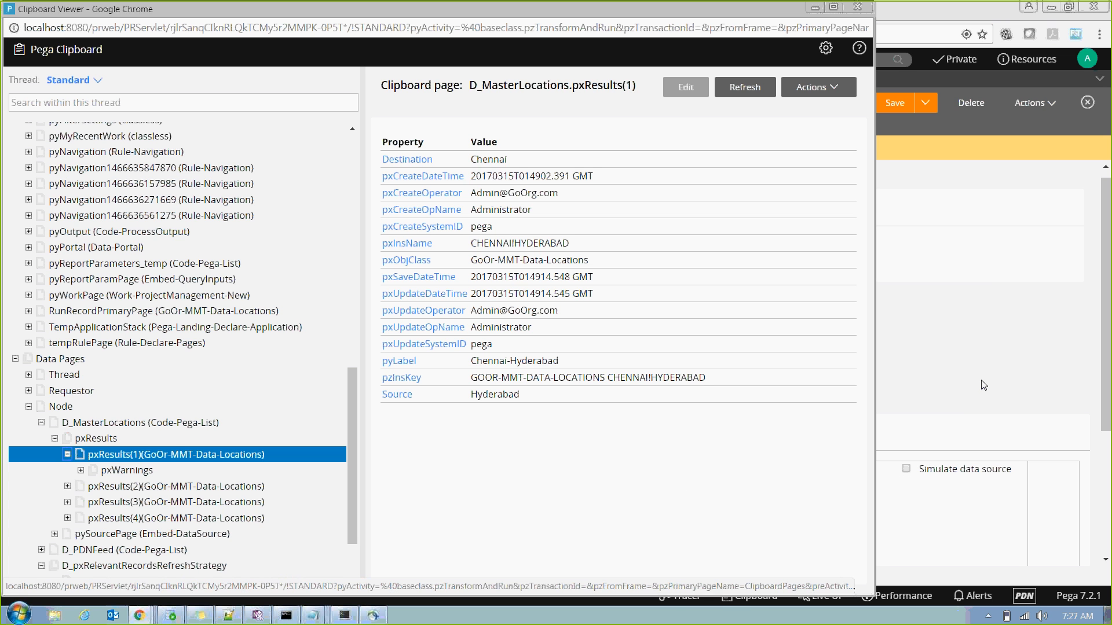
key(alt+F4)
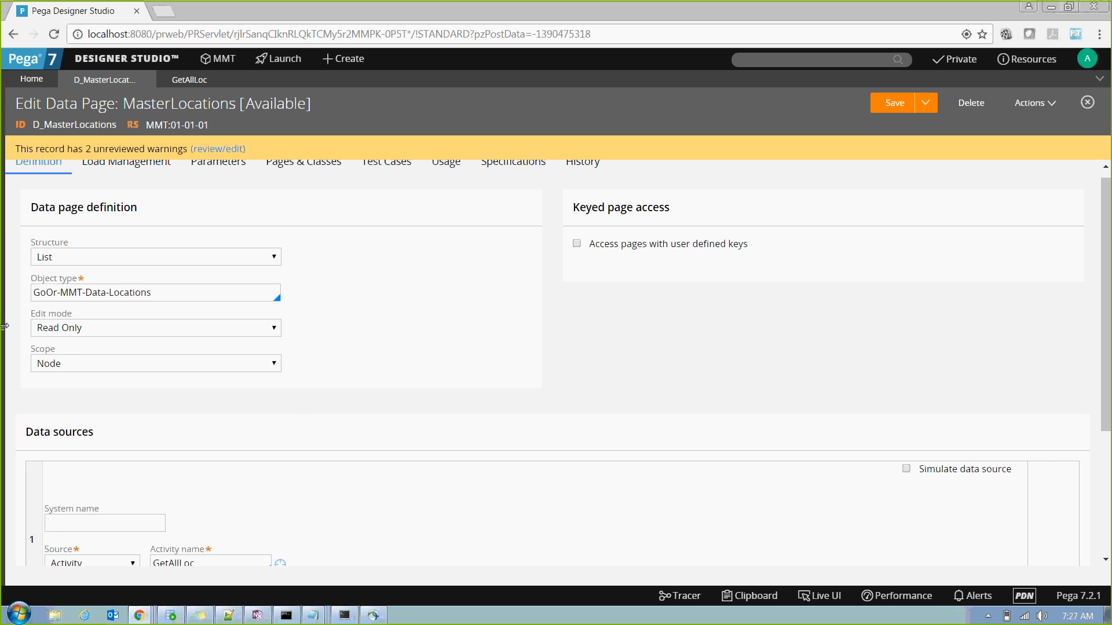
Step: Open the BusBooking section from the recent items and insert a Repeating Layout of type Grid above the existing dynamic layout
mouse_move(2, 331)
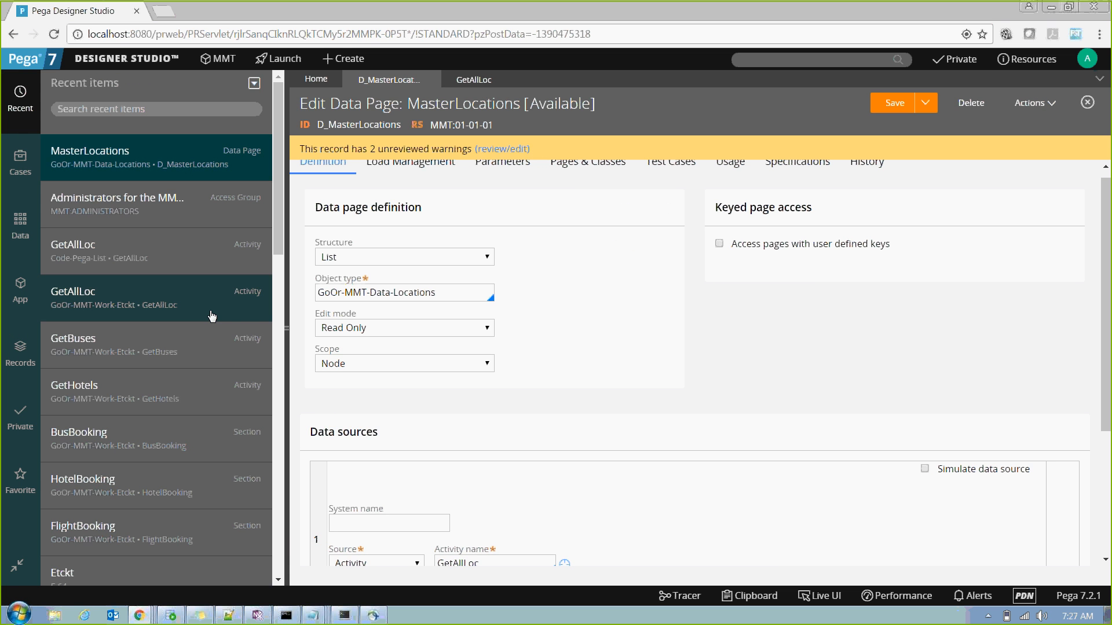
click(82, 442)
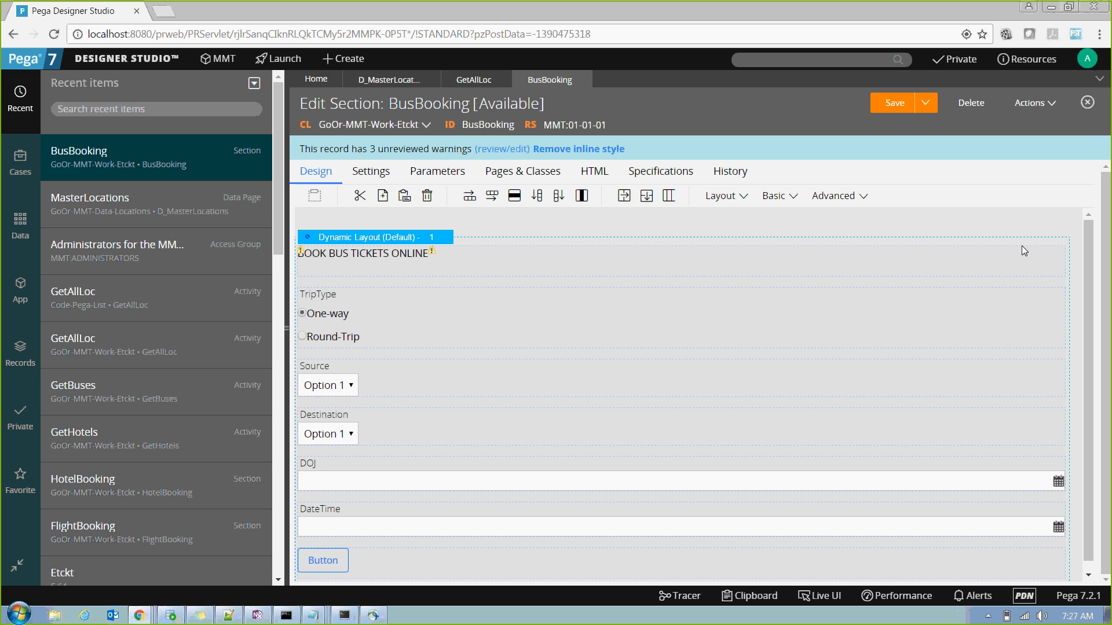
click(725, 197)
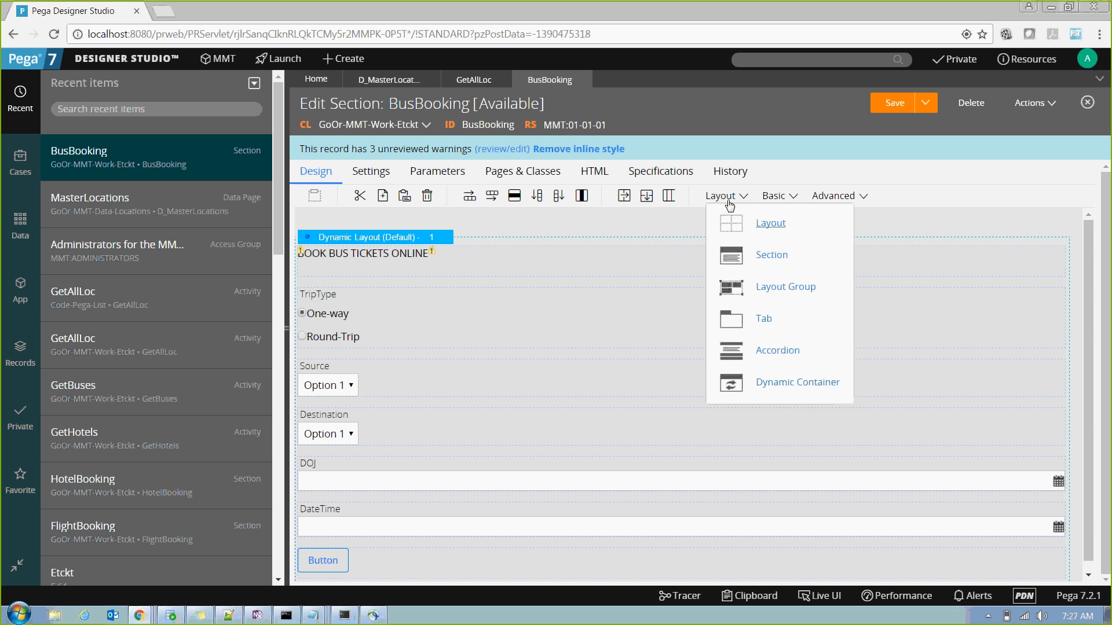
drag(770, 230, 494, 238)
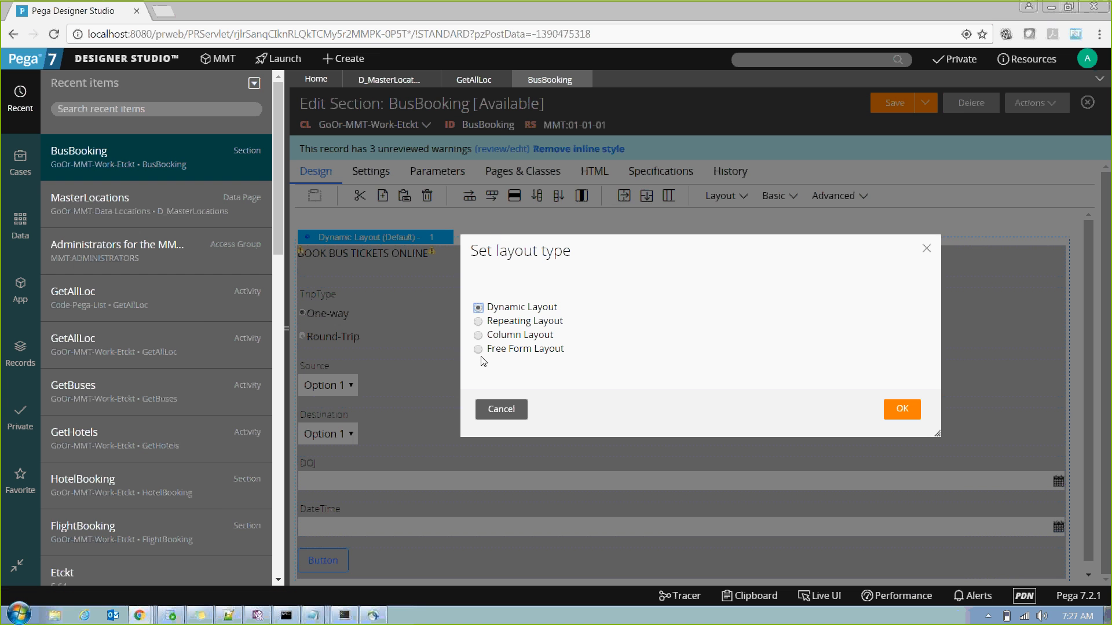
click(478, 322)
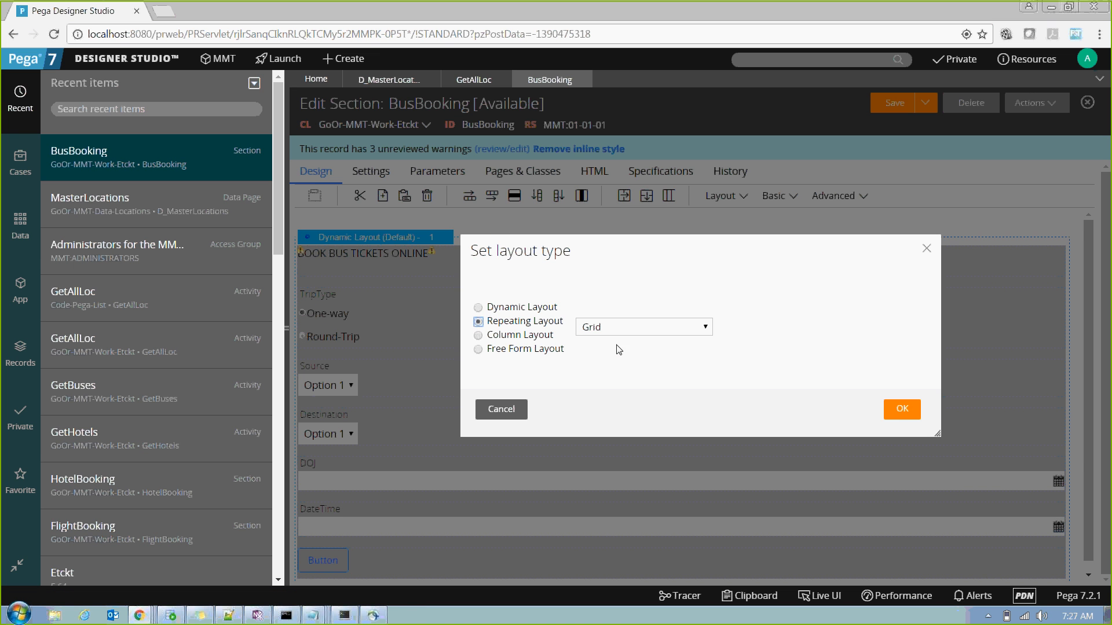
click(905, 410)
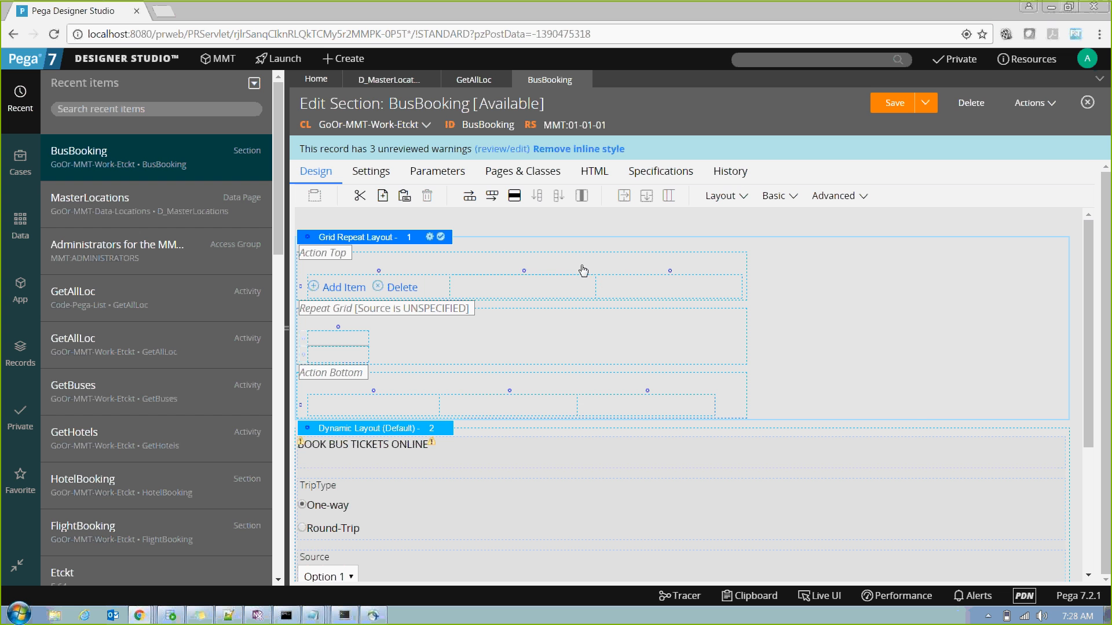
Step: Set the grid repeat layout's source to Data Page with D_MasterLocations as the data page, and submit the layout properties
click(430, 238)
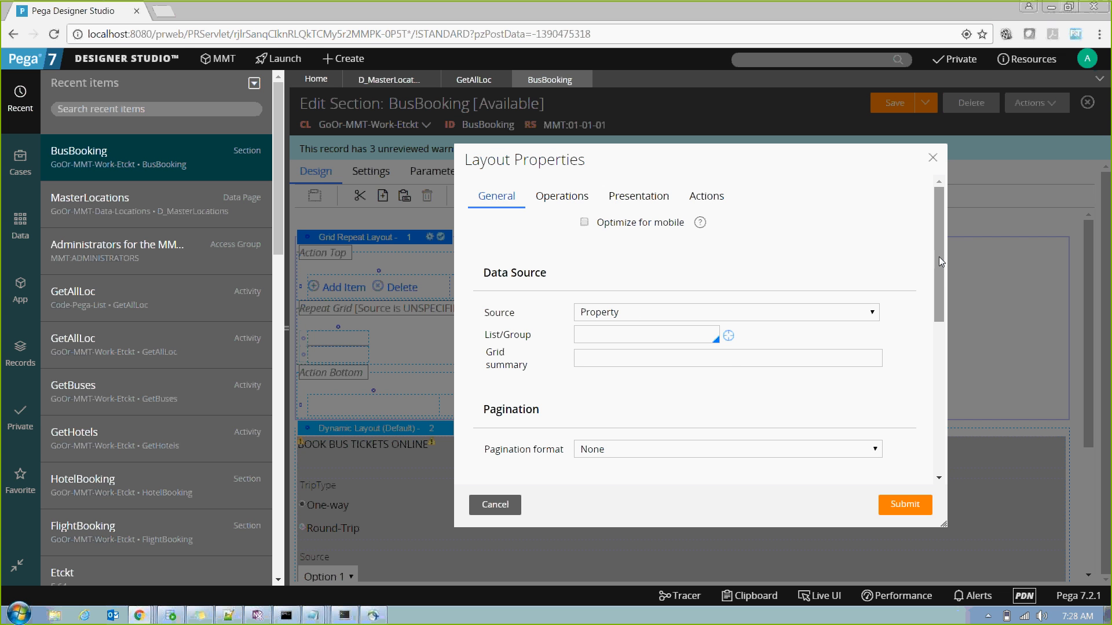
mouse_move(939, 255)
mouse_down()
mouse_move(937, 360)
mouse_move(954, 244)
mouse_up()
click(626, 311)
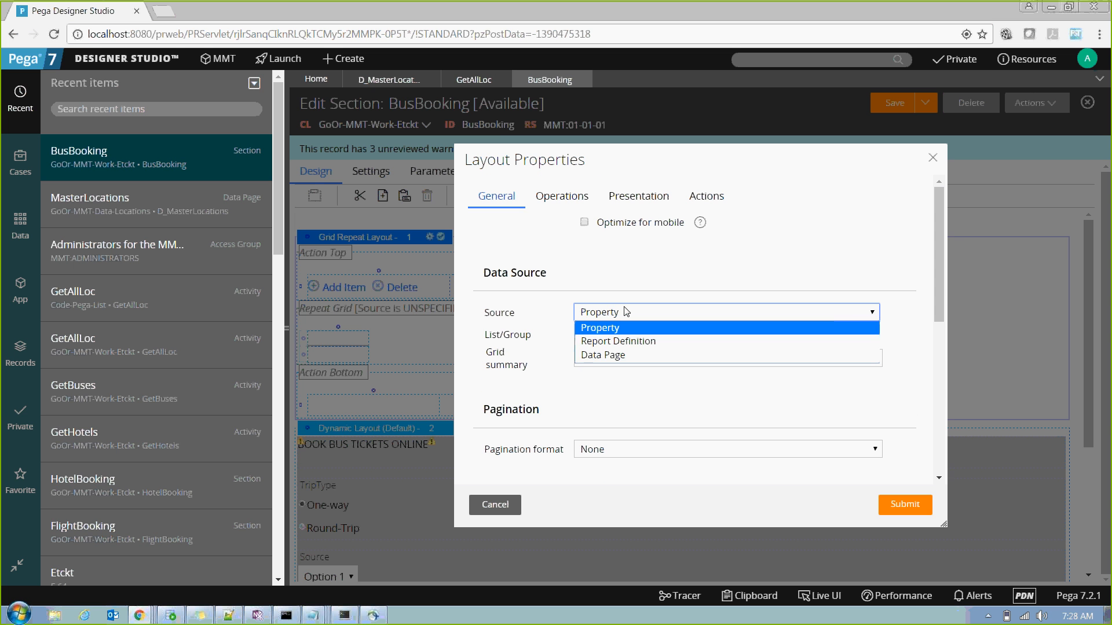
click(605, 355)
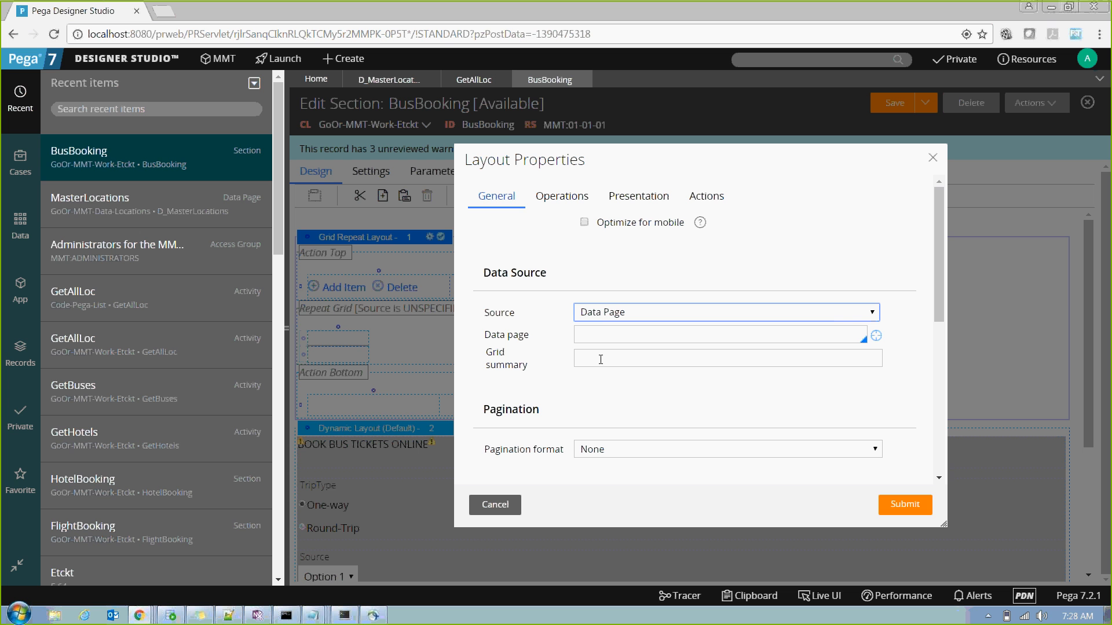
click(618, 338)
text(D)
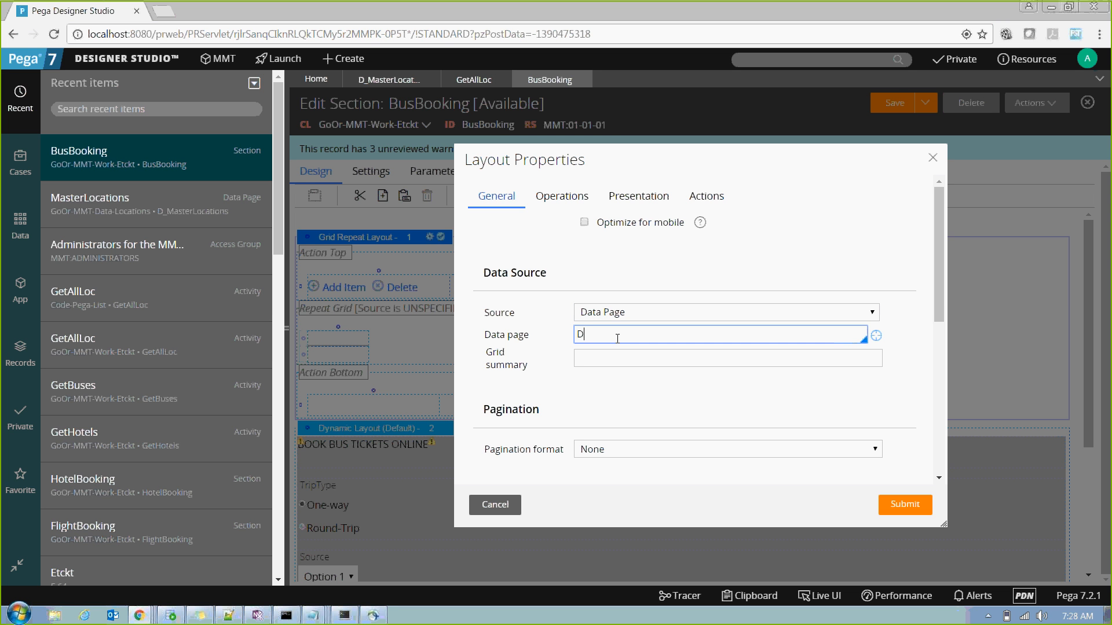
text(_M)
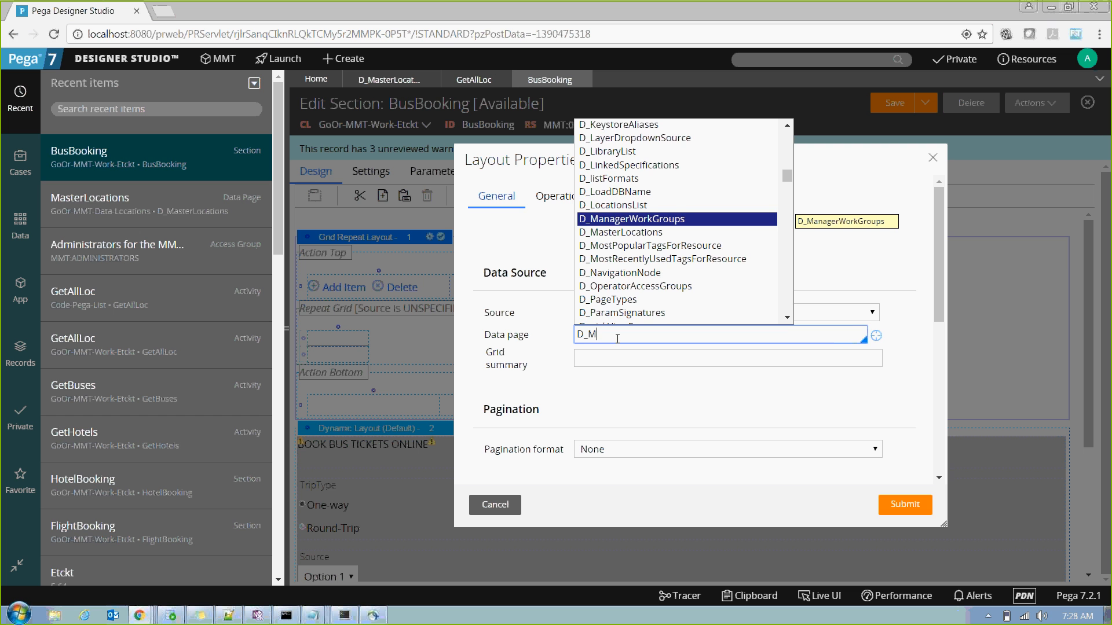
key(Down)
key(Return)
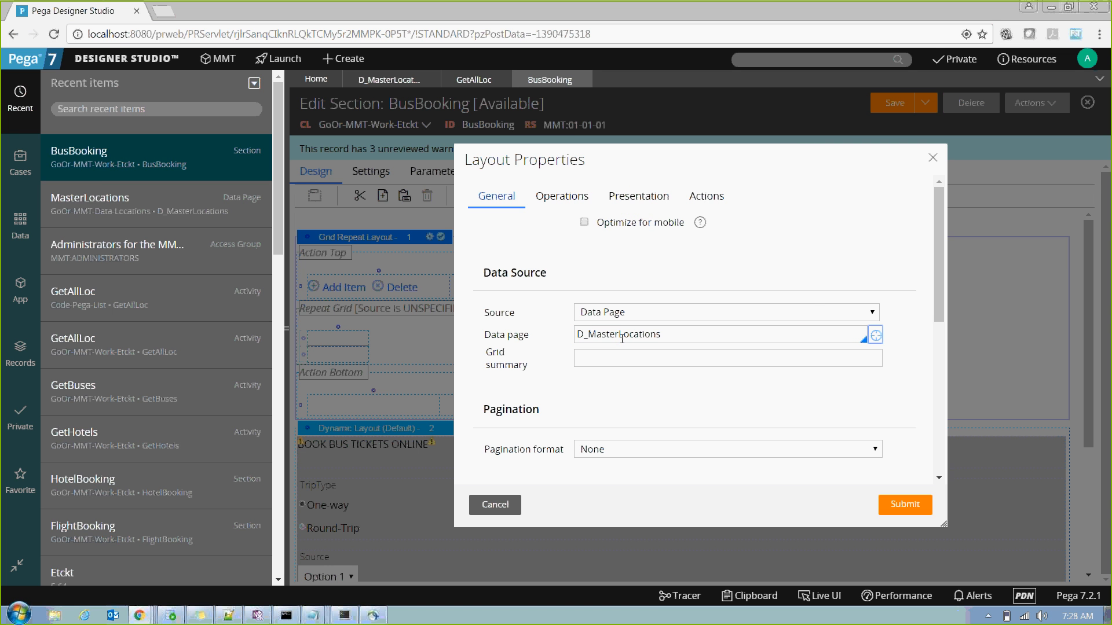
drag(933, 294, 947, 457)
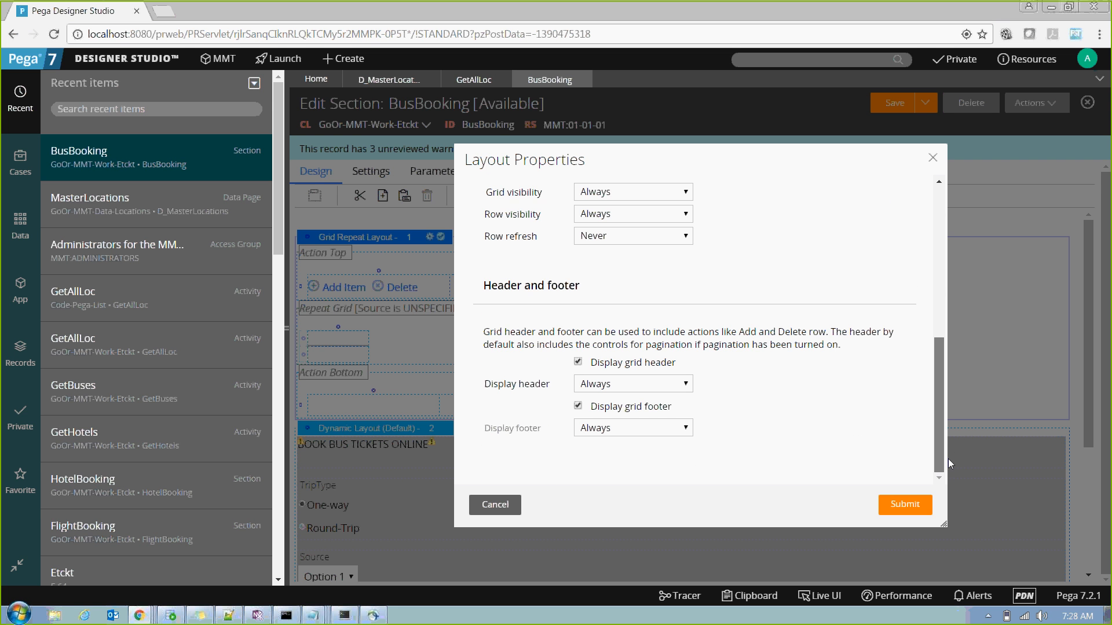
click(903, 506)
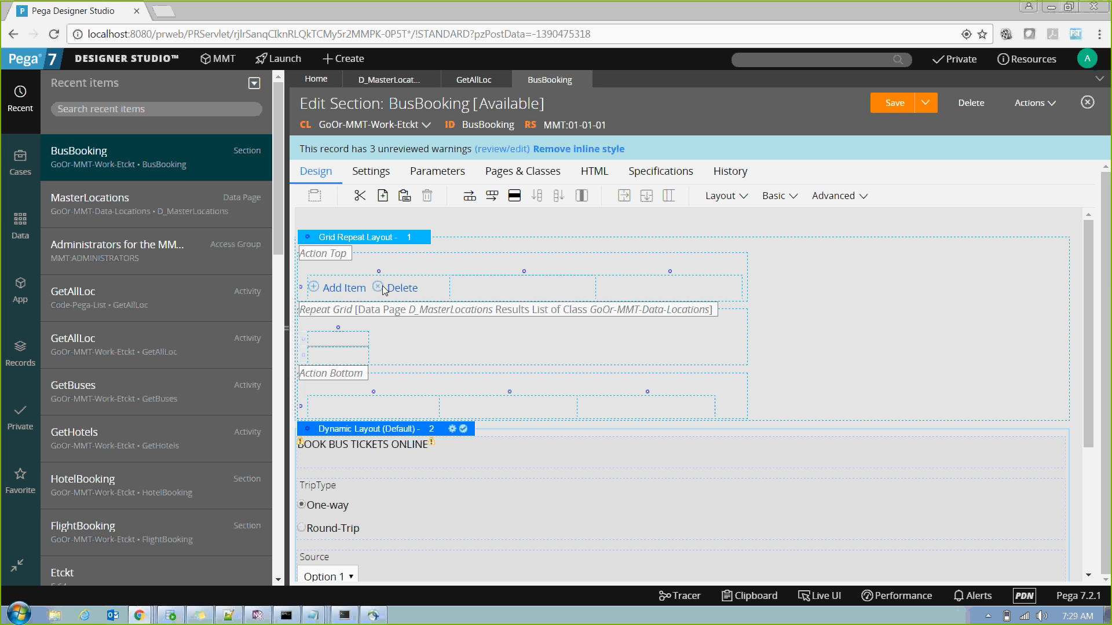
Step: Open the grid repeat layout's properties and turn off the display of both the grid header and the grid footer
click(405, 239)
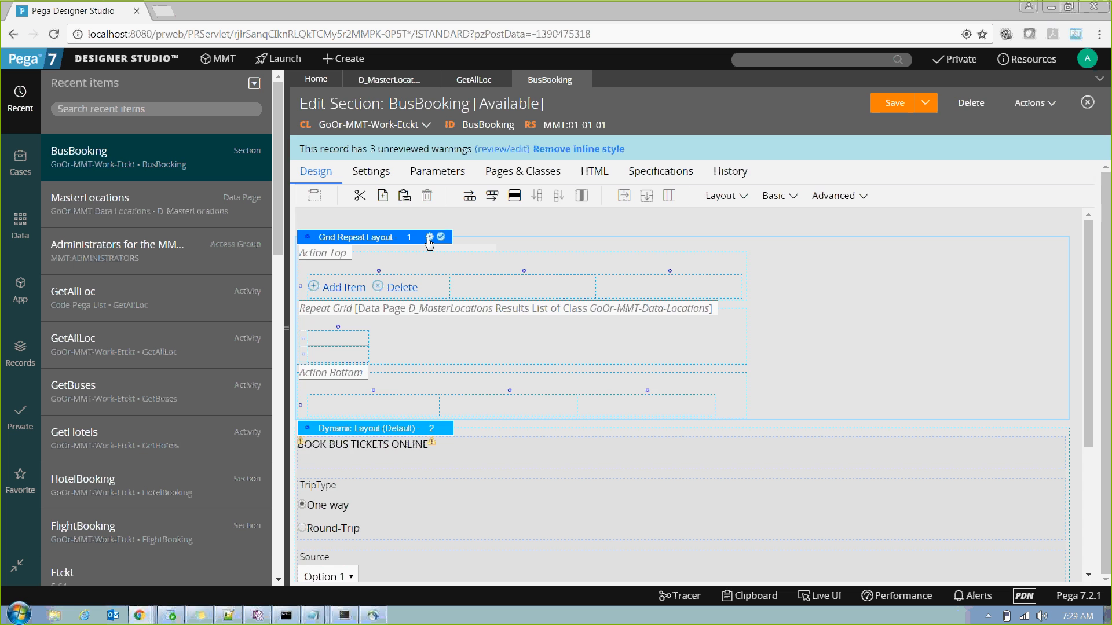
click(428, 239)
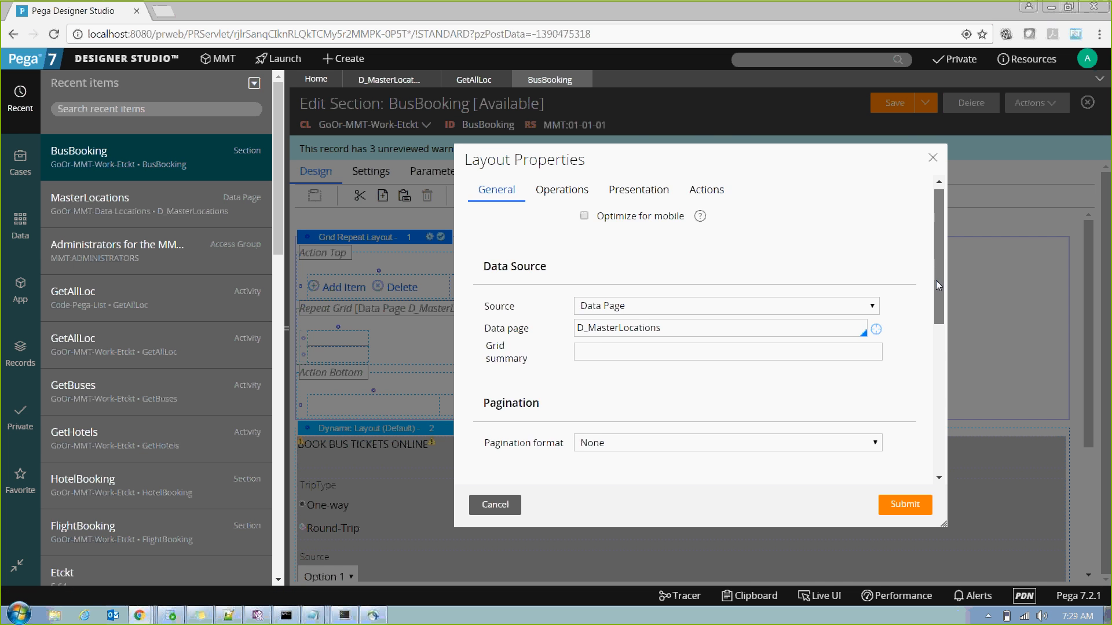
drag(939, 285, 936, 403)
click(578, 377)
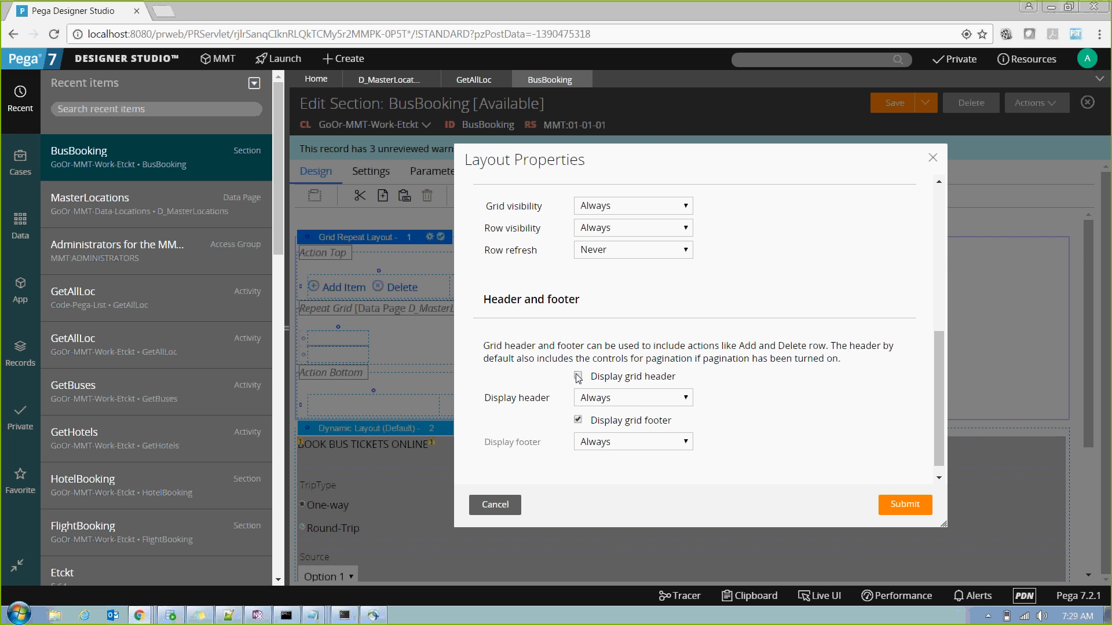
click(580, 407)
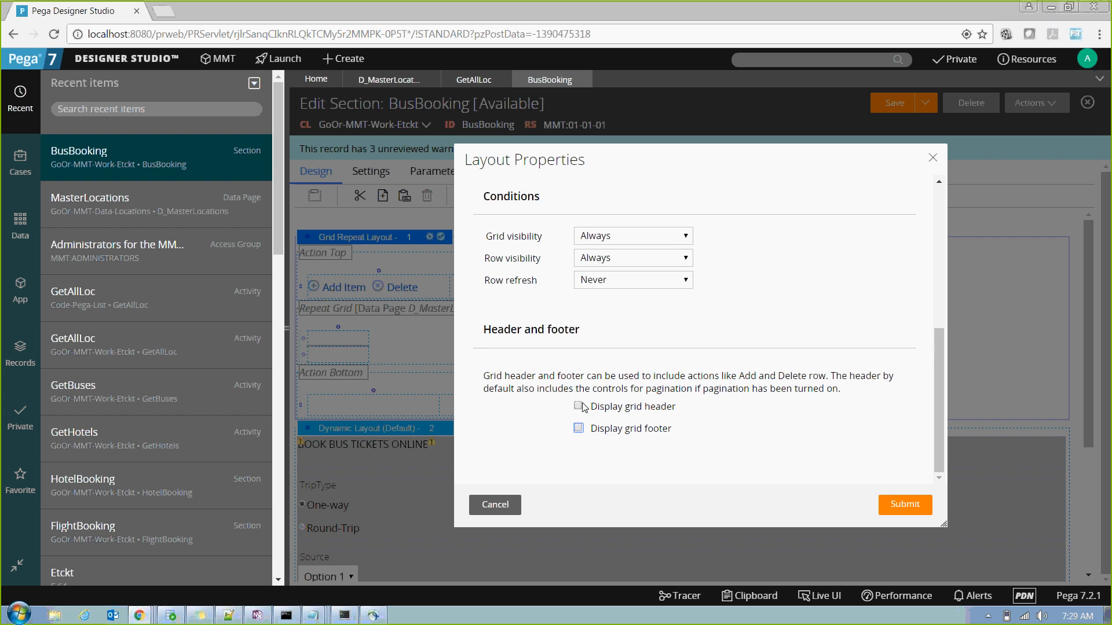
Step: Set the grid's pagination format to Page 1,2,3 ... with a page size of 10 rows
drag(935, 357, 939, 290)
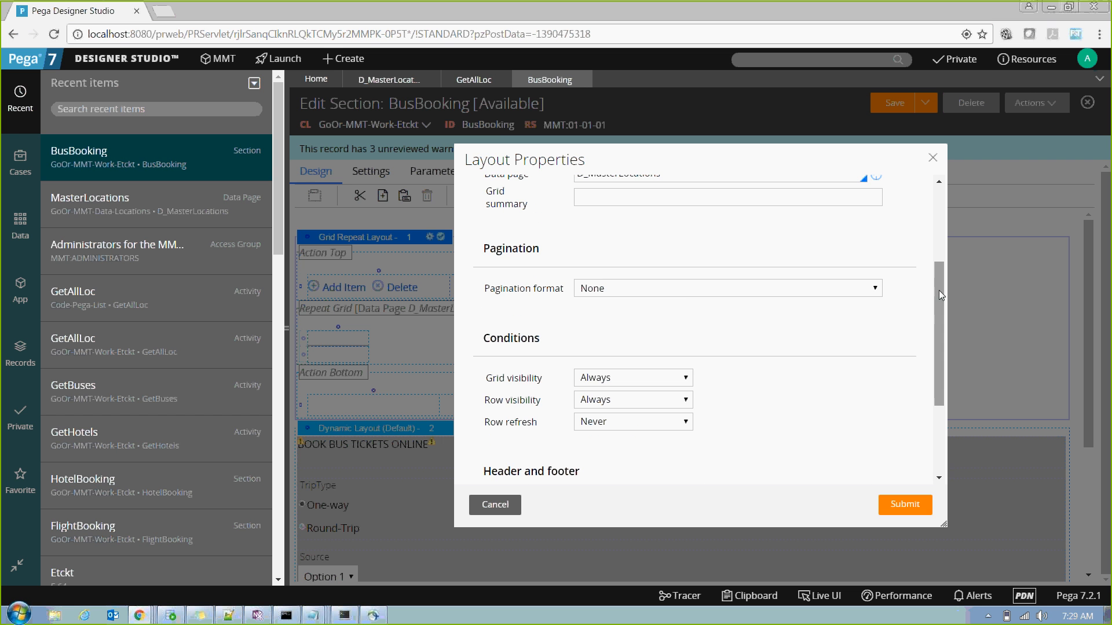
click(606, 290)
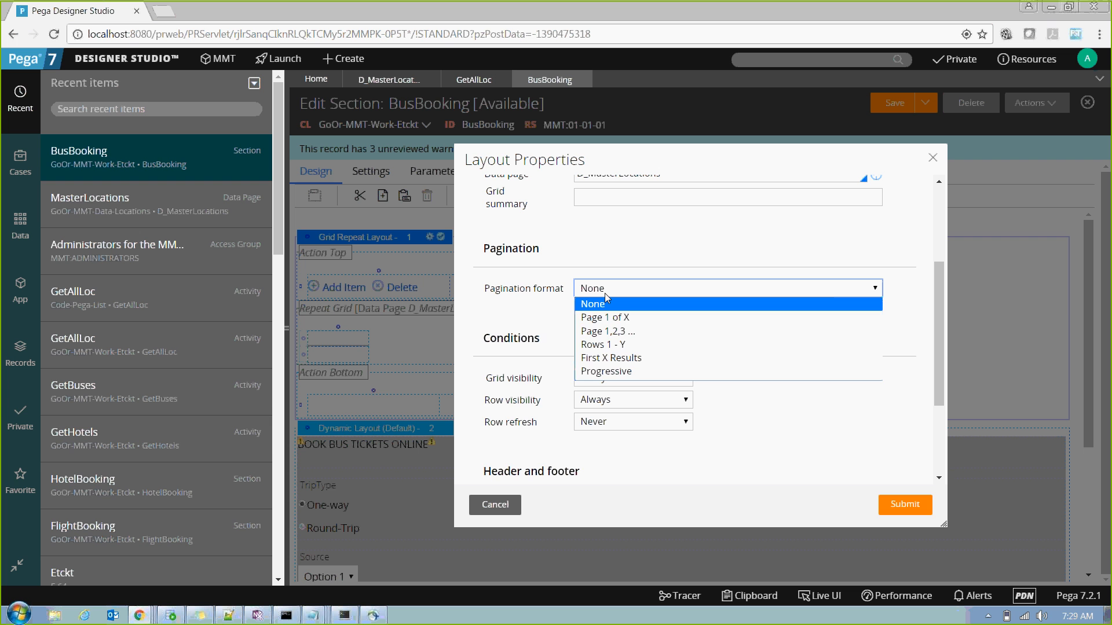
click(601, 331)
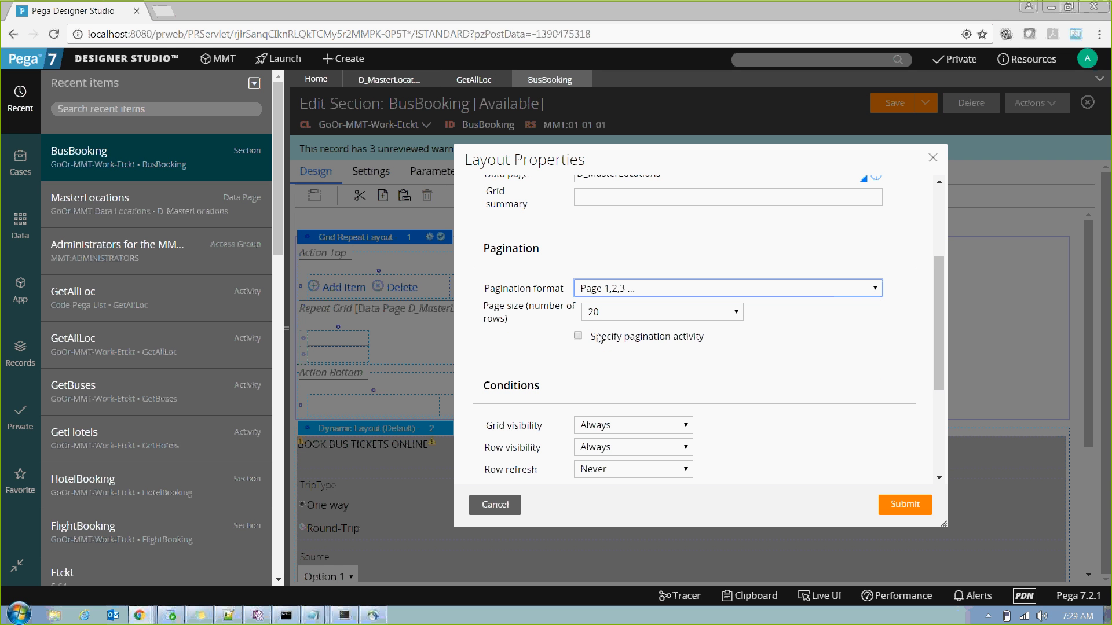
click(640, 318)
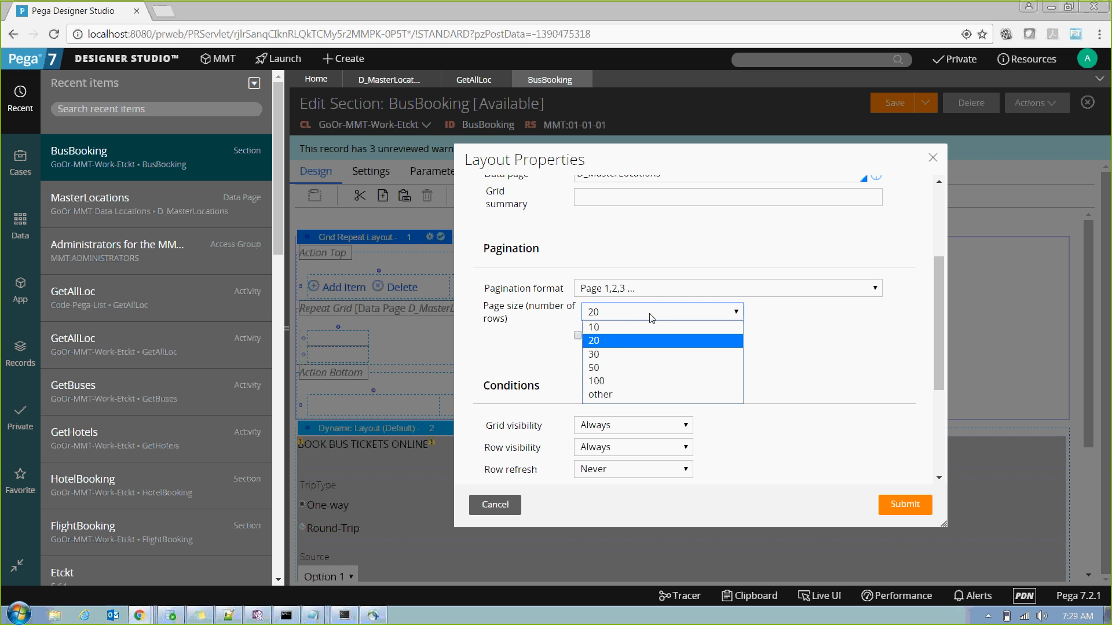
click(619, 328)
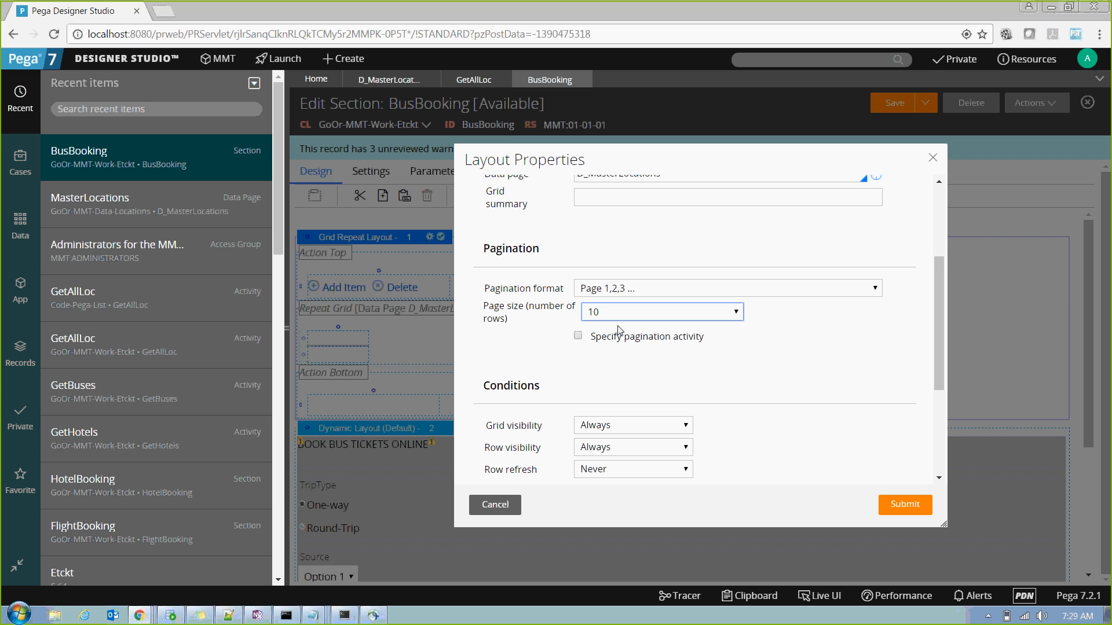
Step: Recheck the grid's data page source and header and footer settings, and submit the layout properties
drag(943, 365, 945, 307)
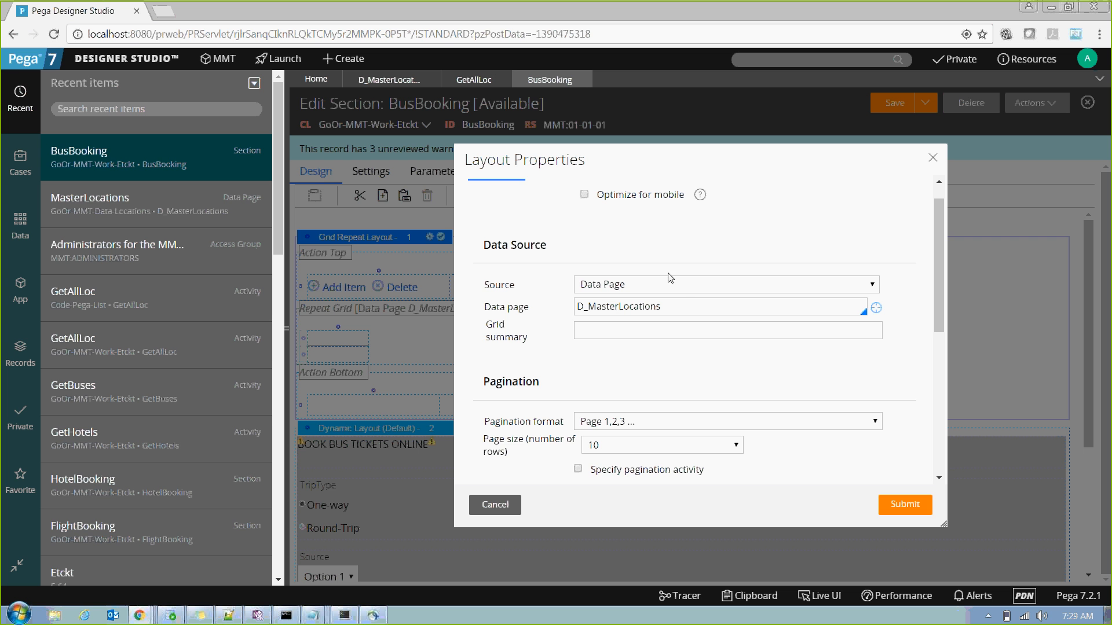
click(665, 305)
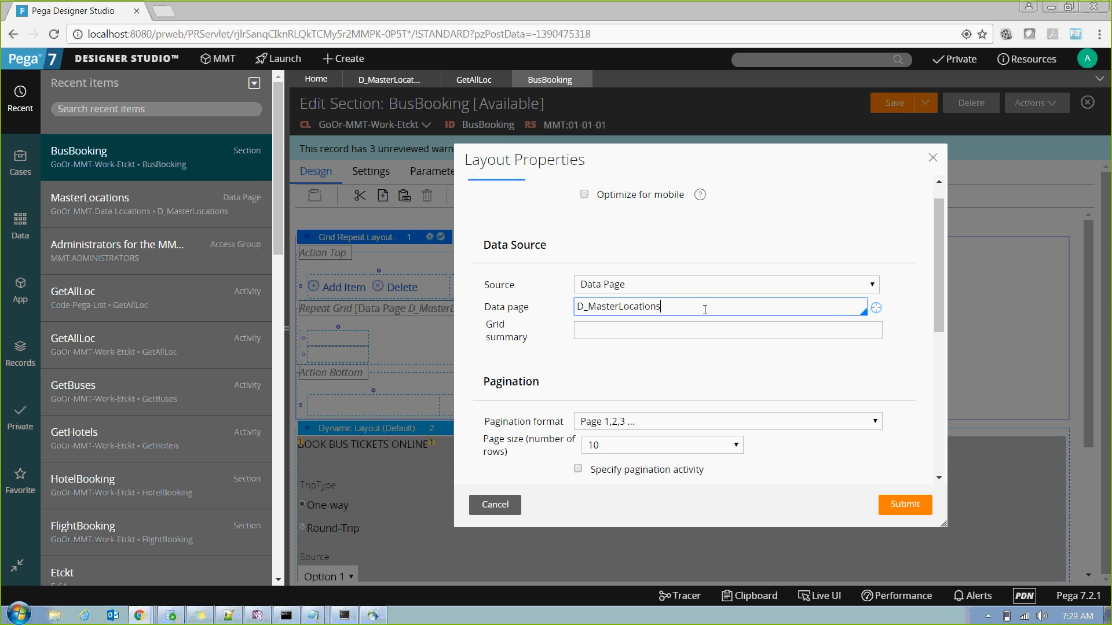
double_click(664, 305)
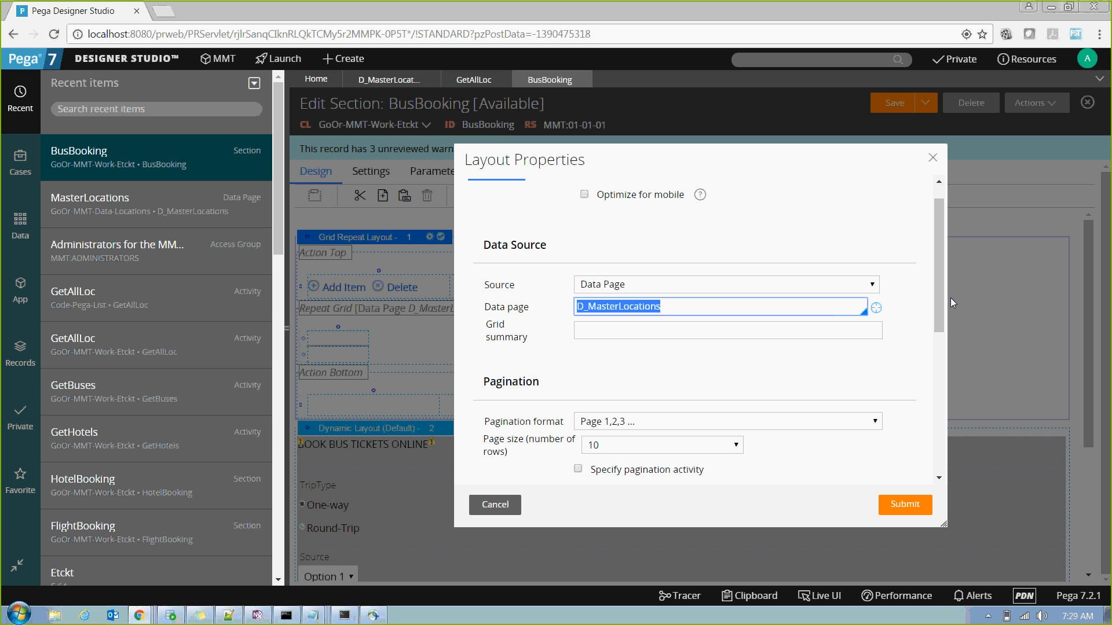
drag(942, 291, 940, 344)
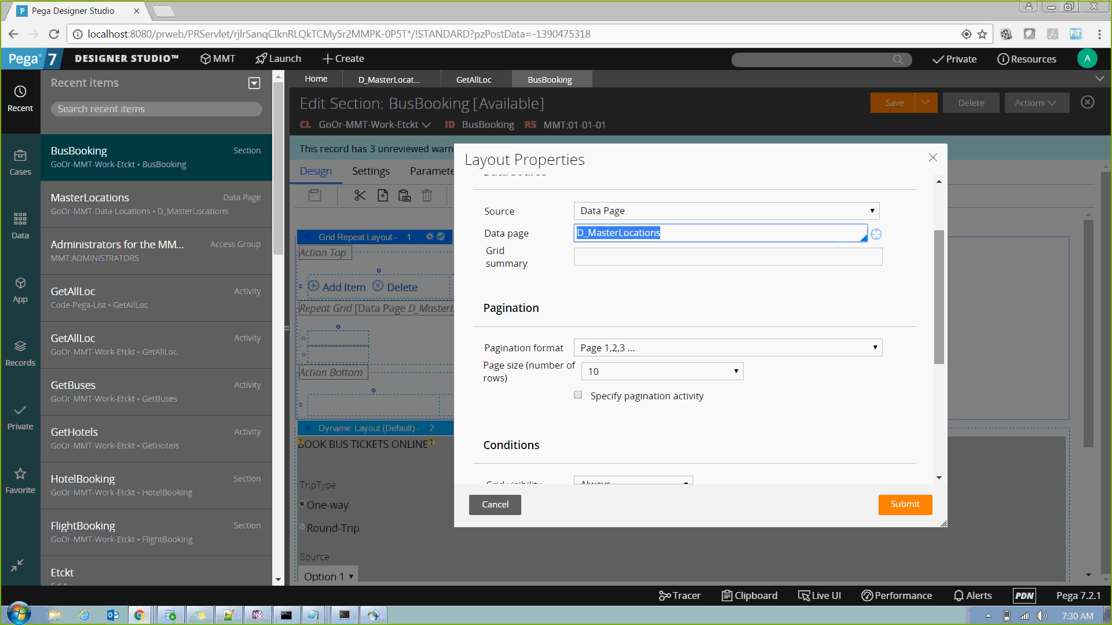
scroll(930, 414, down, 3)
drag(936, 390, 934, 470)
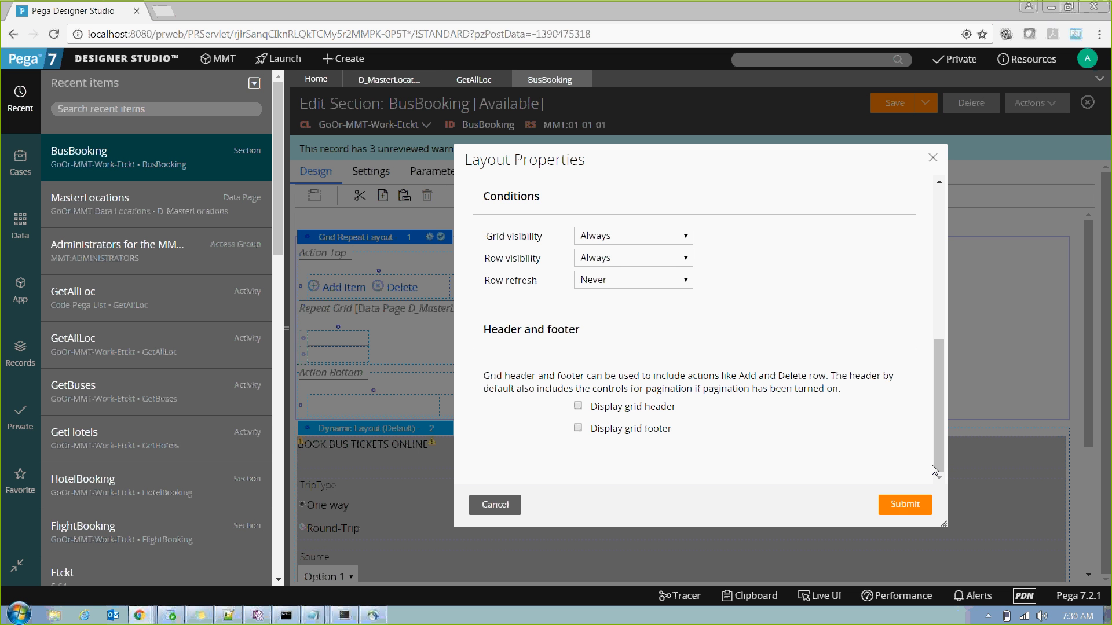
click(897, 506)
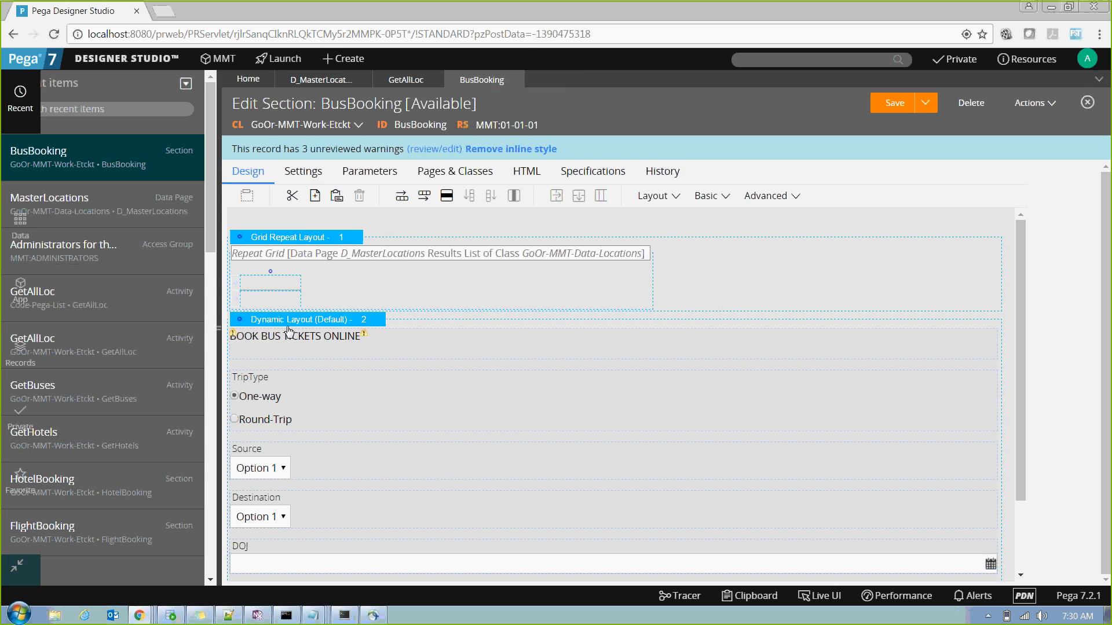
Step: Collapse the explorer and add three columns to the repeat grid after its existing column
click(286, 326)
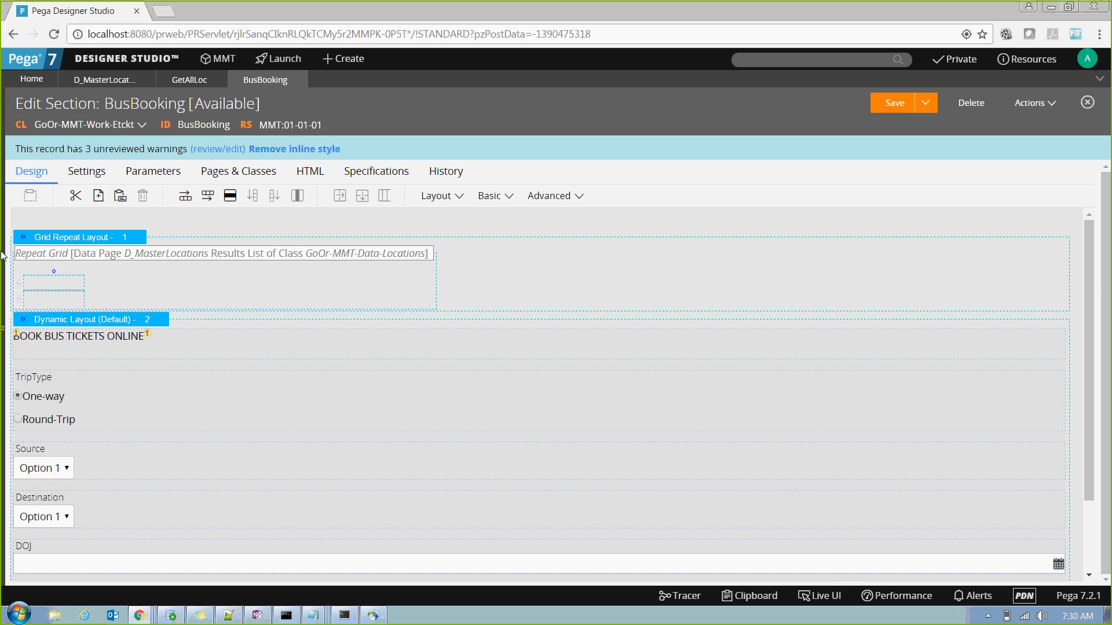
click(70, 302)
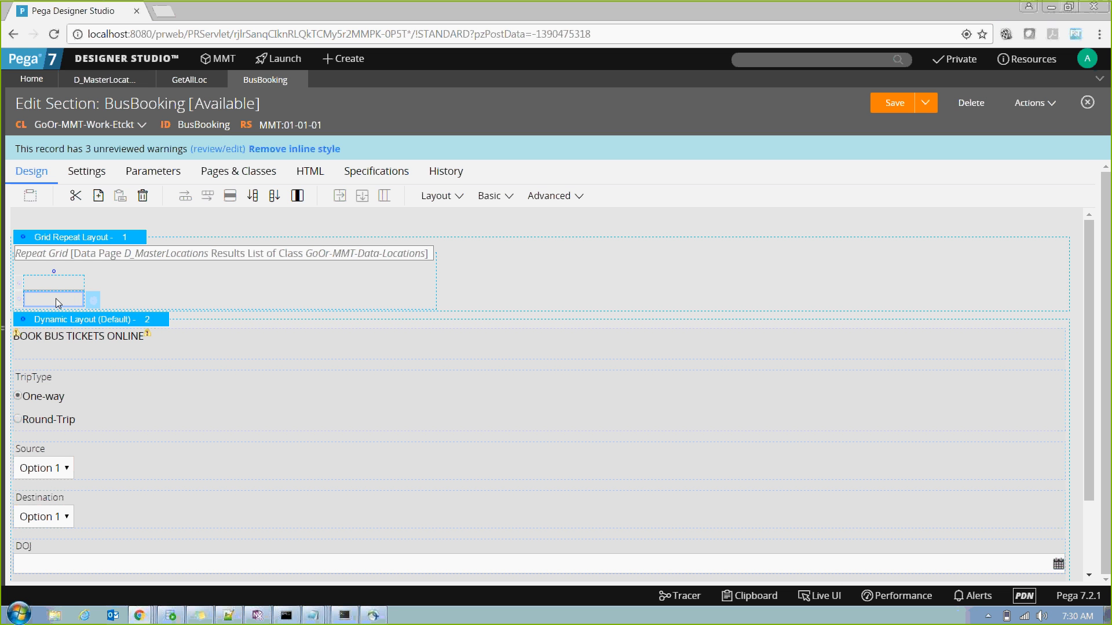
click(274, 197)
click(274, 198)
click(275, 197)
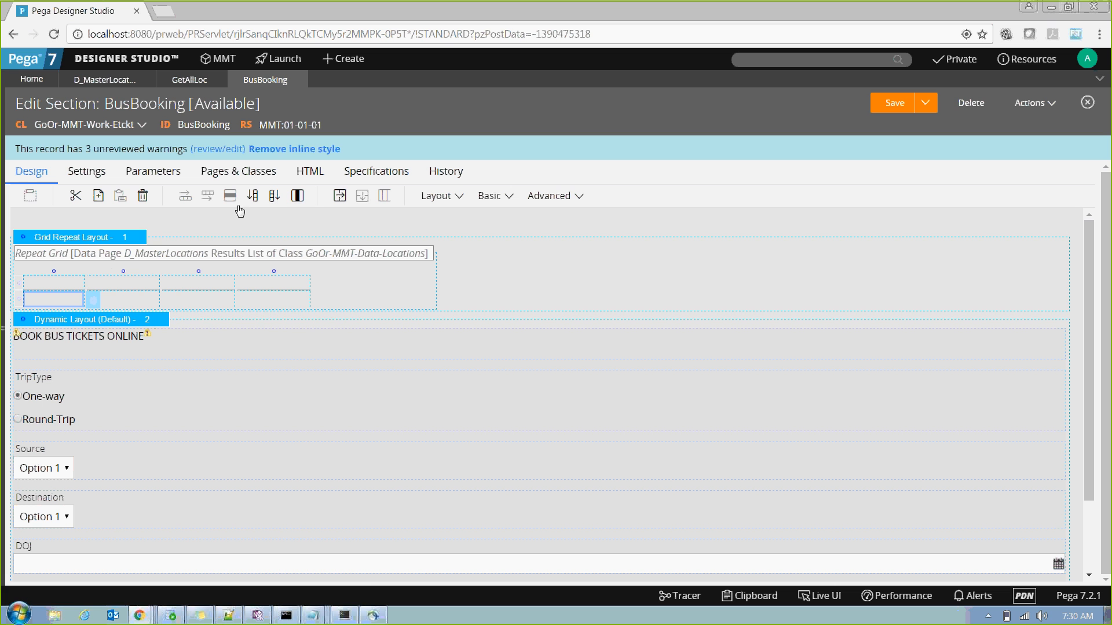
Step: Check which properties are offered for the first column's data cell in the grid, and cancel its cell properties
click(65, 283)
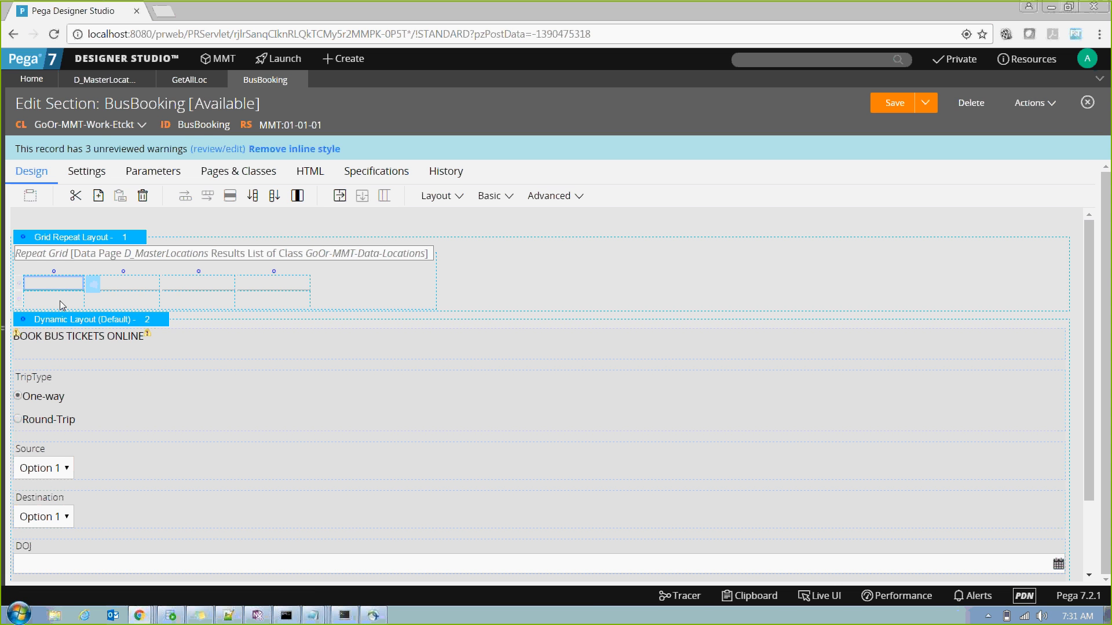
click(61, 300)
click(74, 280)
click(58, 304)
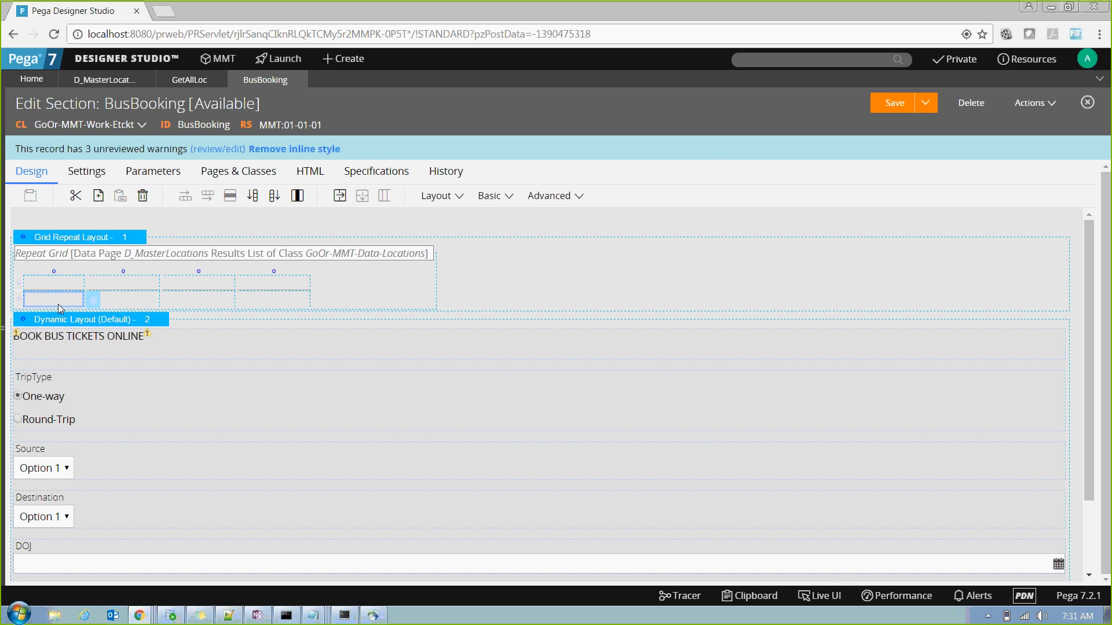
click(94, 301)
click(509, 242)
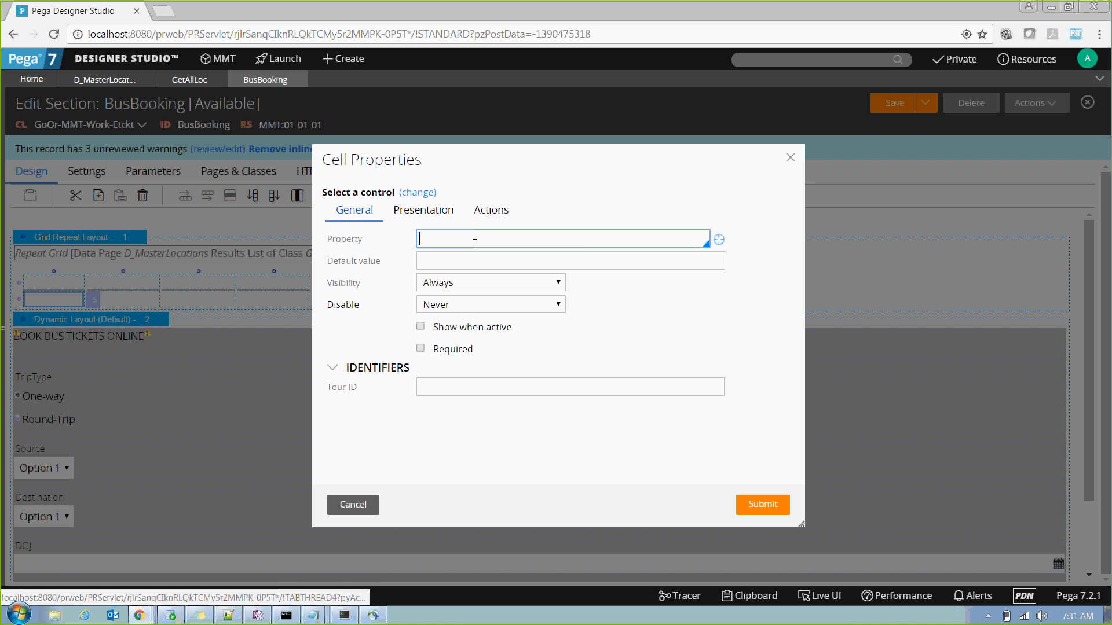
text(.)
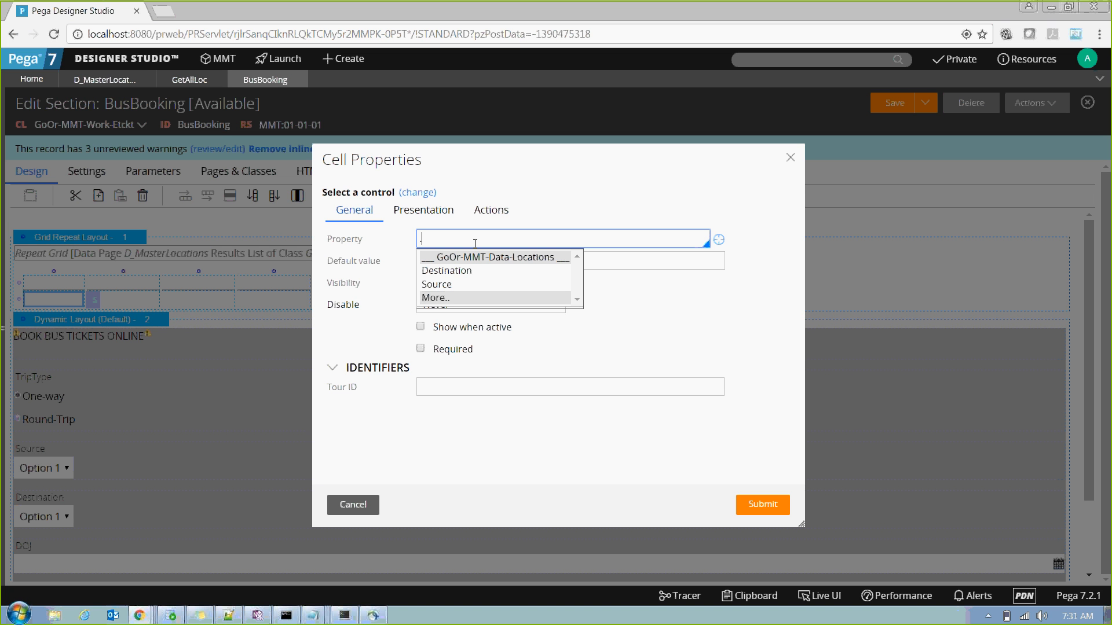
click(349, 508)
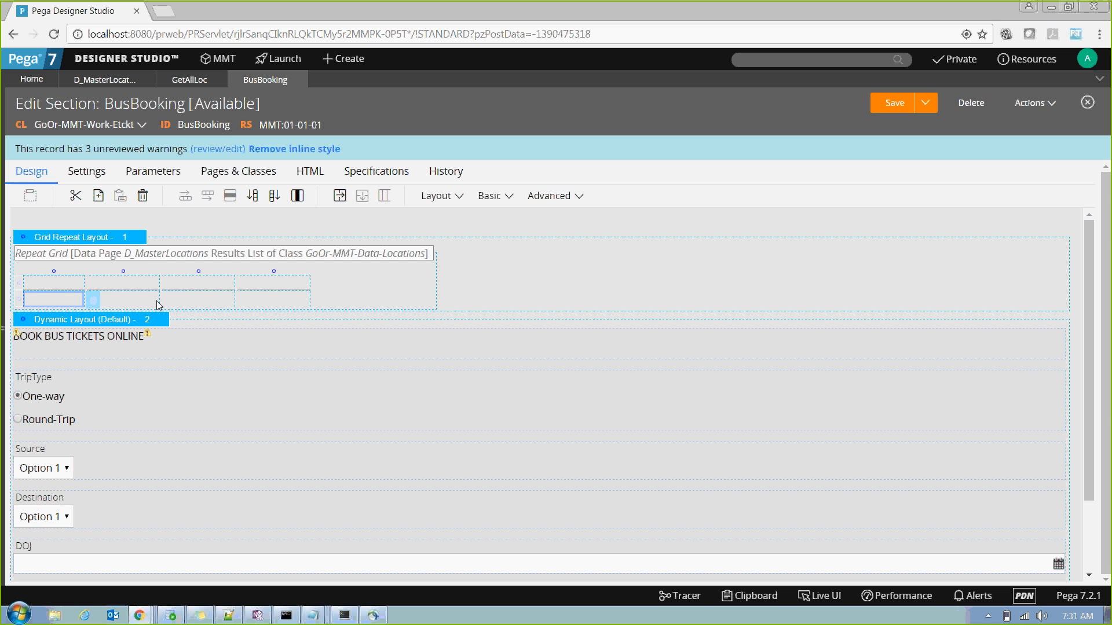
Step: Review the object type and source activity of the D_MasterLocations data page, and close the rule to return to BusBooking
click(89, 82)
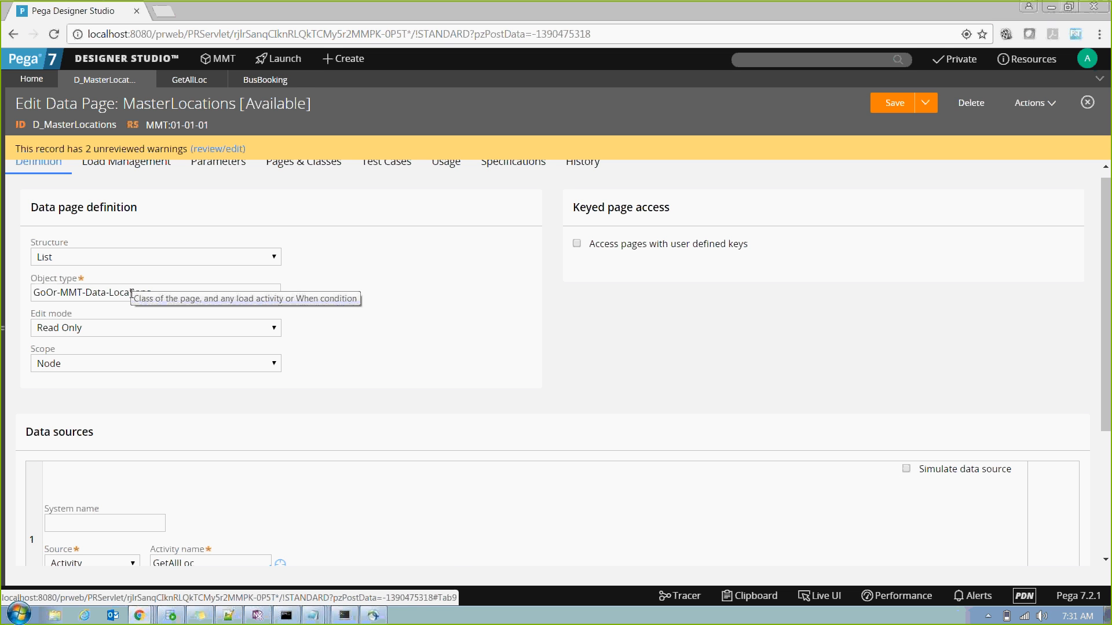
click(238, 564)
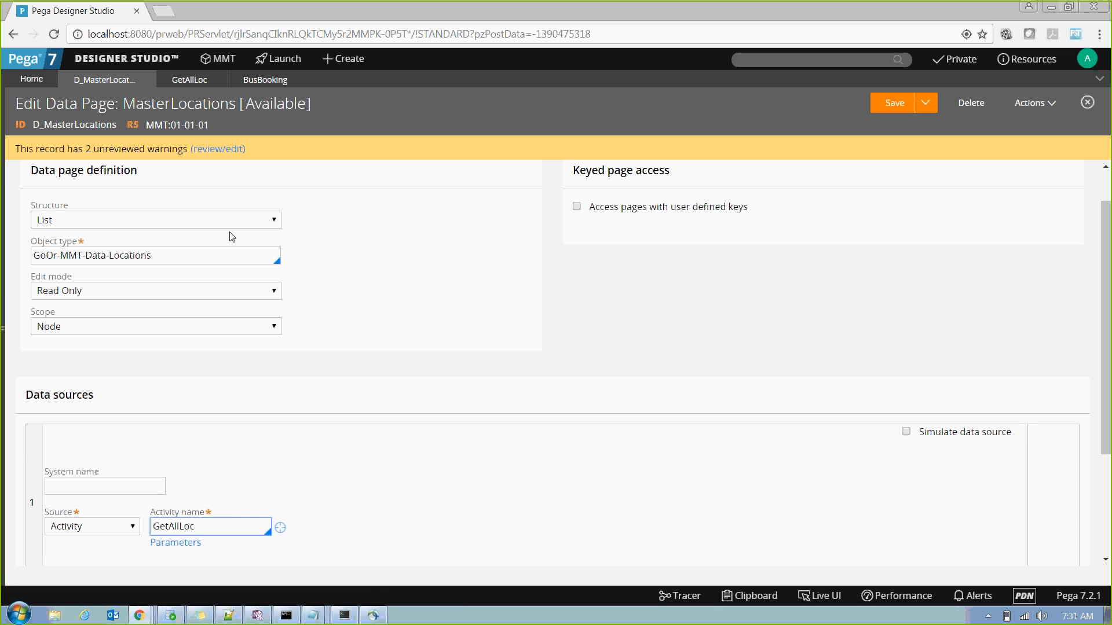
click(145, 81)
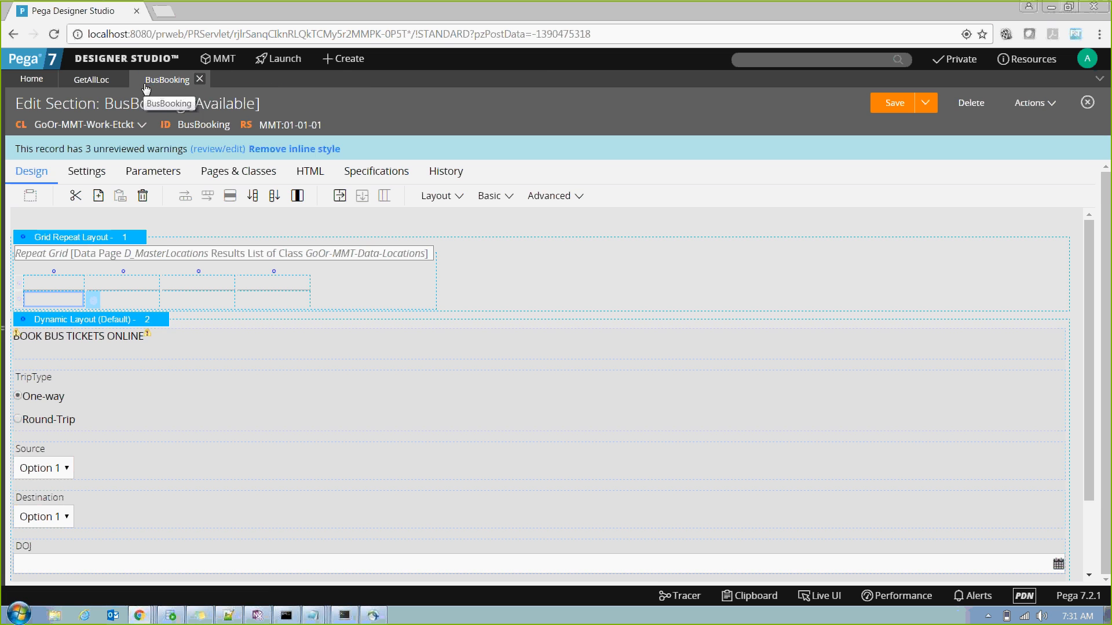
Step: Show the App explorer and start a new Data Page rule for the Etckt class
click(5, 330)
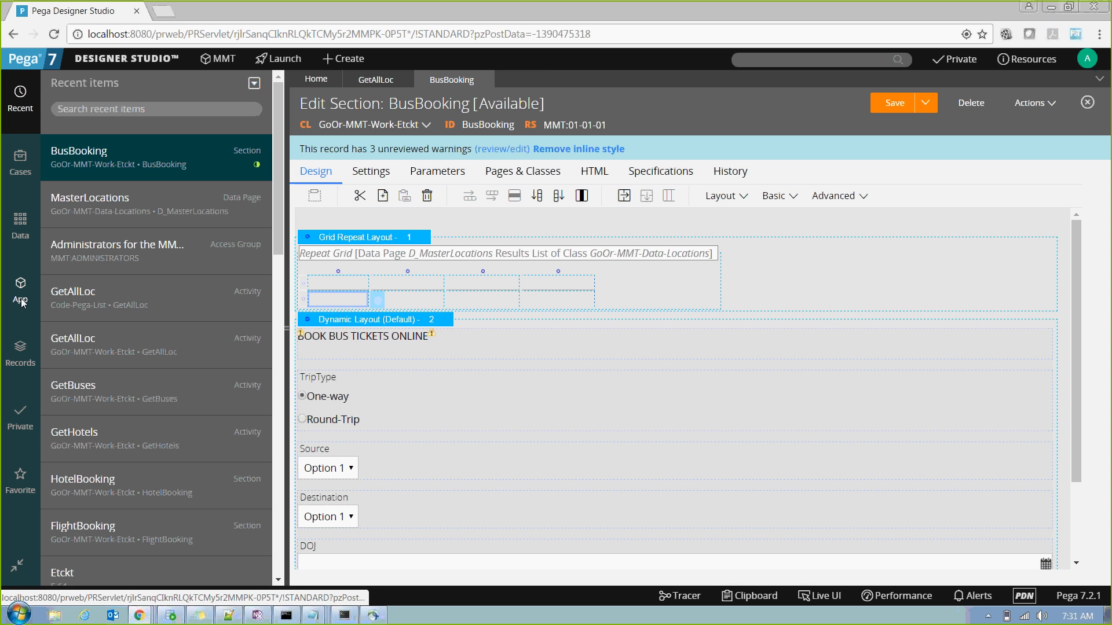
click(22, 303)
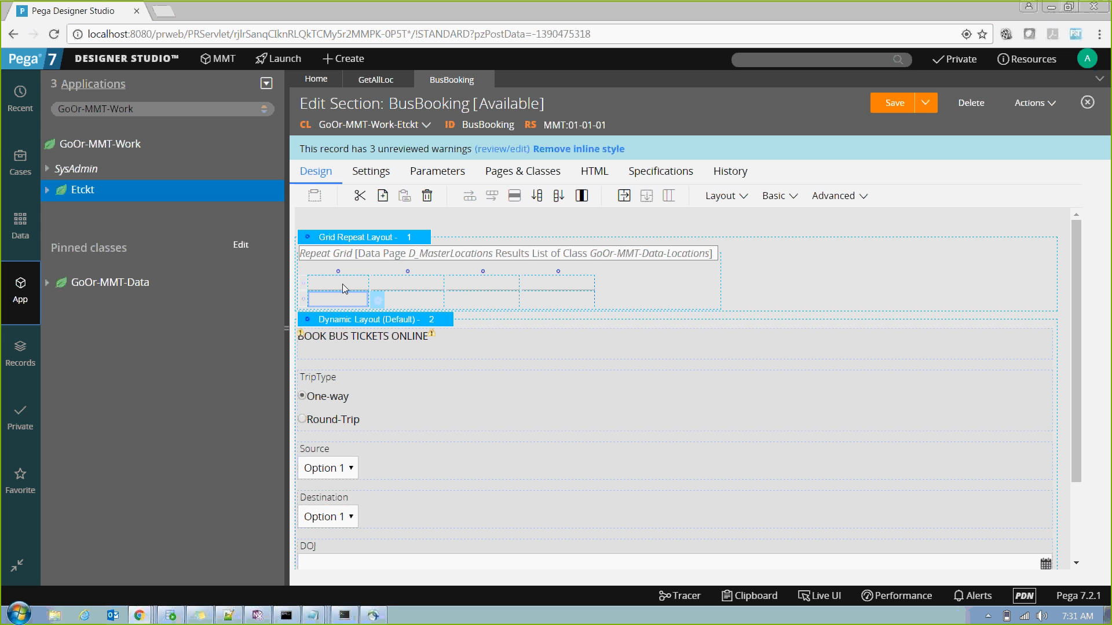
right_click(88, 191)
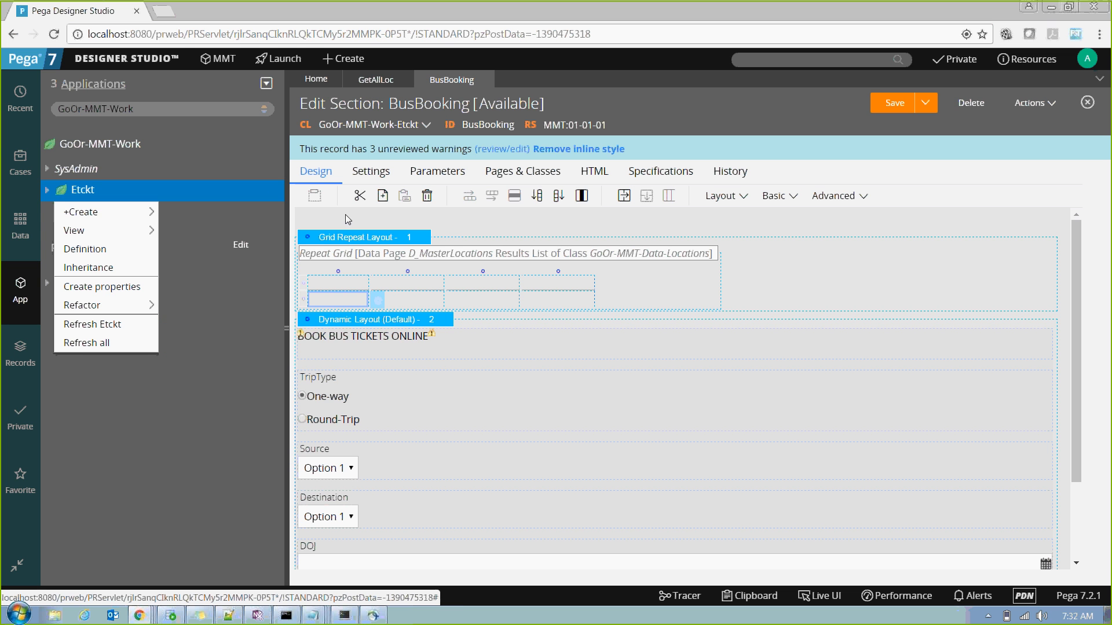
mouse_move(139, 213)
mouse_move(249, 236)
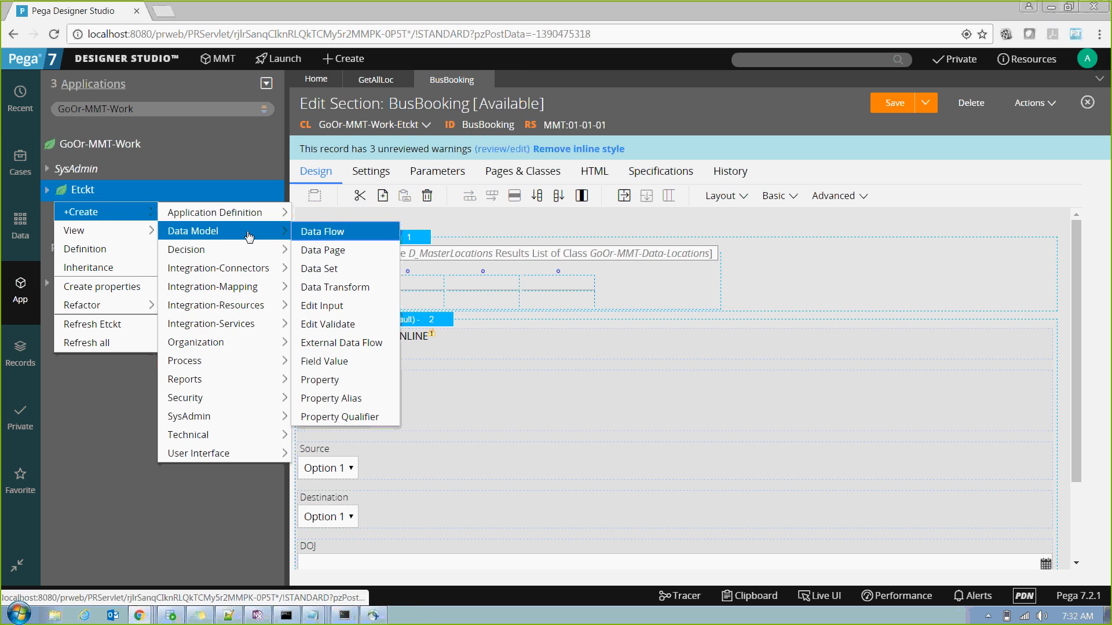
click(354, 250)
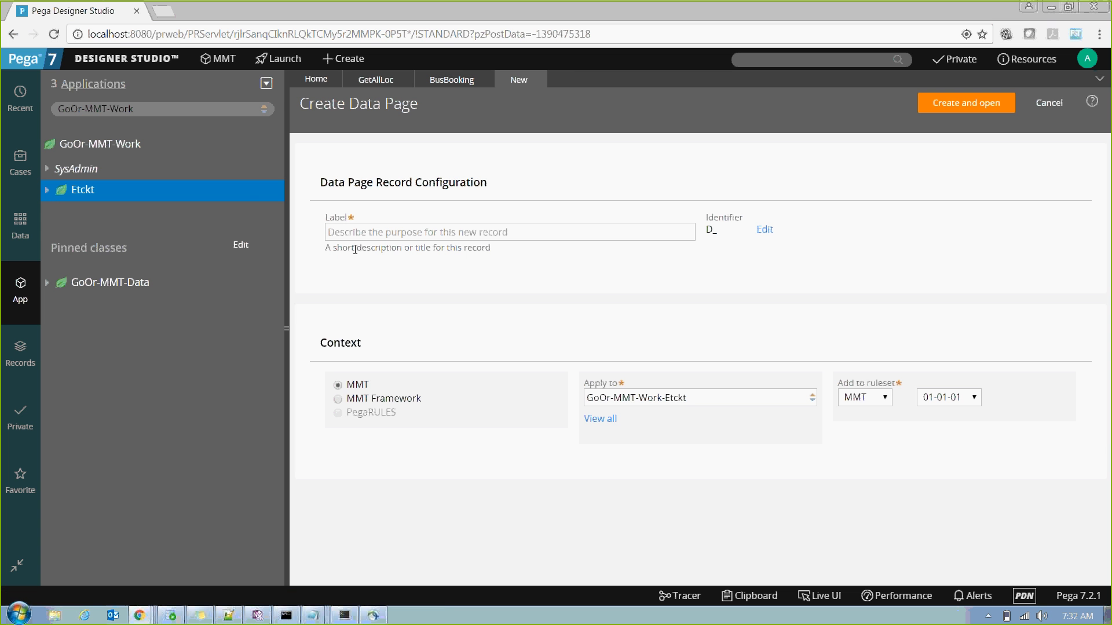
Step: Label the new data page D_AVLBuses, keeping GoOr-MMT-Work-Etckt and ruleset MMT 01-01-01, and create and open it
click(359, 232)
text(d)
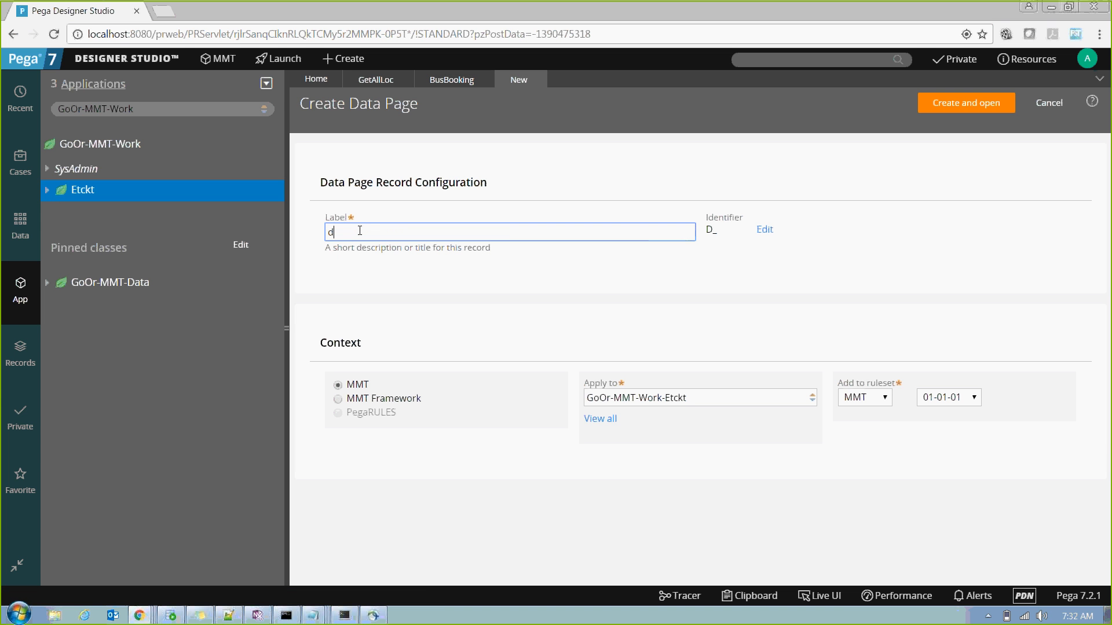
key(BackSpace)
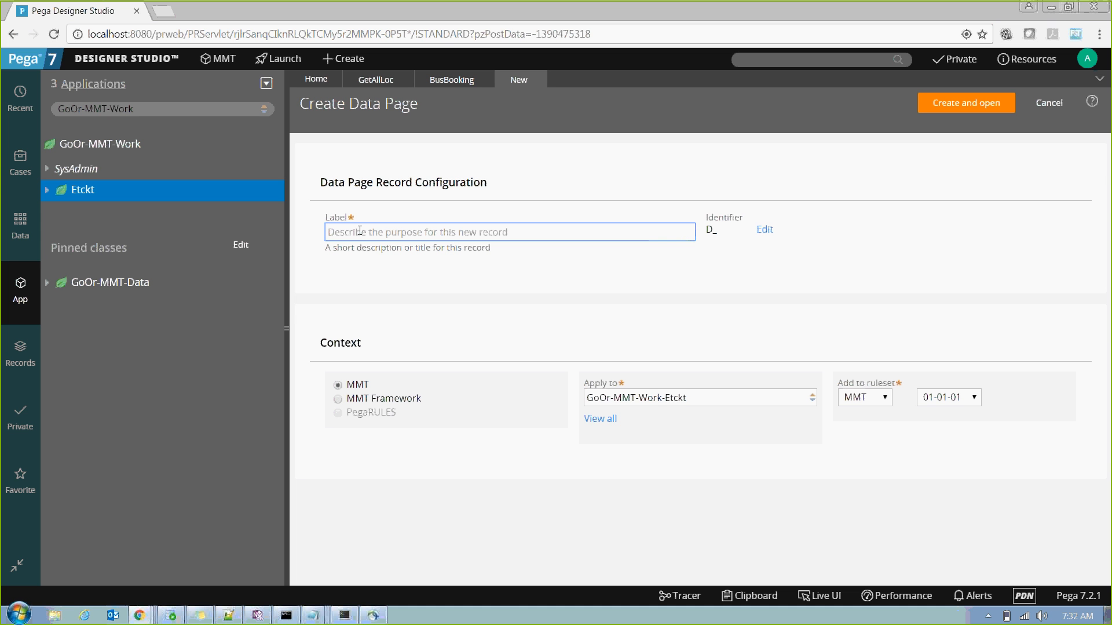
text(D)
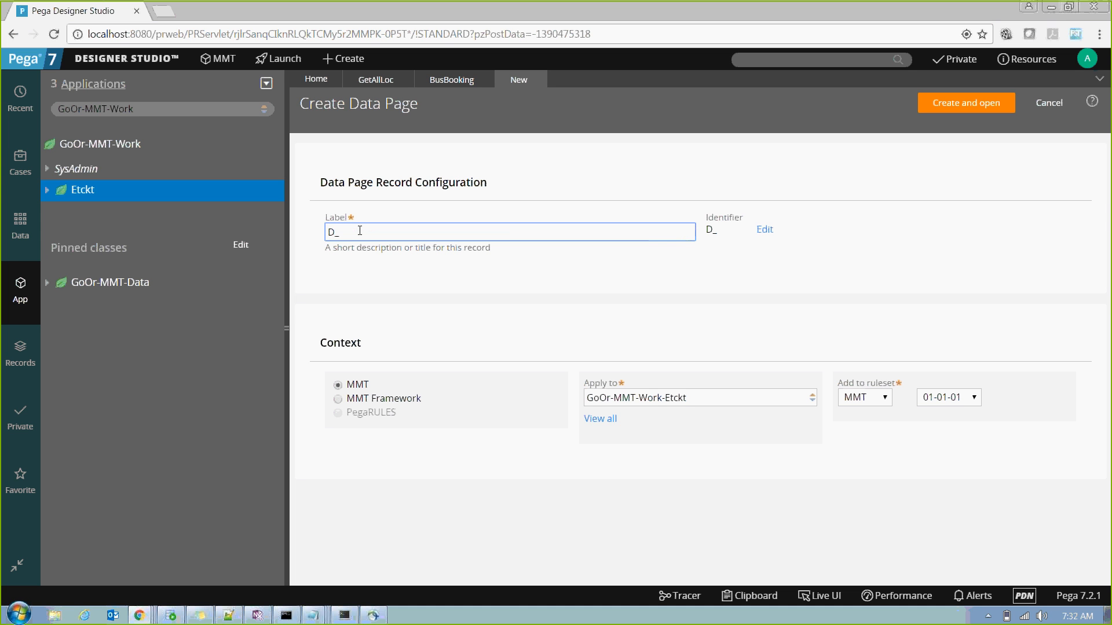
text(_AVLBuses)
key(Left)
key(Left)
key(Left)
key(Left)
key(Left)
text(AVL)
click(973, 104)
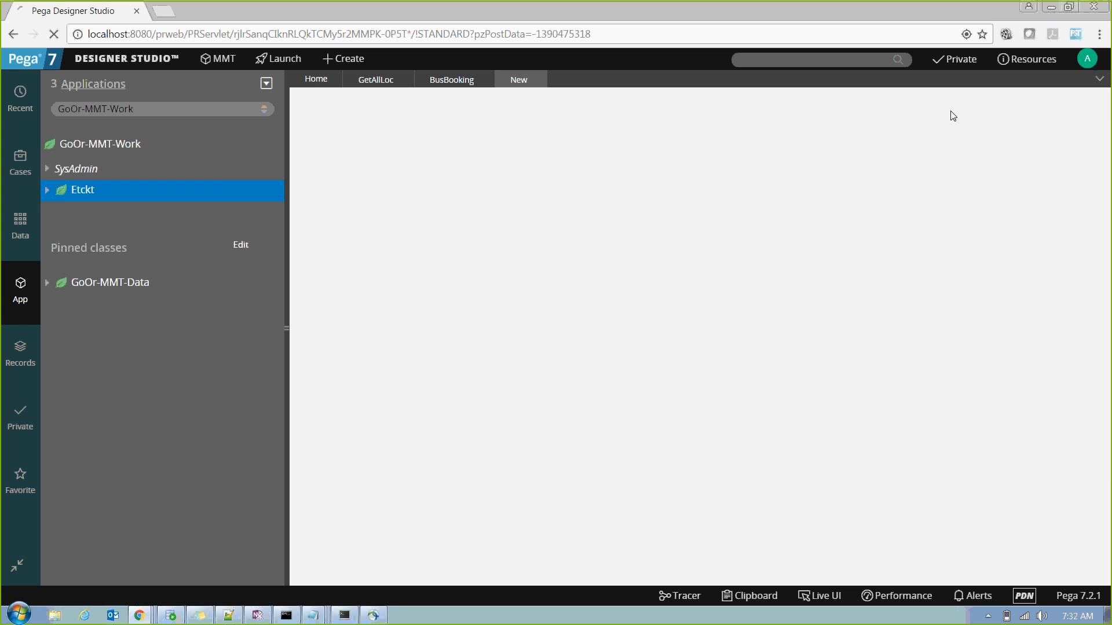
Step: Set the D_AVLBuses data page's structure to List and its data source to Activity, with the explorer panel collapsed
click(408, 246)
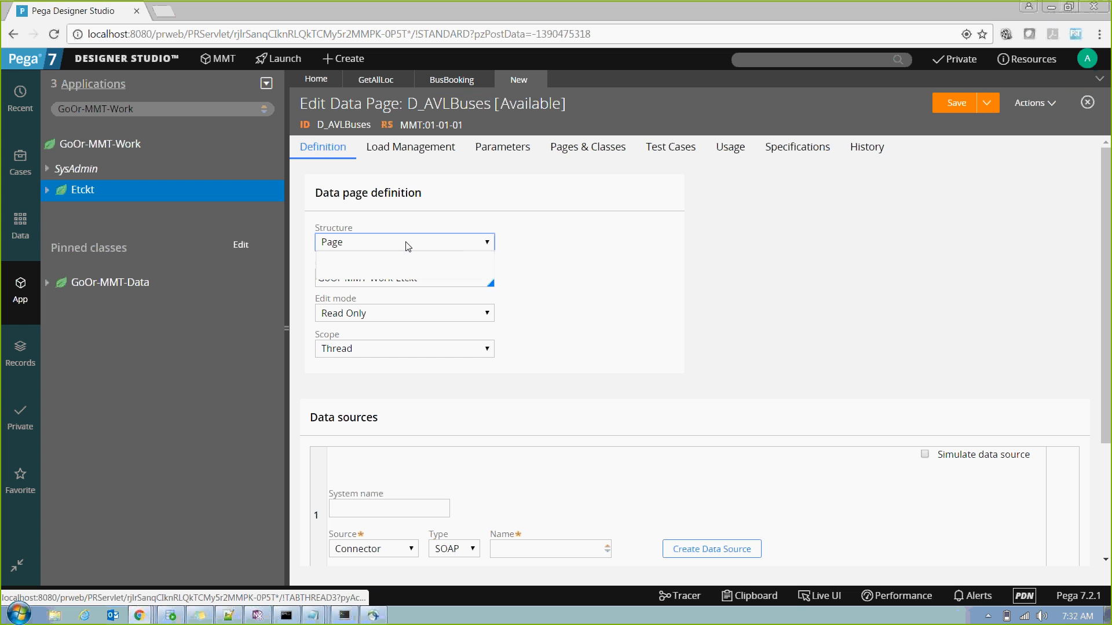
click(379, 270)
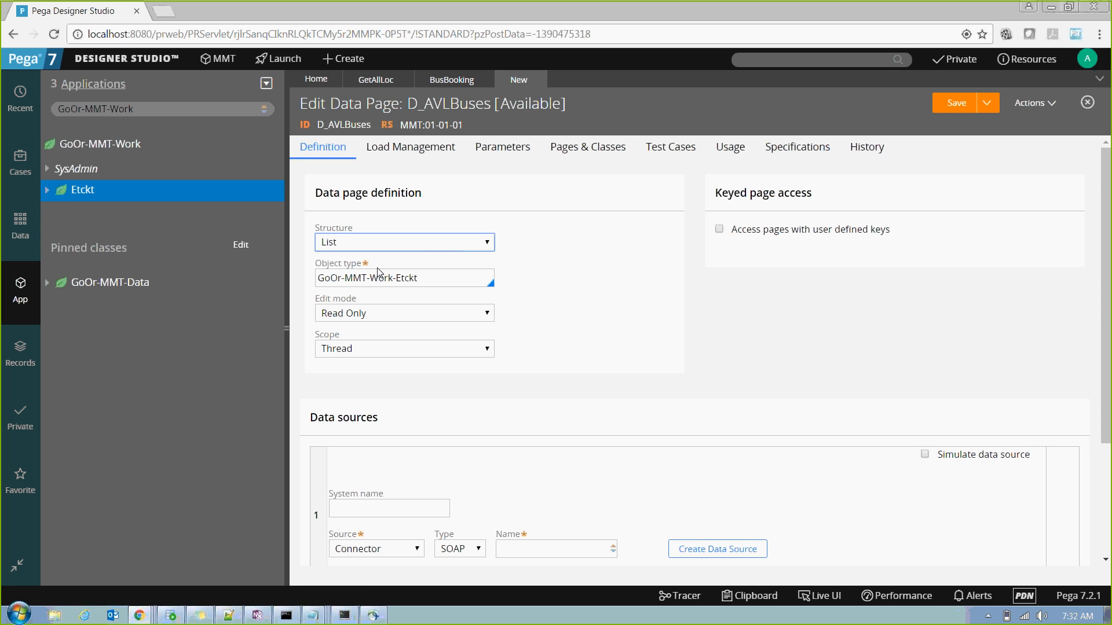
click(642, 262)
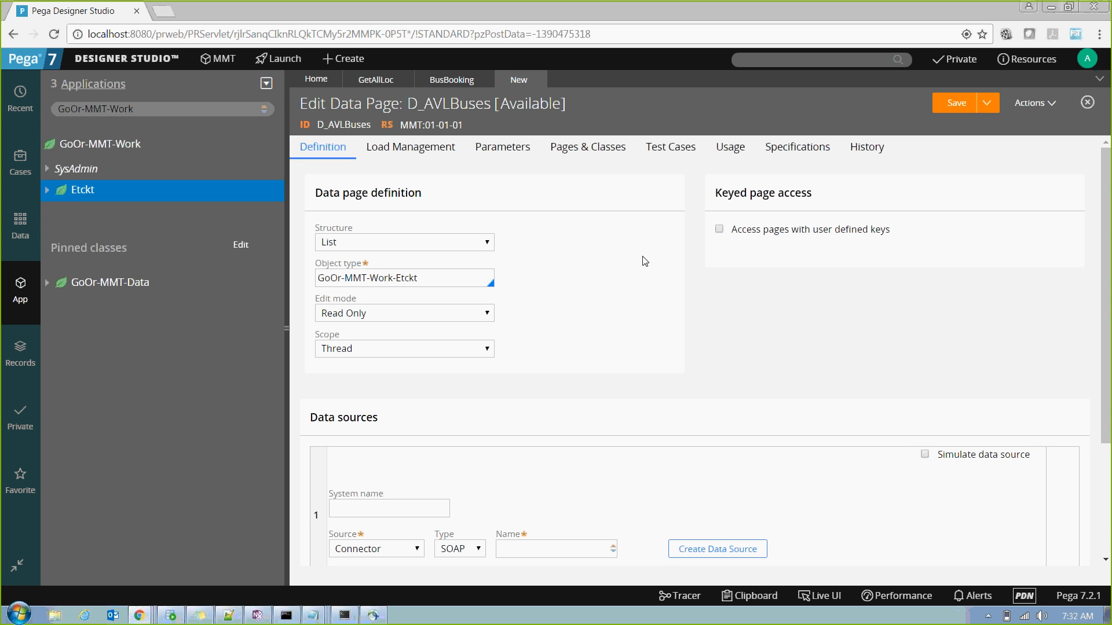
click(286, 325)
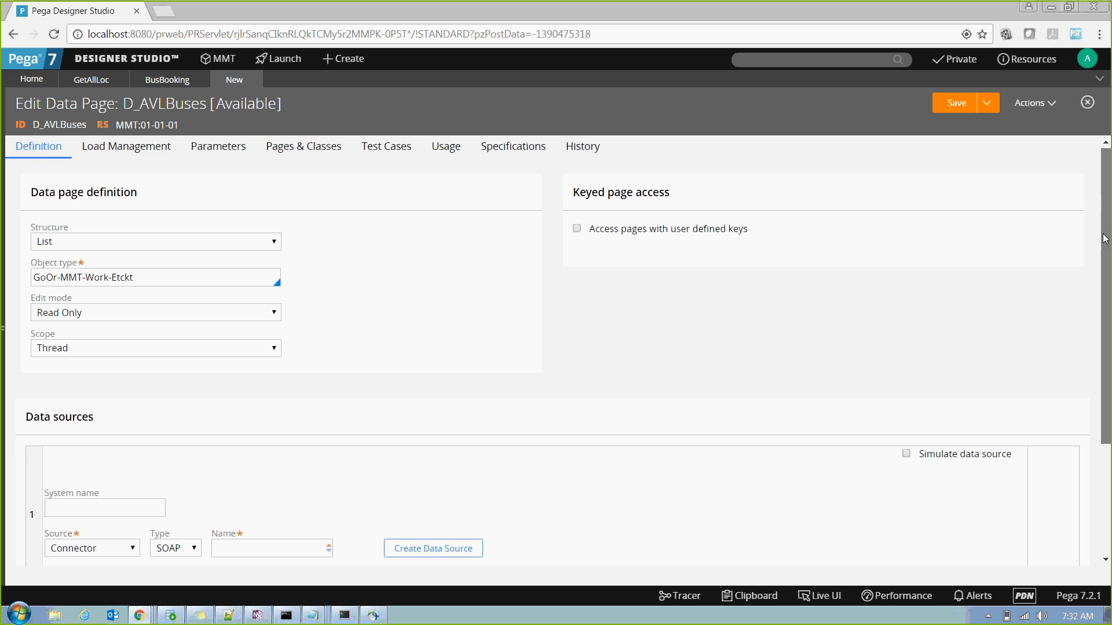
scroll(1105, 238, down, 3)
click(101, 388)
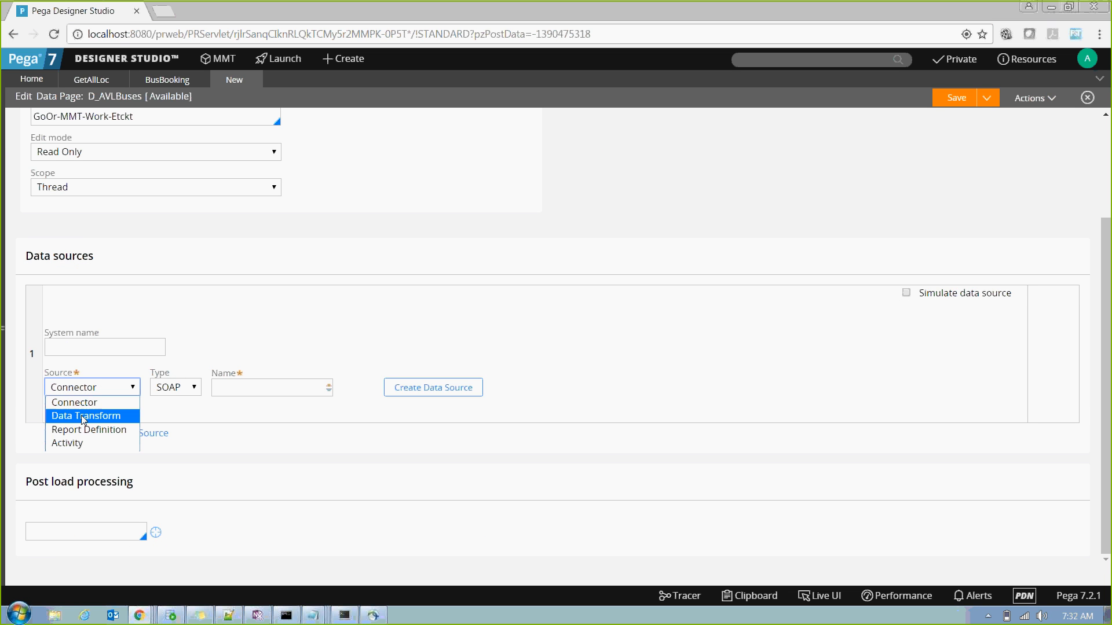
click(79, 443)
click(212, 394)
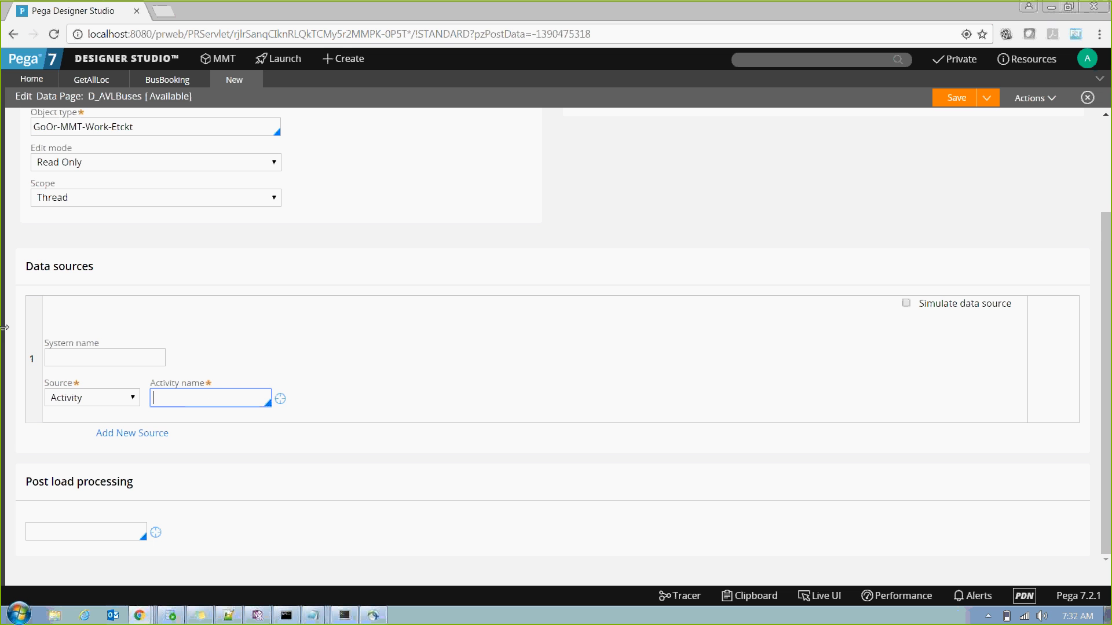
Step: Search the rules for names starting with "getbu" and open the GetBuses activity of GoOr-MMT-Work-Etckt
click(770, 59)
text(get)
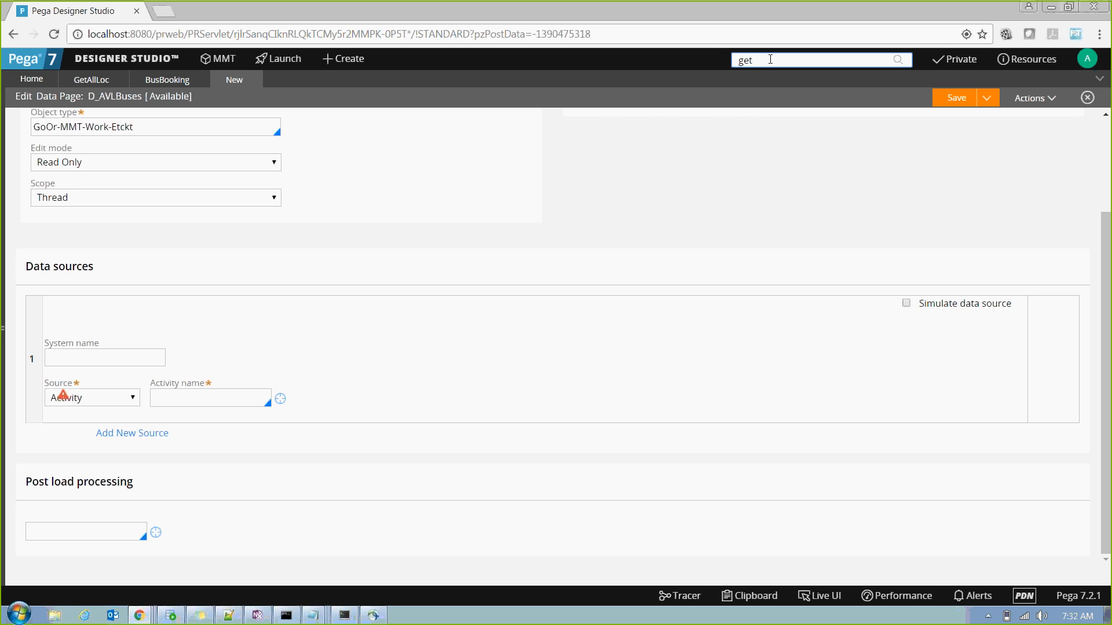
key(Return)
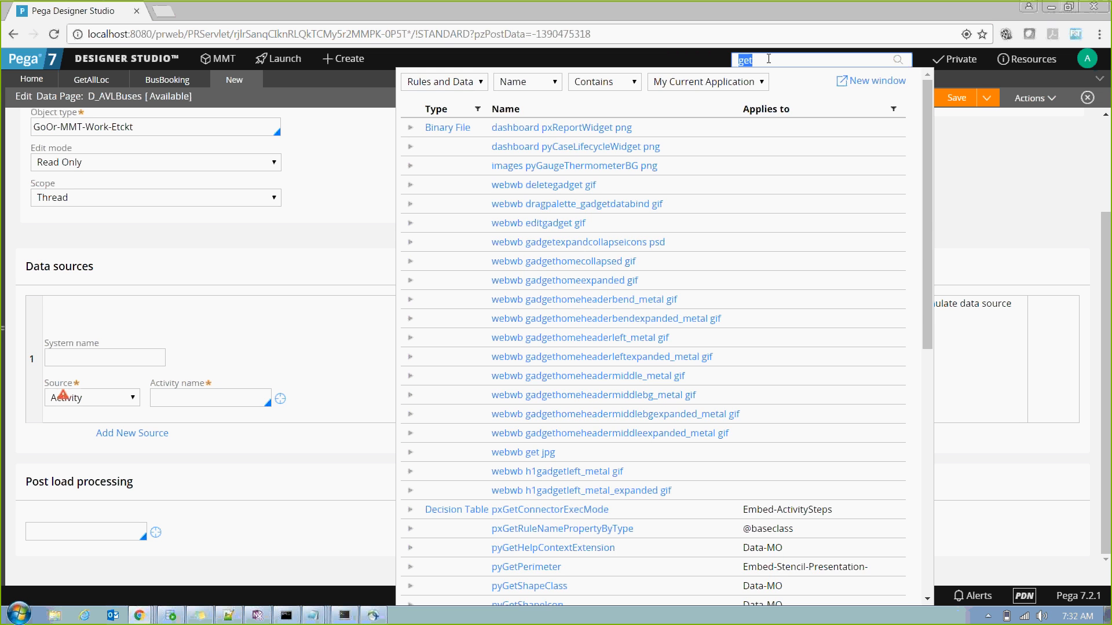
click(603, 84)
click(597, 107)
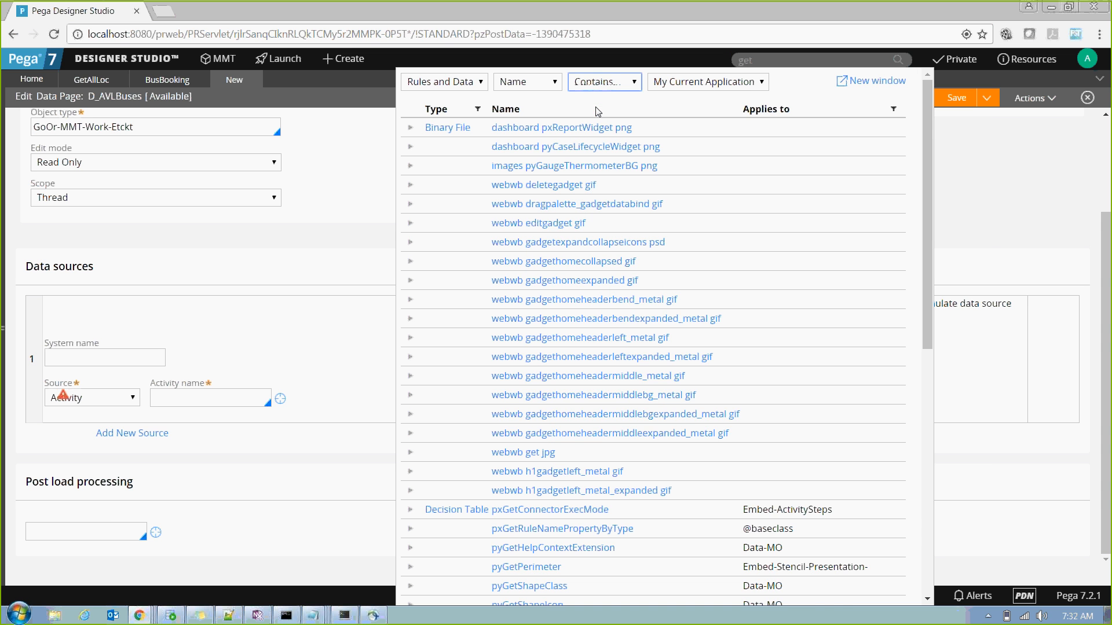
click(821, 58)
text(bu)
key(Return)
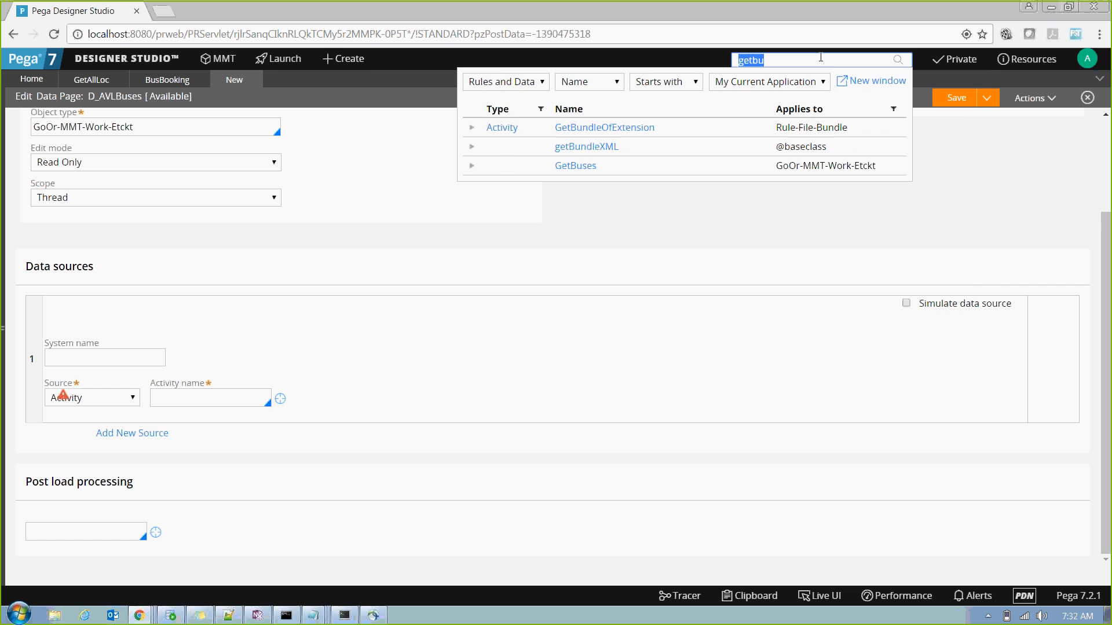
click(577, 166)
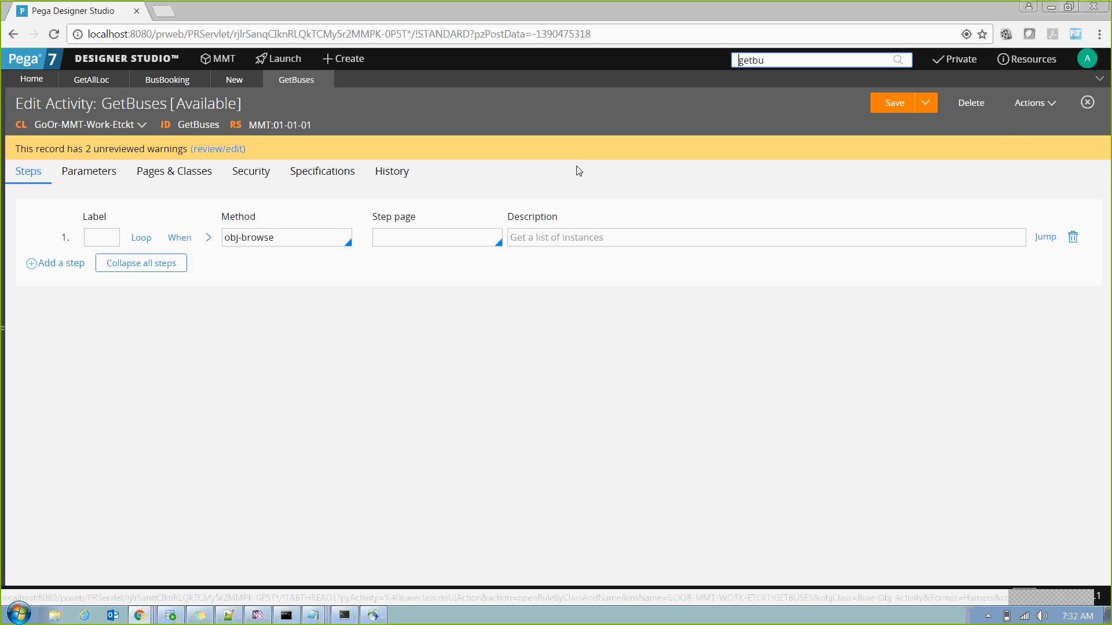
Step: Save a copy of the GetBuses activity in class Code-Pega-List, keeping ruleset MMT 01-01-01, and open it
click(926, 104)
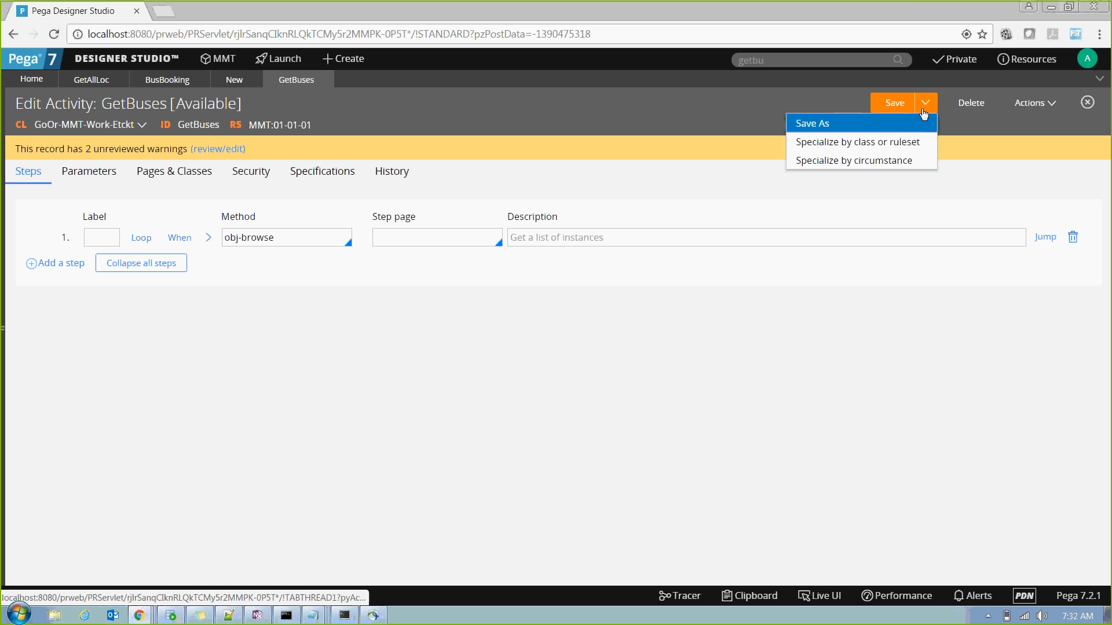
click(898, 119)
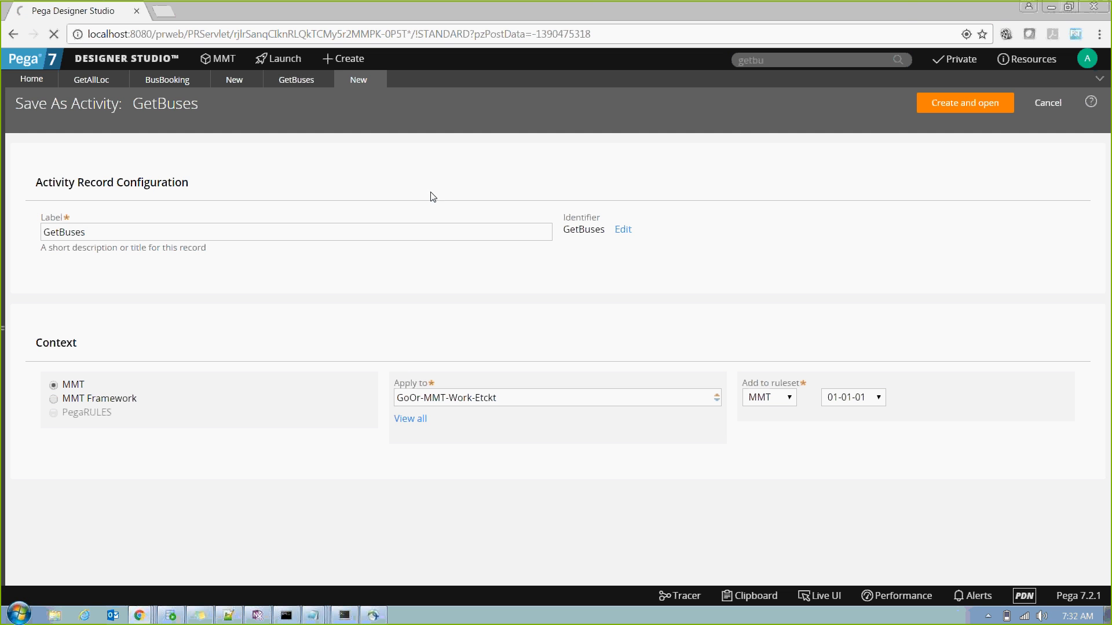
click(560, 392)
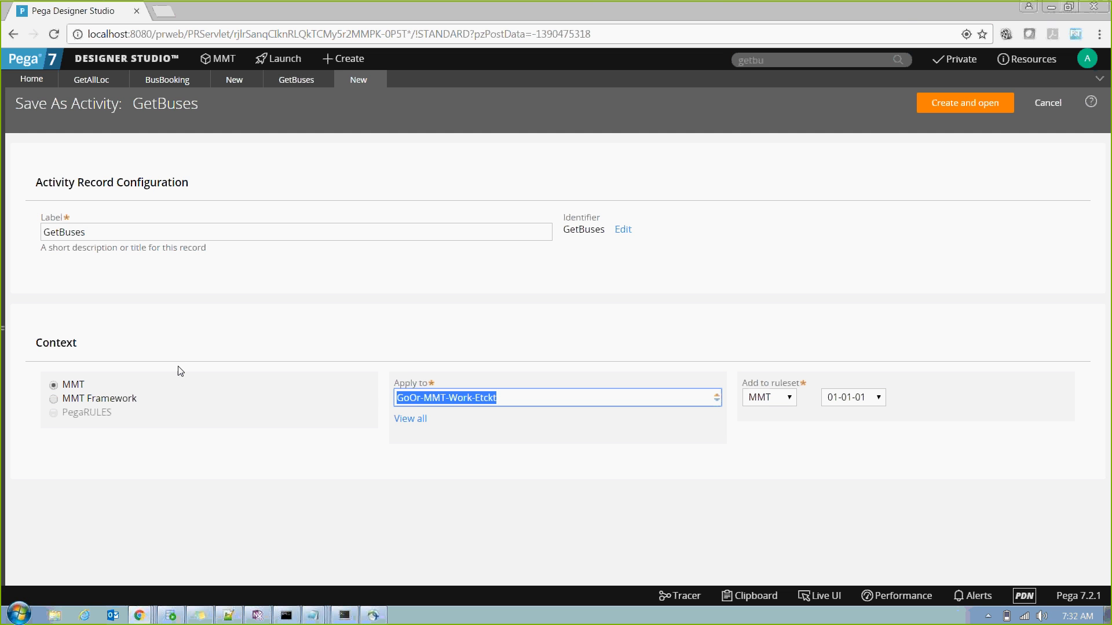
text(code-)
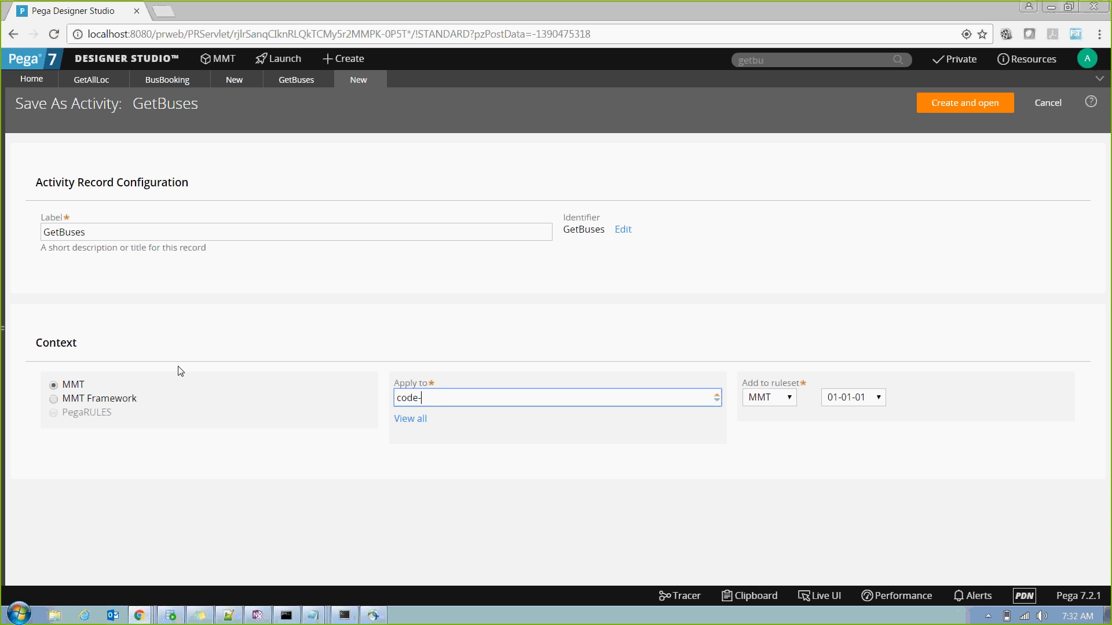
text(pega-)
click(976, 99)
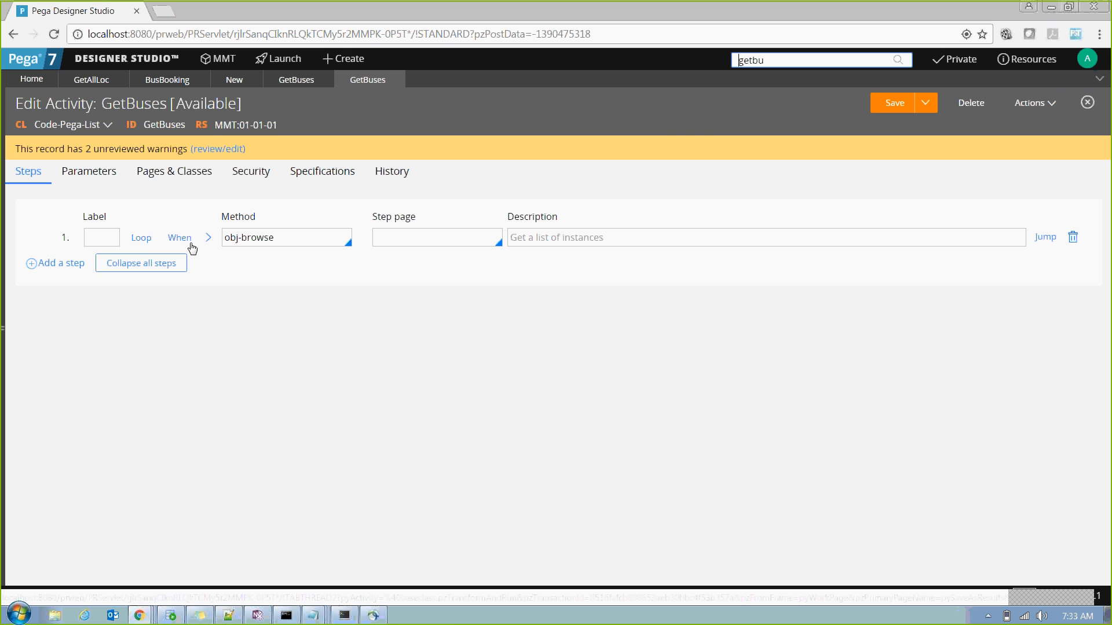
Step: Set the obj-browse step's PageName to D_AVLBuses, copied from the data page's ID, and save the Code-Pega-List activity
click(207, 238)
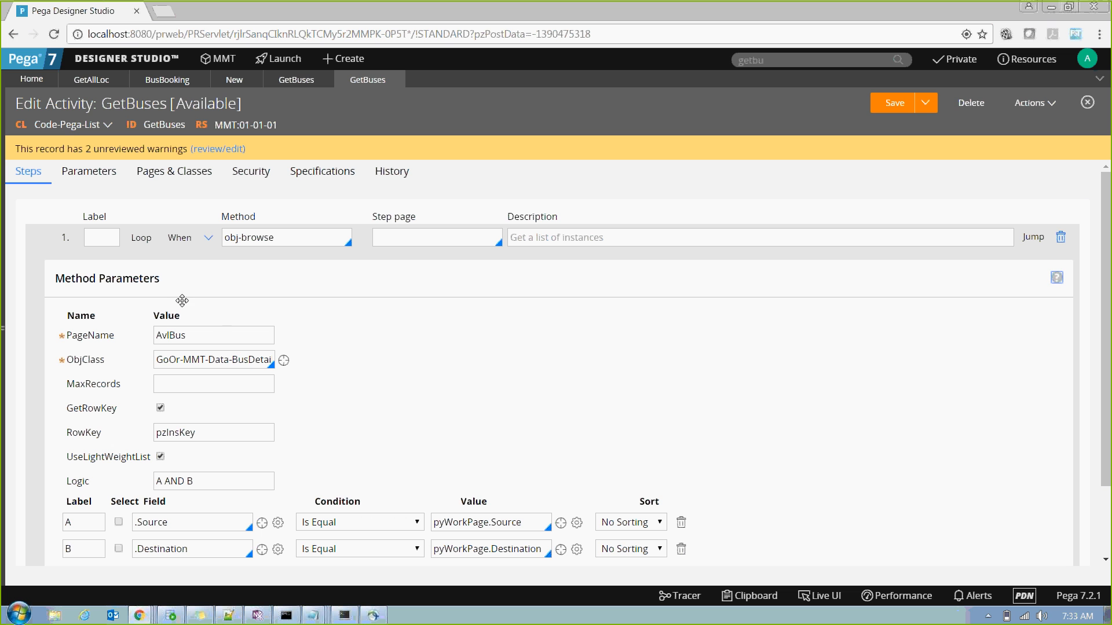
drag(223, 335, 110, 335)
text(D_)
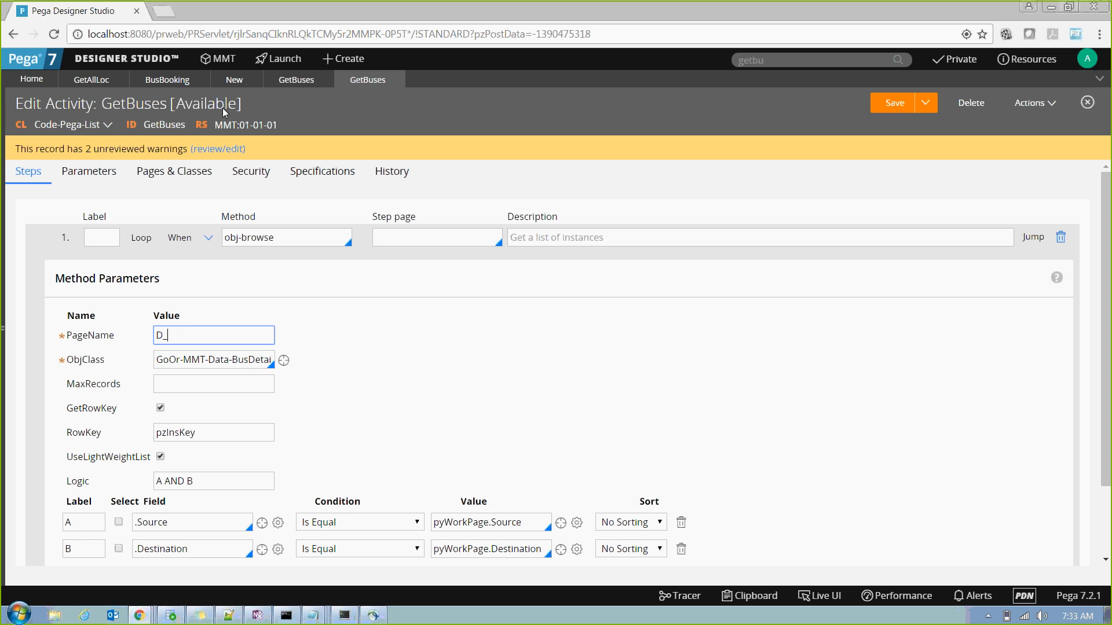
click(235, 81)
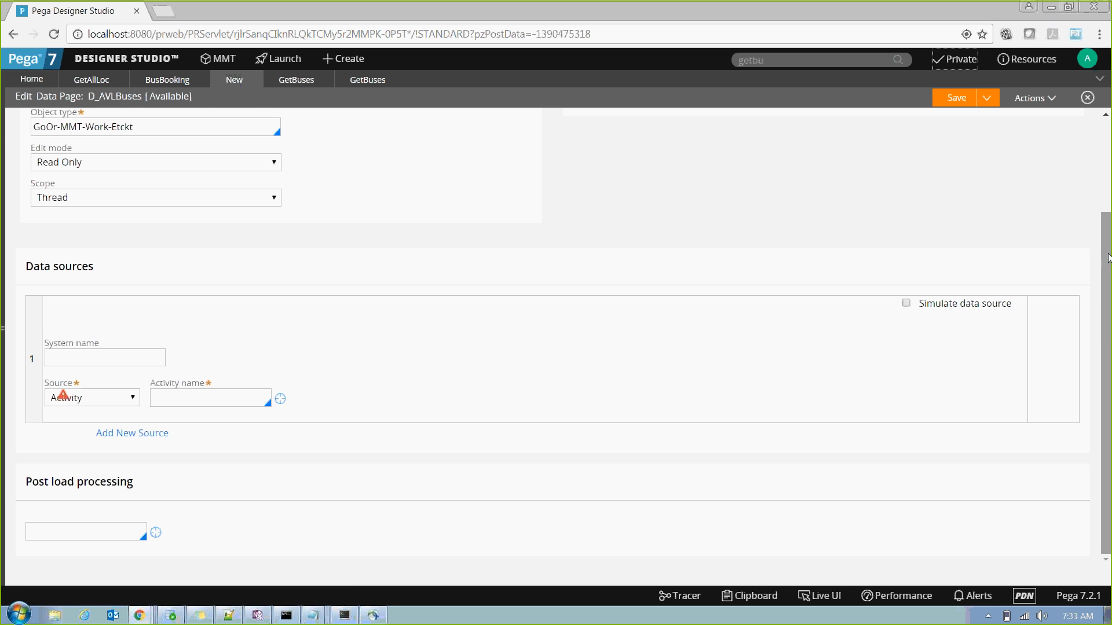
scroll(1107, 258, up, 3)
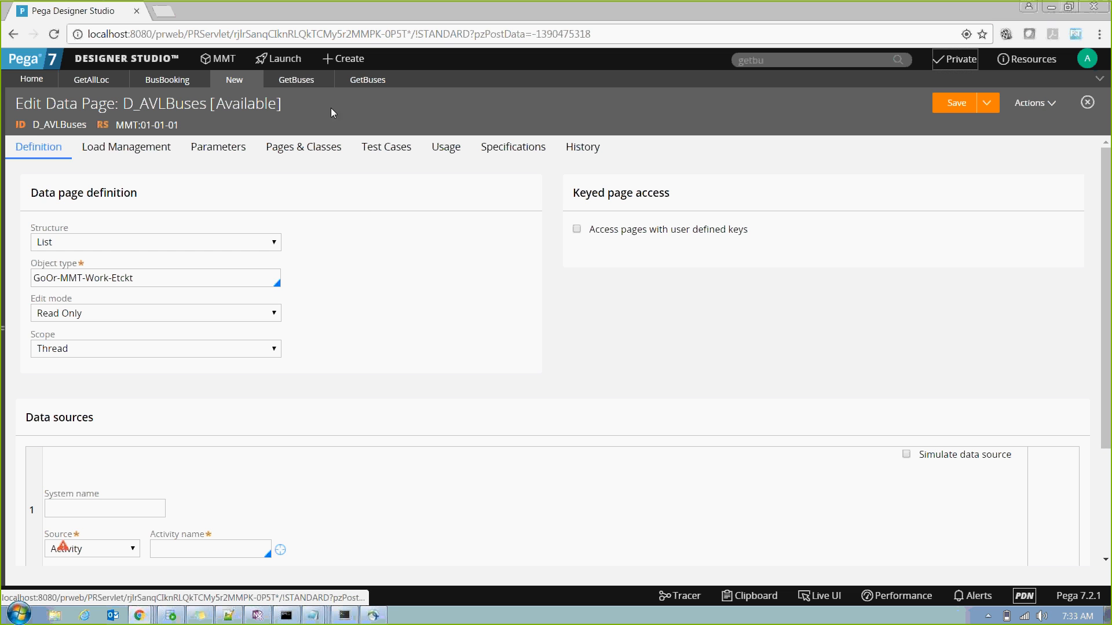
drag(33, 125, 89, 123)
key(ctrl+c)
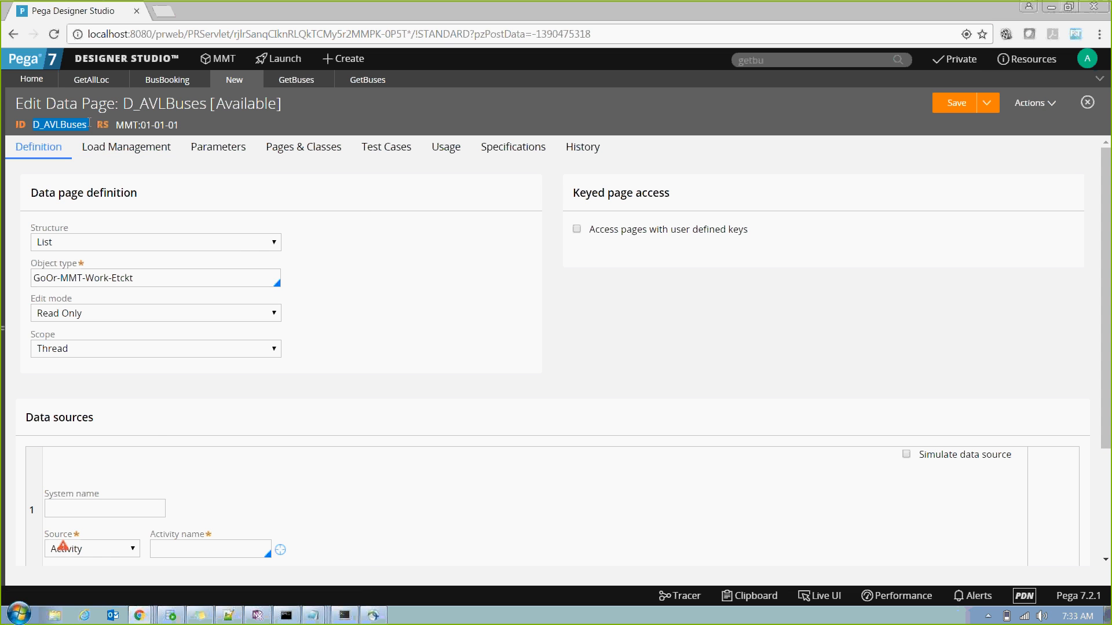
click(364, 80)
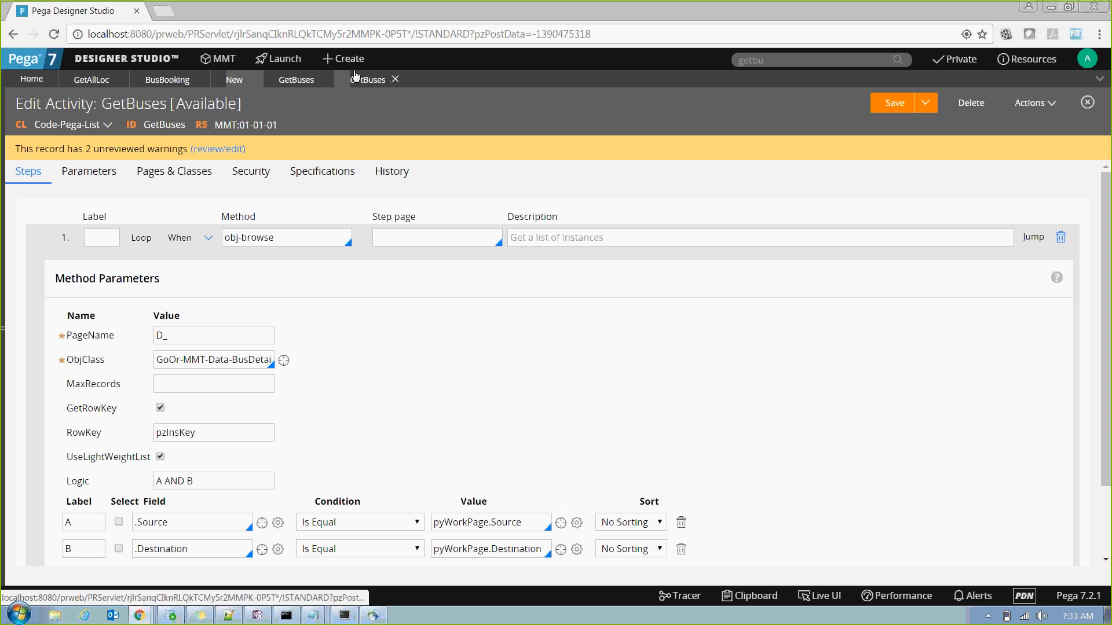
double_click(225, 341)
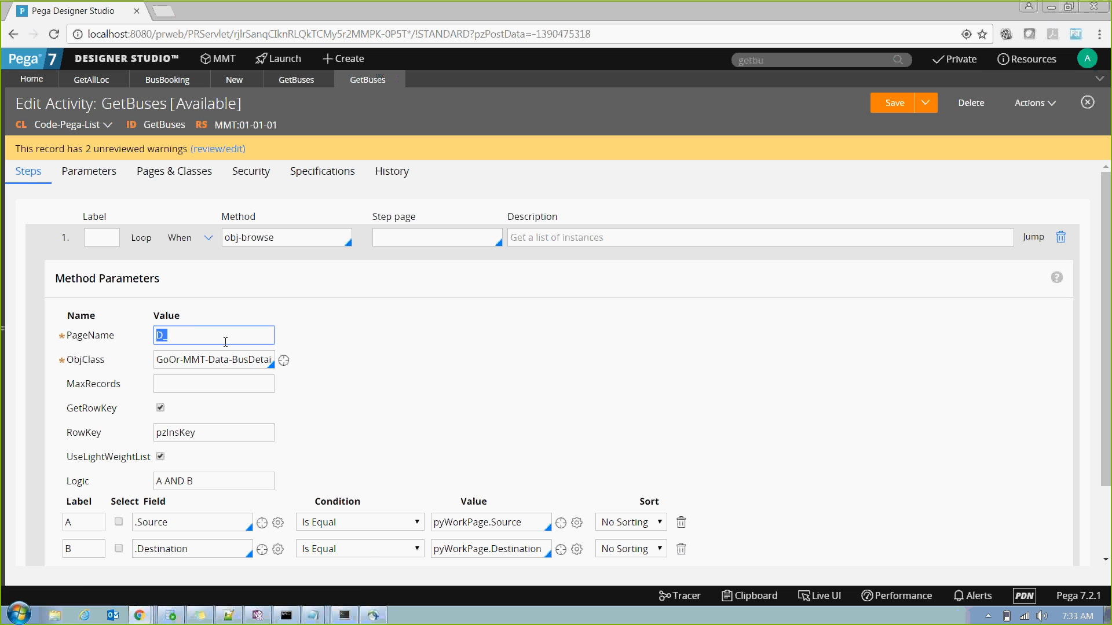
key(ctrl+v)
key(BackSpace)
click(890, 114)
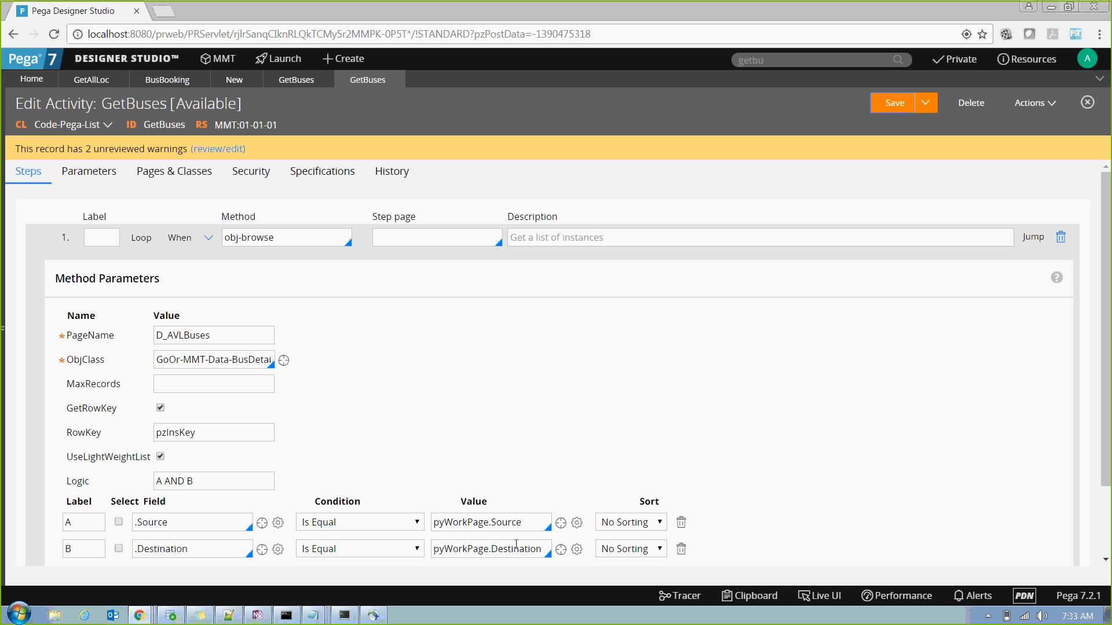
Step: Enter "get" as the activity name in the D_AVLBuses data source
click(234, 81)
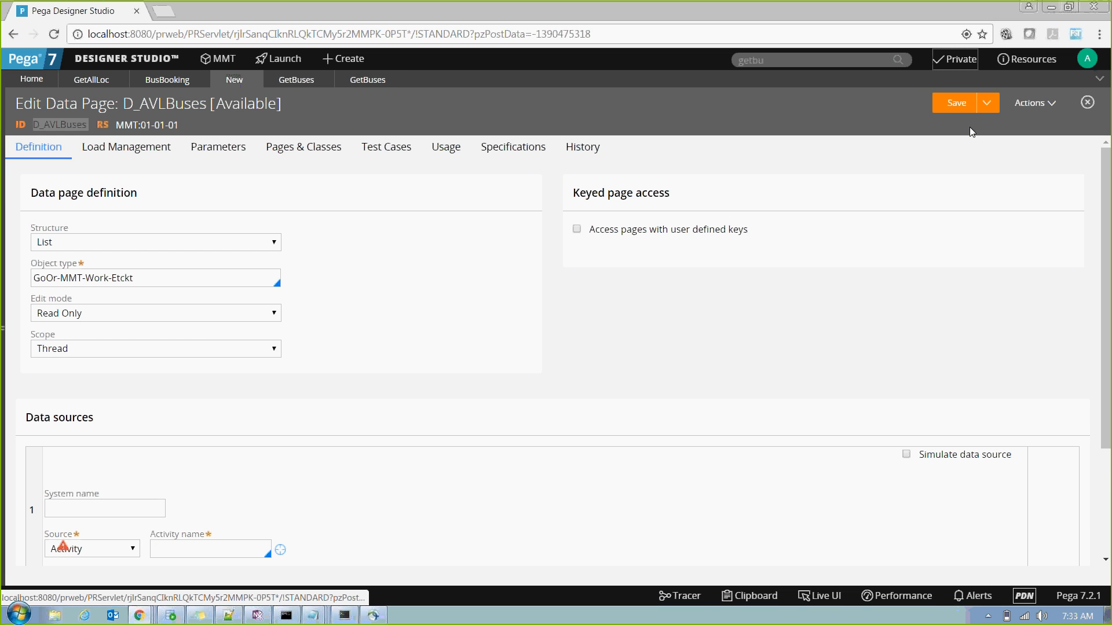
click(204, 554)
text(get)
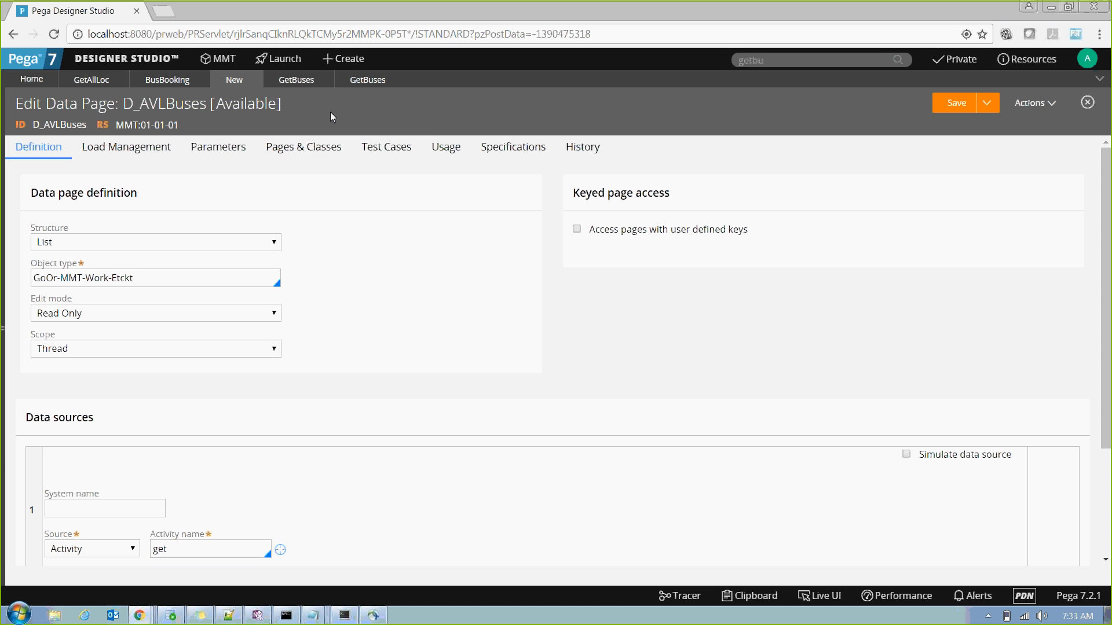
Step: Change the usage of the Code-Pega-List GetBuses activity to Load Data Page and save it
click(368, 80)
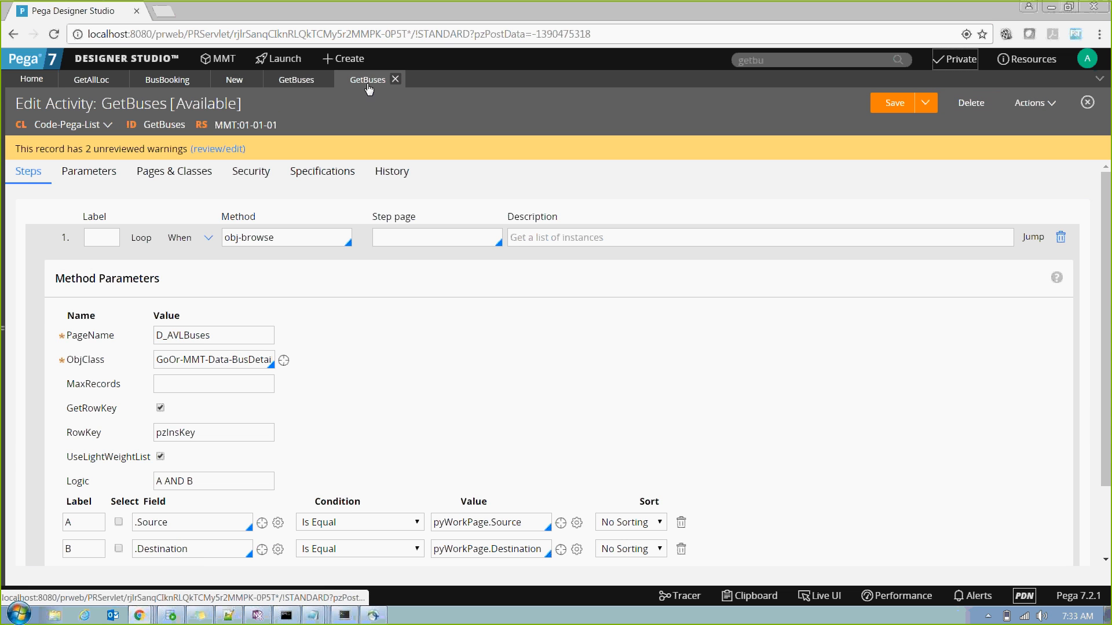
click(250, 172)
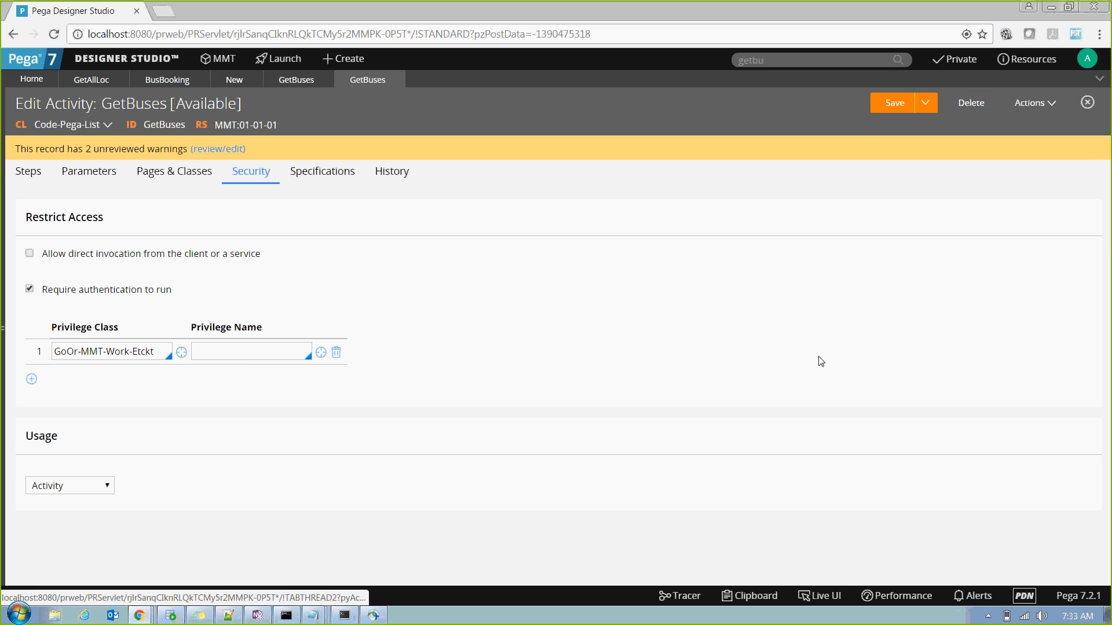
click(103, 491)
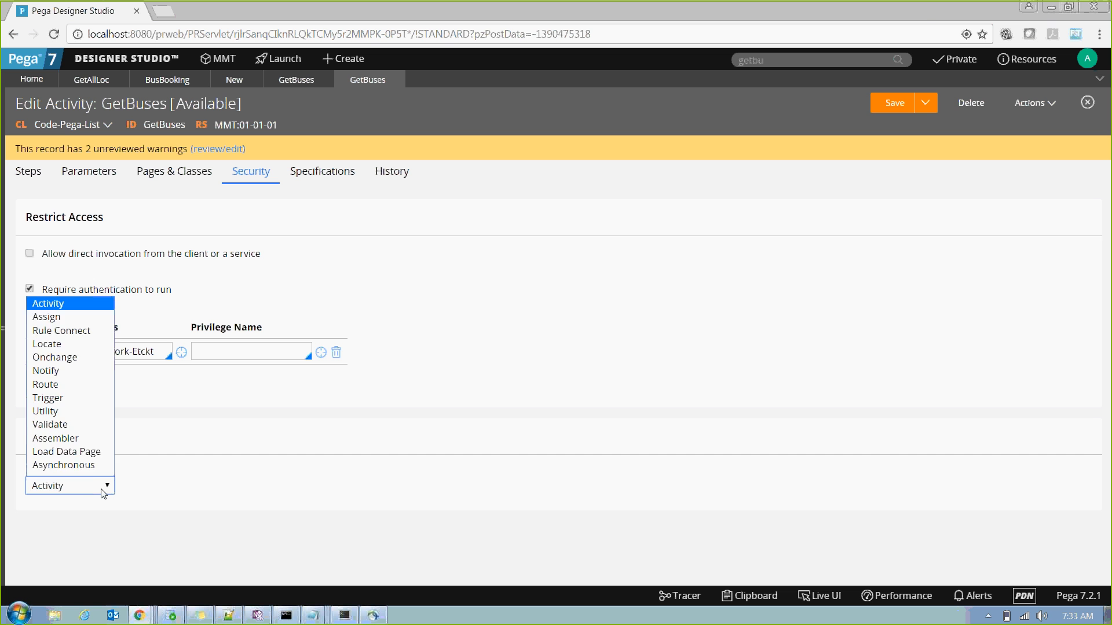
click(76, 453)
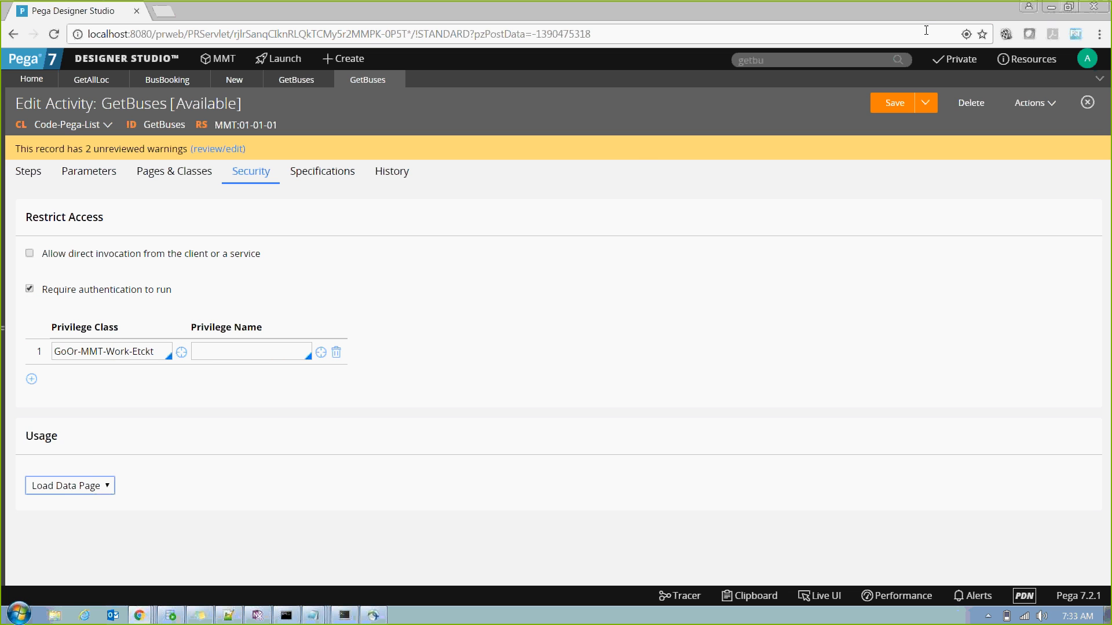
click(894, 103)
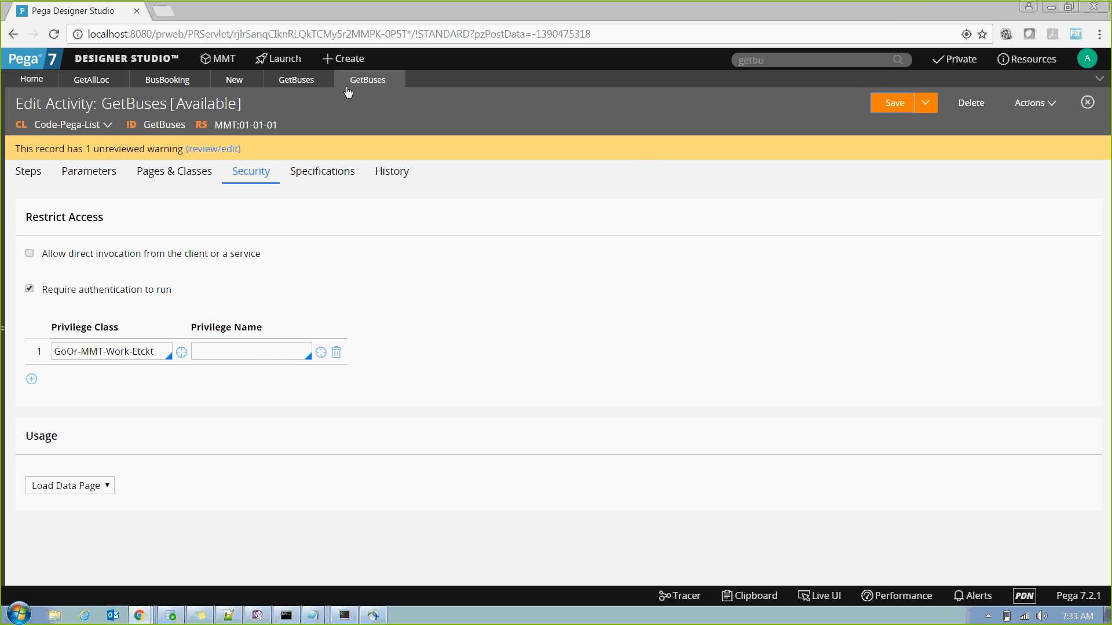
Step: Choose GetBuses as the source activity of the D_AVLBuses data page and save the rule
click(227, 77)
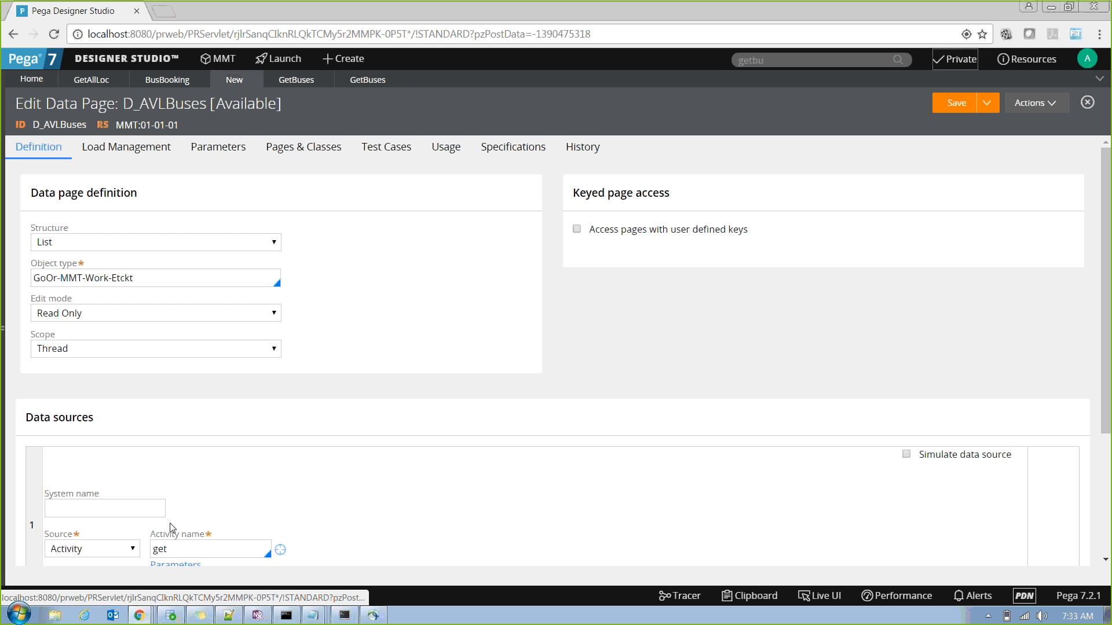
click(185, 544)
key(Return)
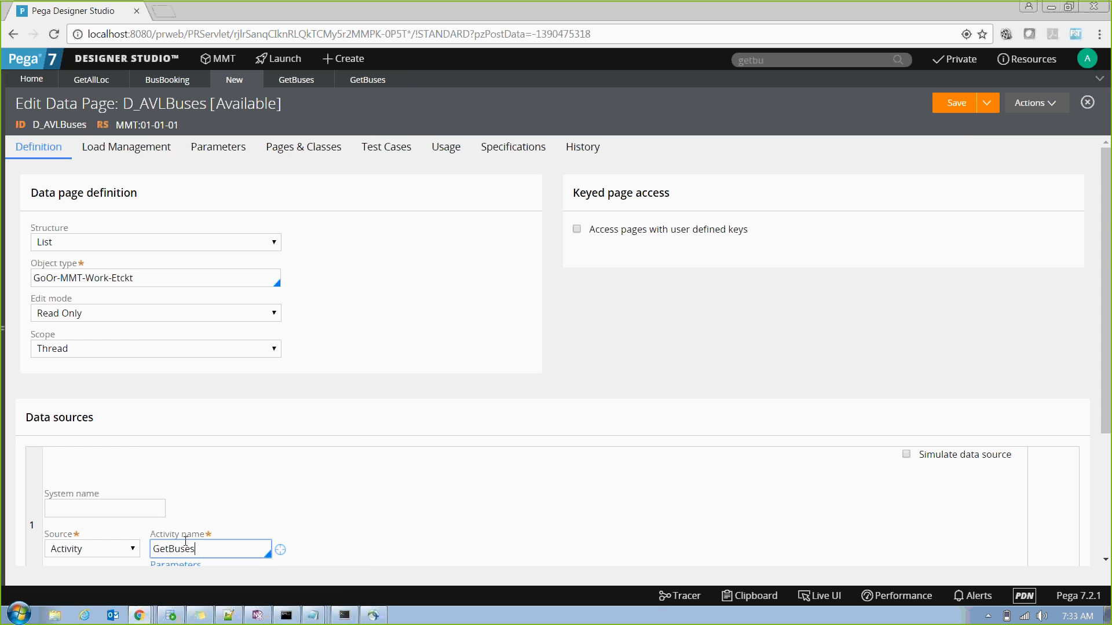
key(Tab)
click(956, 107)
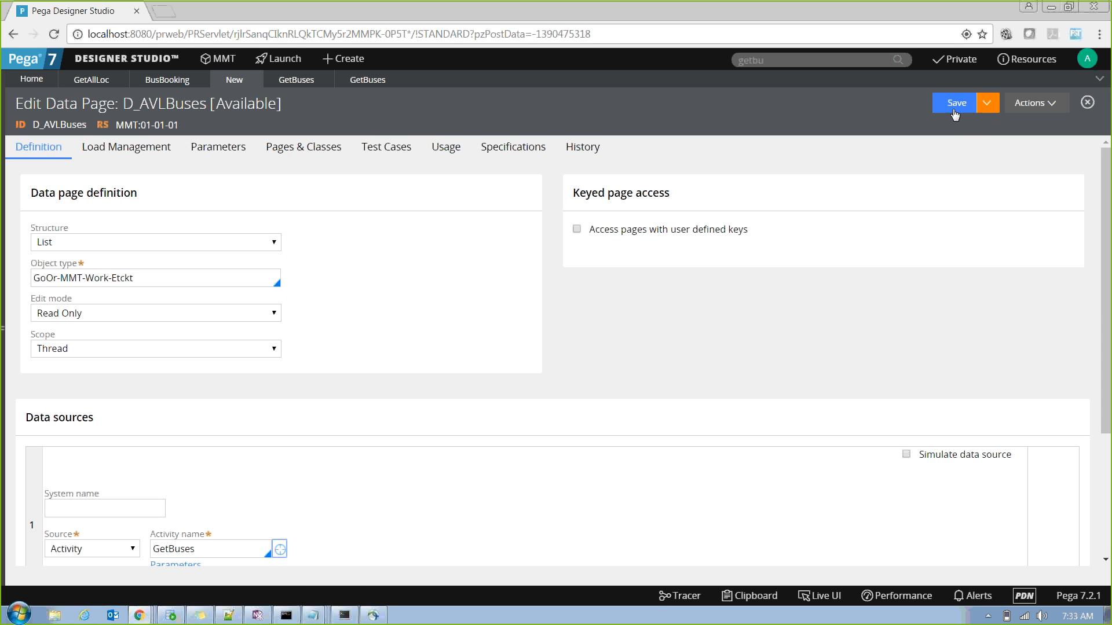
Step: Run the D_AVLBuses data page with all its instances flushed before execution, check the results and close the run window
click(1051, 105)
click(1030, 125)
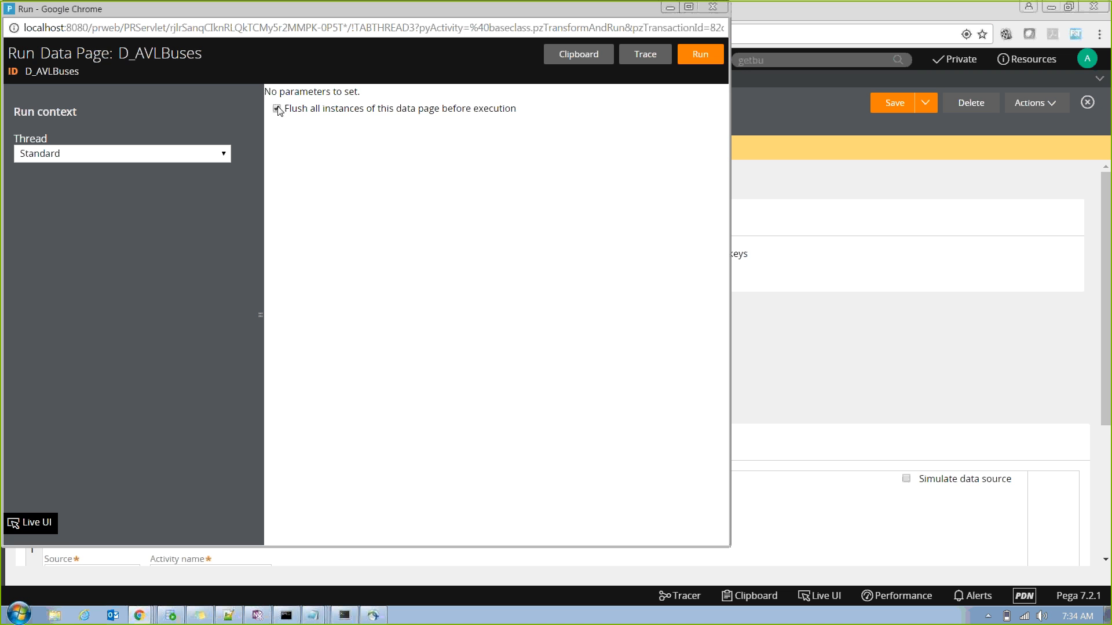
click(277, 109)
click(702, 57)
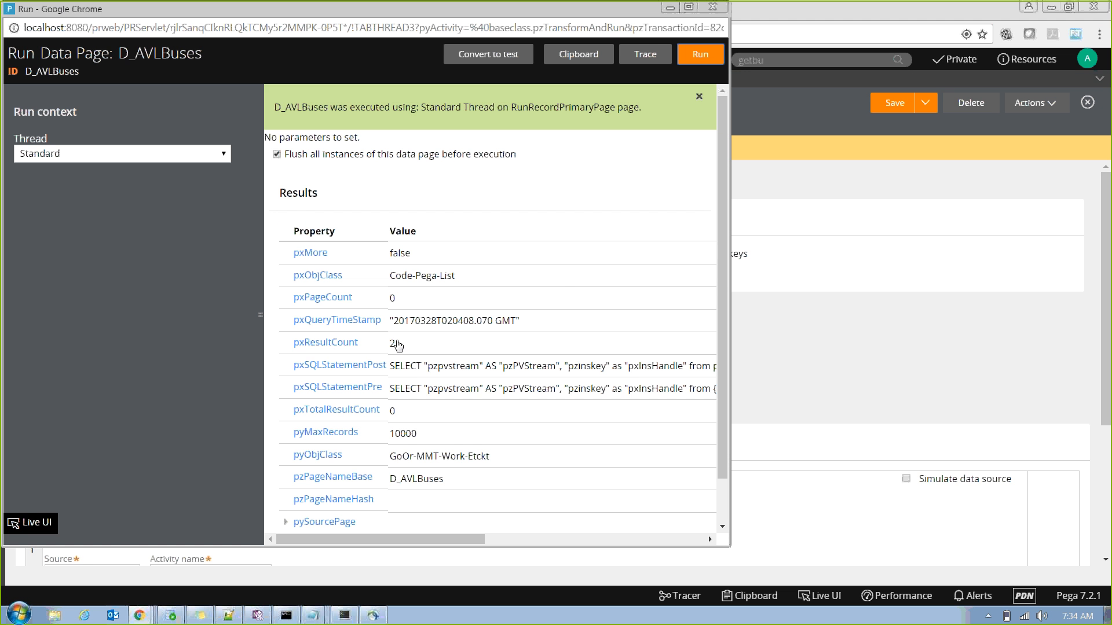
click(712, 7)
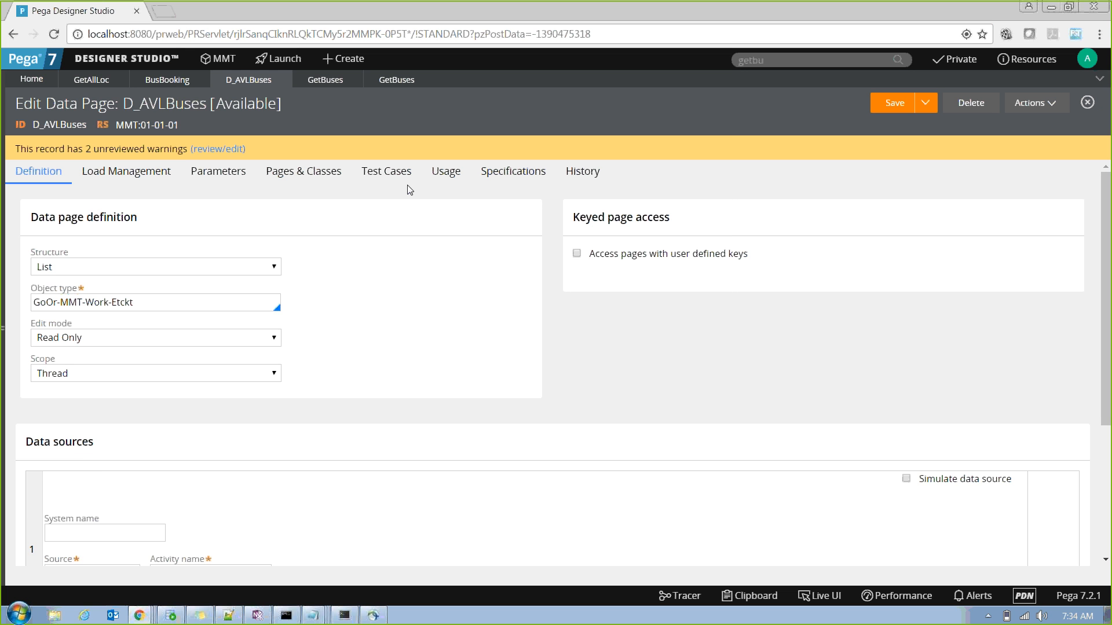
Step: Change the source data page of the BusBooking section's repeating grid to D_AVLBuses and submit the layout properties
click(96, 81)
click(167, 81)
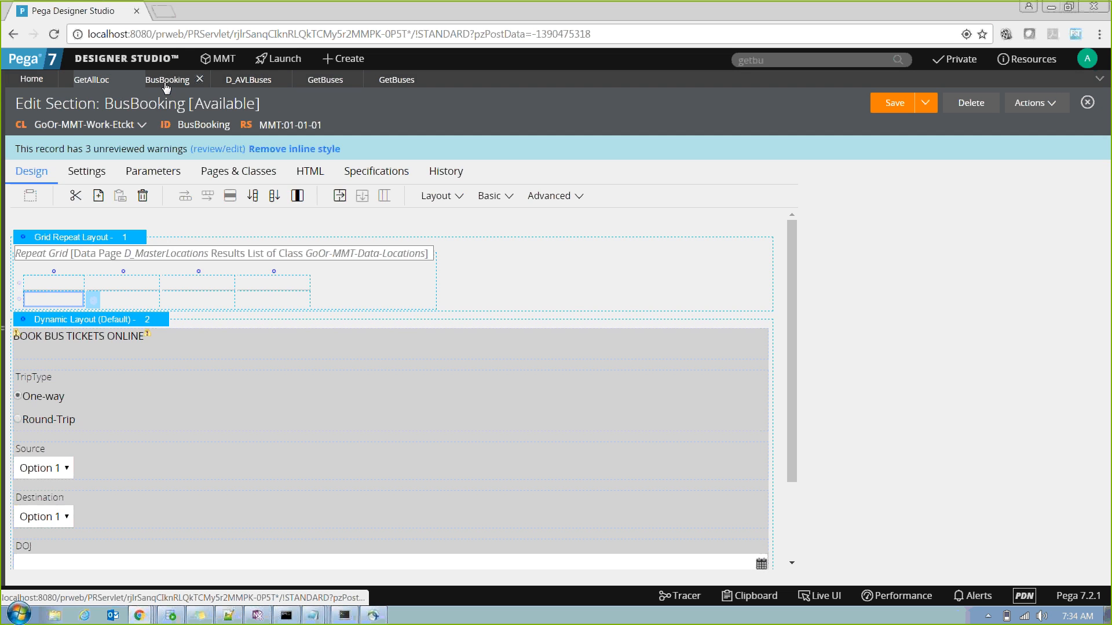
click(135, 238)
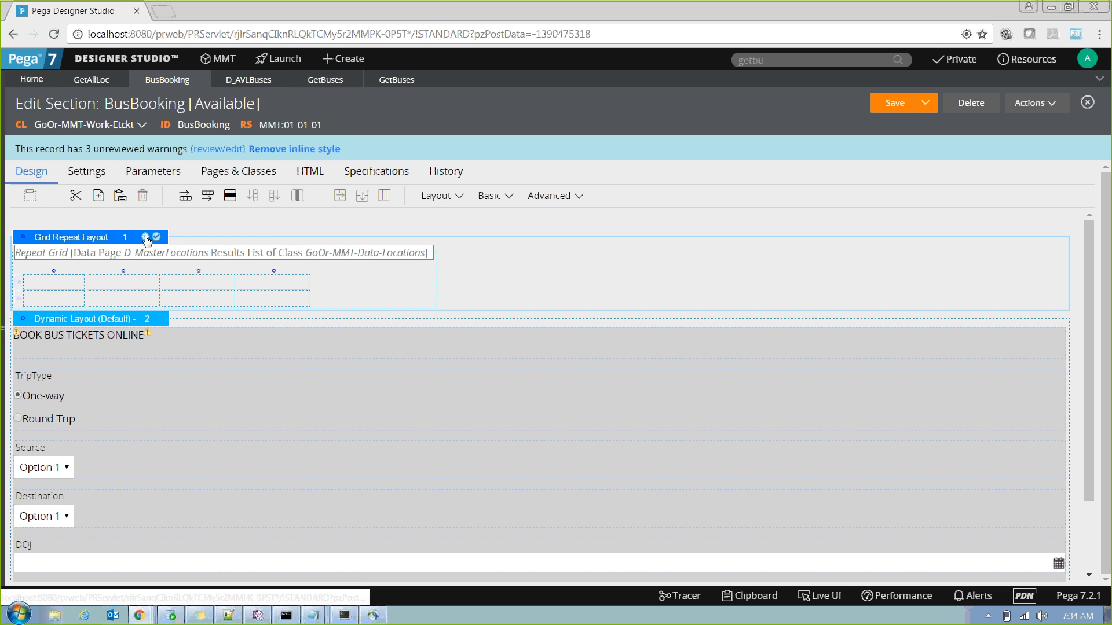
click(145, 236)
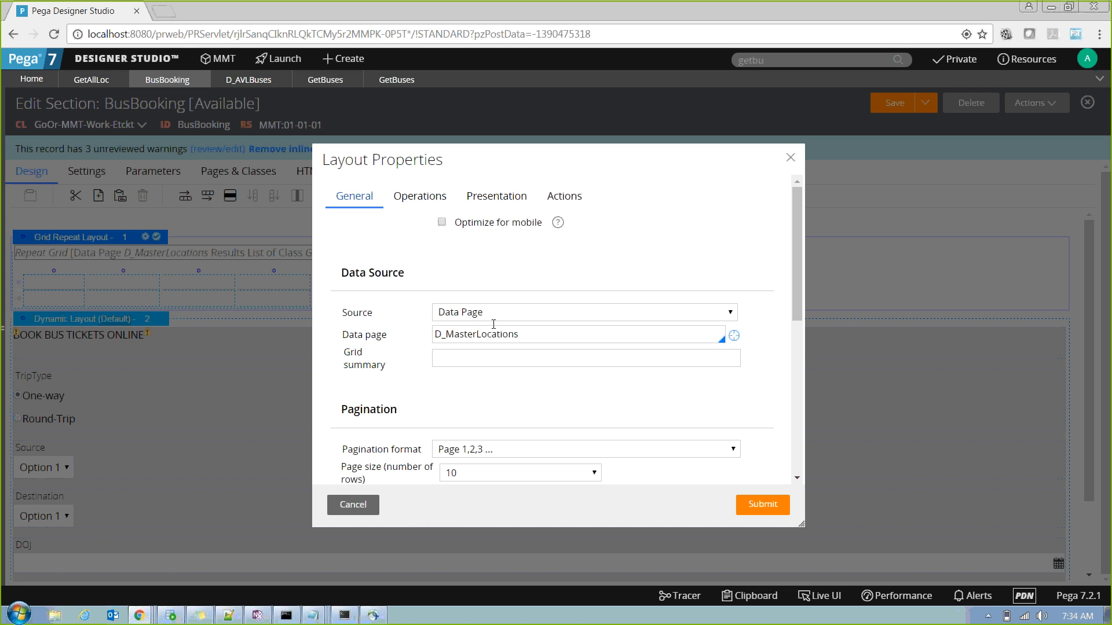
click(529, 335)
key(BackSpace)
key(BackSpace)
key(BackSpace)
key(BackSpace)
key(BackSpace)
key(BackSpace)
key(BackSpace)
key(BackSpace)
key(BackSpace)
key(BackSpace)
key(BackSpace)
key(BackSpace)
key(BackSpace)
key(BackSpace)
key(BackSpace)
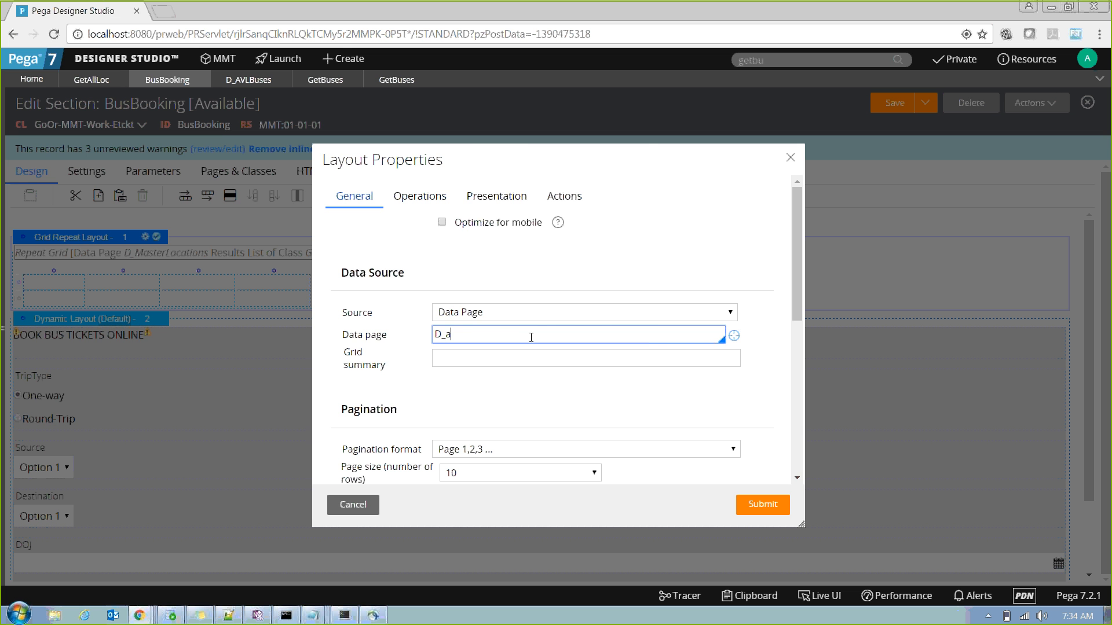
text(av)
key(Return)
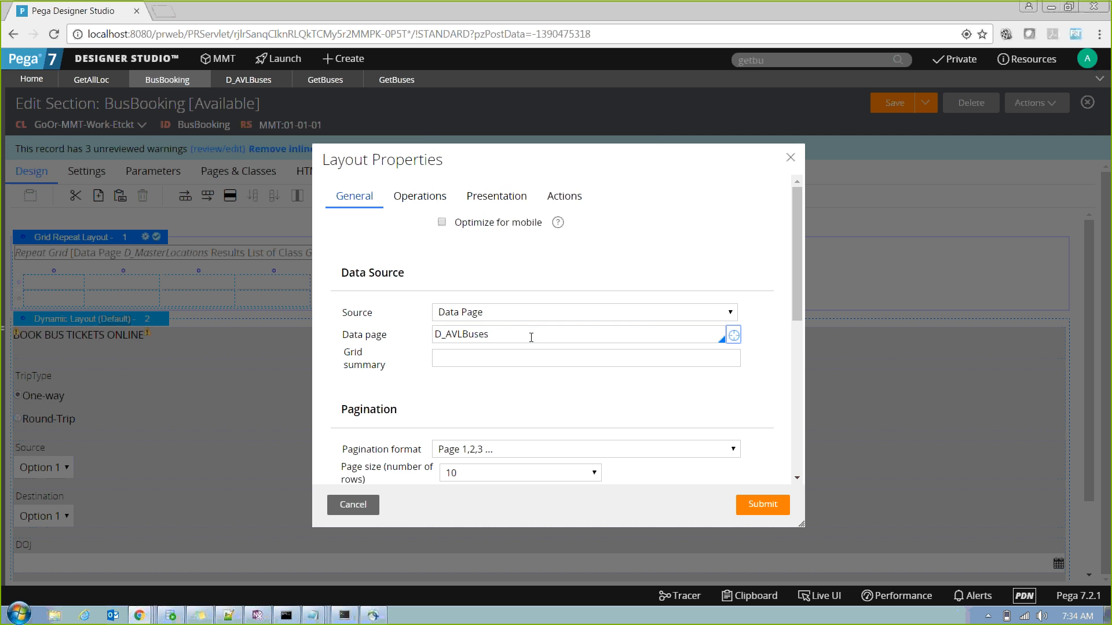
click(759, 507)
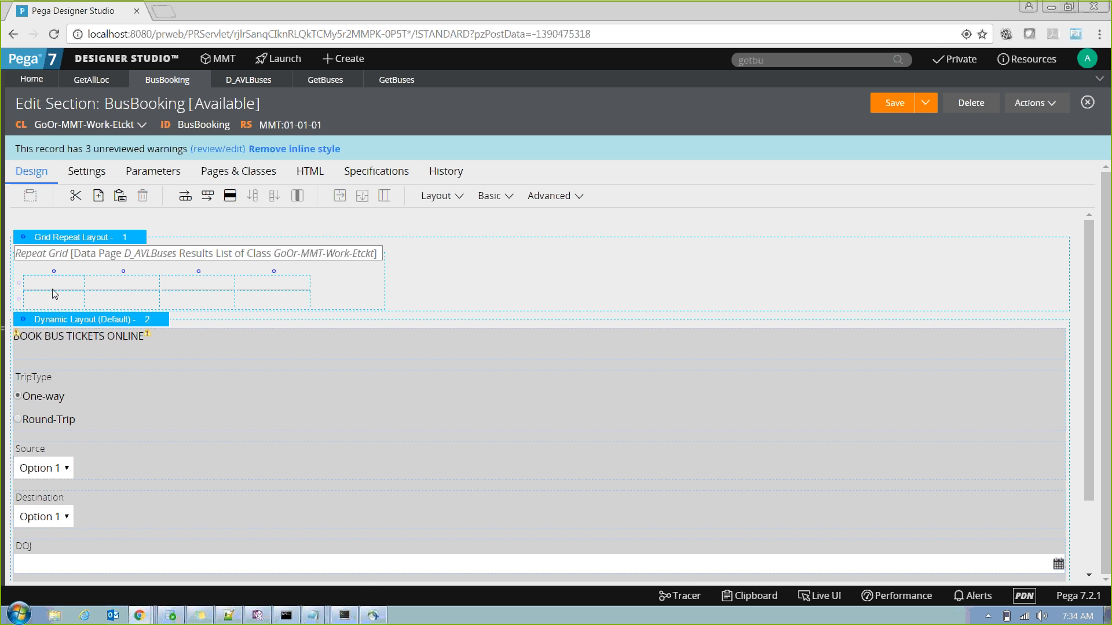
click(53, 300)
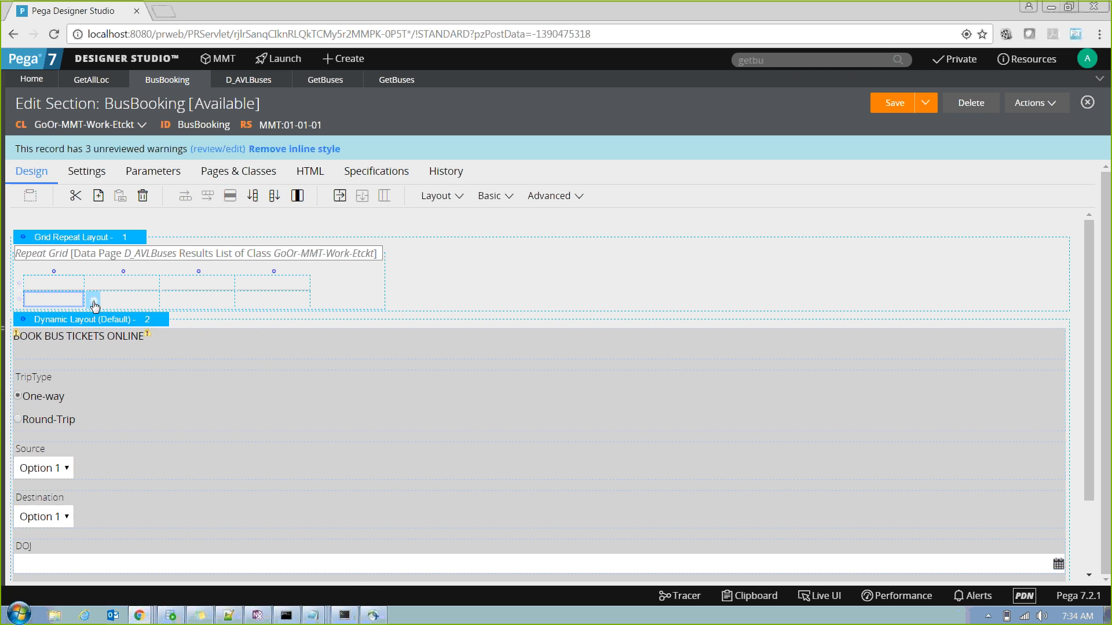
click(93, 299)
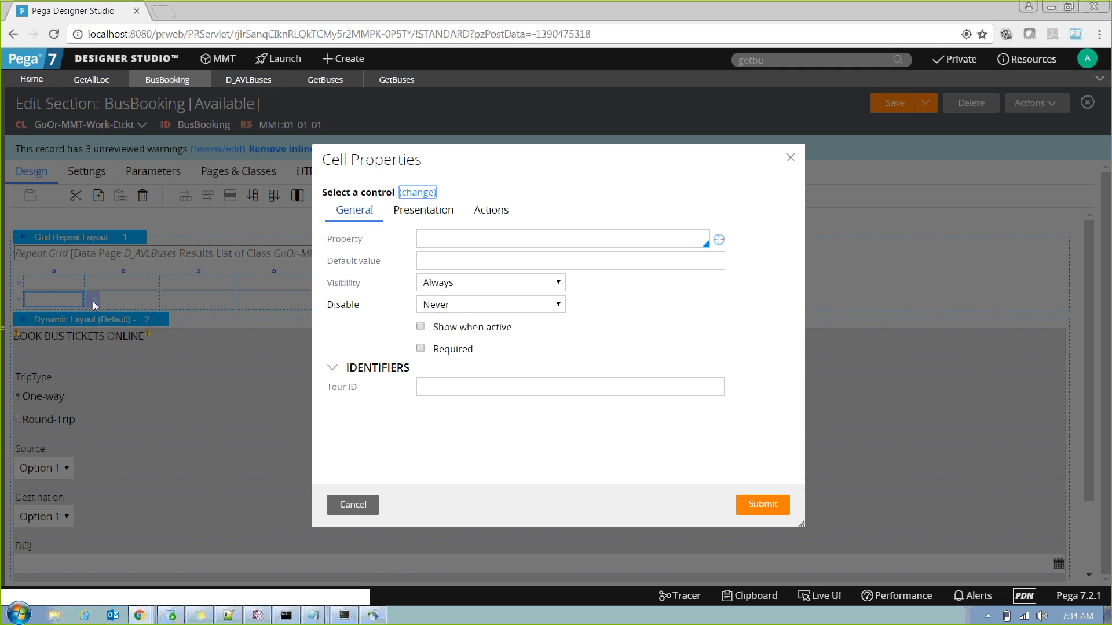
click(461, 233)
text(.)
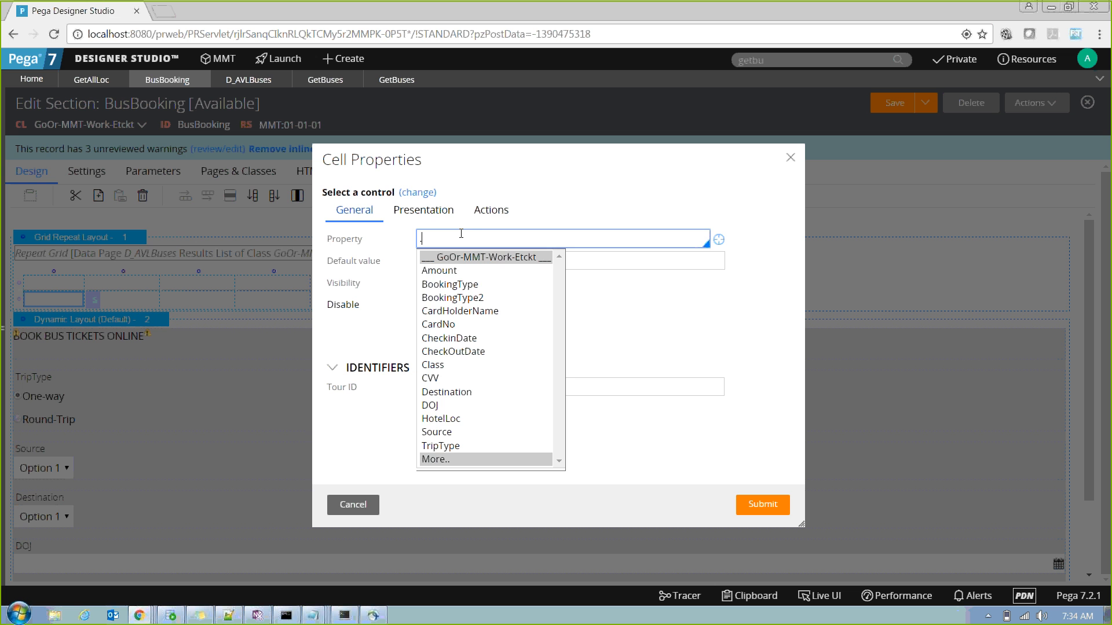
key(BackSpace)
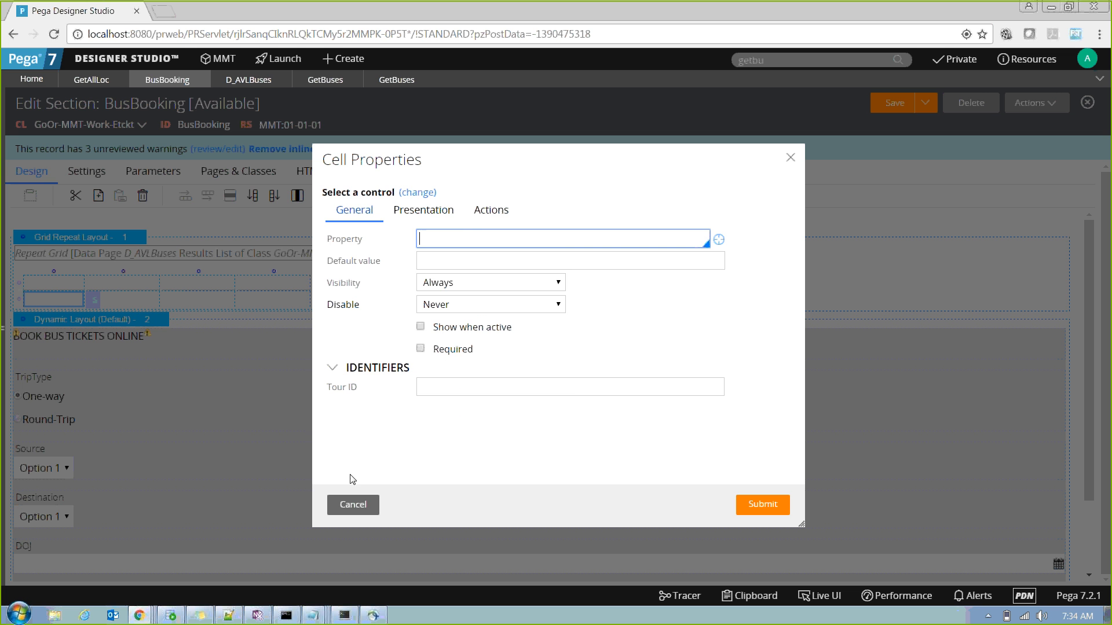
click(339, 501)
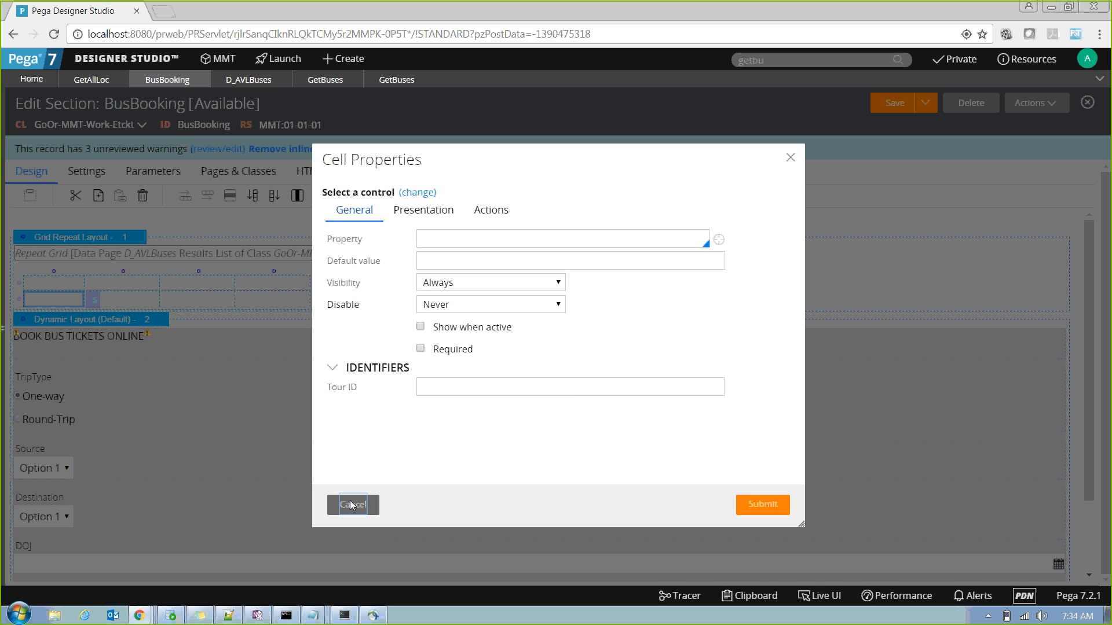
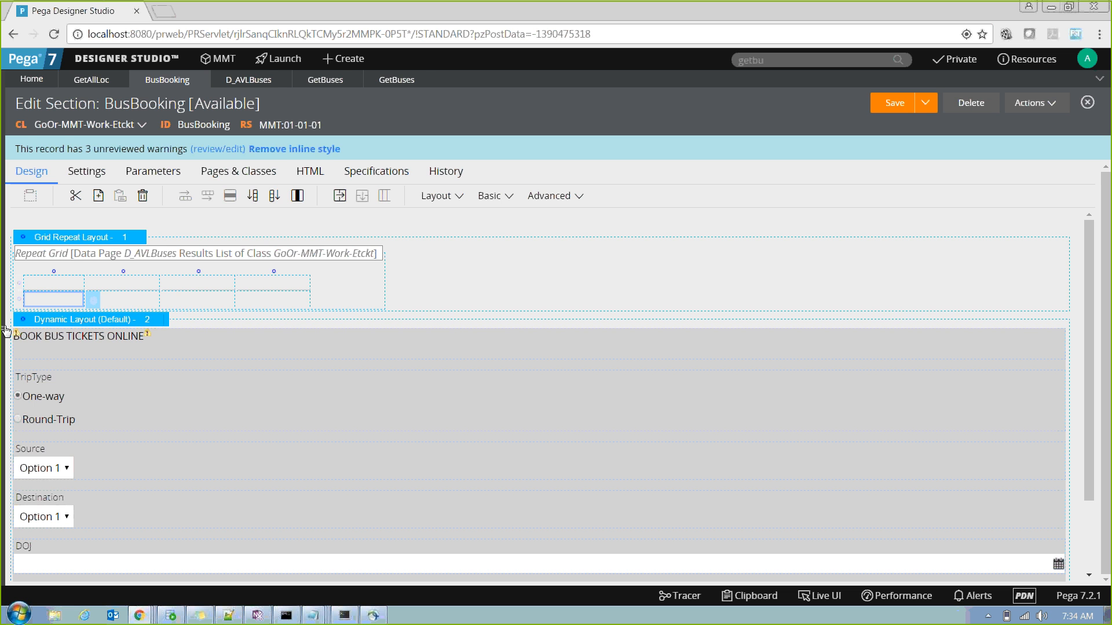
Step: Change the object type of the D_AVLBuses data page to GoOr-MMT-Data-BusDetails and save the rule
mouse_move(24, 223)
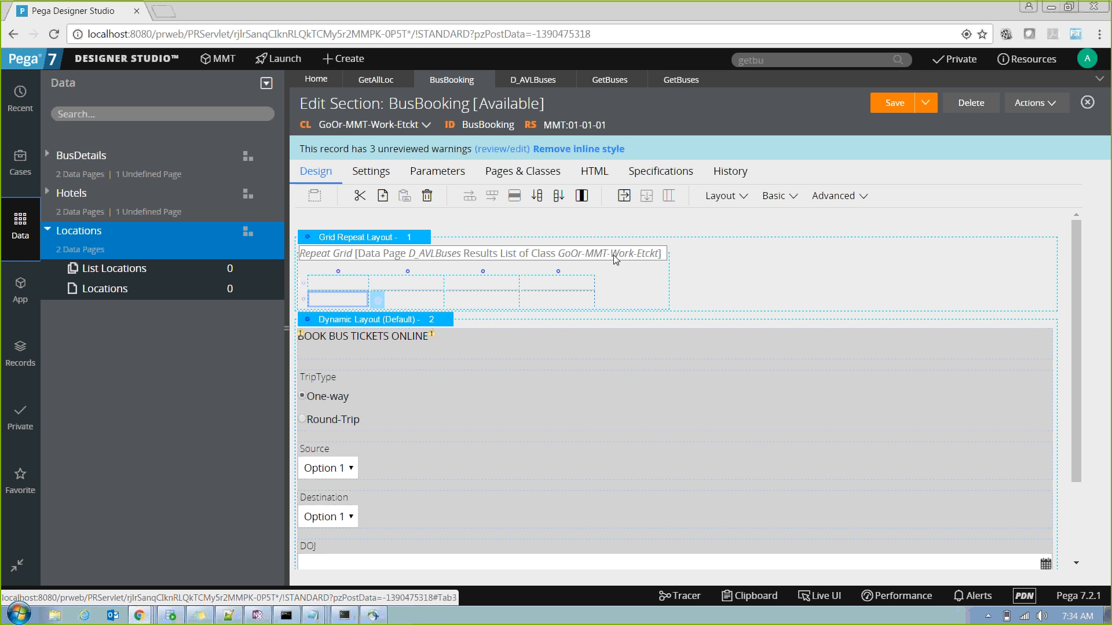
click(524, 81)
click(429, 304)
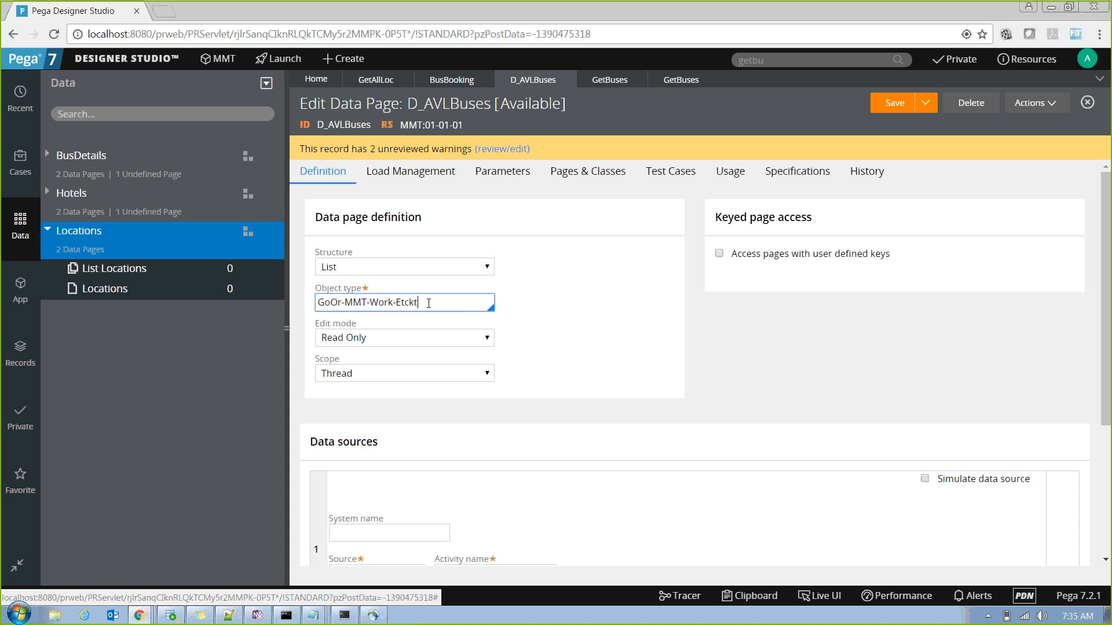
key(BackSpace)
key(BackSpace)
key(BackSpace)
key(BackSpace)
key(BackSpace)
key(BackSpace)
key(BackSpace)
key(BackSpace)
key(BackSpace)
key(BackSpace)
key(BackSpace)
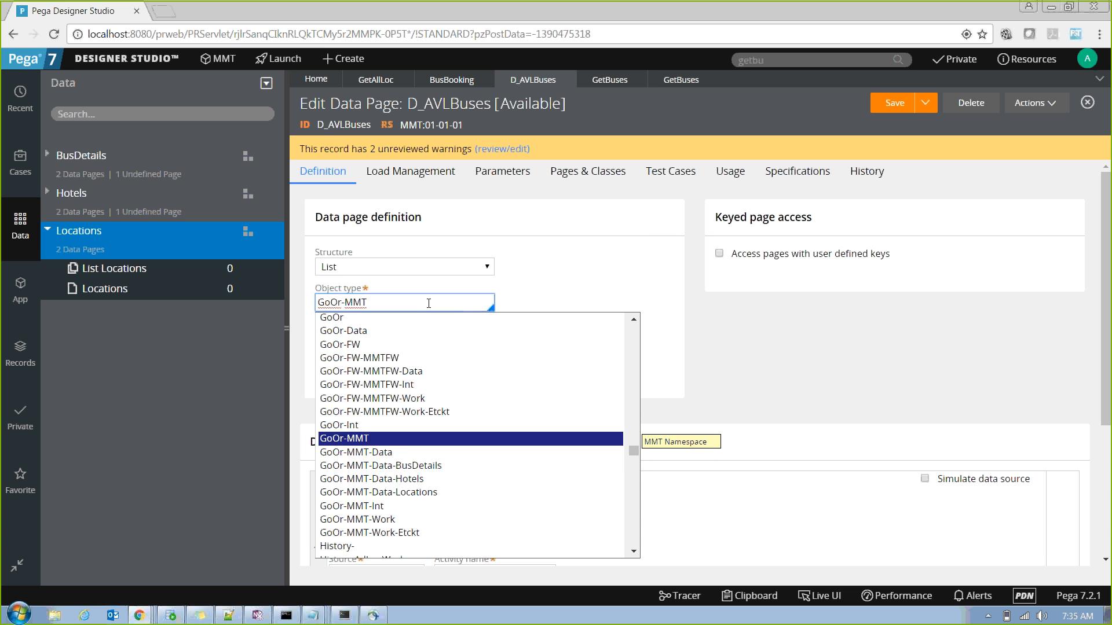
key(Down)
key(Down)
key(Down)
key(Up)
key(Return)
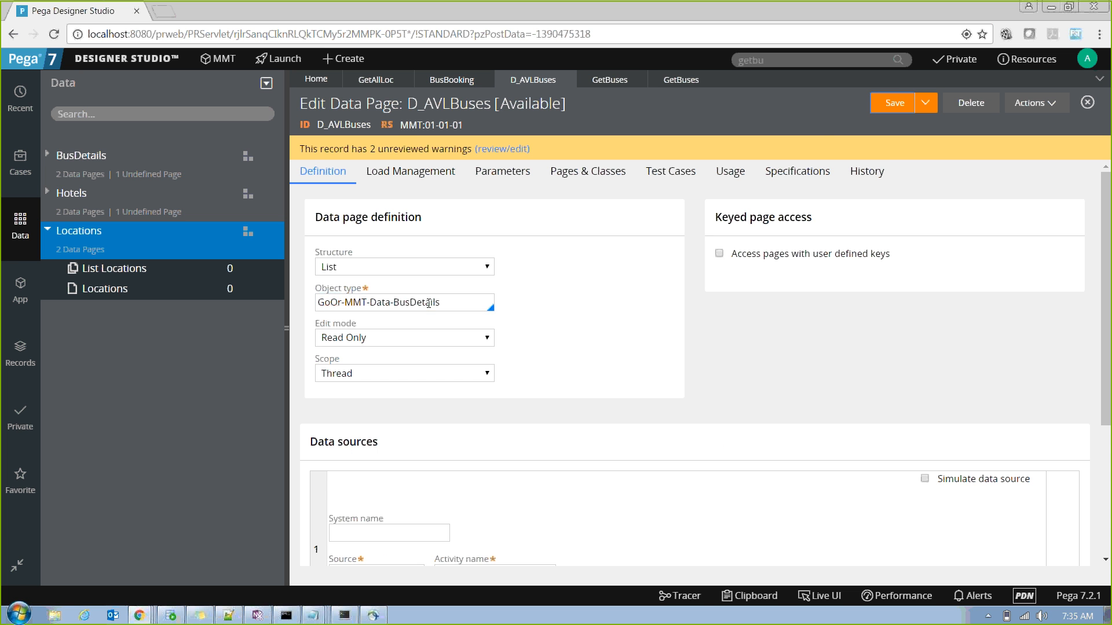
click(898, 100)
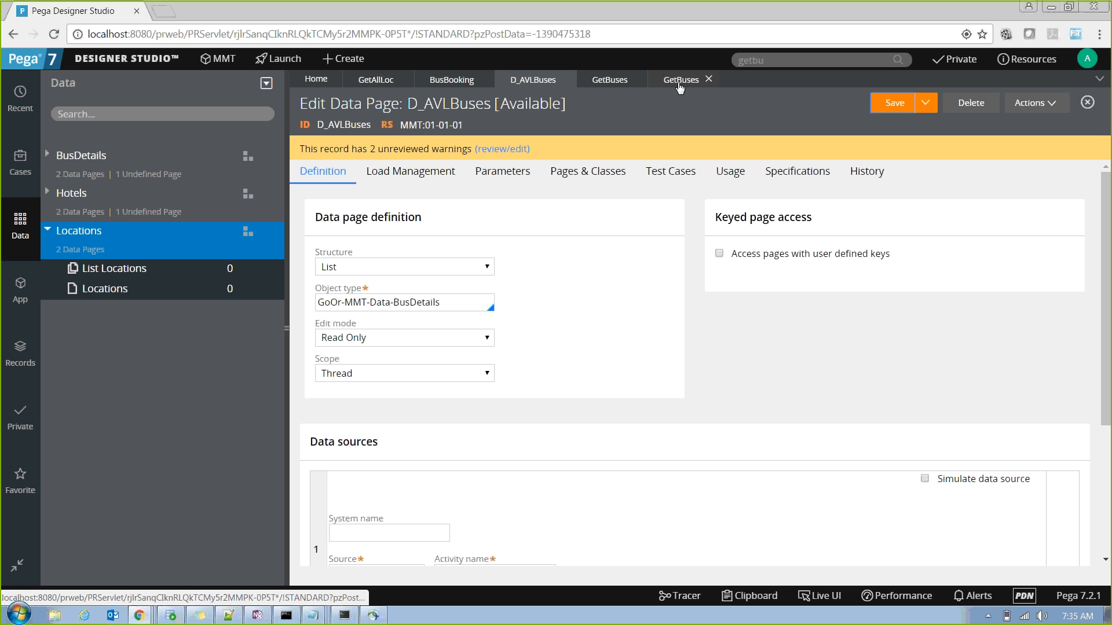
Step: Return to the BusBooking section and save it
click(435, 81)
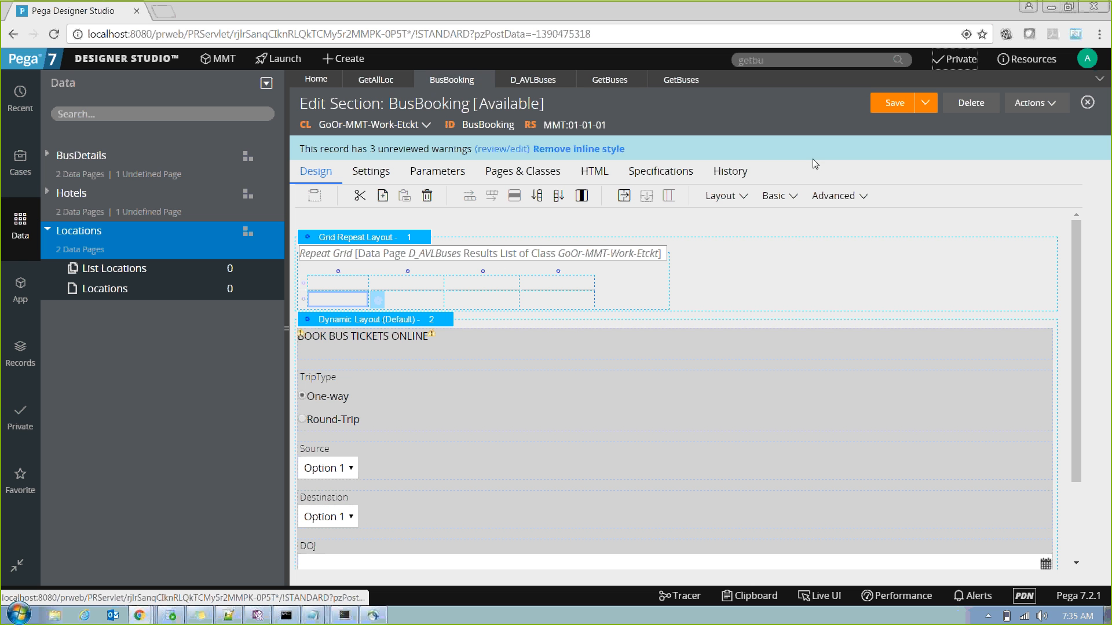
click(906, 100)
click(1031, 104)
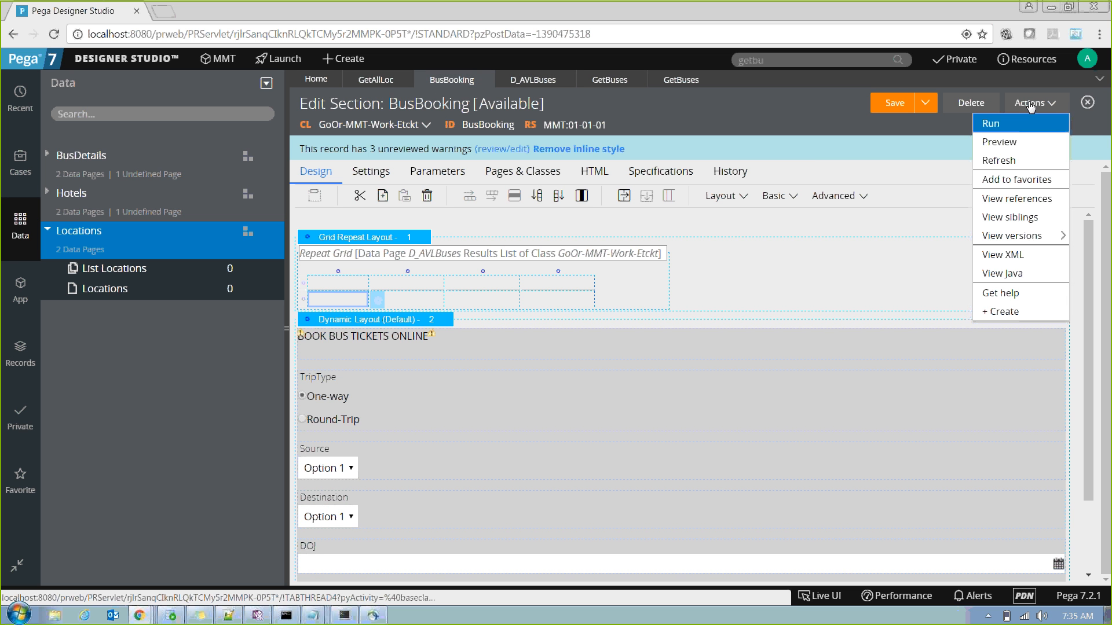
click(884, 100)
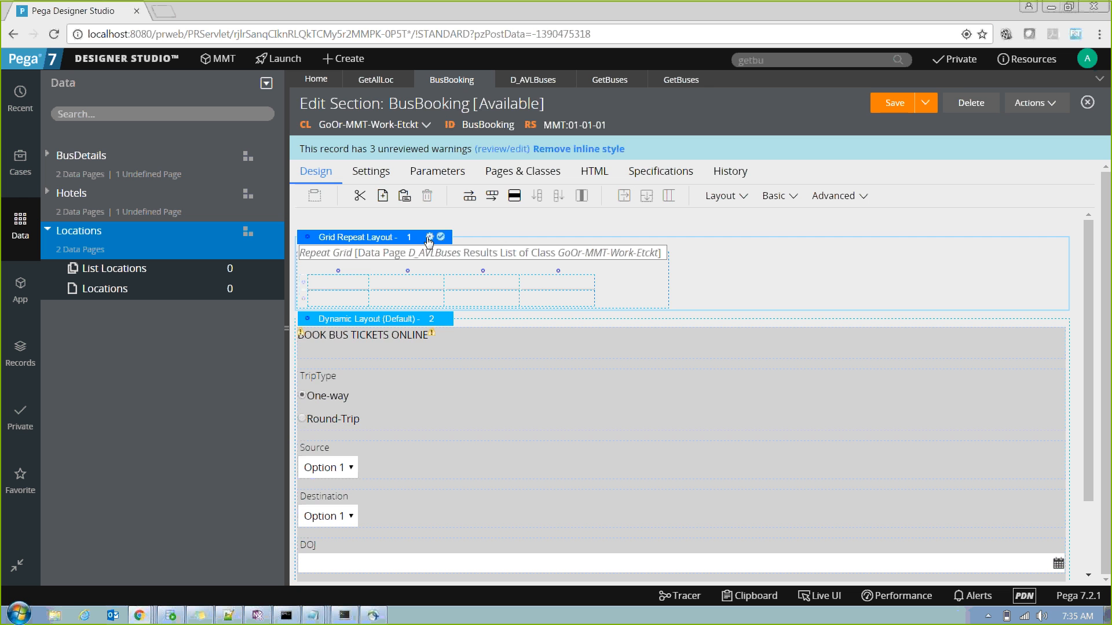
Step: Clear the data page name in the repeating grid's layout properties and submit the change
click(429, 237)
click(693, 338)
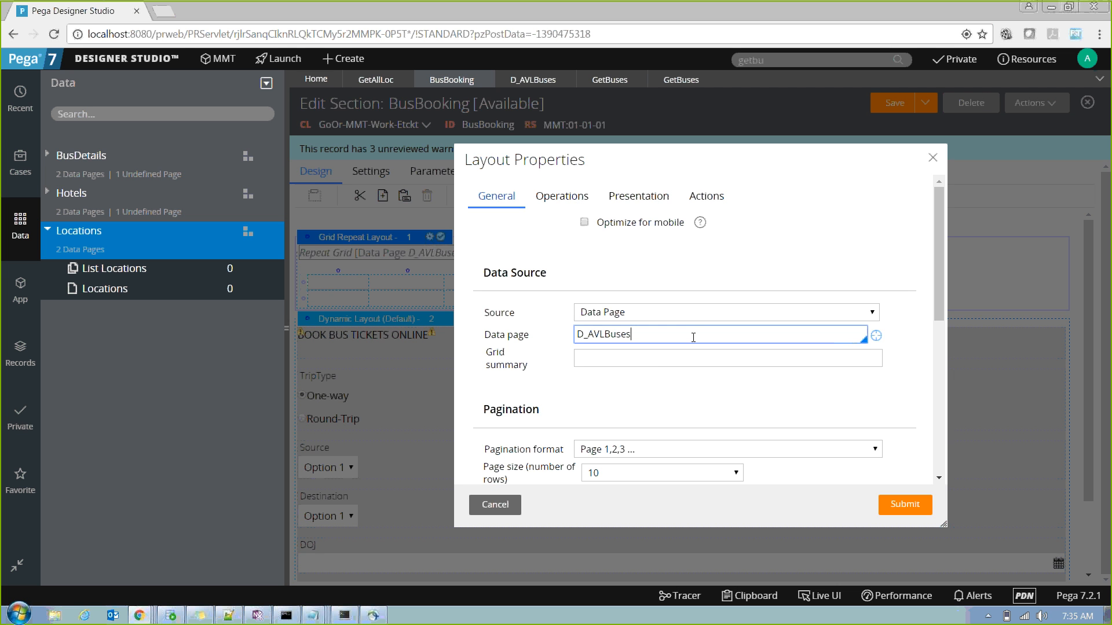
key(BackSpace)
key(BackSpace)
key(BackSpace)
key(BackSpace)
key(BackSpace)
key(BackSpace)
key(BackSpace)
key(BackSpace)
key(BackSpace)
key(BackSpace)
click(896, 506)
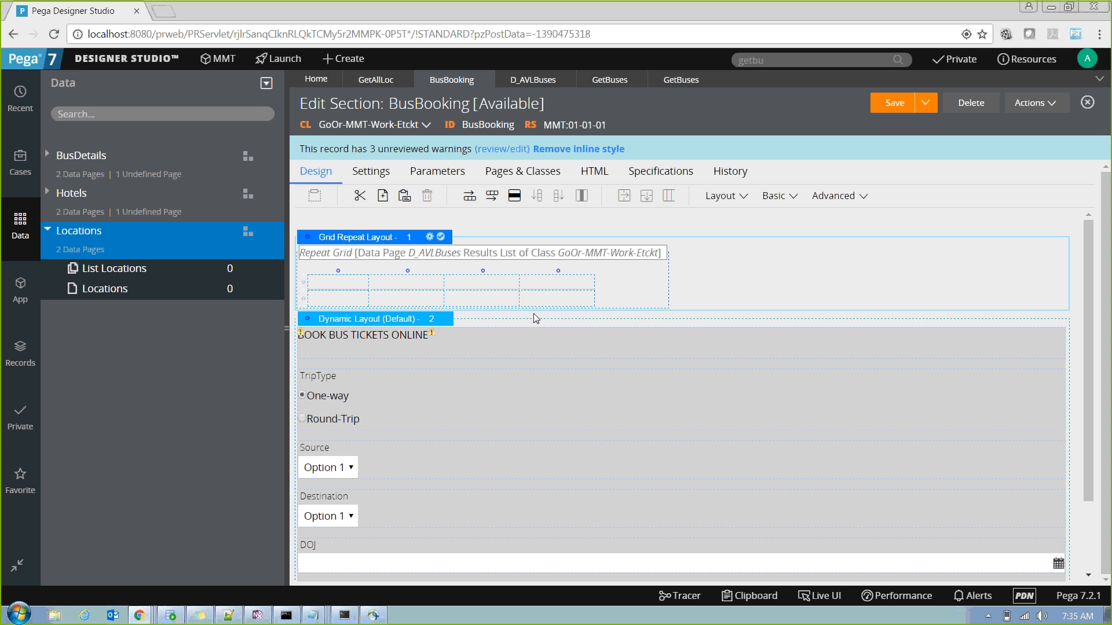
Step: Reassign D_AVLBuses as the repeating grid's data page so it picks up the changed object type
click(415, 240)
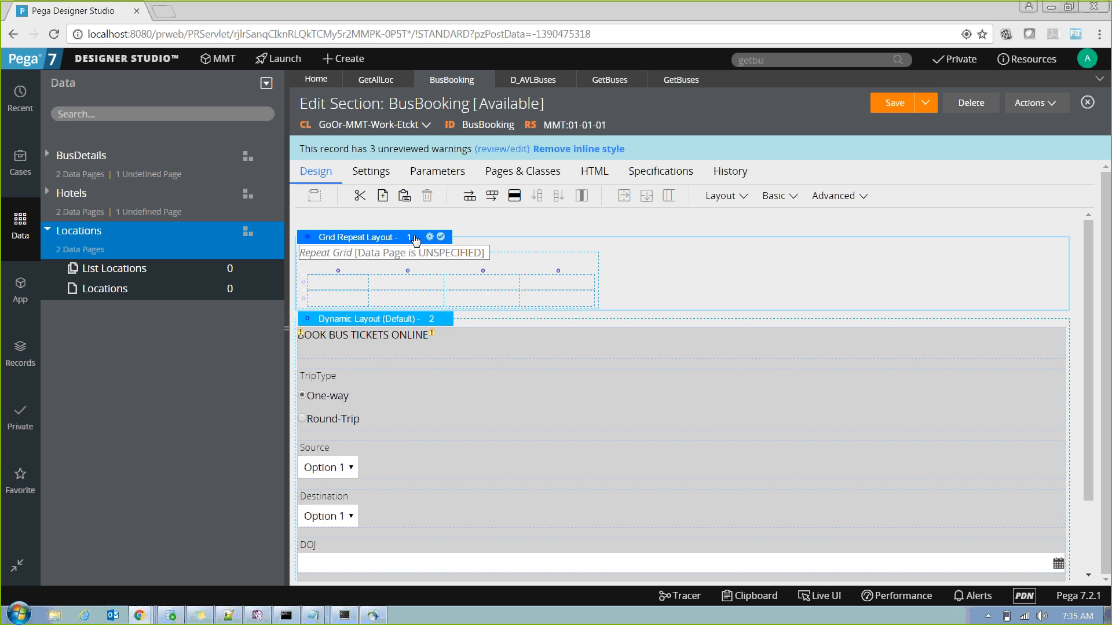
click(429, 237)
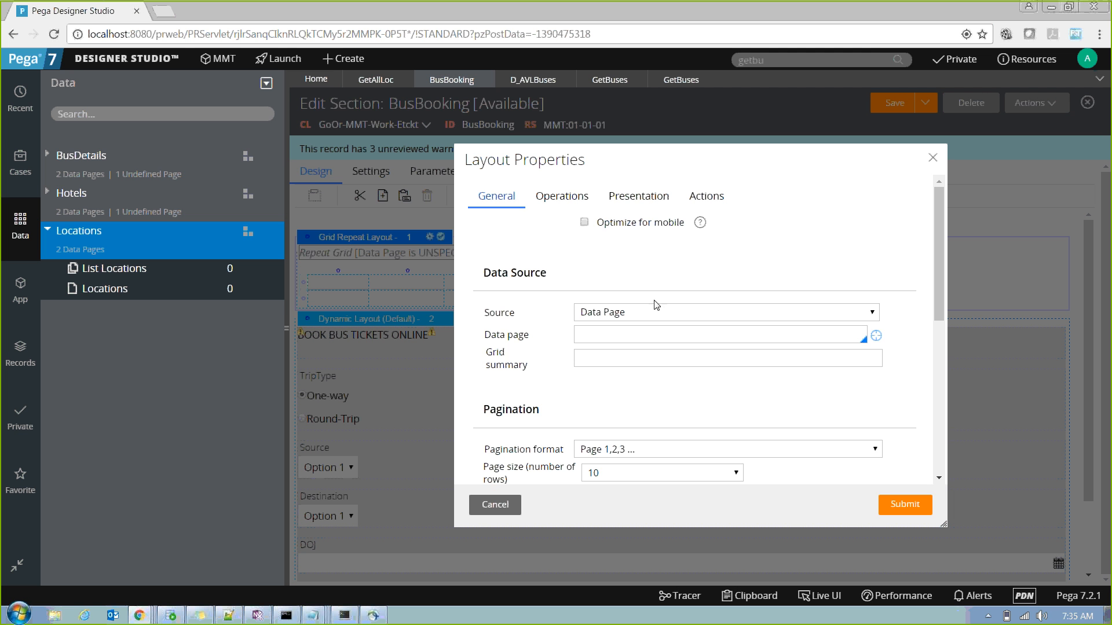
click(598, 335)
text(d_av)
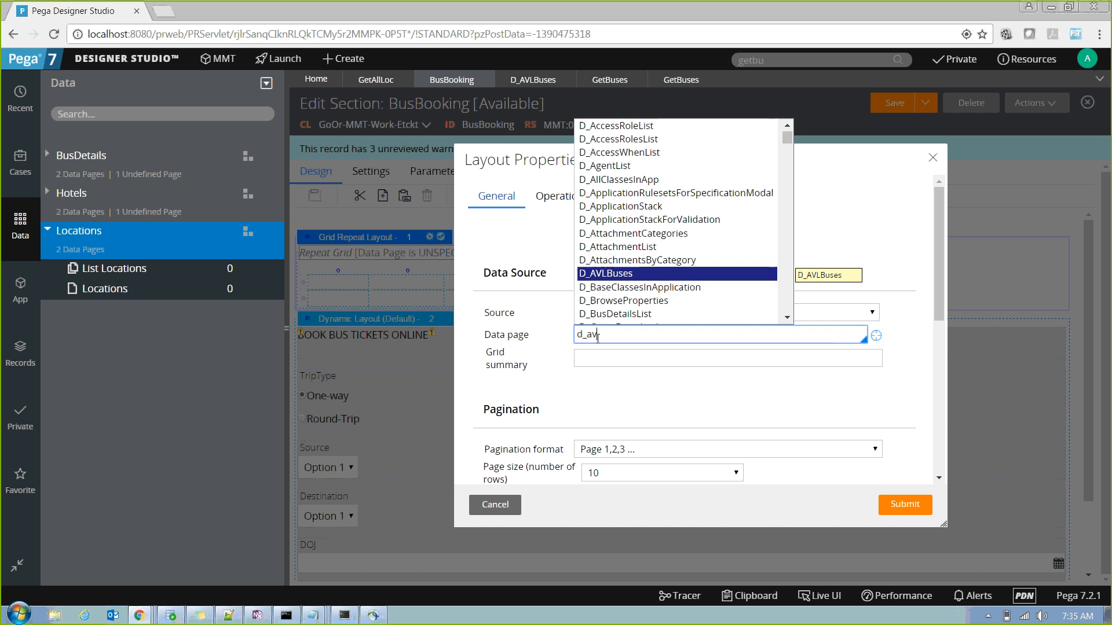
key(Return)
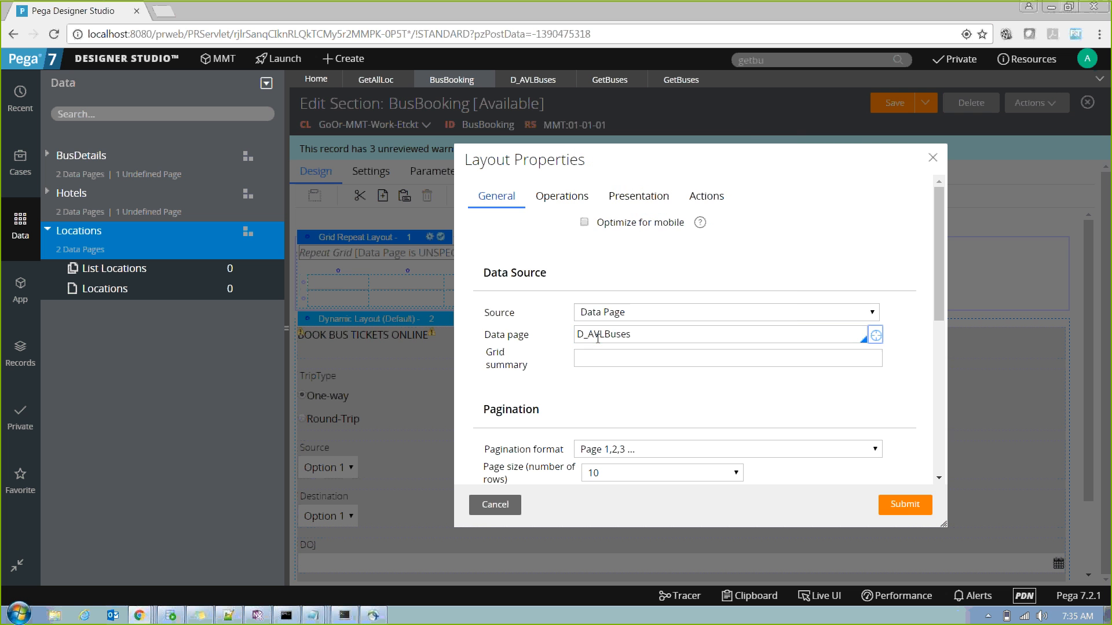
click(905, 505)
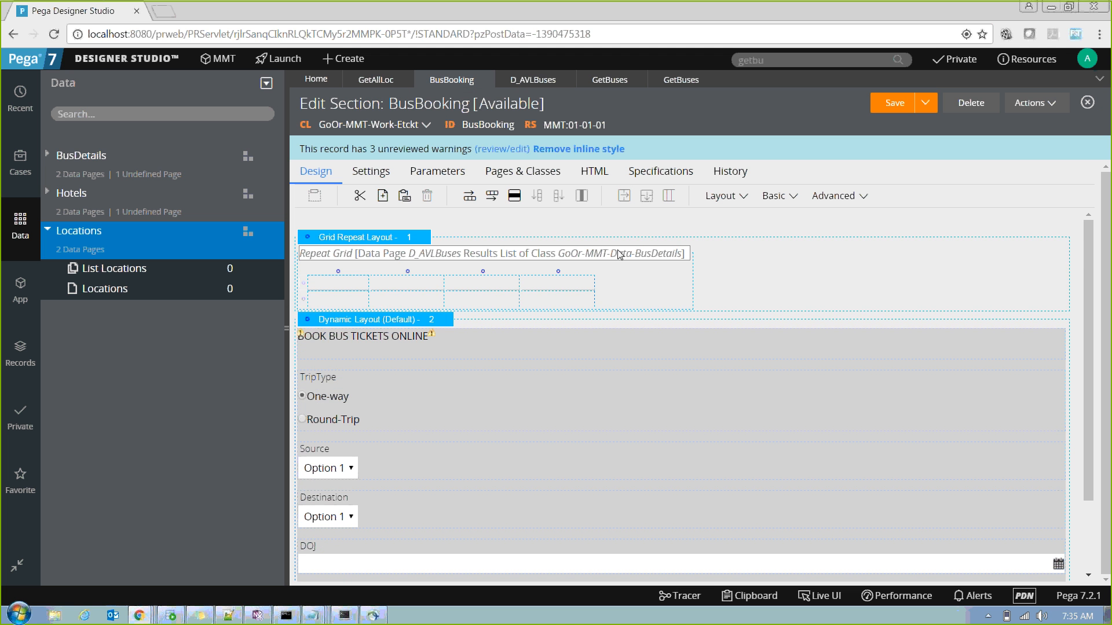
Step: Bind the first cell of the repeating grid's data row to the .BusNo property
click(351, 305)
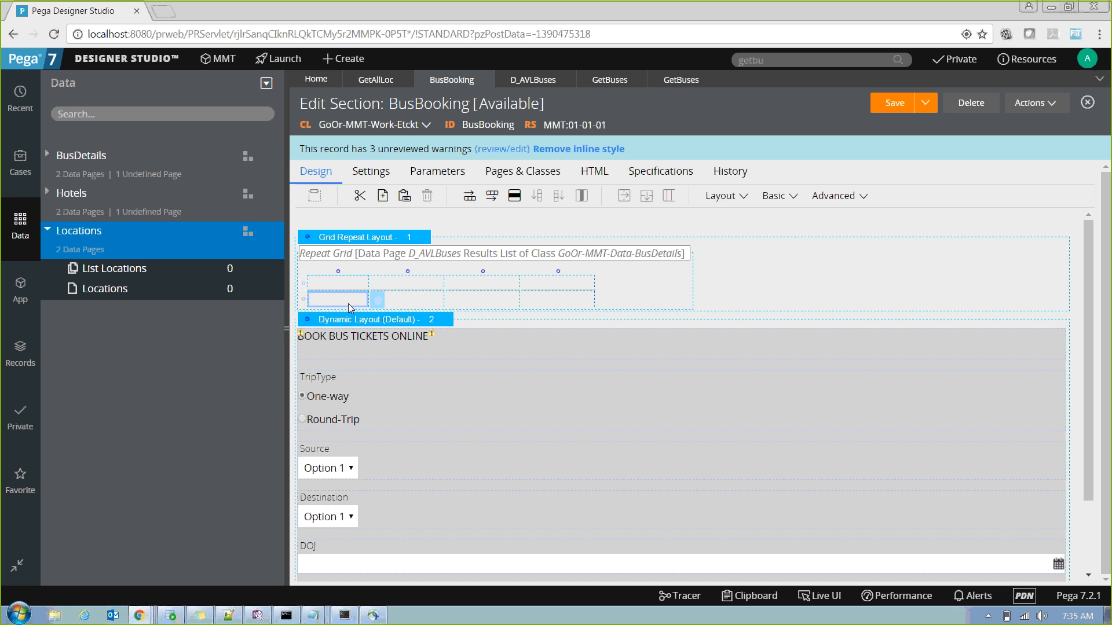
click(380, 305)
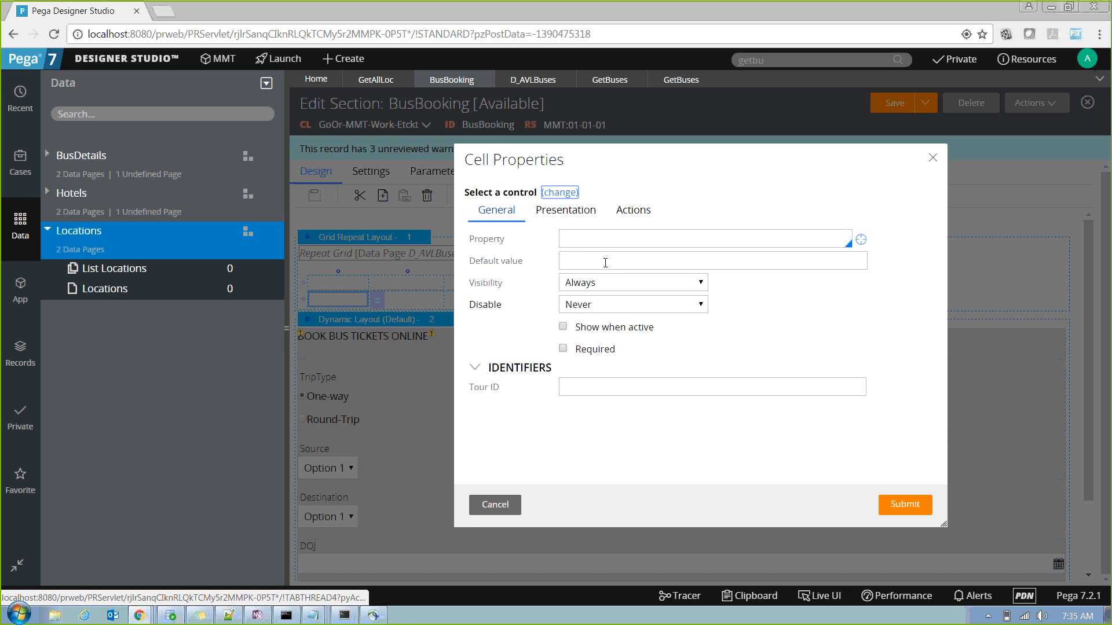
click(584, 242)
text(.)
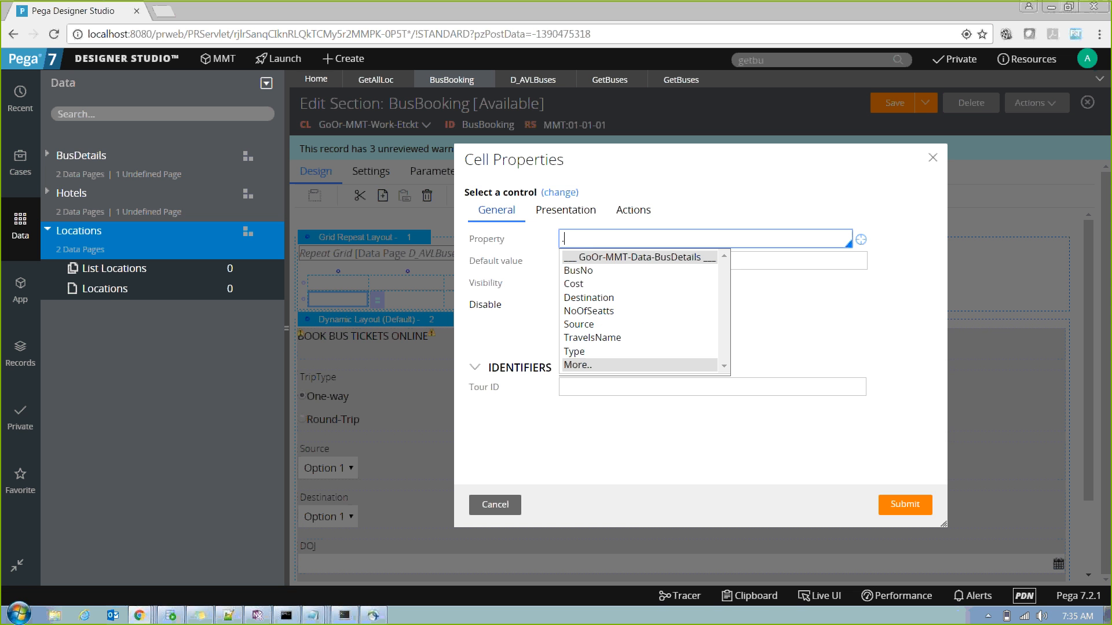
key(Down)
key(Return)
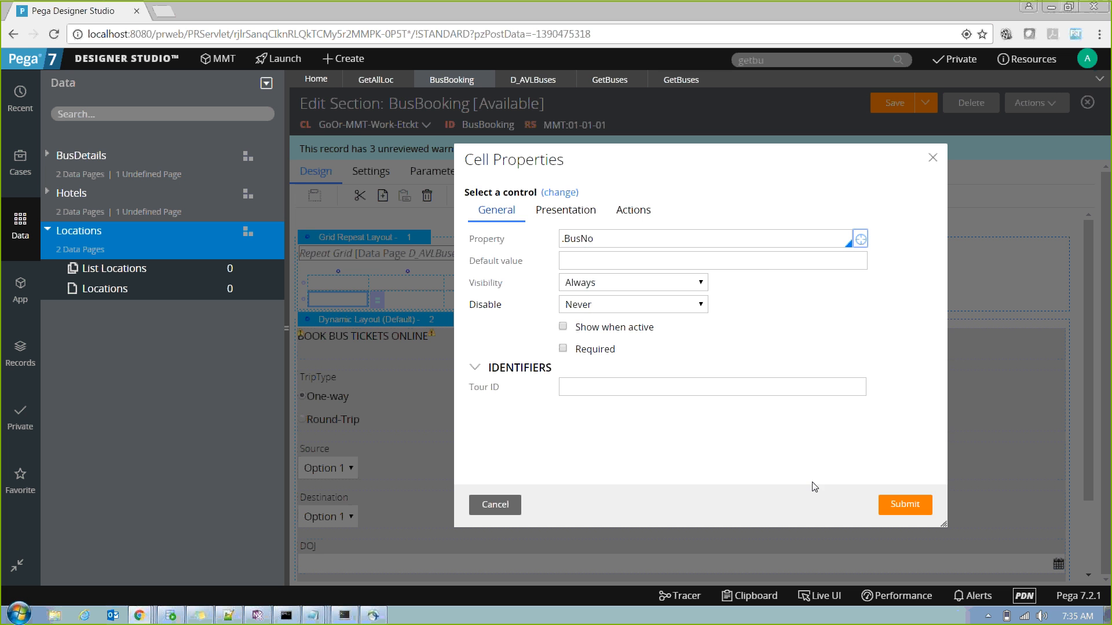
click(905, 503)
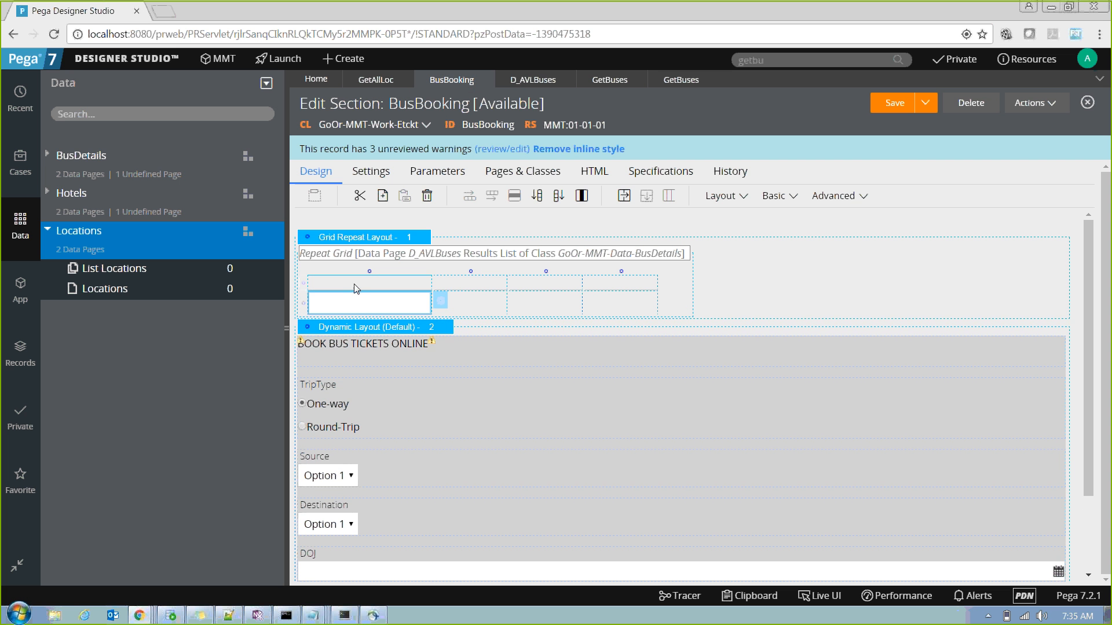
Step: Label the first header cell of the repeating grid BusNo and submit the cell properties
click(348, 285)
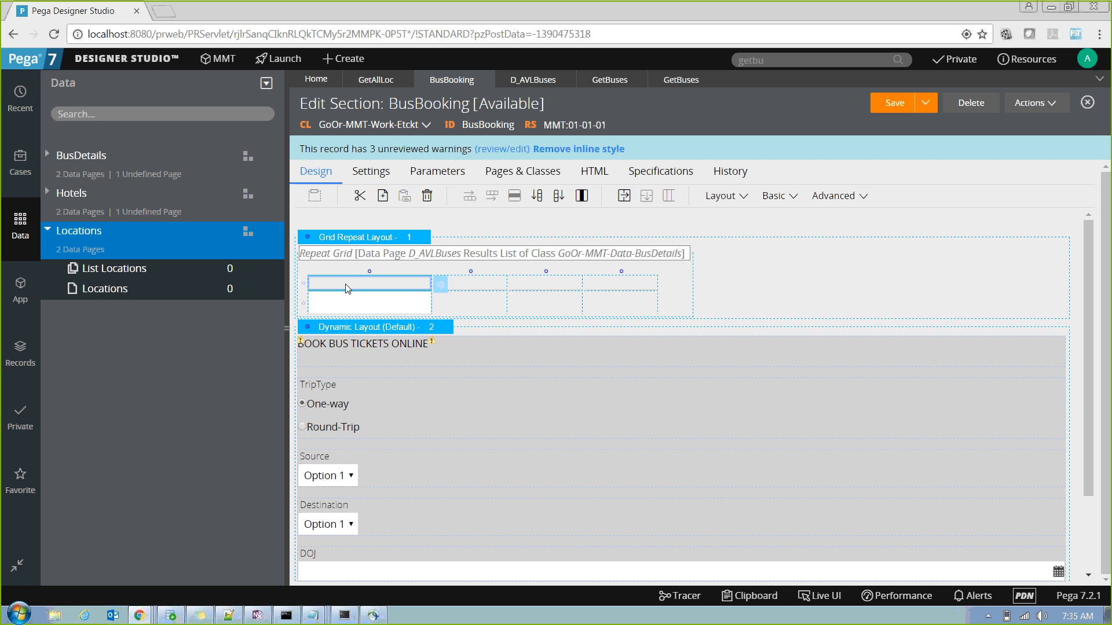
click(442, 285)
click(560, 243)
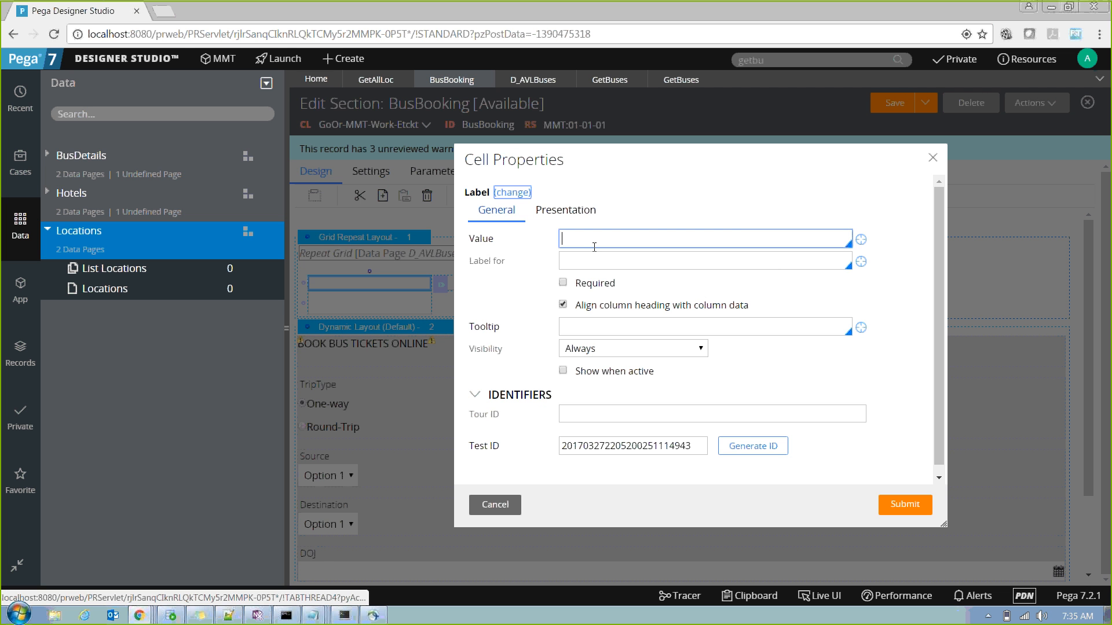
text(BusNo)
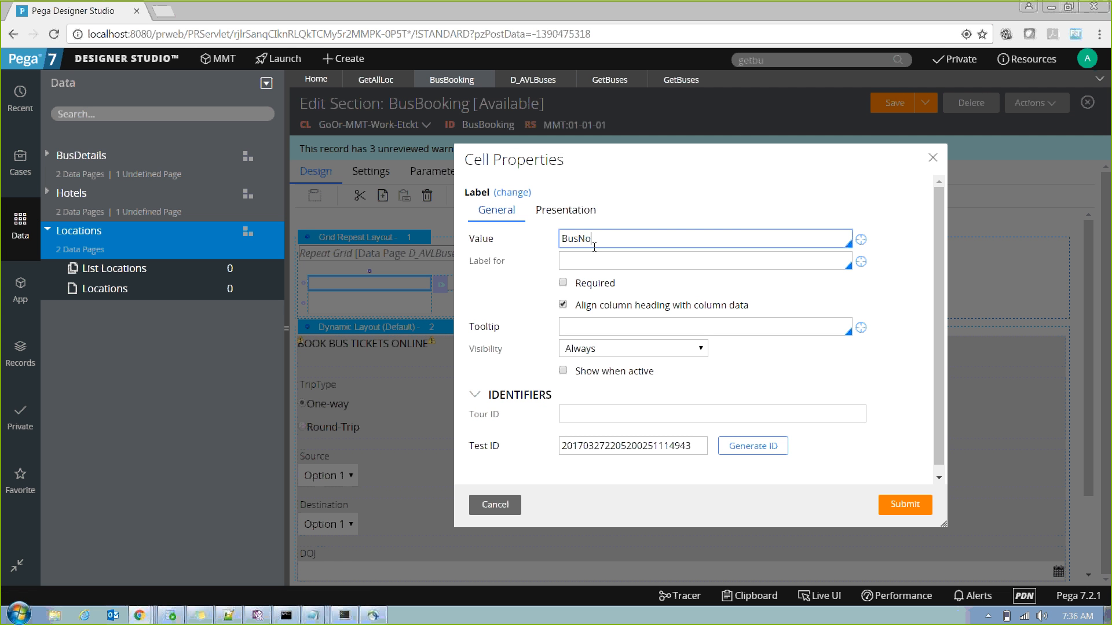
click(888, 499)
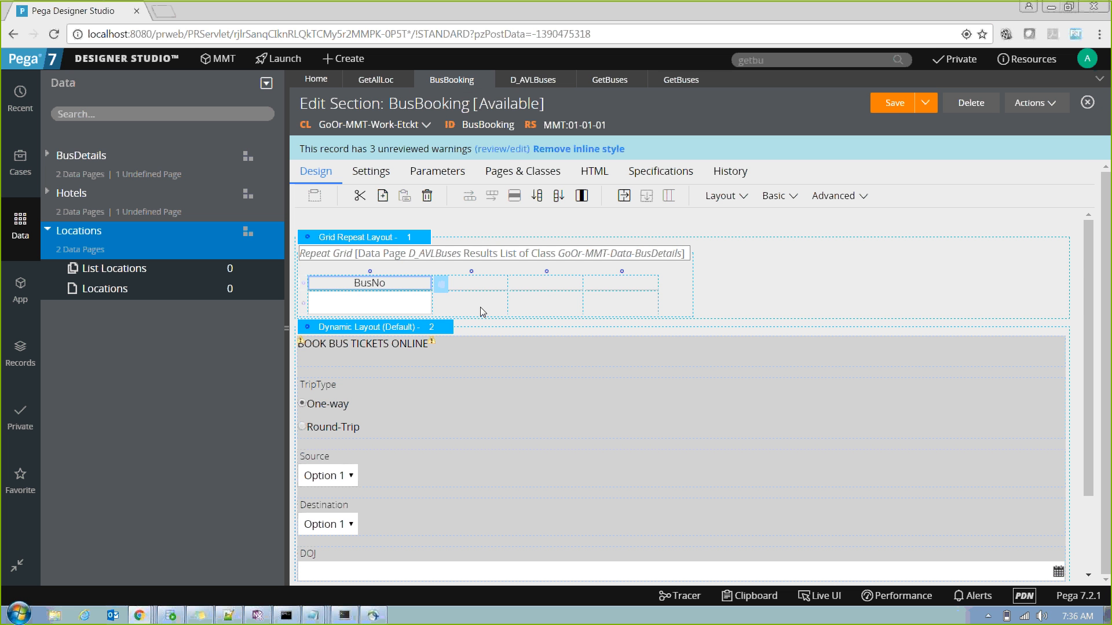
Step: Bind the second cell of the grid's data row to the .TravelsName property, copying the property name before submitting
click(497, 305)
click(517, 304)
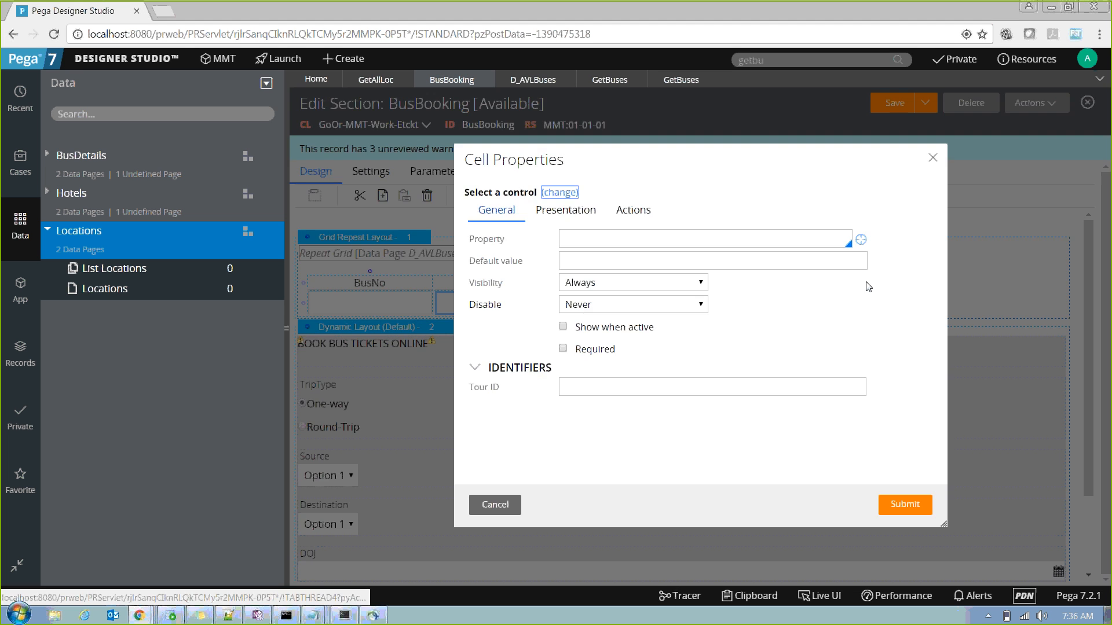
click(619, 264)
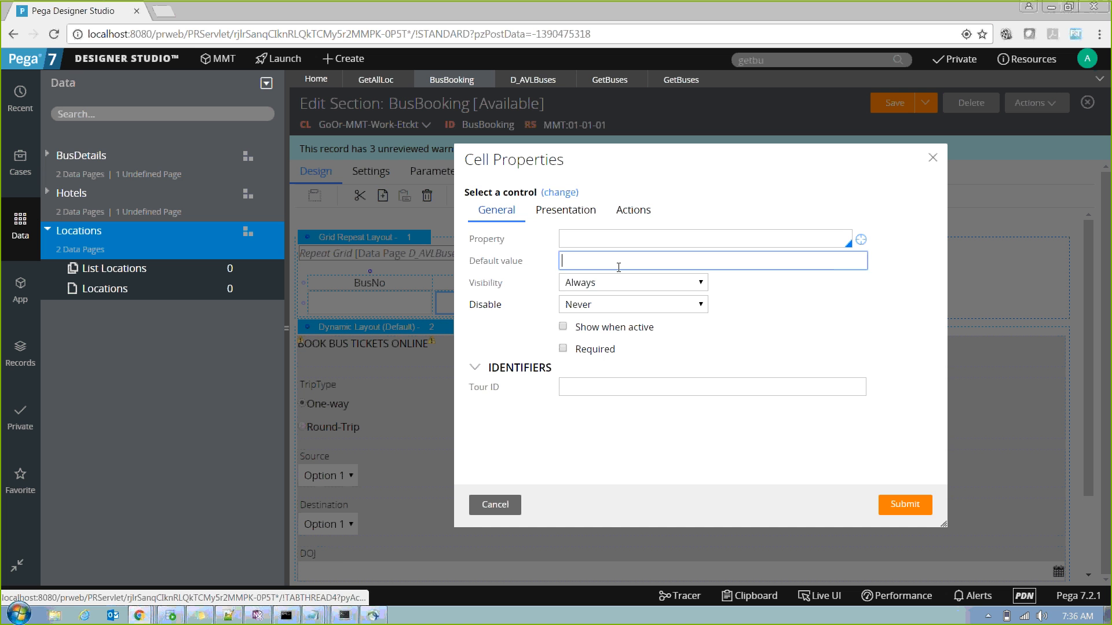
click(584, 237)
text(.)
key(Down)
key(Down)
key(Down)
key(Down)
key(Down)
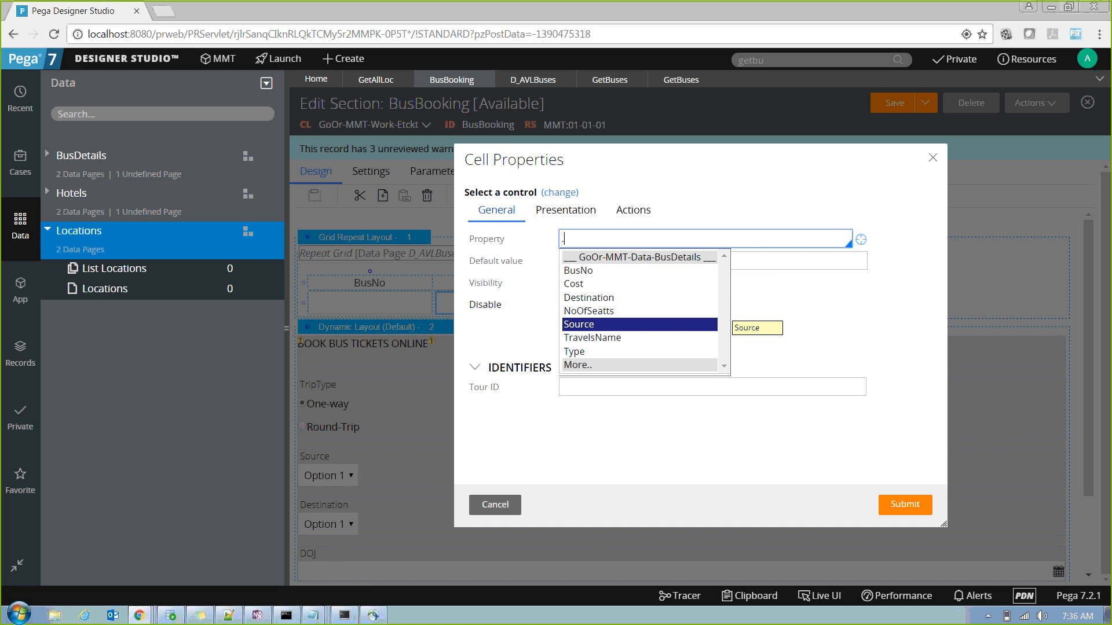
key(Down)
key(Return)
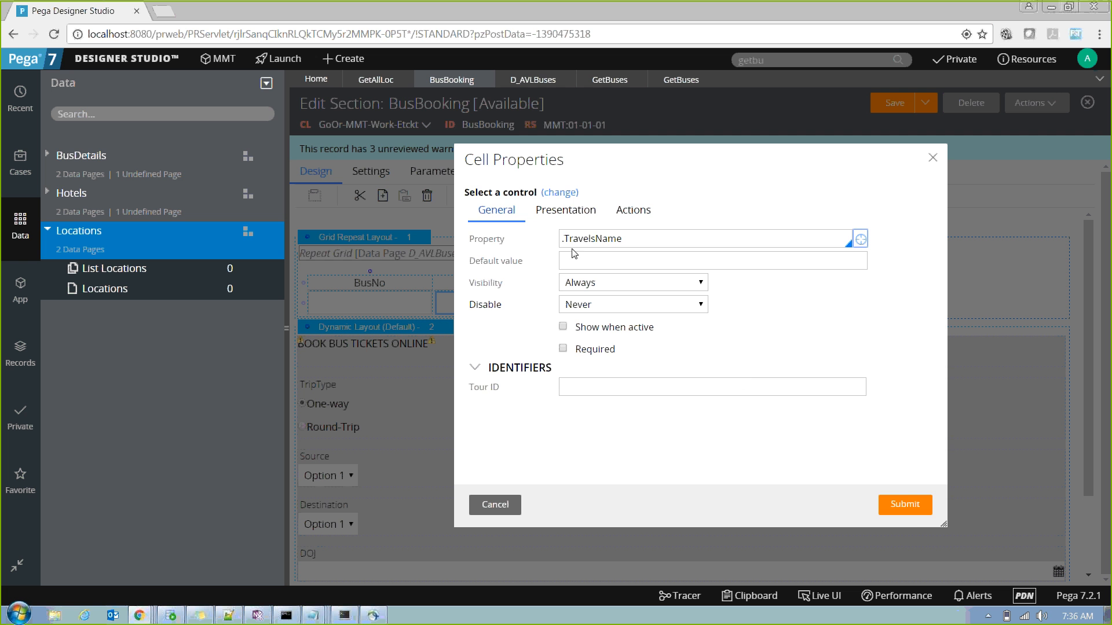
double_click(585, 239)
key(ctrl+c)
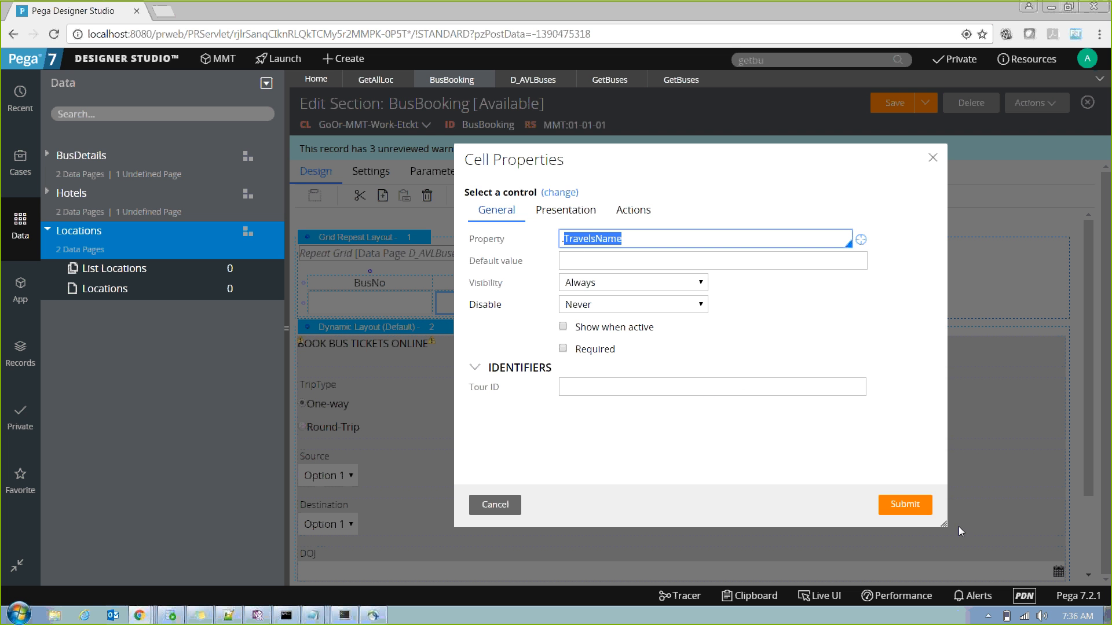
click(912, 509)
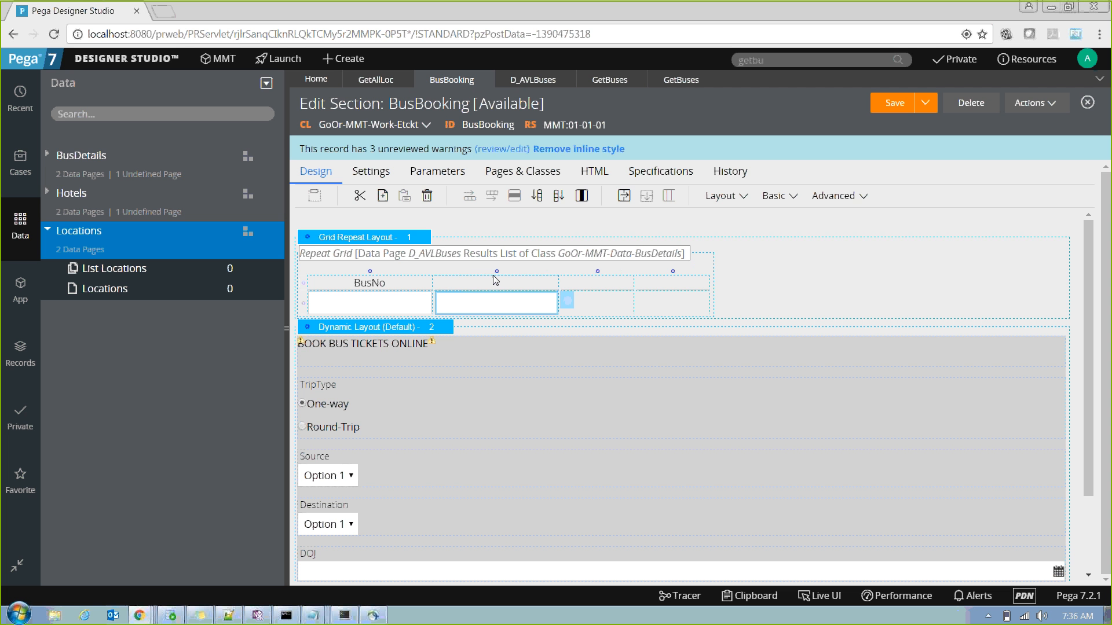
Step: Label the second header cell of the repeating grid with the copied name TravelsName
click(496, 282)
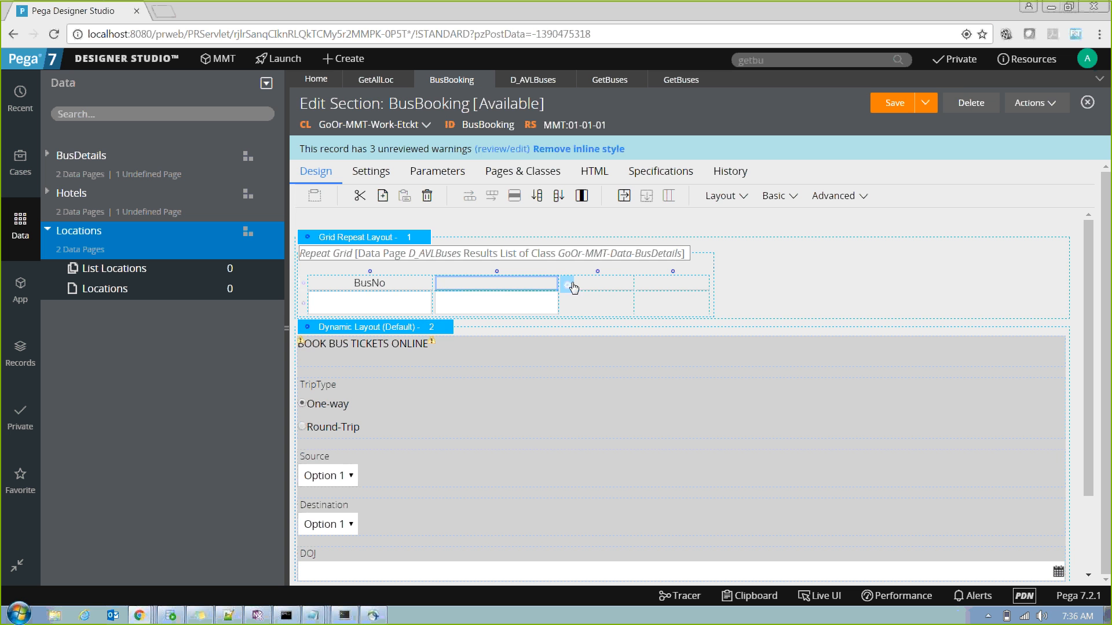
click(568, 285)
key(ctrl+v)
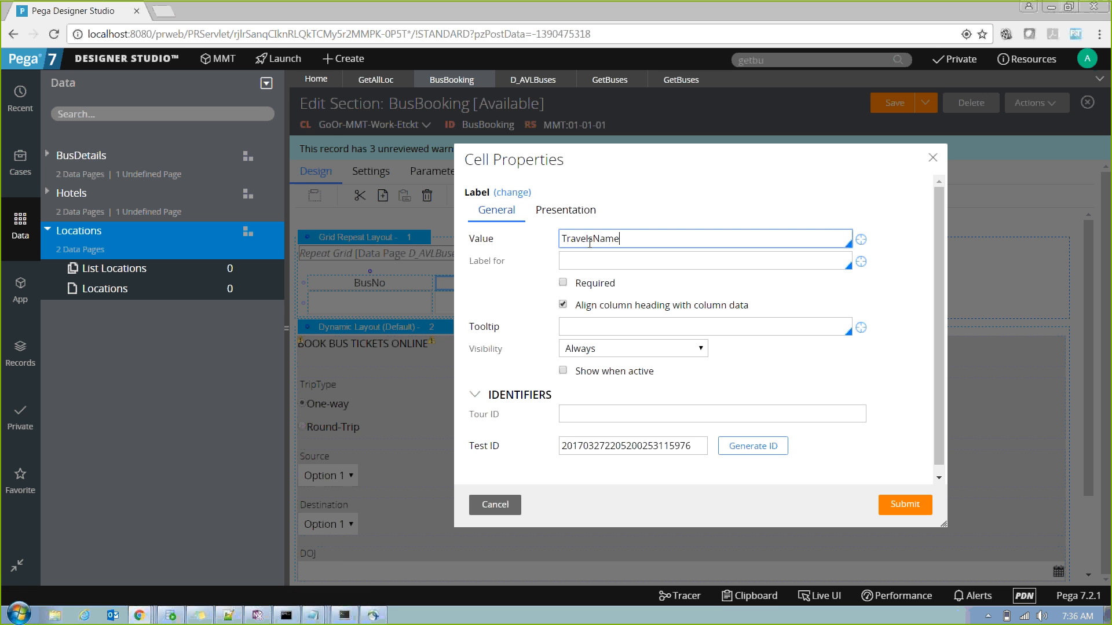
click(902, 505)
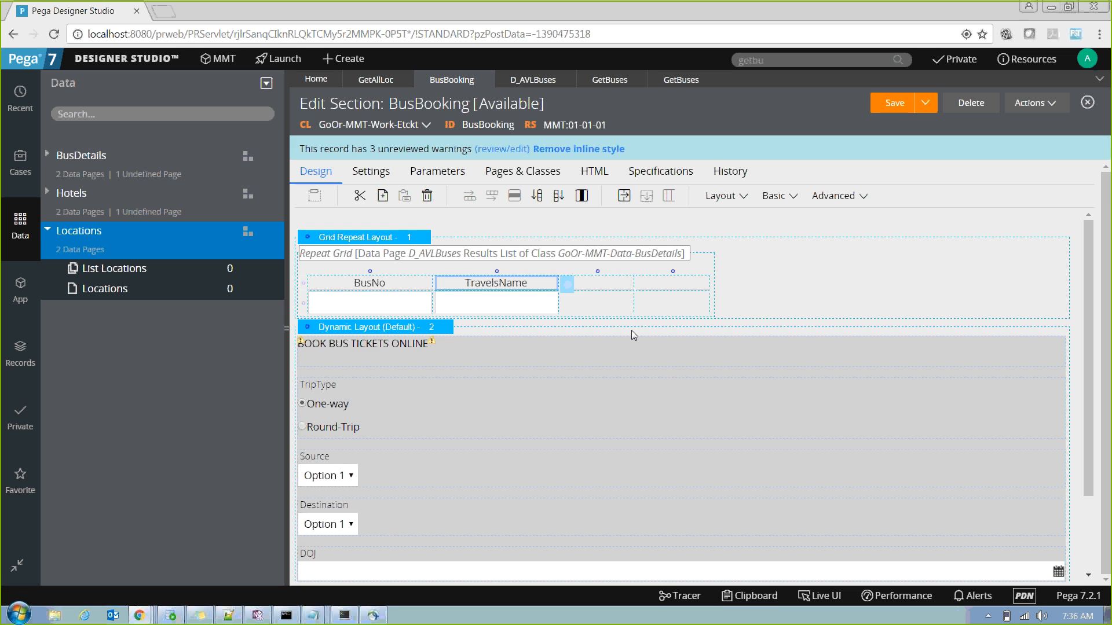
Step: Bind the third cell of the grid's data row to the .NoOfSeatts property
click(620, 305)
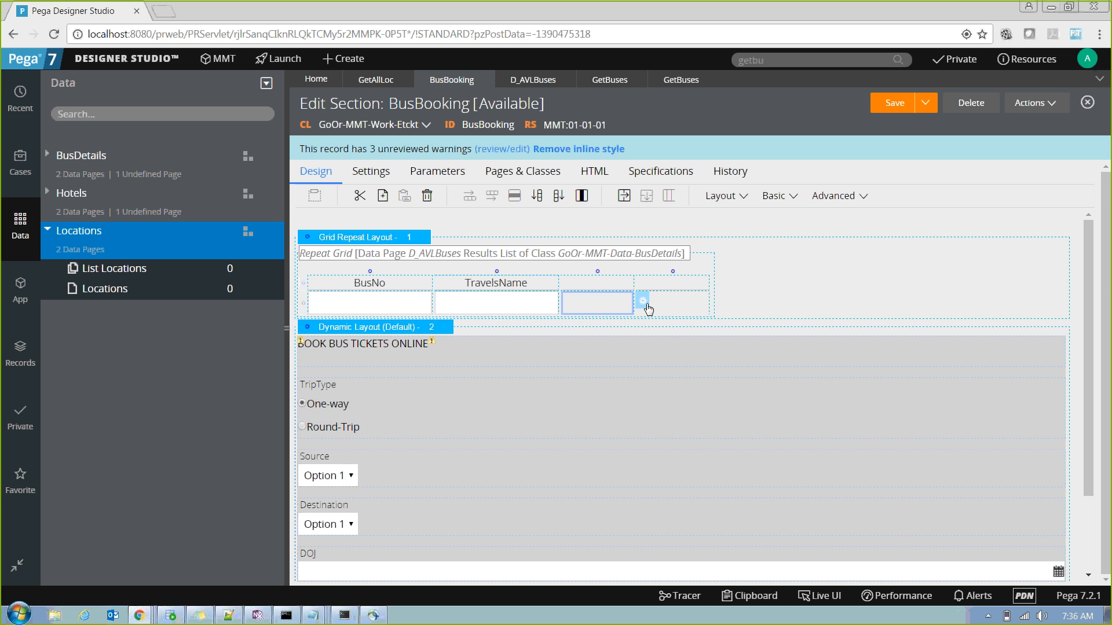
click(646, 307)
click(586, 237)
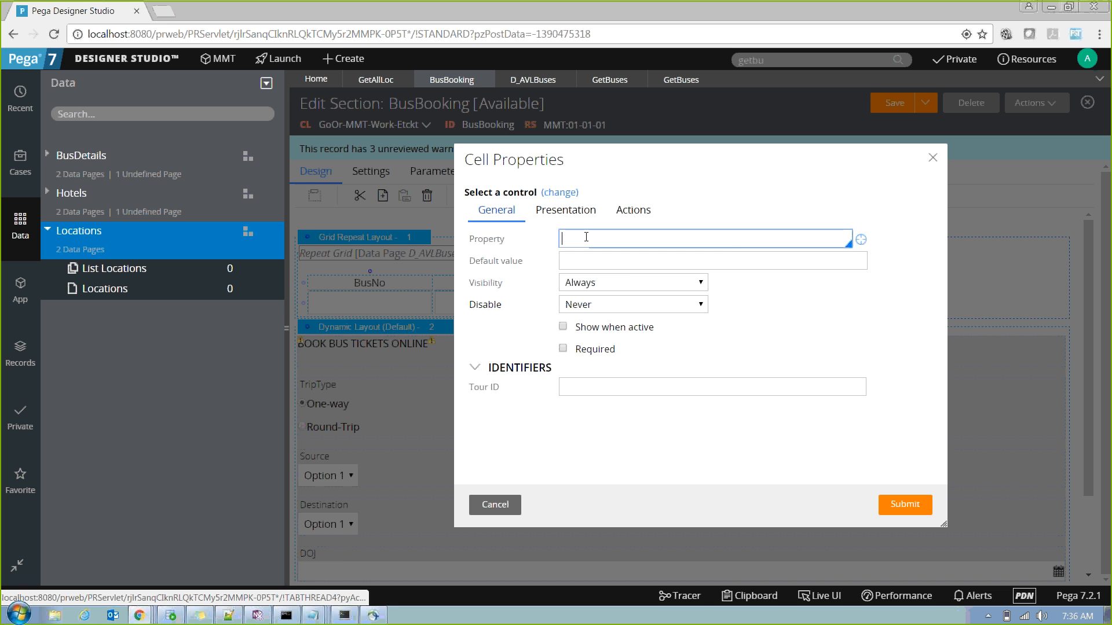
text(.)
key(Down)
key(Down)
key(Down)
key(Down)
key(Up)
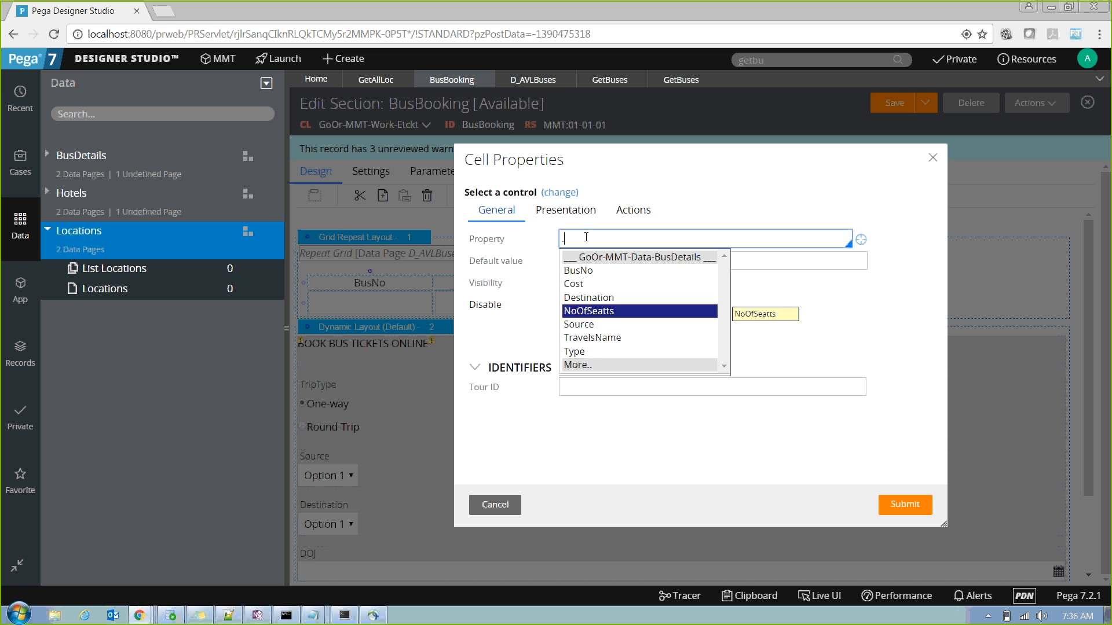
key(Return)
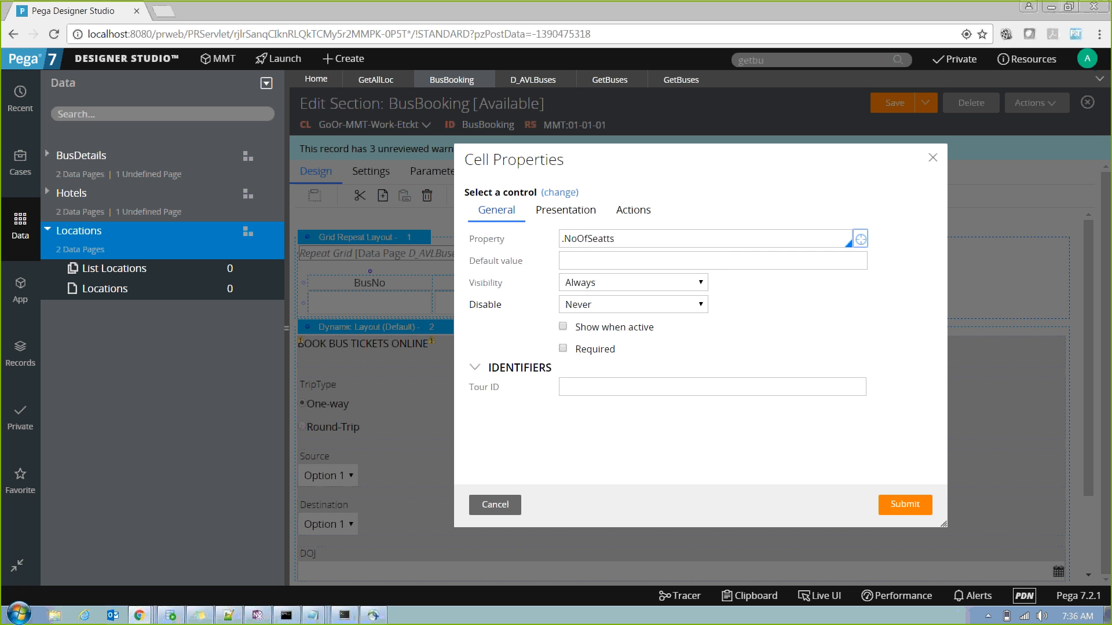
click(918, 513)
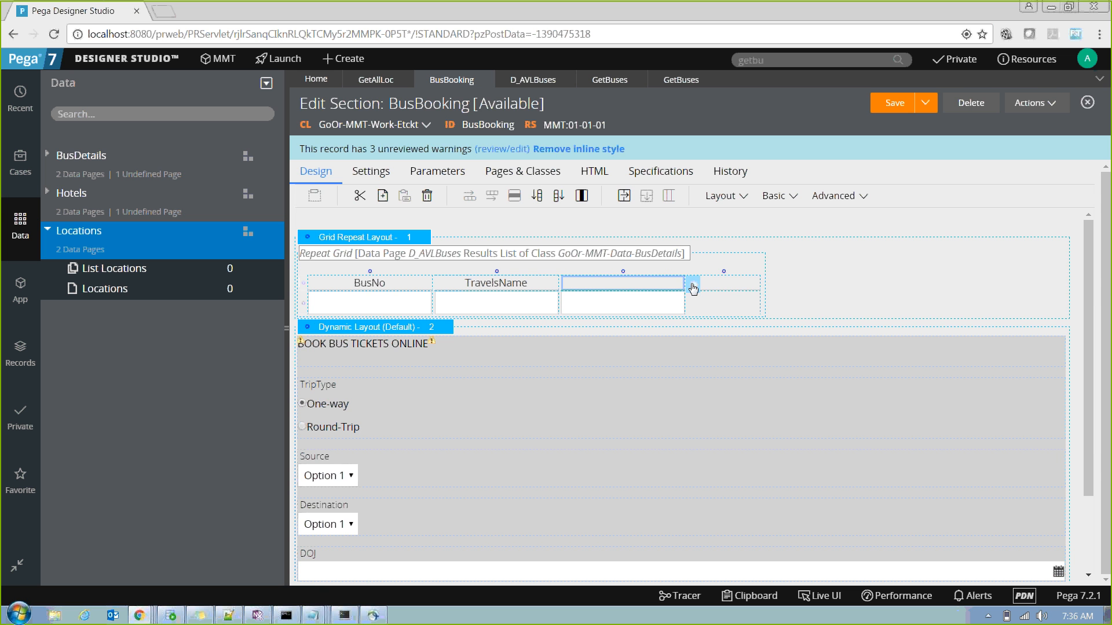
Step: Label the third header cell of the repeating grid NoOfSeatts and submit the cell properties
click(683, 283)
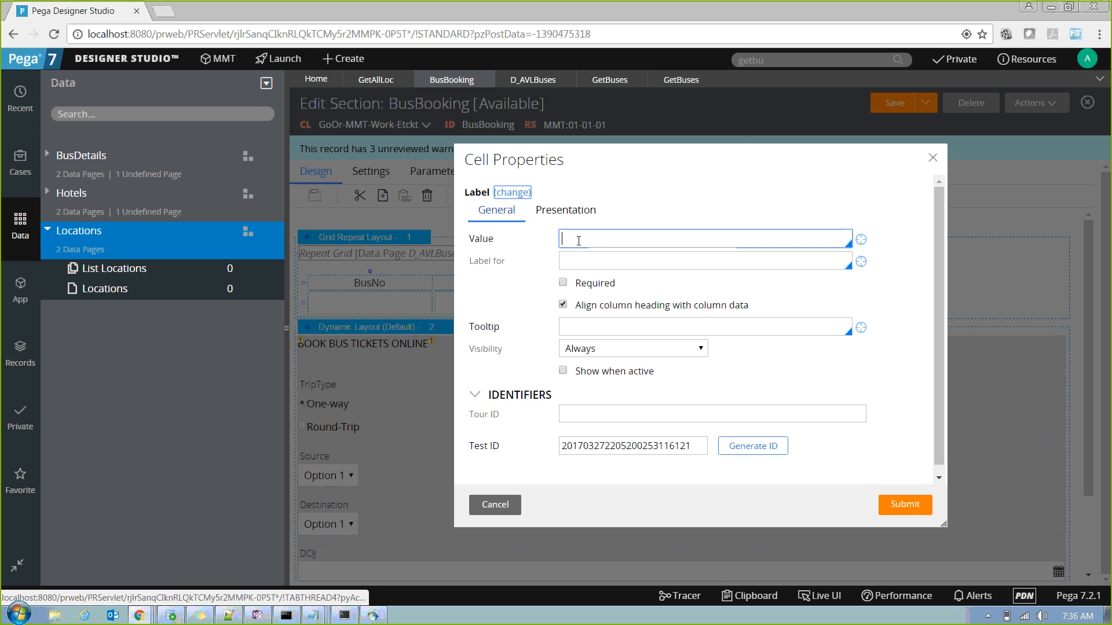
text(NoOfSeatts)
click(907, 506)
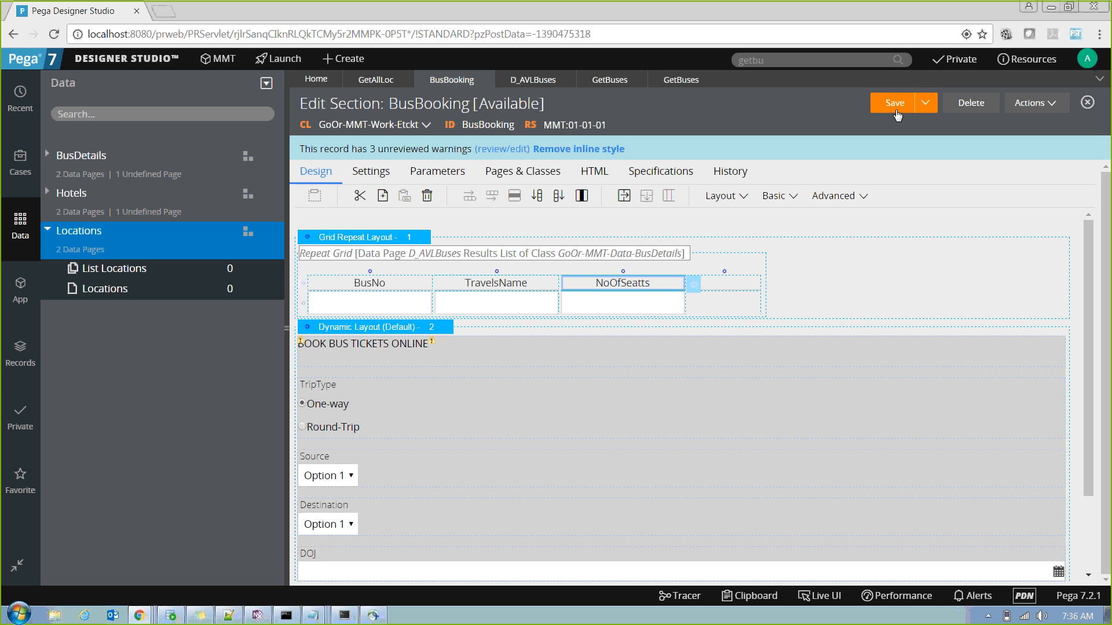
Step: Save the BusBooking section and check the bus grid in a maximized preview, closing the preview when done
click(896, 111)
click(1024, 104)
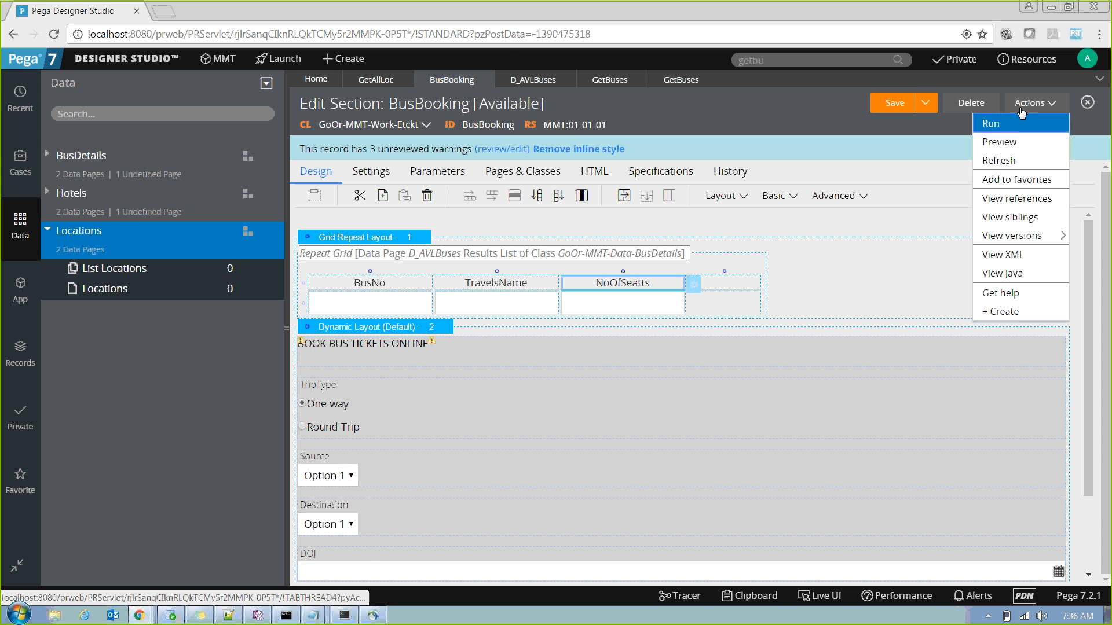
click(1000, 144)
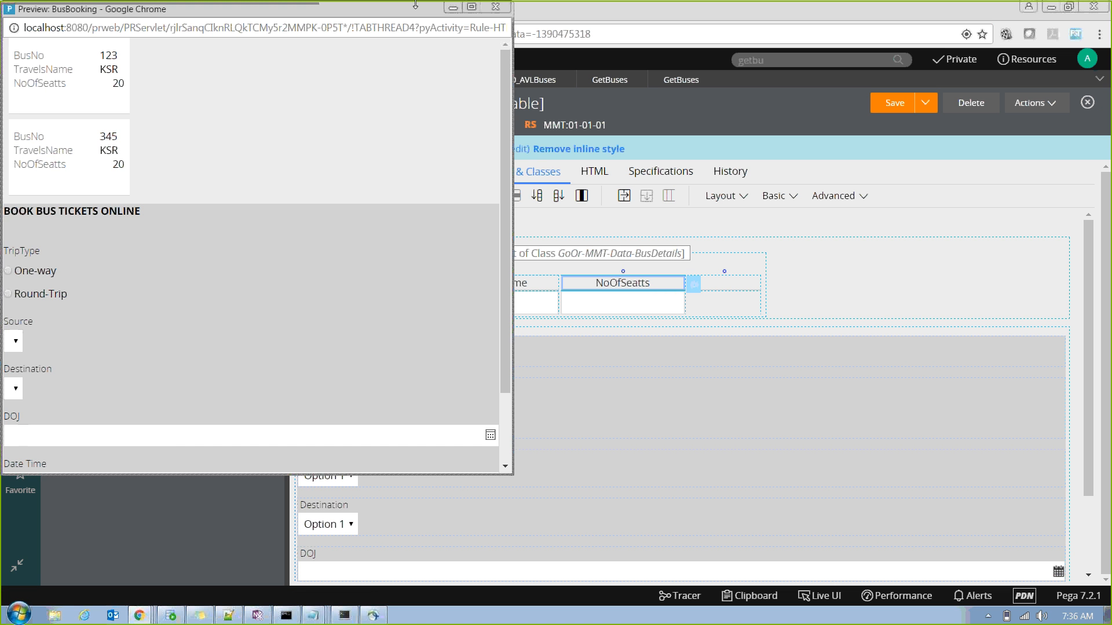
drag(415, 2, 415, 95)
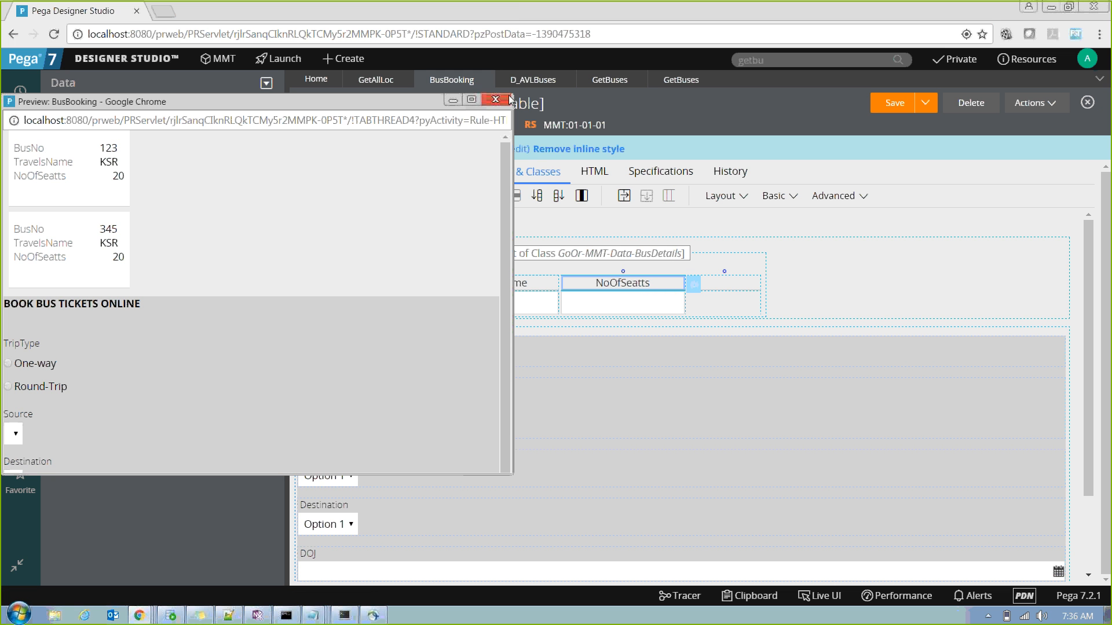
click(473, 102)
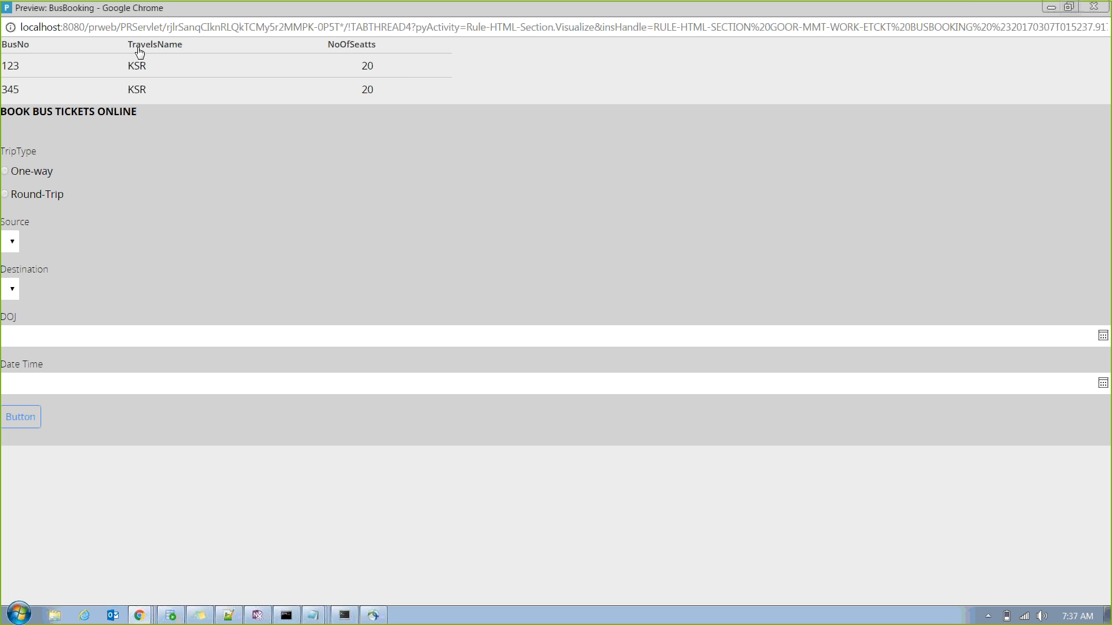
click(1094, 6)
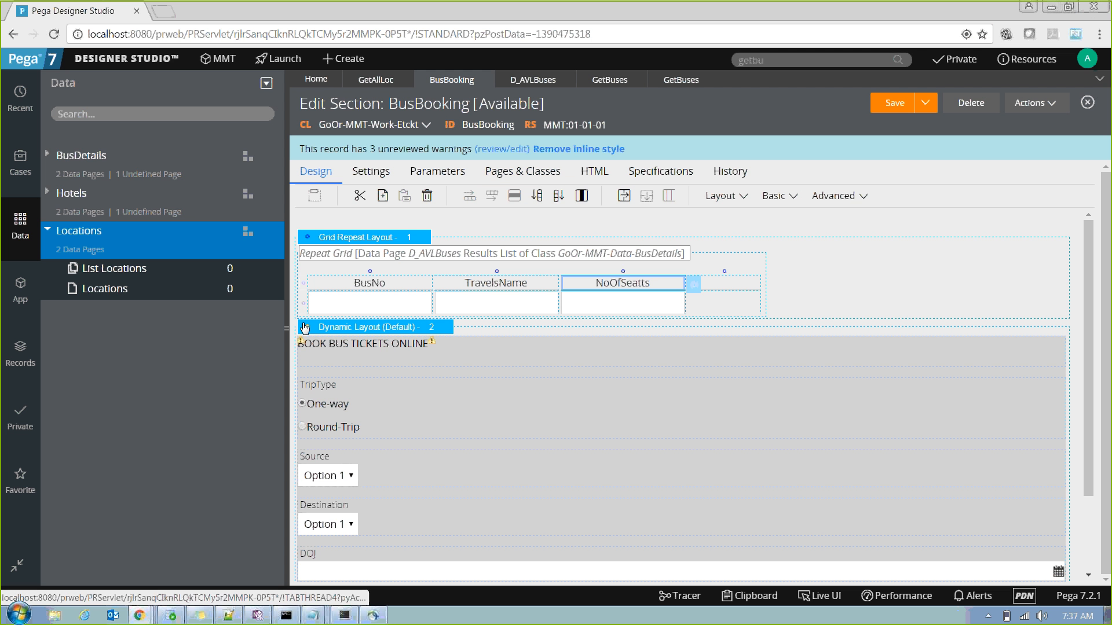
Step: Move the dynamic layout with the booking form above the repeating grid and check the new arrangement in a maximized preview
drag(307, 328, 333, 242)
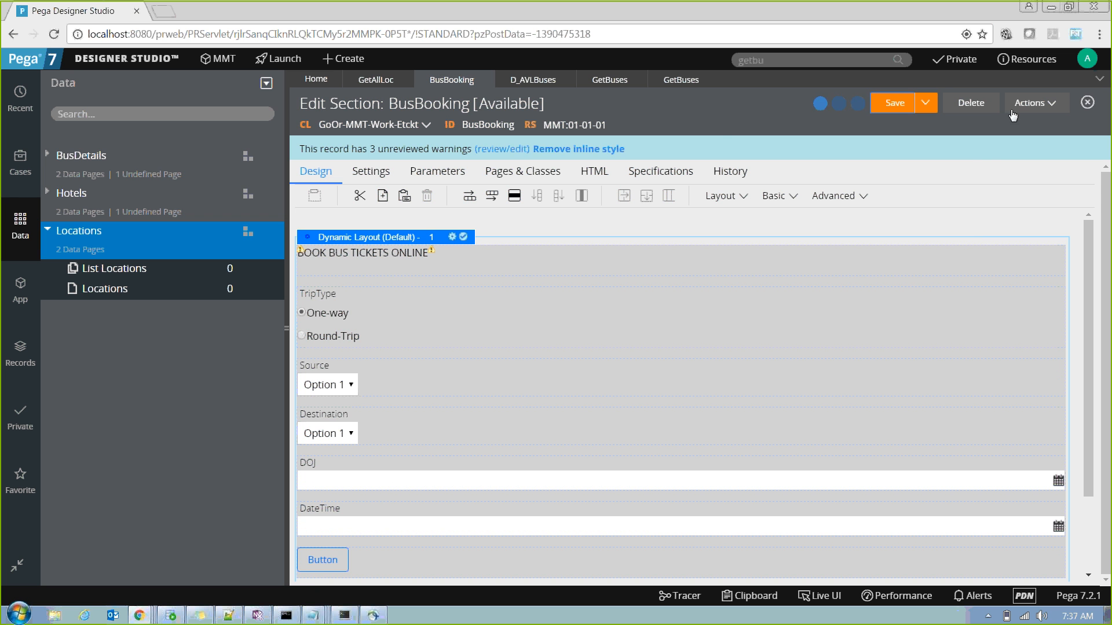
click(1033, 103)
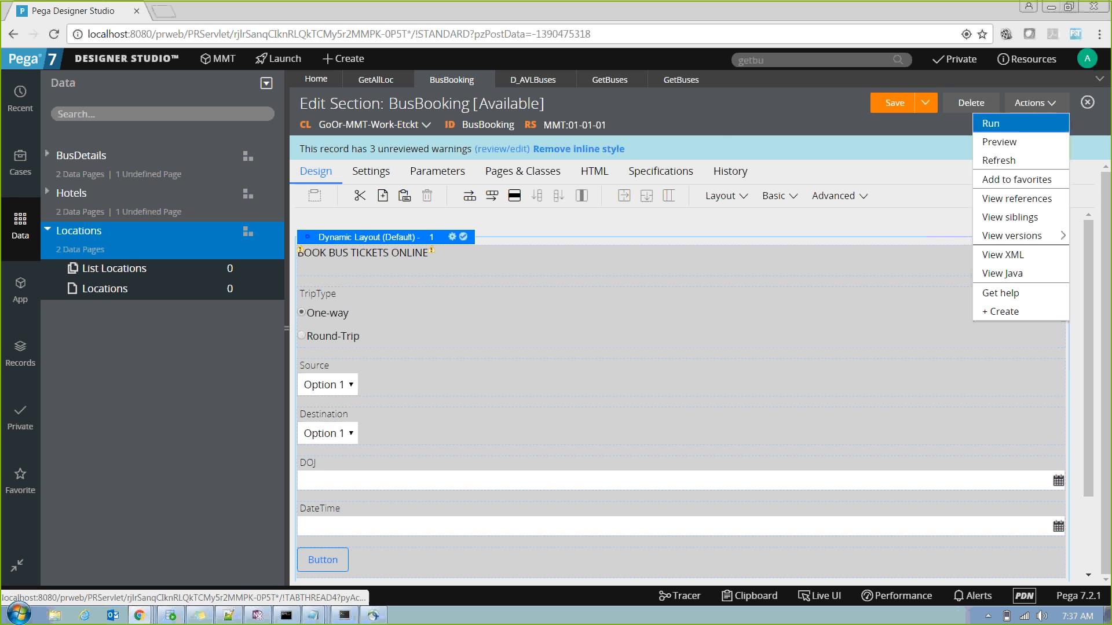
click(1020, 141)
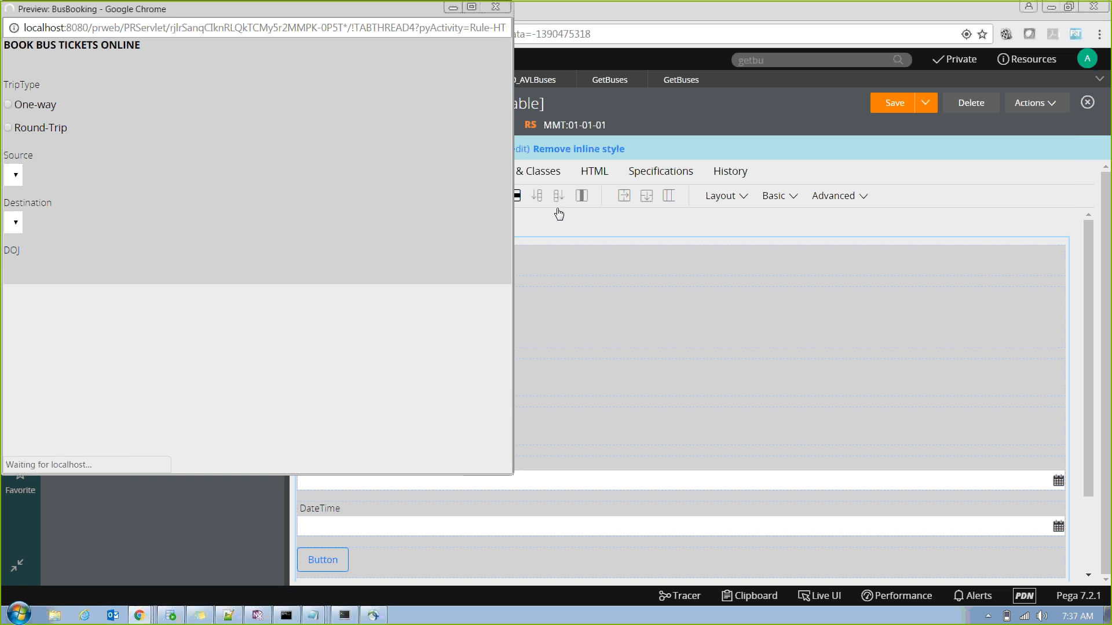
double_click(471, 6)
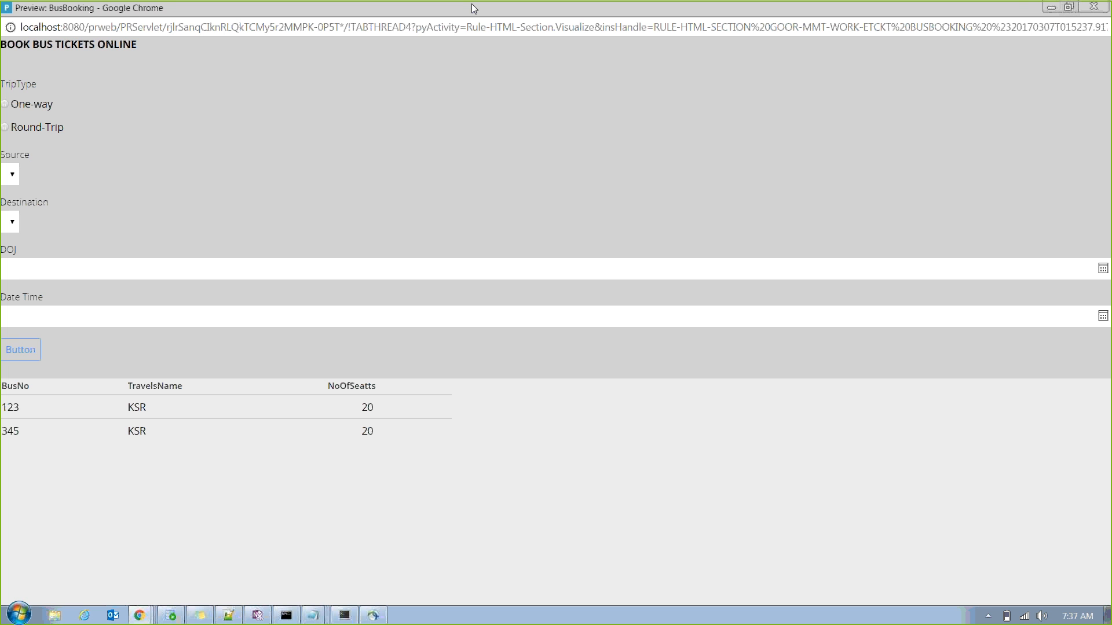
key(alt+Tab)
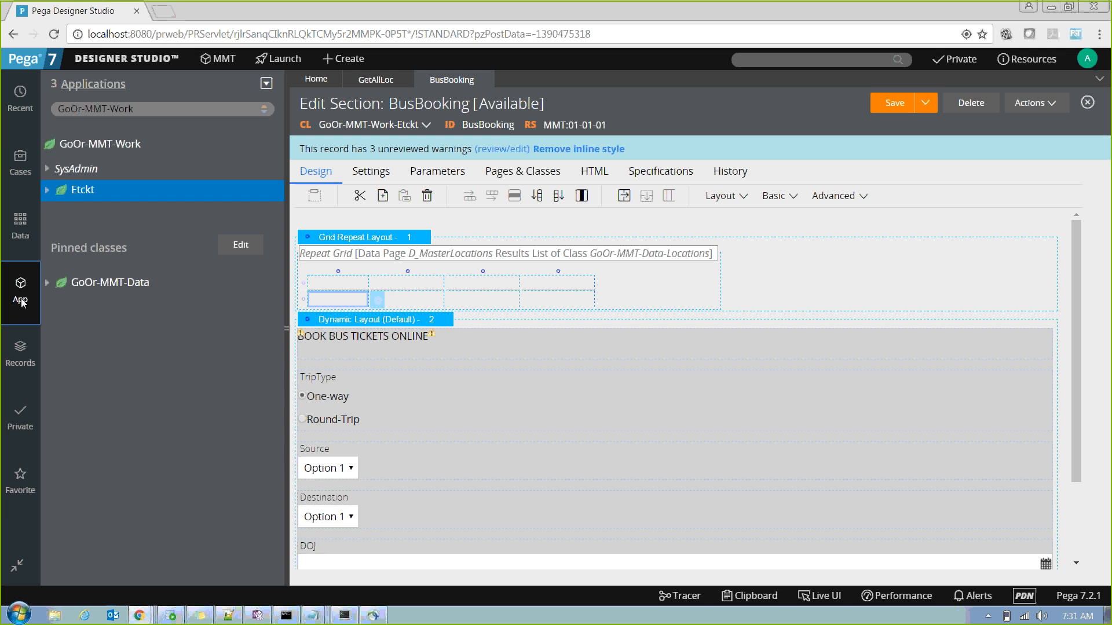
key(alt+Tab)
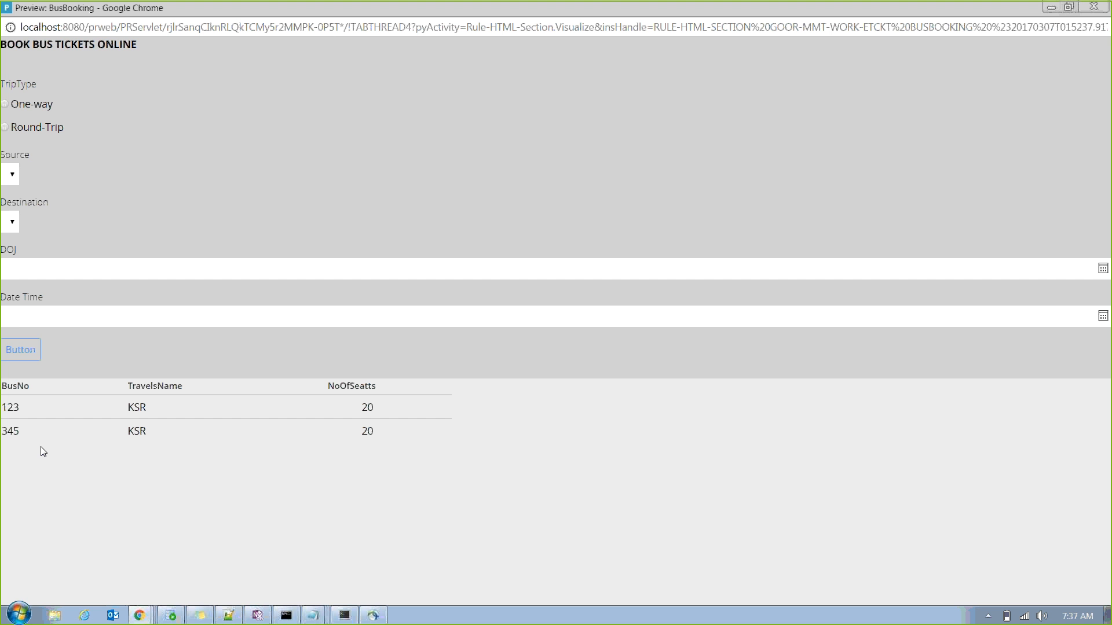
click(1093, 7)
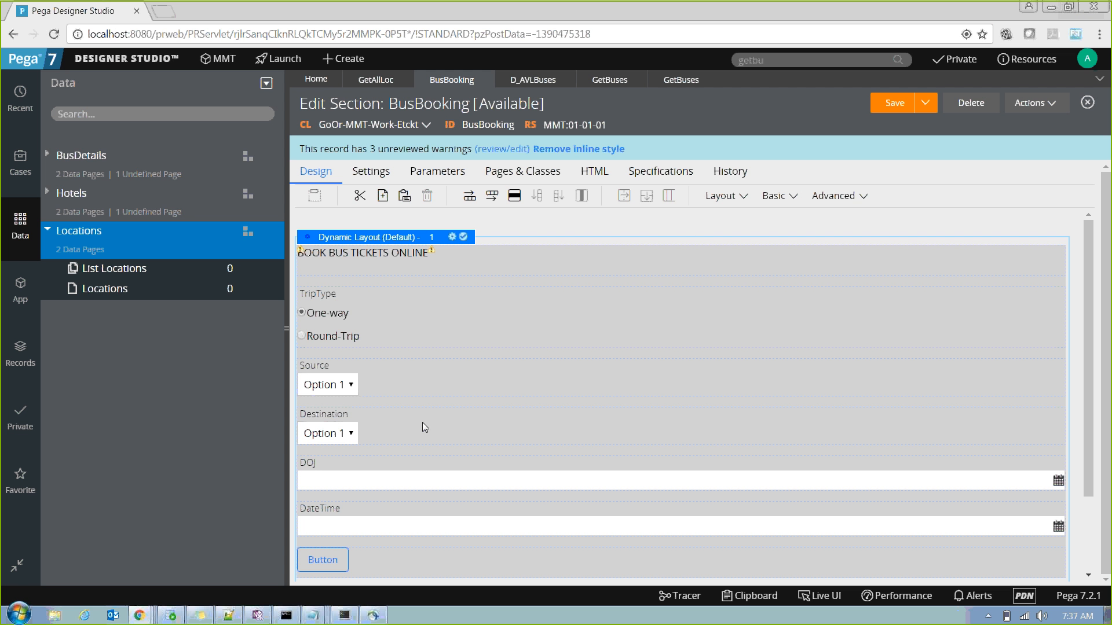
Step: Return to the D_AVLBuses data page, collapse the explorer and examine the page's definition and data source settings
click(517, 82)
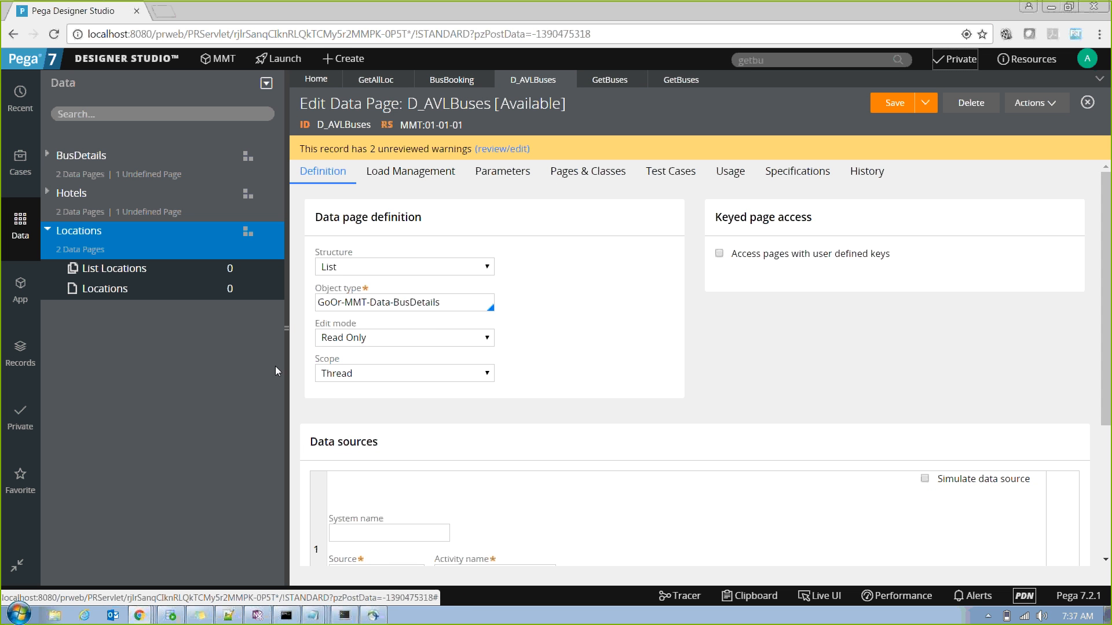
click(287, 330)
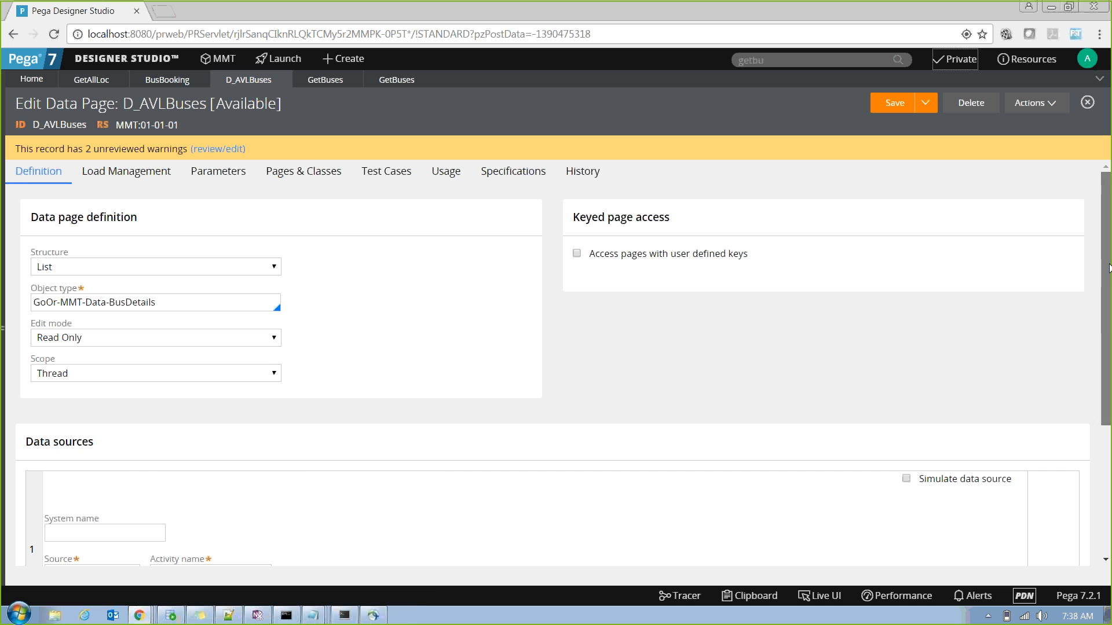
drag(1109, 268, 1109, 296)
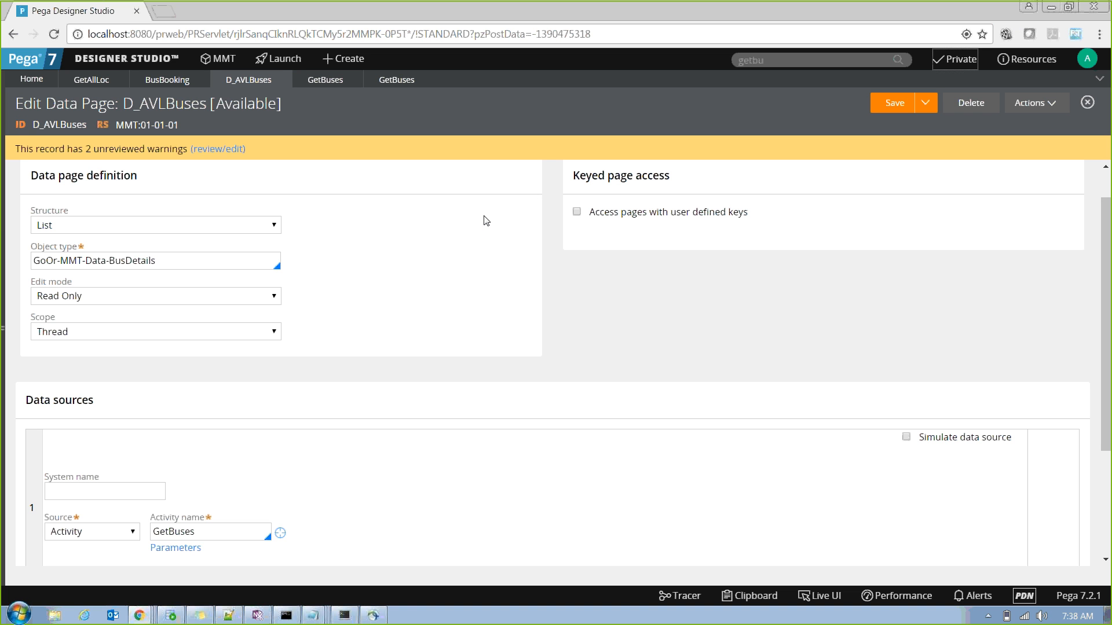
Step: Review the D_AVLBuses object type, then both GetBuses activities, and check the usage setting of the Code-Pega-List one
drag(157, 260, 2, 242)
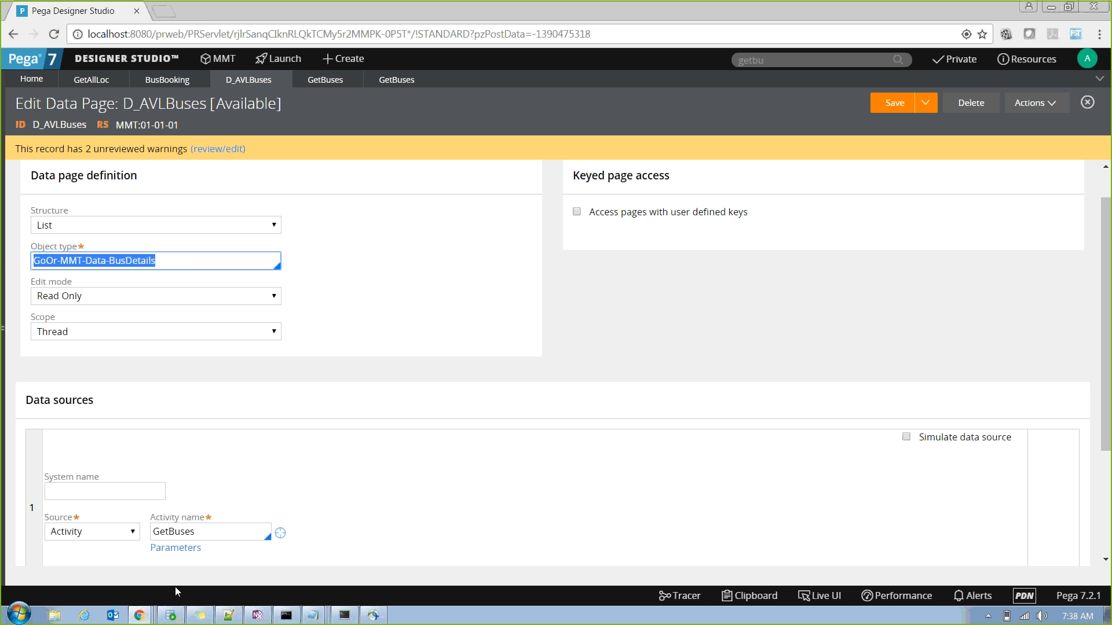
click(323, 80)
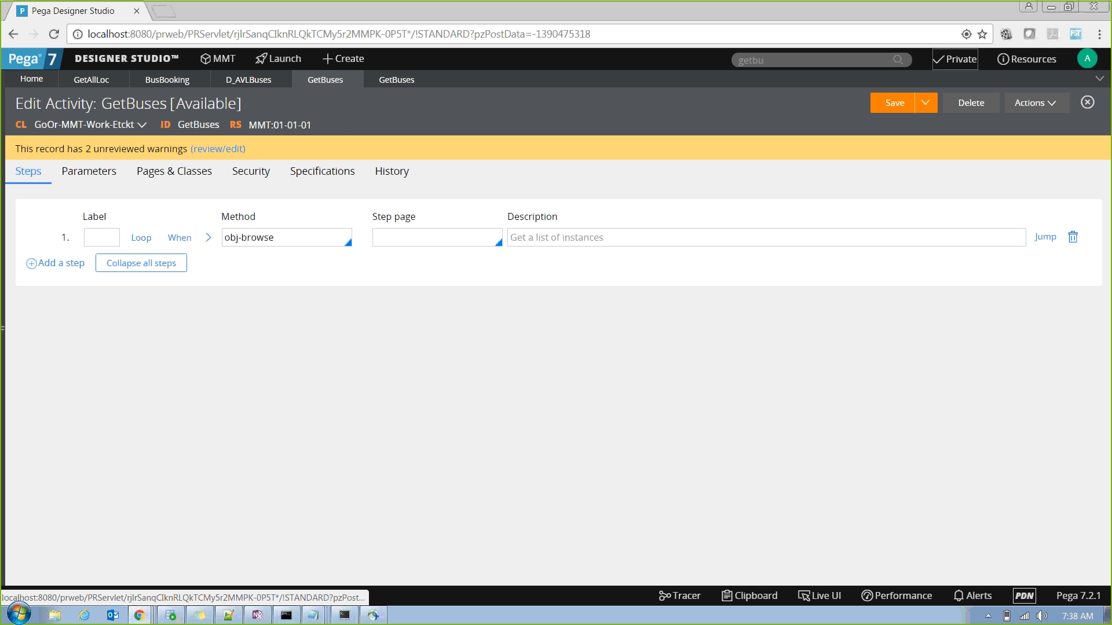
click(390, 84)
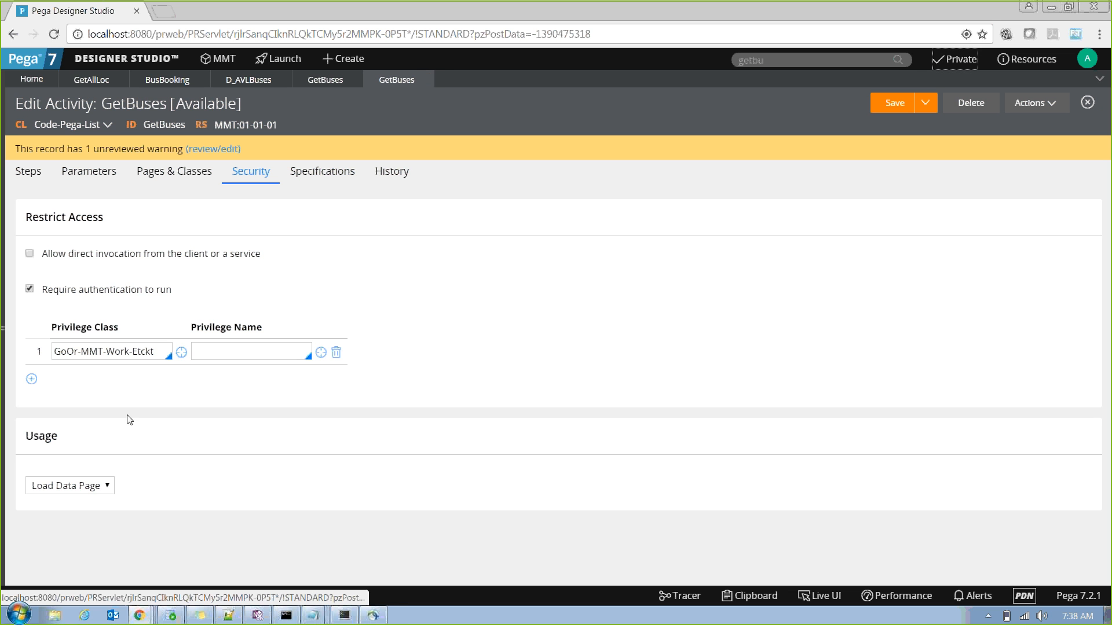
drag(25, 436, 89, 451)
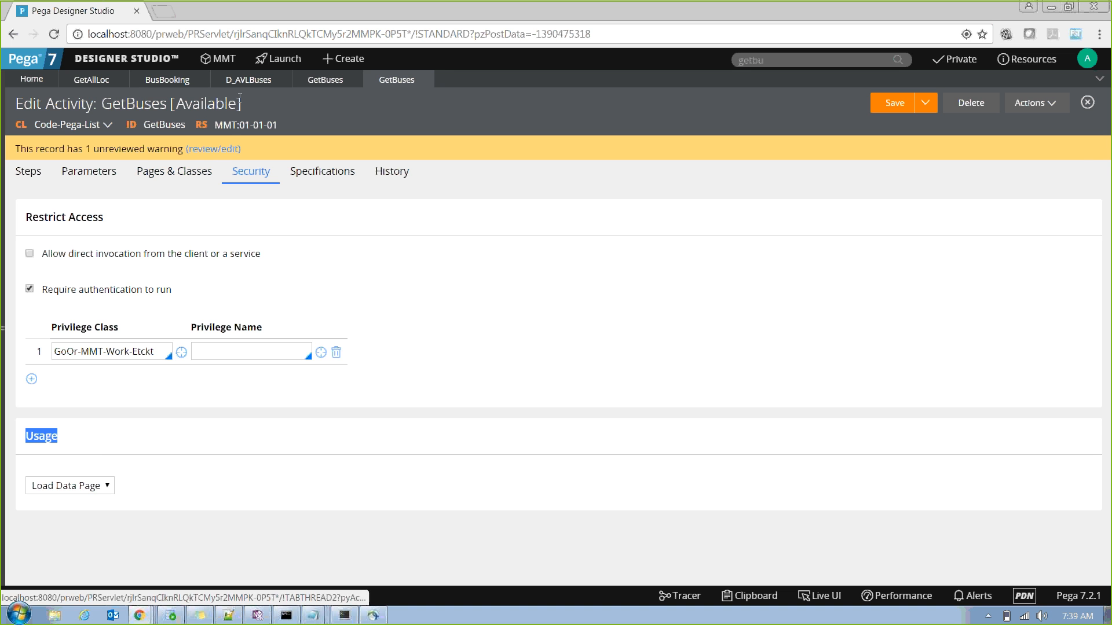
Step: Return to the D_AVLBuses data page and check the activities available for its data source, keeping GetBuses
click(254, 81)
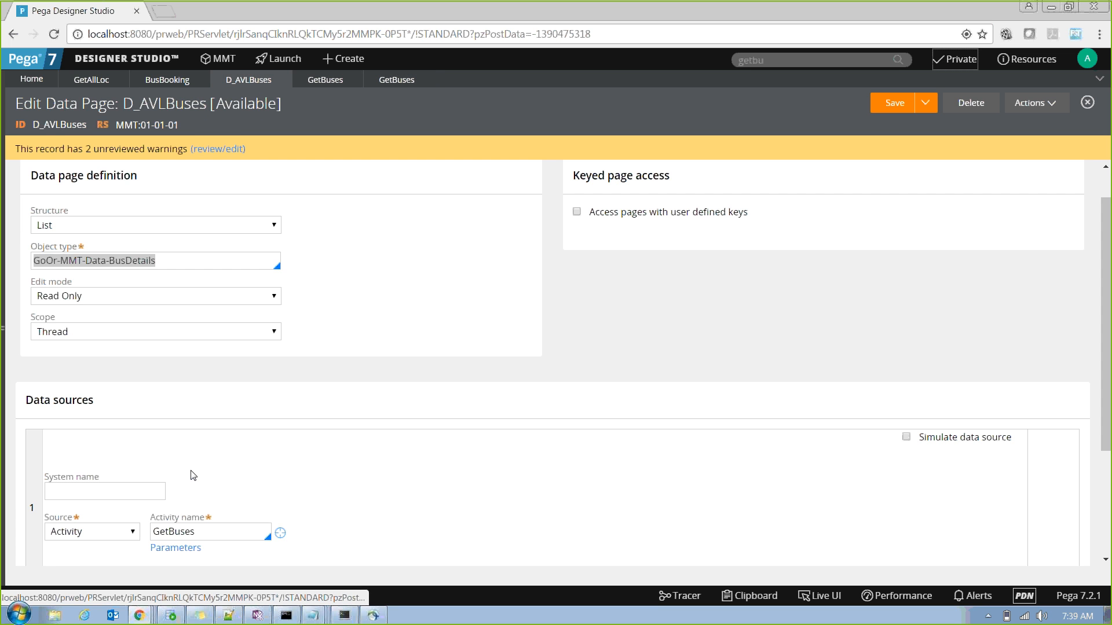
click(211, 524)
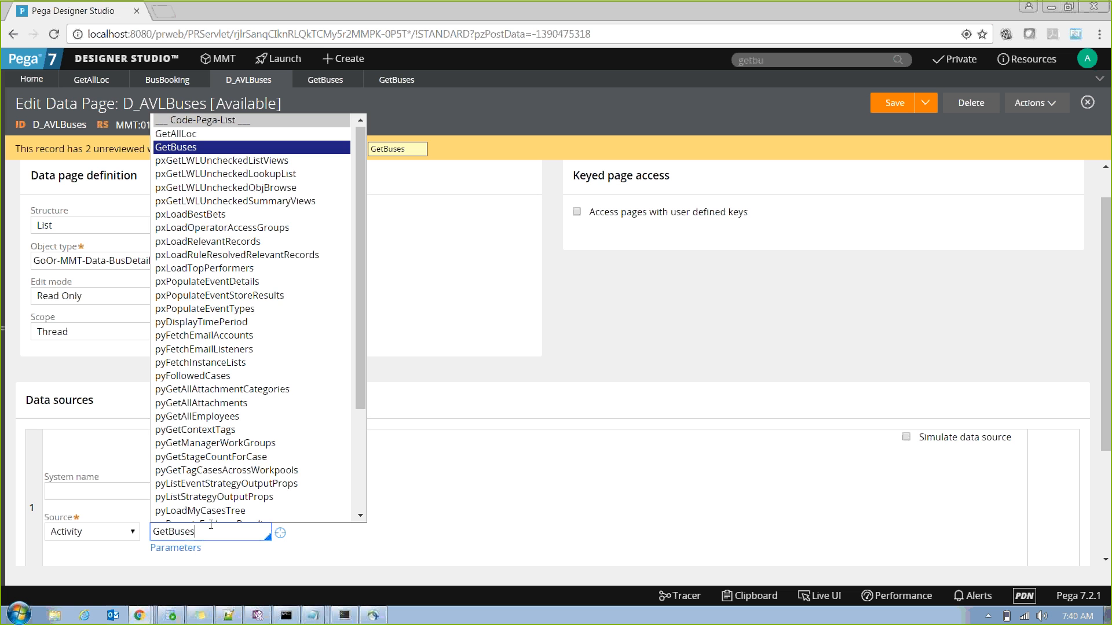
click(450, 368)
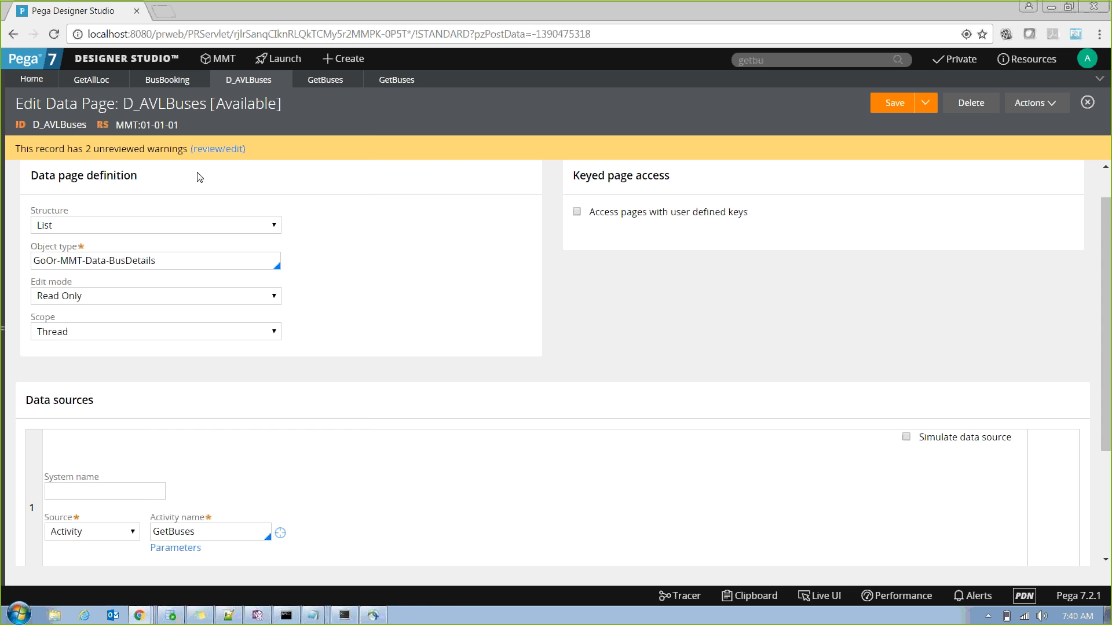
Step: Open the layout properties of the repeating grid in the BusBooking section and check its data page source
click(88, 79)
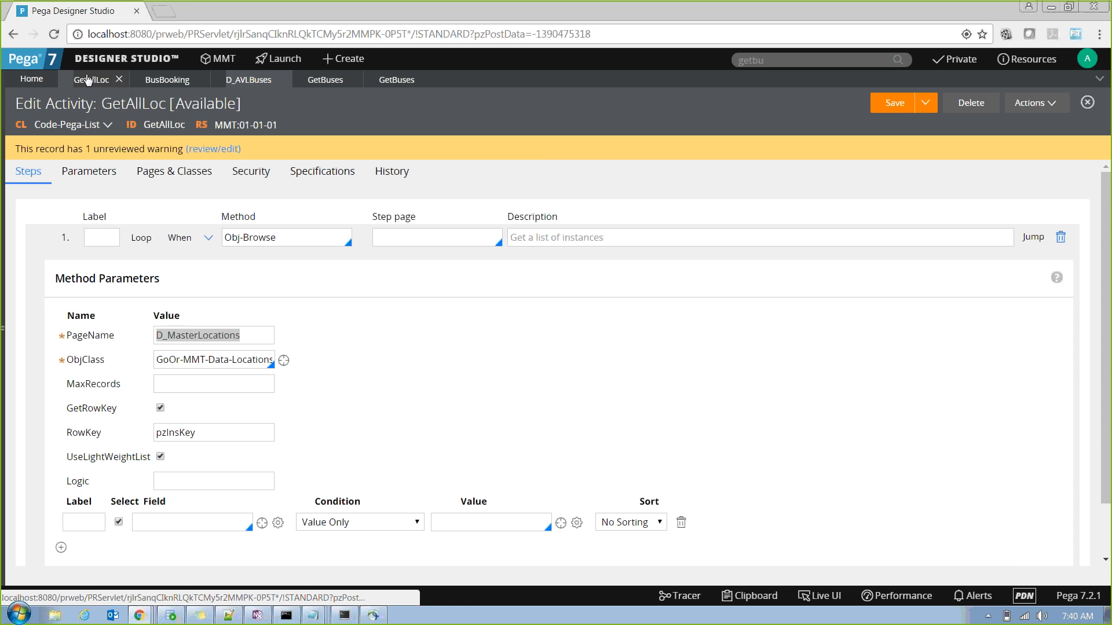
click(167, 80)
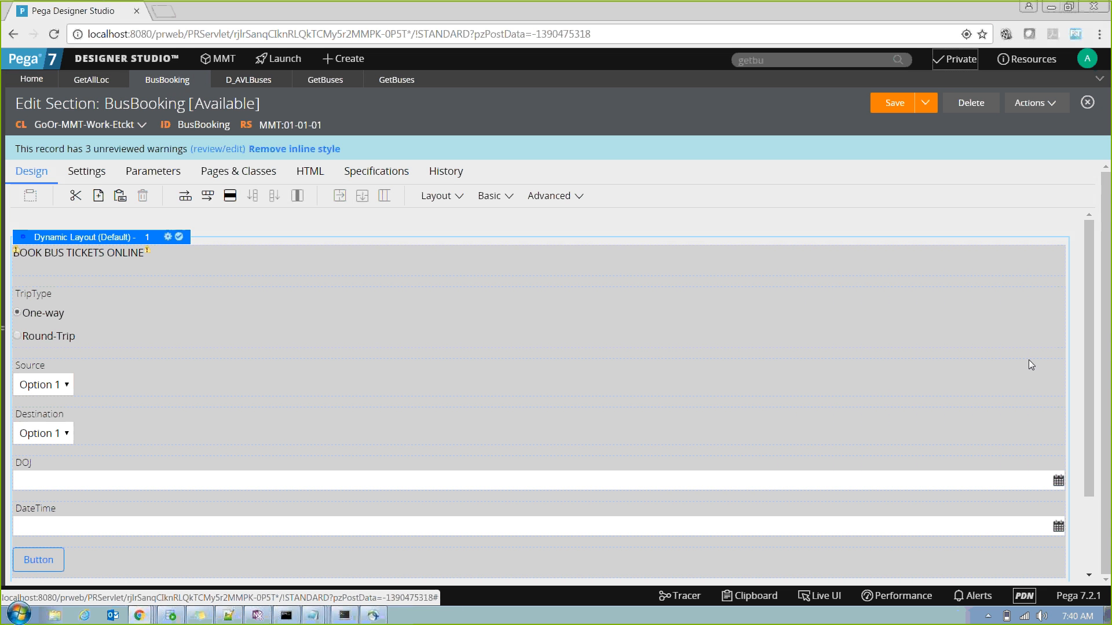
scroll(1087, 356, down, 3)
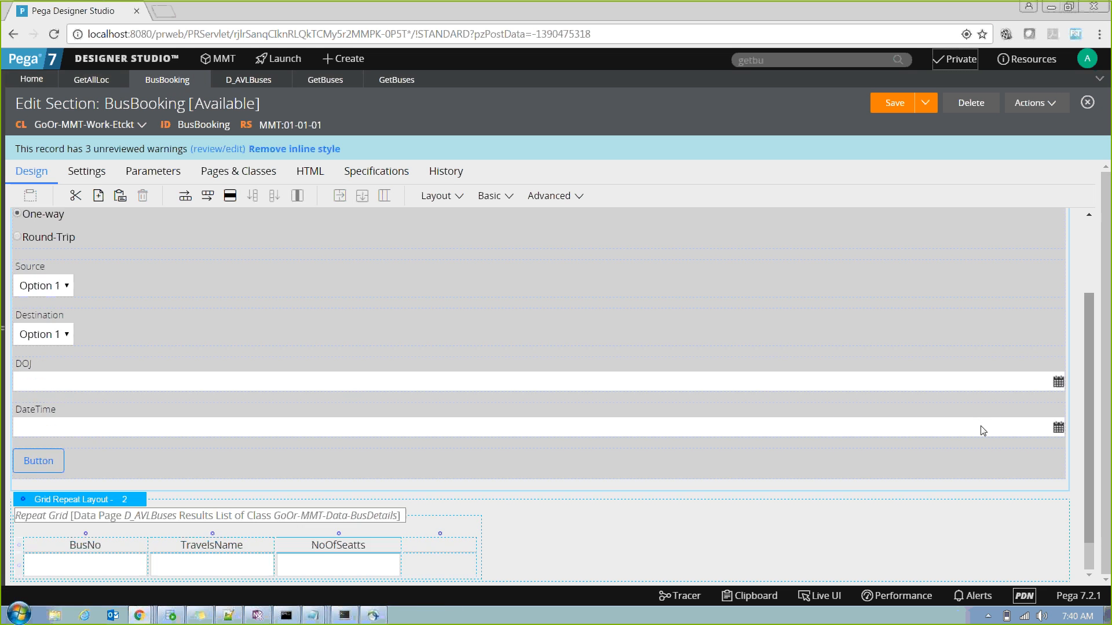
click(136, 502)
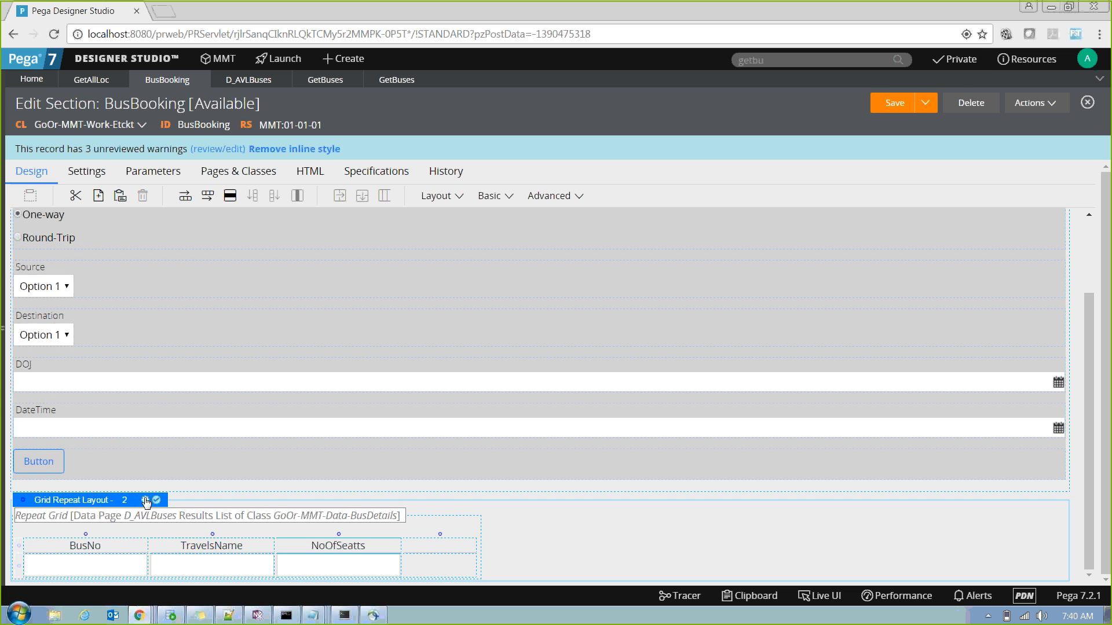
click(146, 501)
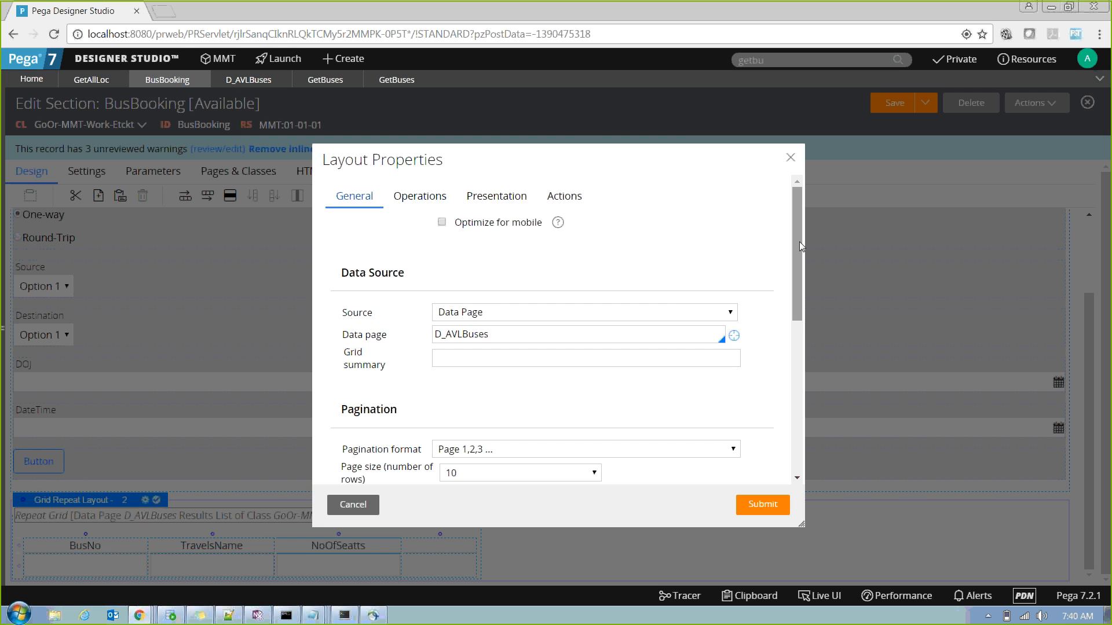
drag(799, 242, 799, 255)
drag(499, 303, 313, 316)
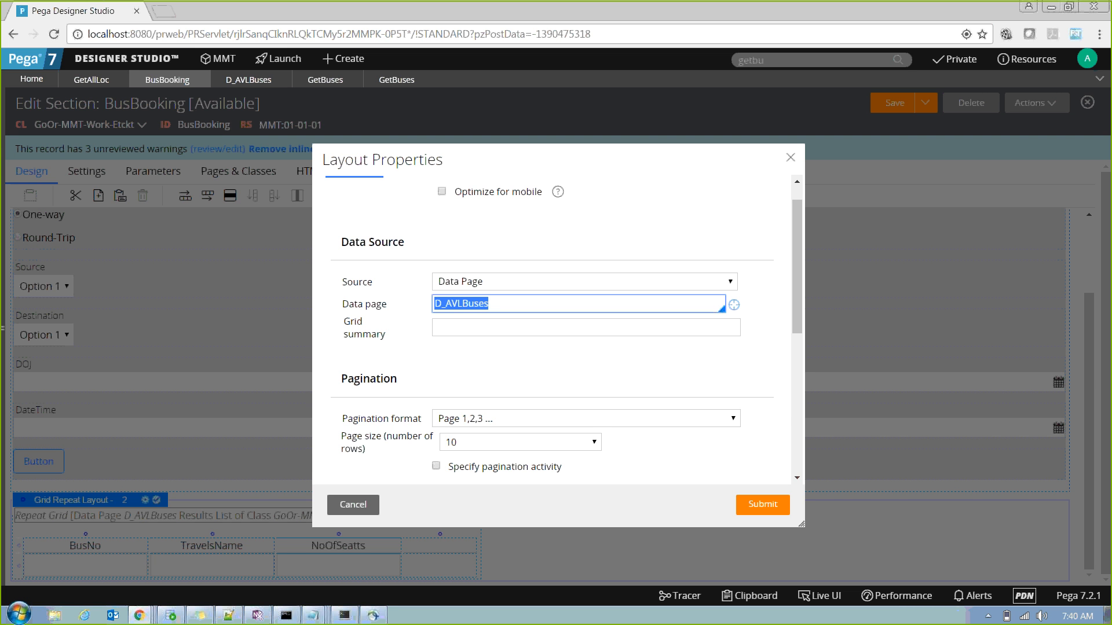
Step: Examine the page name in the Code-Pega-List GetBuses activity's Obj-Browse parameters, along with the activity's security and usage settings
click(396, 79)
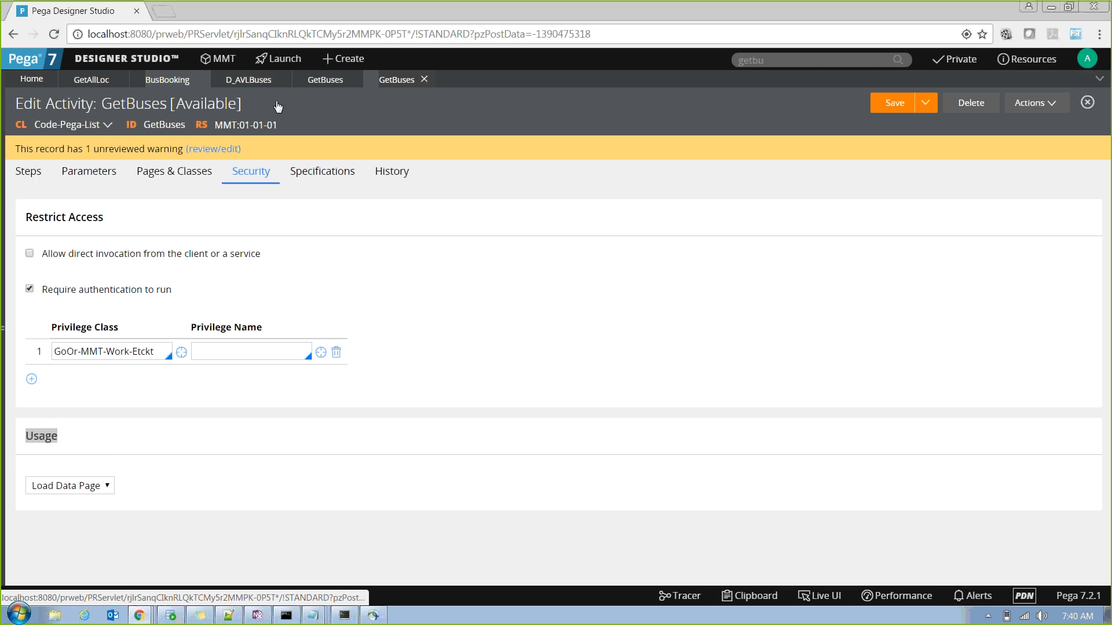
click(15, 173)
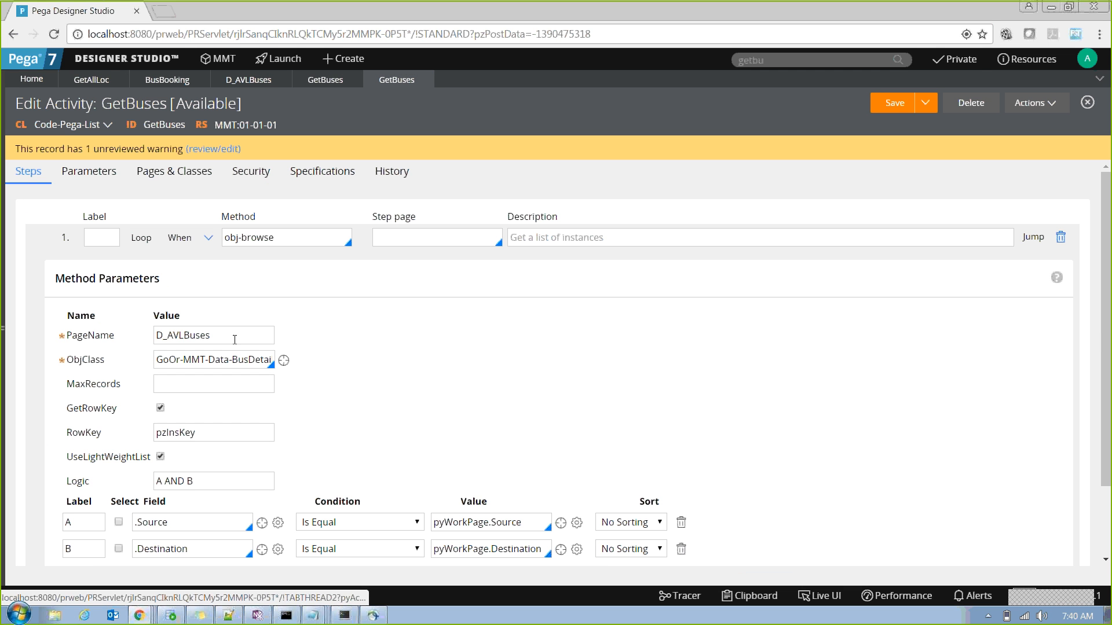
drag(236, 337, 46, 340)
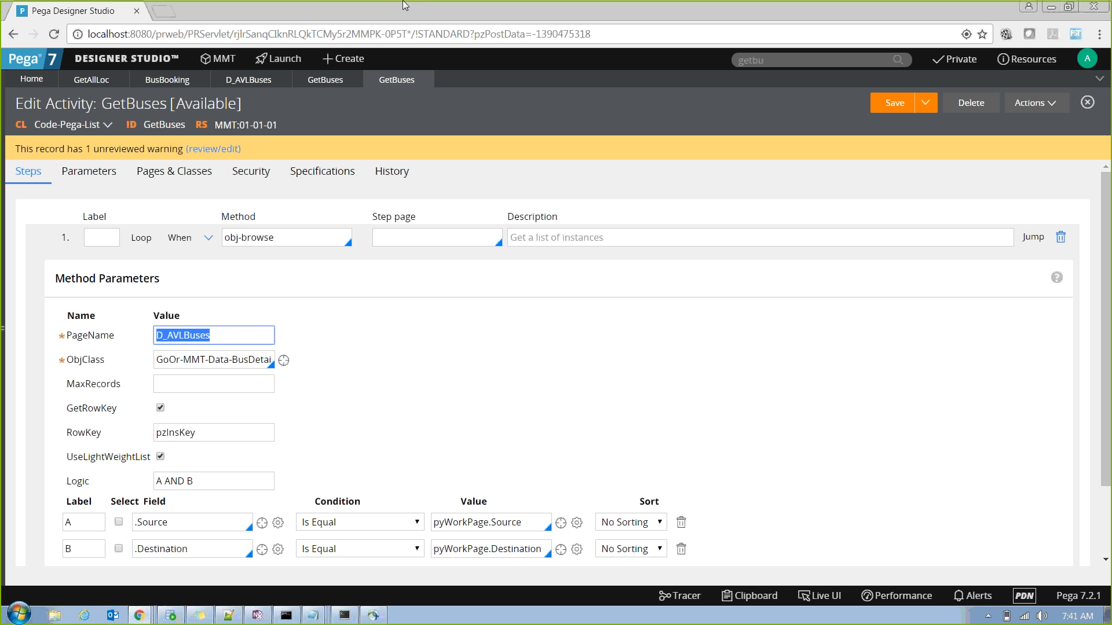
click(224, 334)
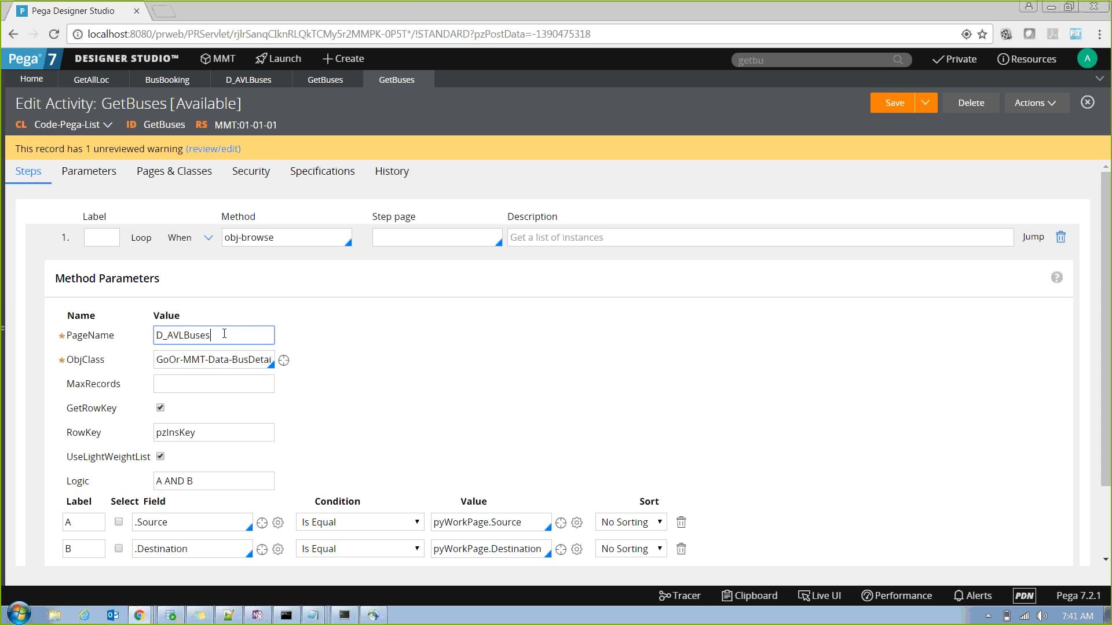
click(254, 176)
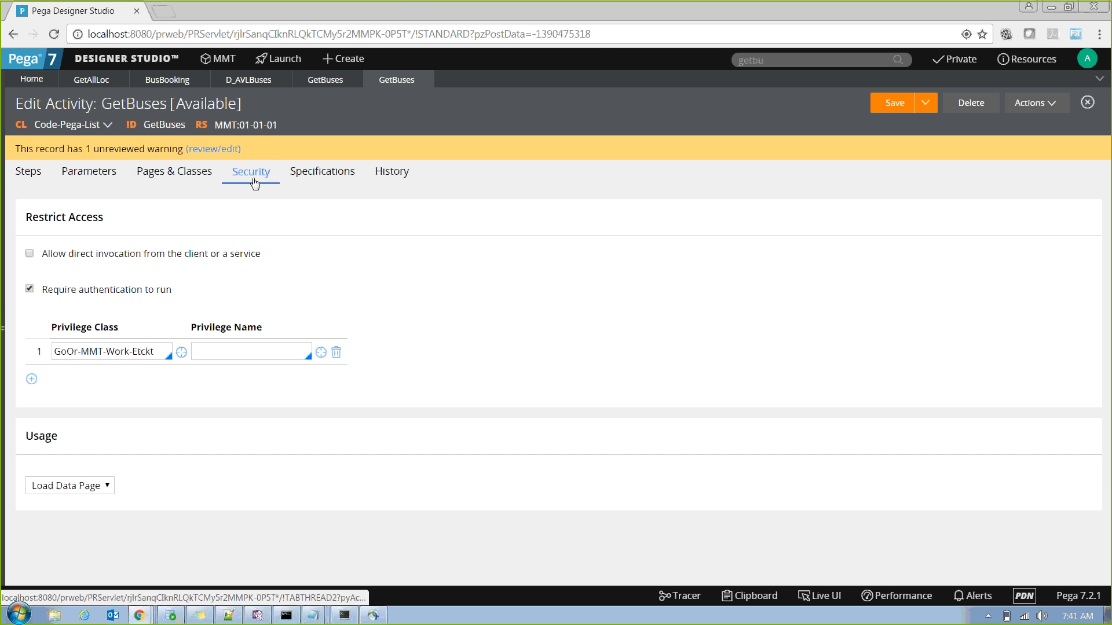
click(307, 183)
click(262, 178)
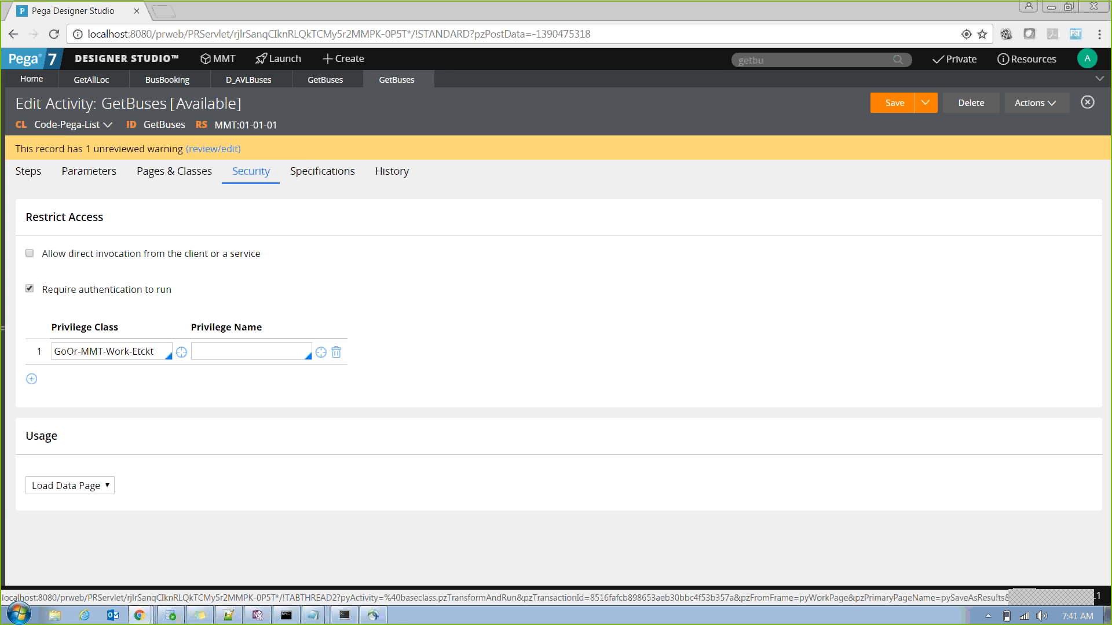
Step: Return to the BusBooking section, recheck the grid's data page and submit the layout properties with D_AVLBuses as the source
click(156, 82)
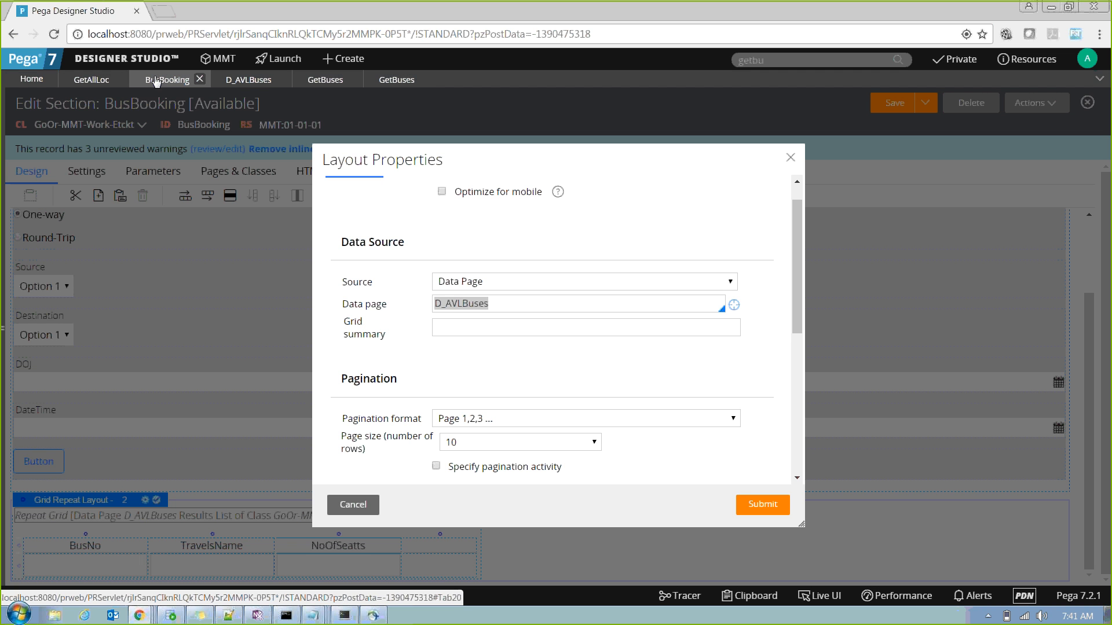
click(506, 305)
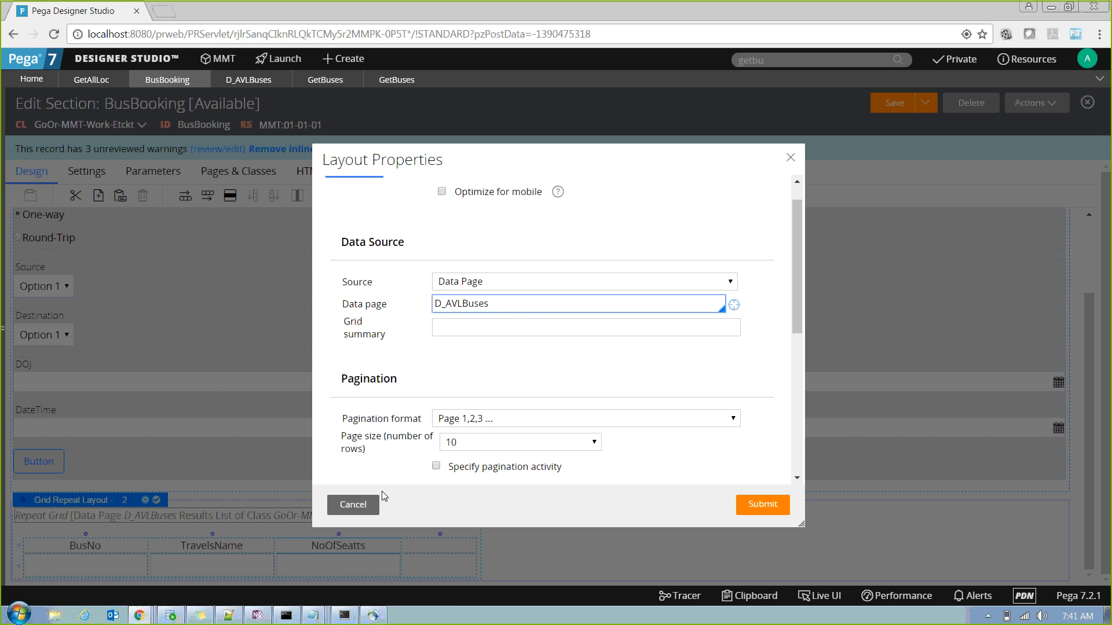
click(373, 505)
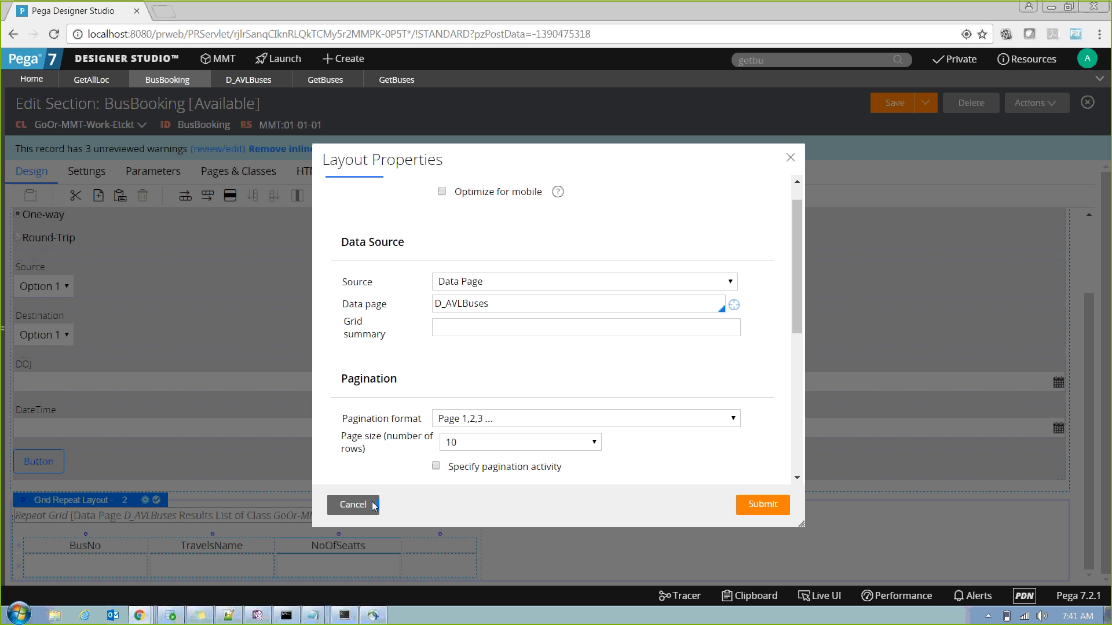
click(764, 504)
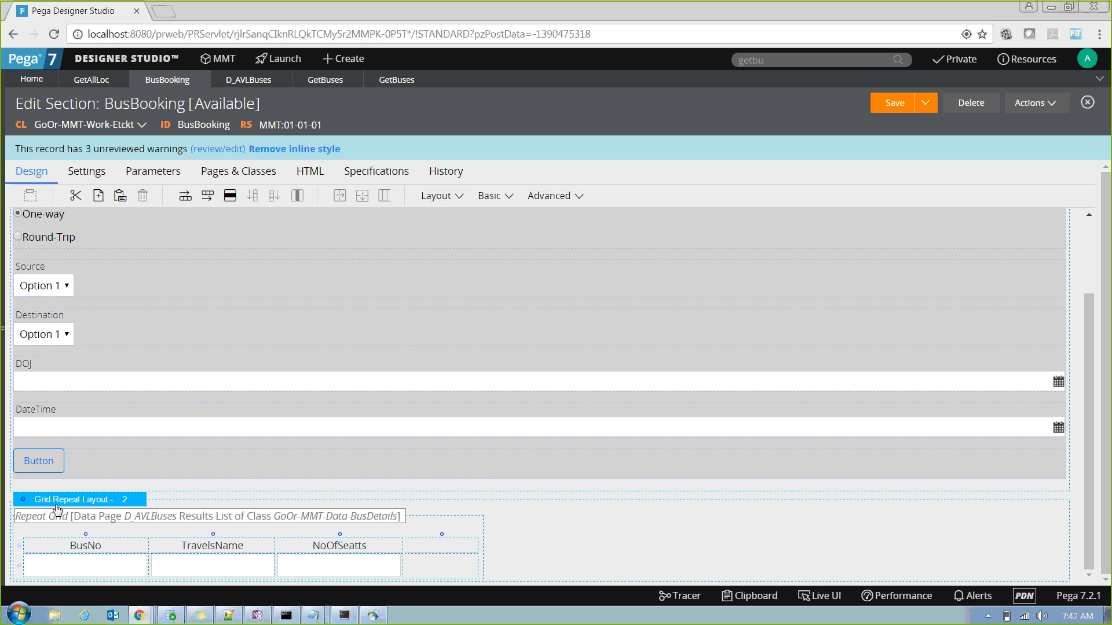
Step: Open the cell properties of the field under the BusNo header and check its property reference
click(91, 574)
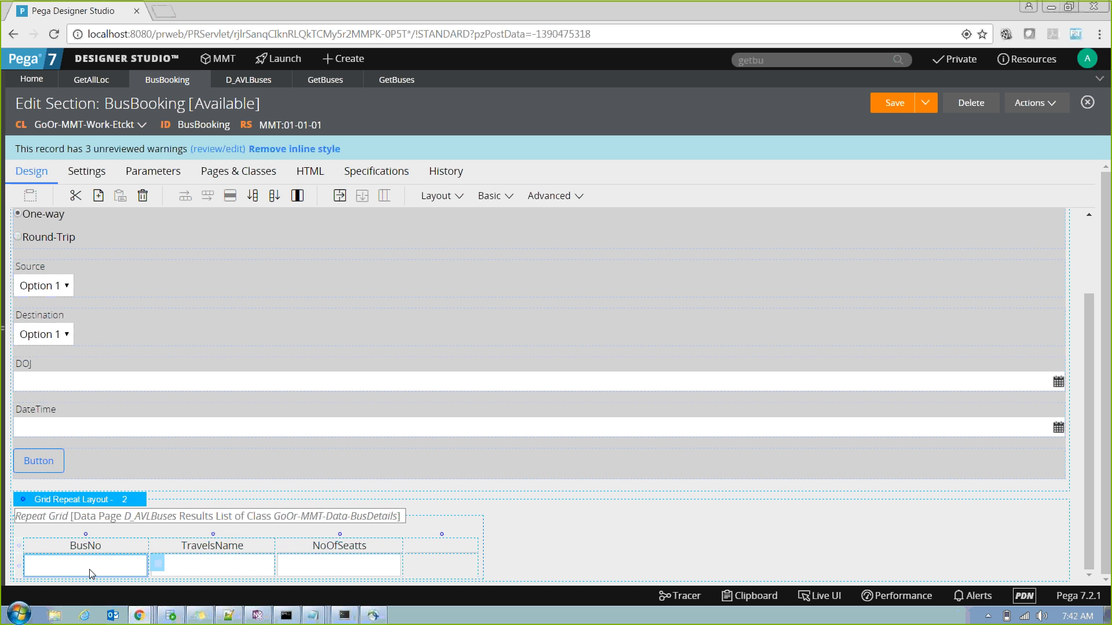
click(158, 564)
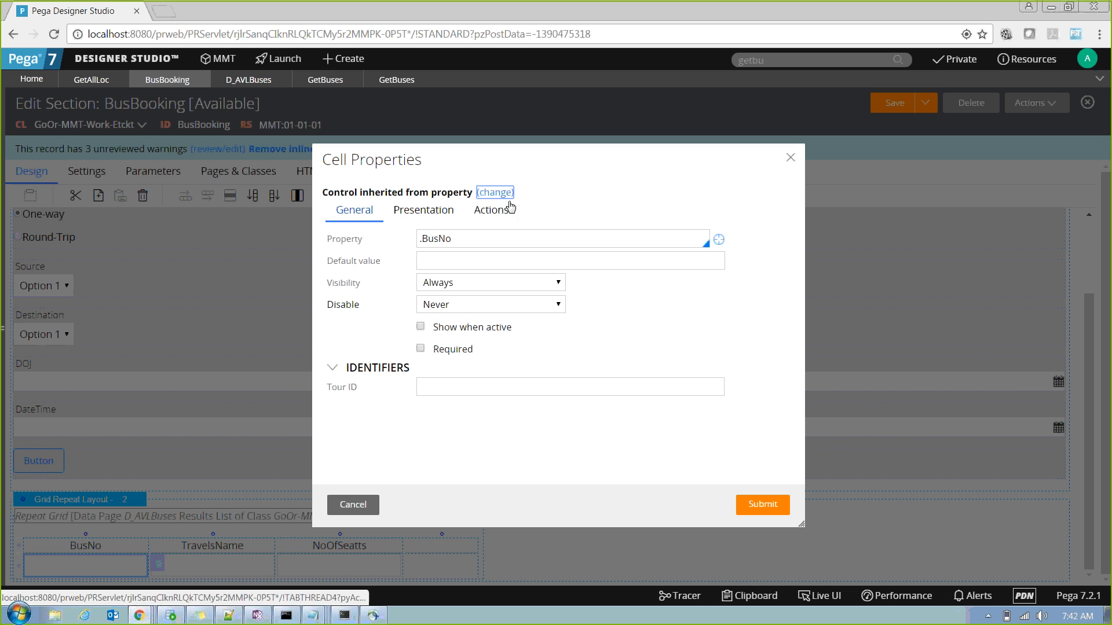
click(466, 242)
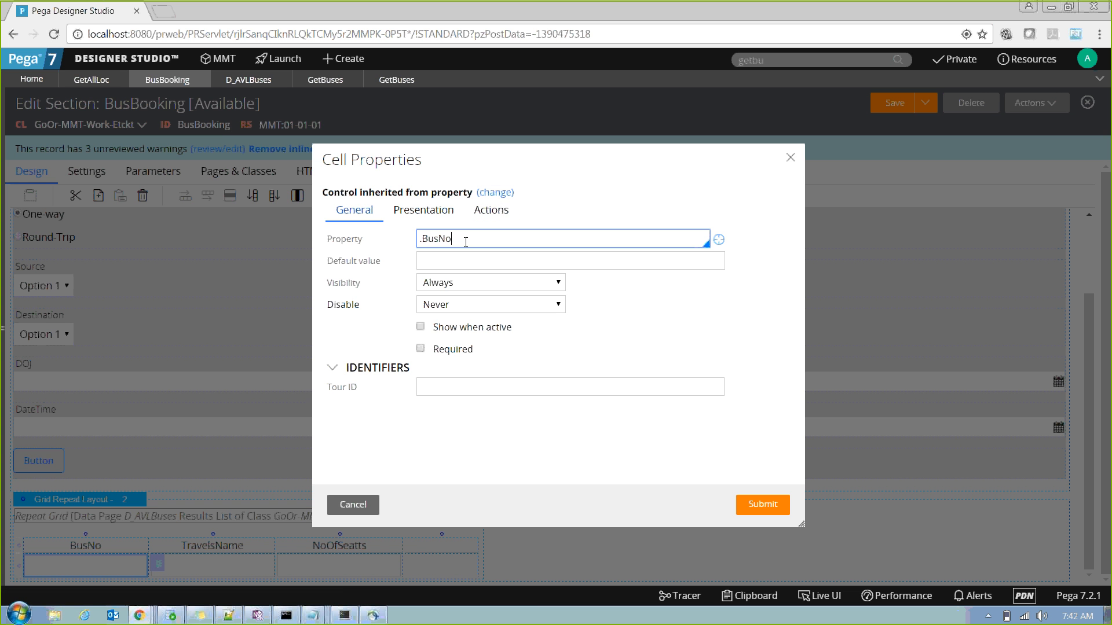